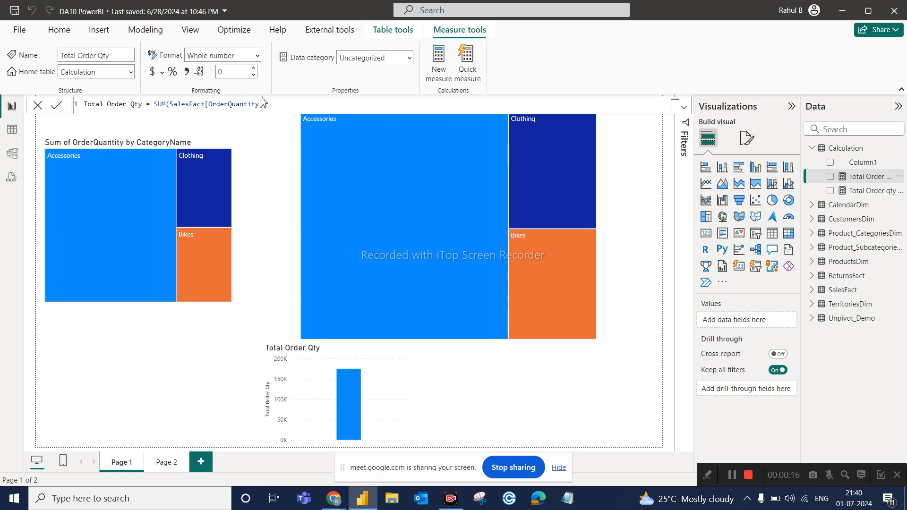
Switch to the table view and examine the OrderQuantity column of the SalesFact table.
left_click(299, 102)
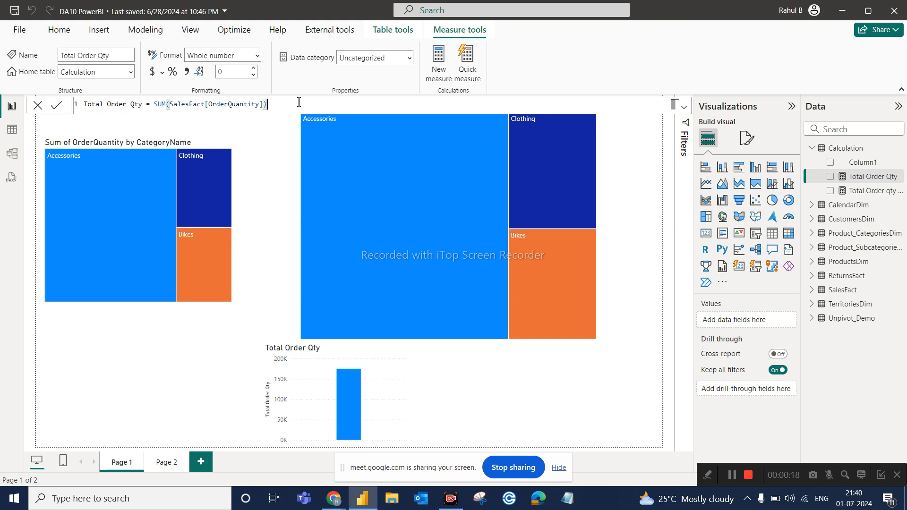
left_click(14, 135)
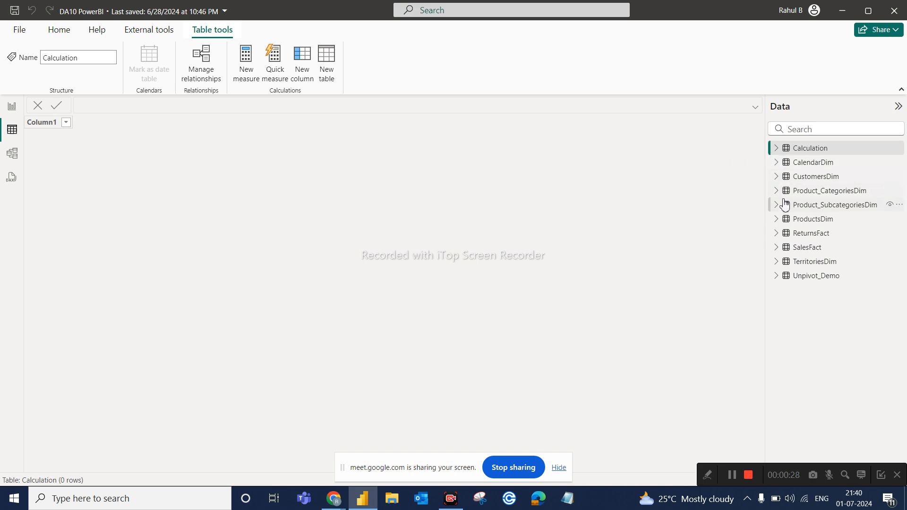
left_click(807, 247)
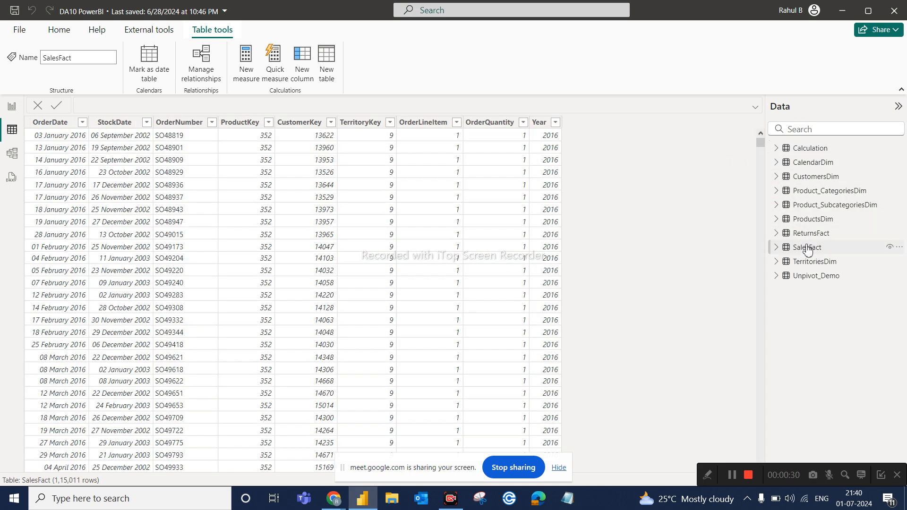
left_click(489, 124)
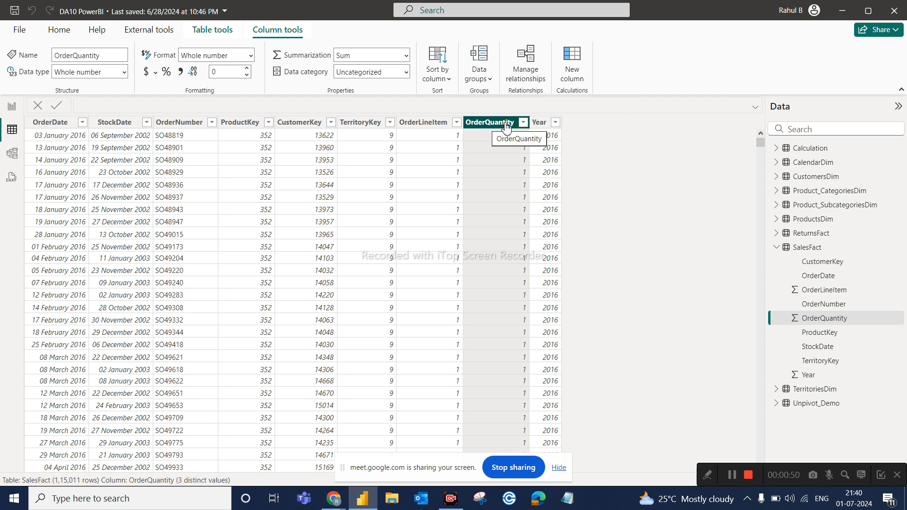
left_click(776, 247)
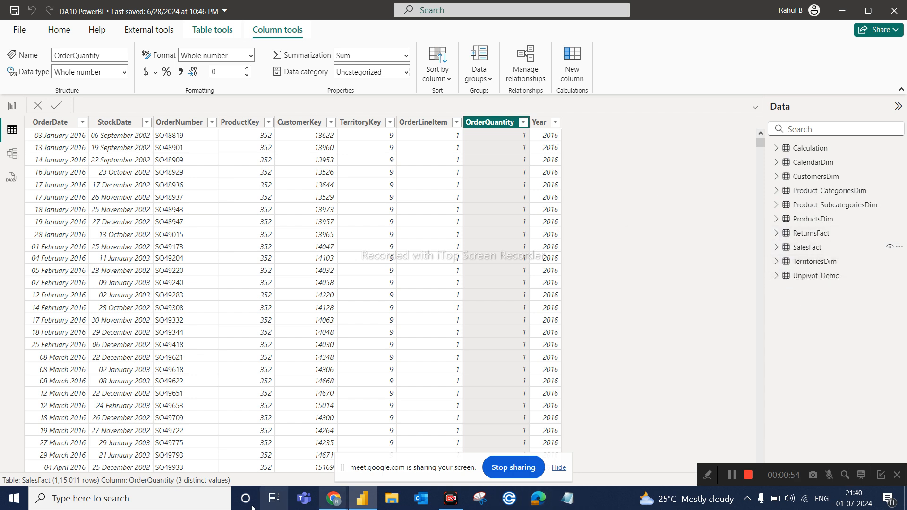
Launch Excel and create a new blank workbook.
left_click(216, 498)
type("exc")
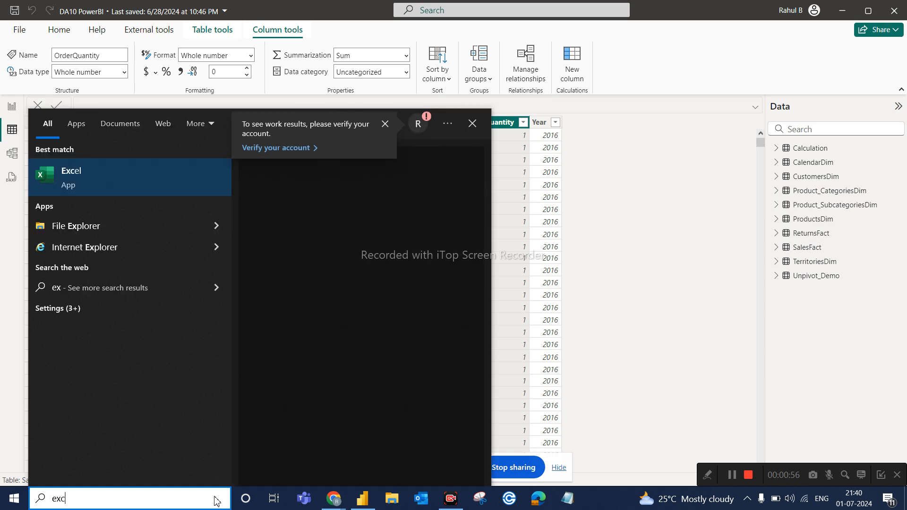
left_click(122, 191)
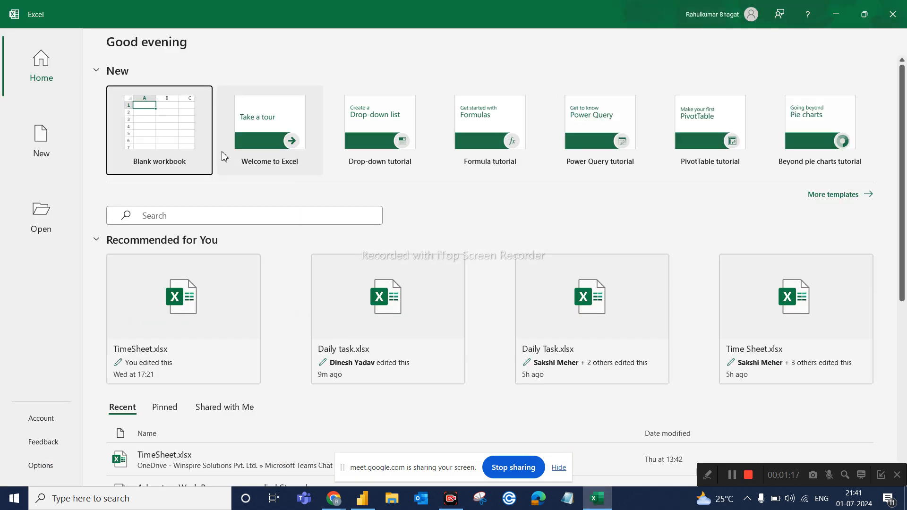
left_click(157, 151)
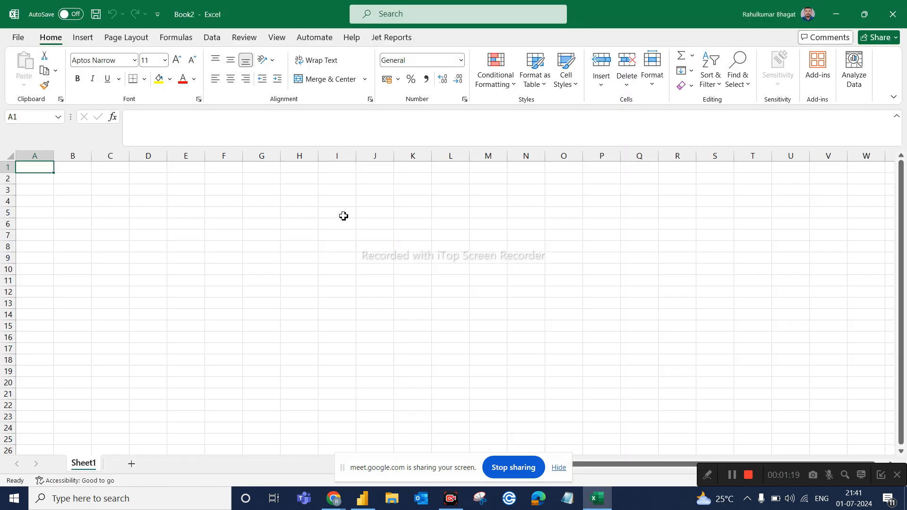
Enter the column headers Product, Qty and Price in cells I5 to K5.
left_click(344, 216)
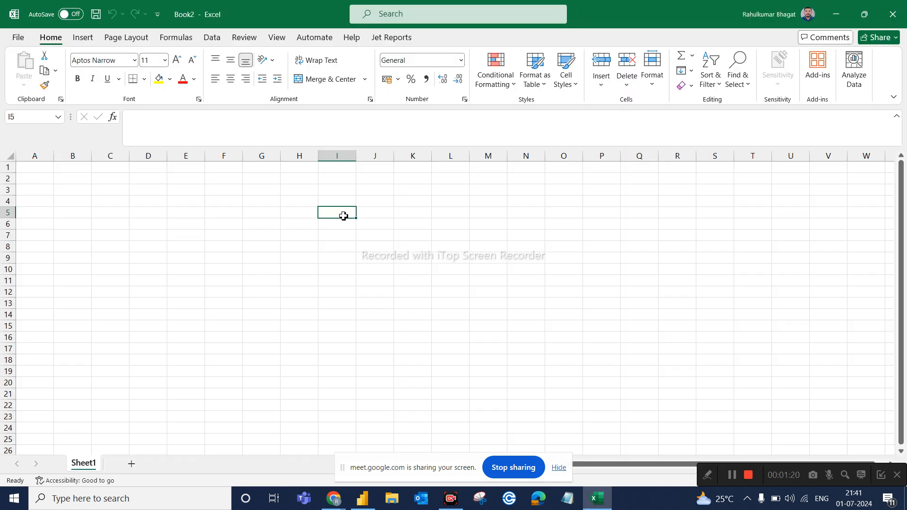
type("Produc")
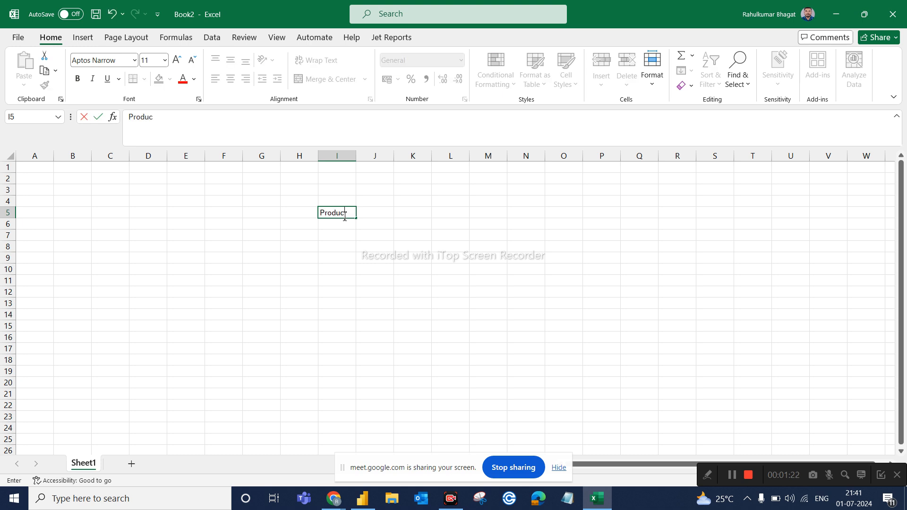
type("t")
left_click(388, 217)
type("Q")
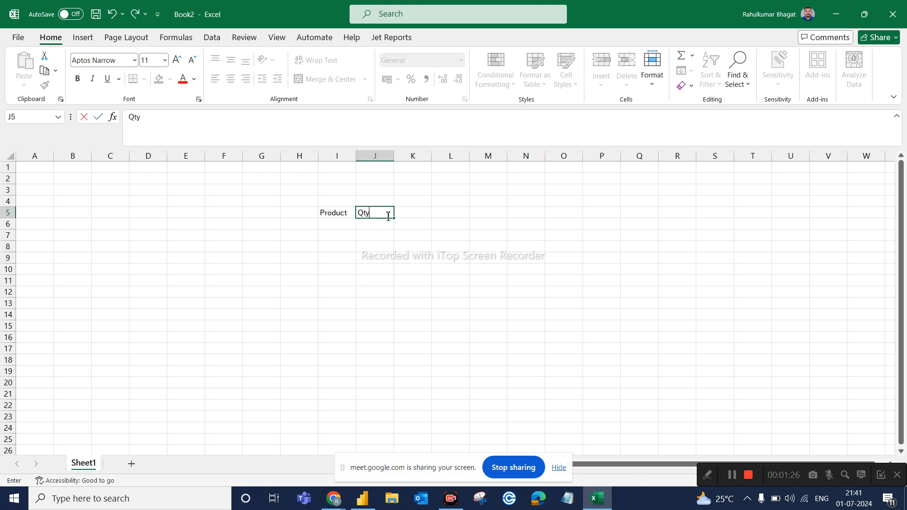
left_click(404, 215)
type("Pr")
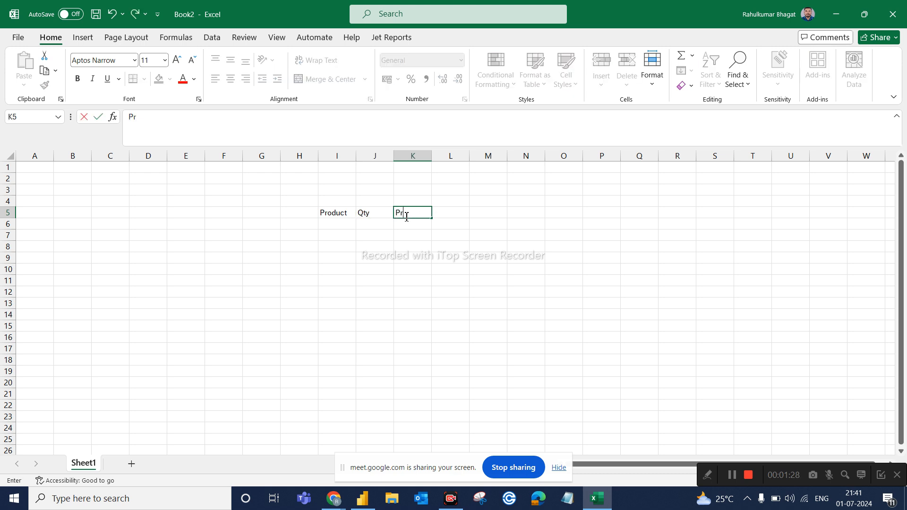
type("ice")
Fill row 6 with product A, quantity 2 and price "10 per nos." under the headers.
left_click(342, 225)
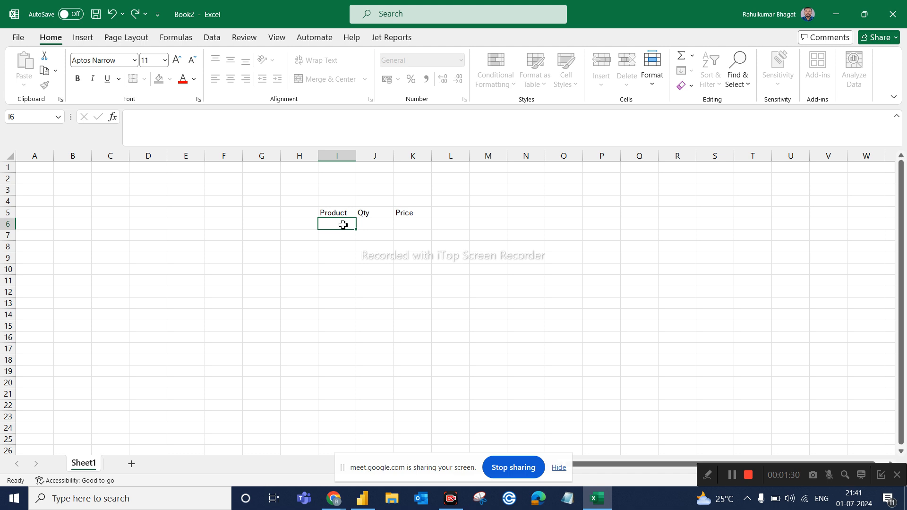
type("A")
left_click(373, 224)
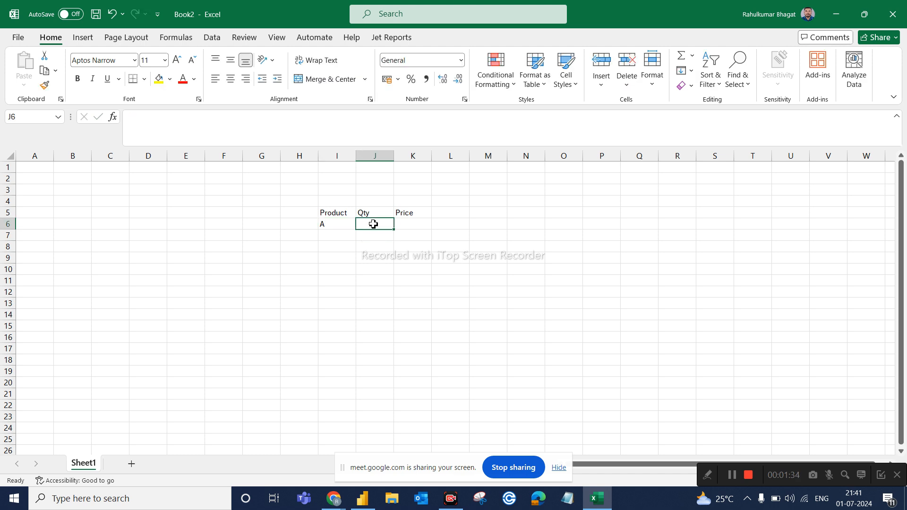
type("2")
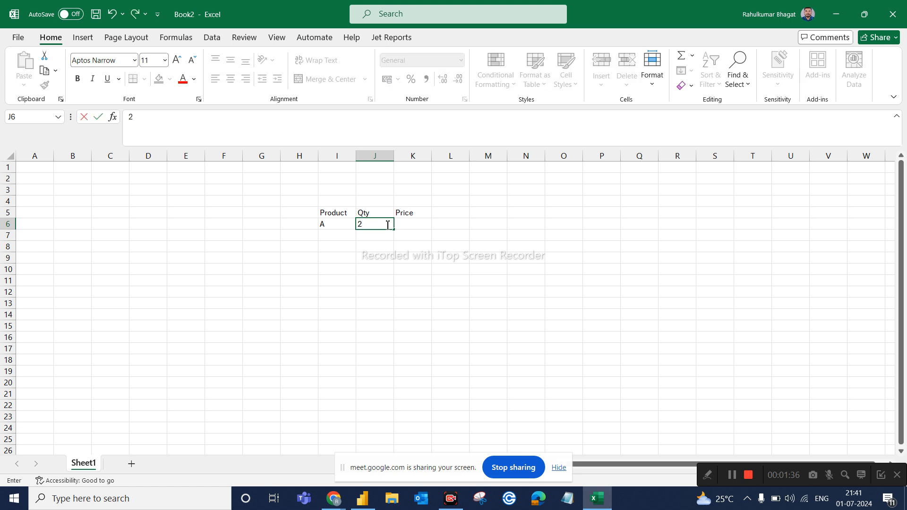
left_click(403, 223)
type("10")
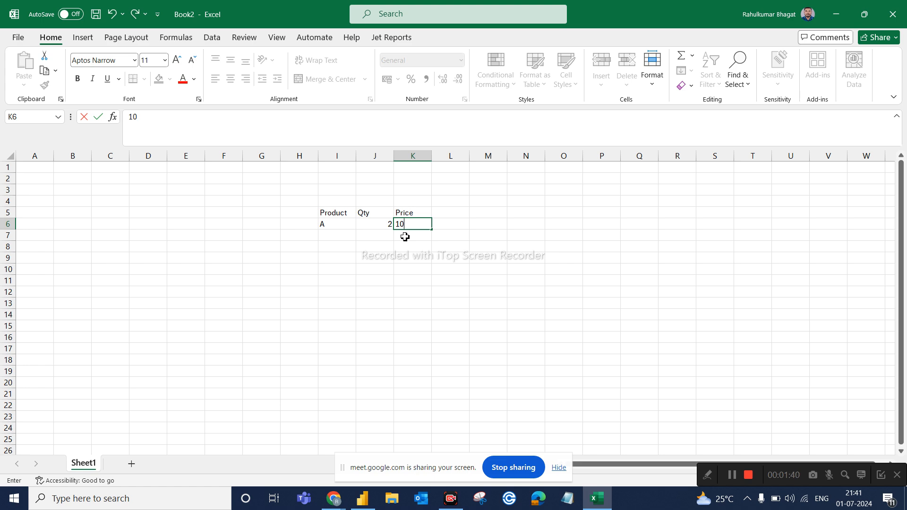
type(" per nos.")
Stop and restart sharing the entire screen in the Google Meet call, and return to the Excel workbook.
left_click(516, 470)
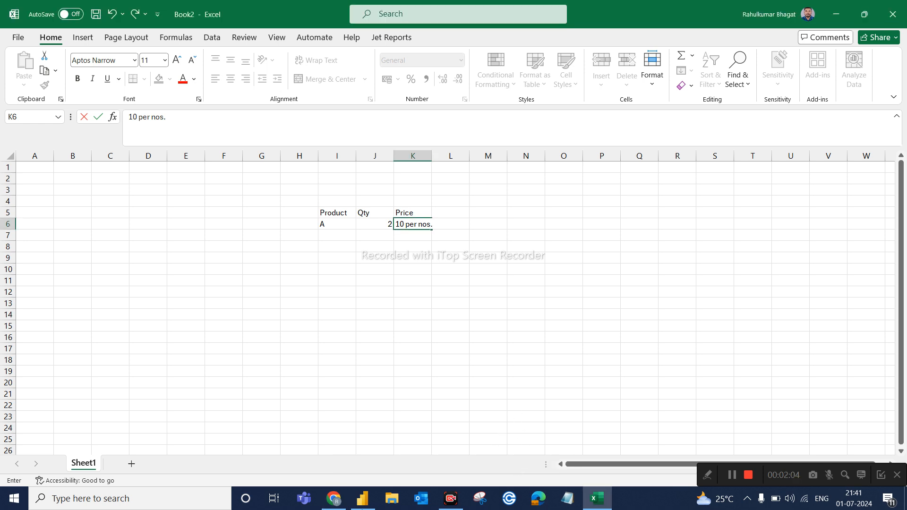
left_click(321, 502)
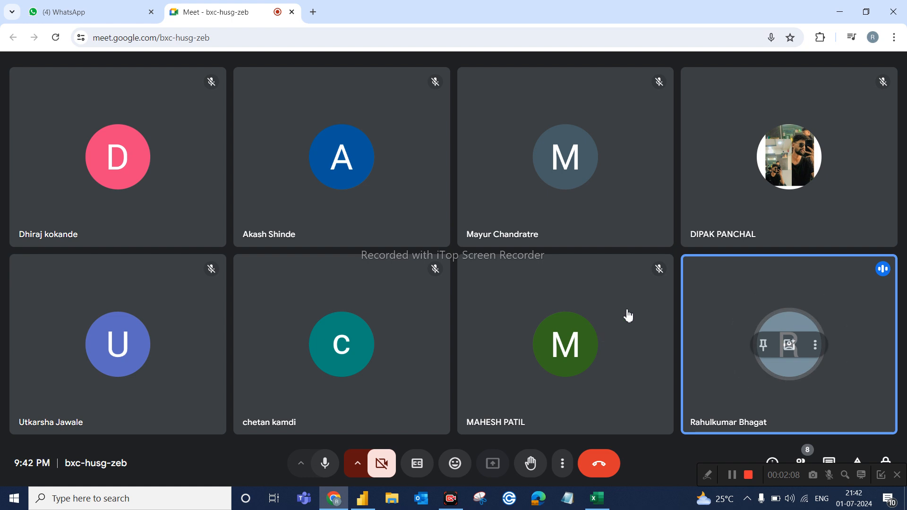
left_click(570, 110)
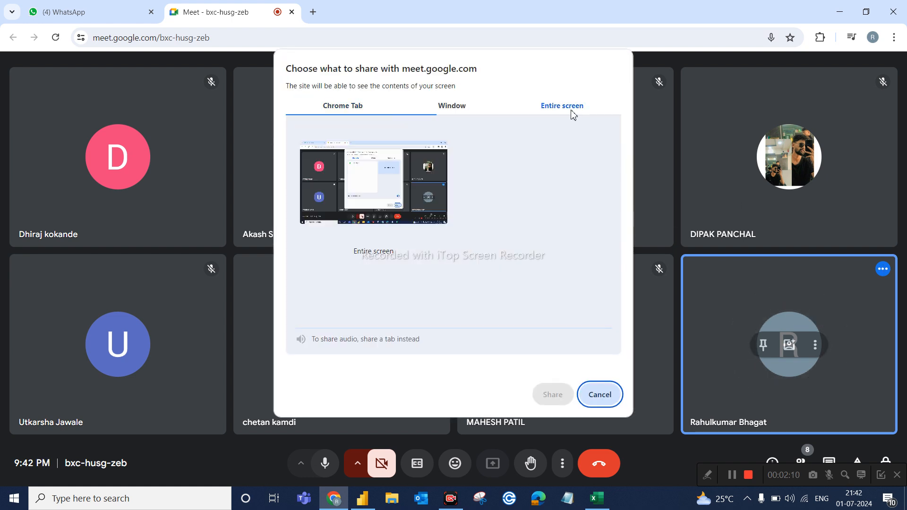
left_click(427, 194)
left_click(549, 397)
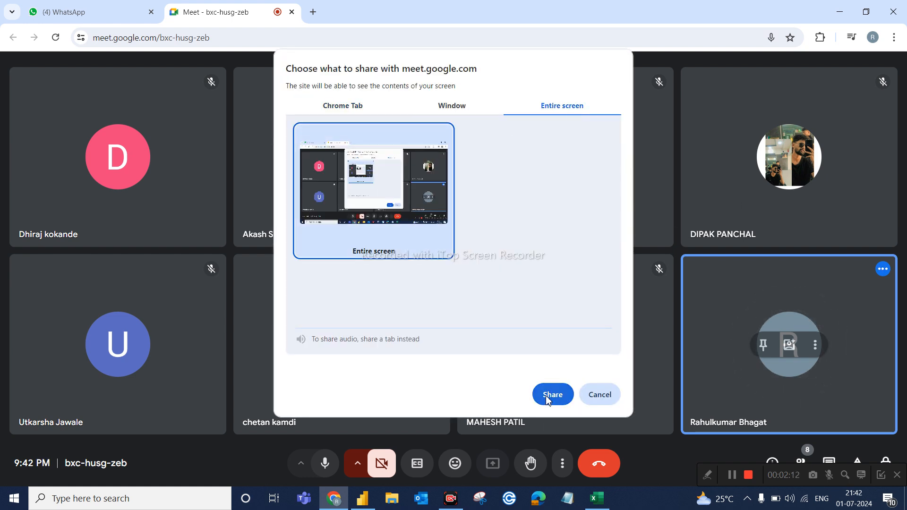
left_click(597, 498)
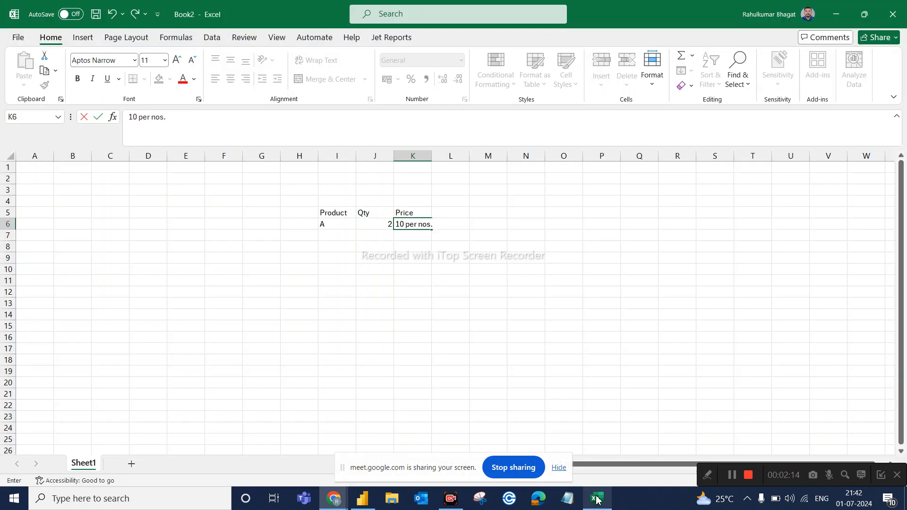
Add the column header Revenue in cell L5.
left_click(520, 403)
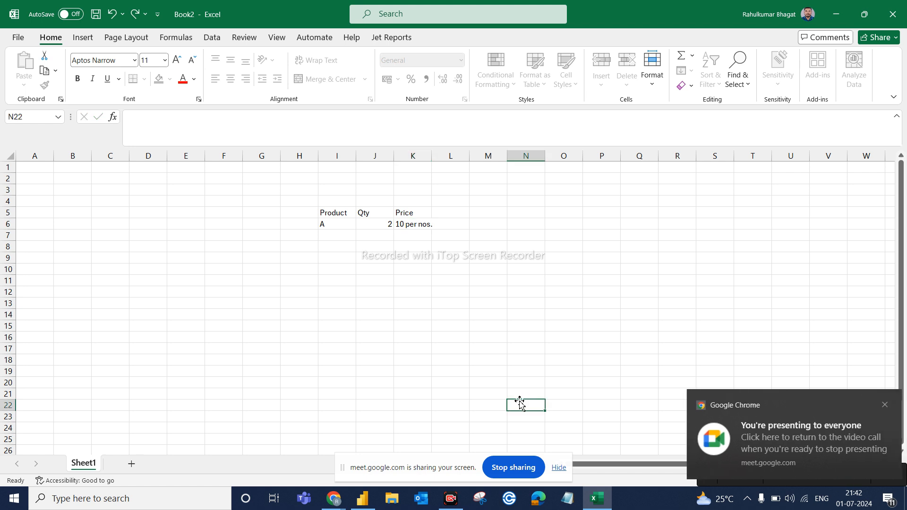
left_click(453, 215)
type("Rev")
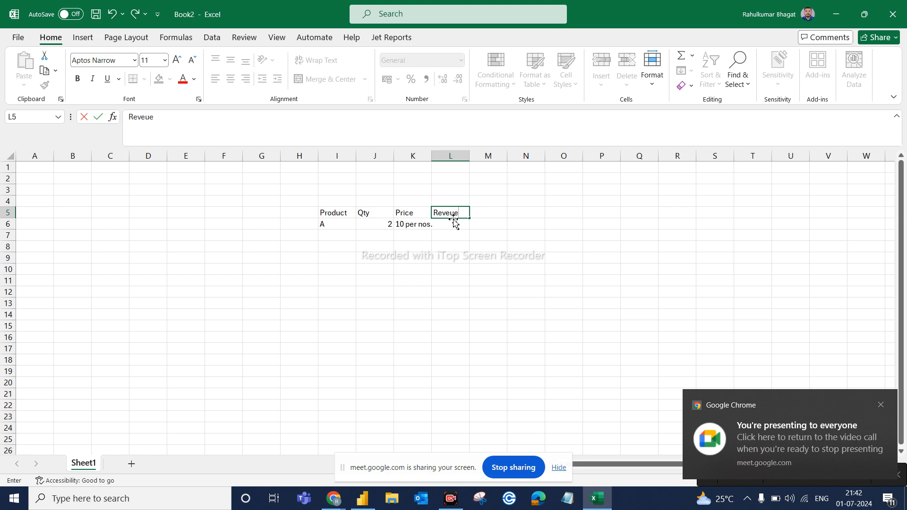
type("eue")
key("BackSpace")
key("BackSpace")
type("nu")
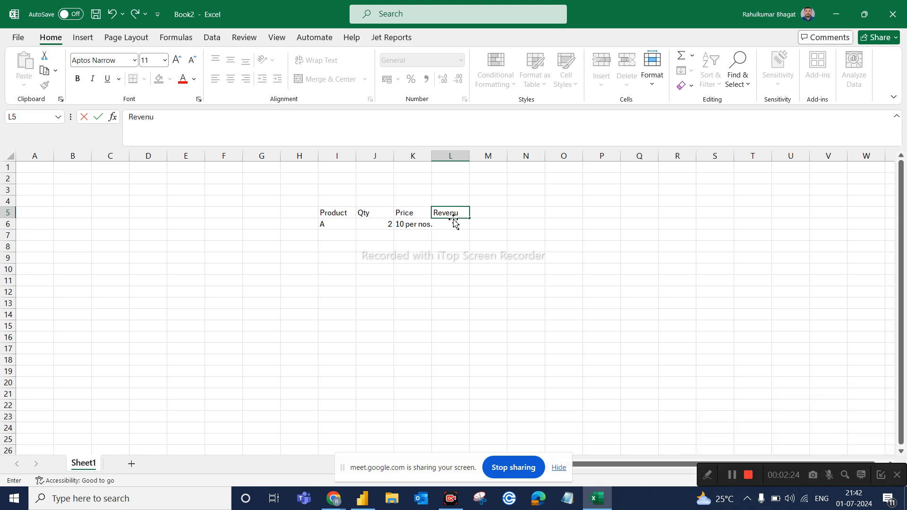
left_click(389, 272)
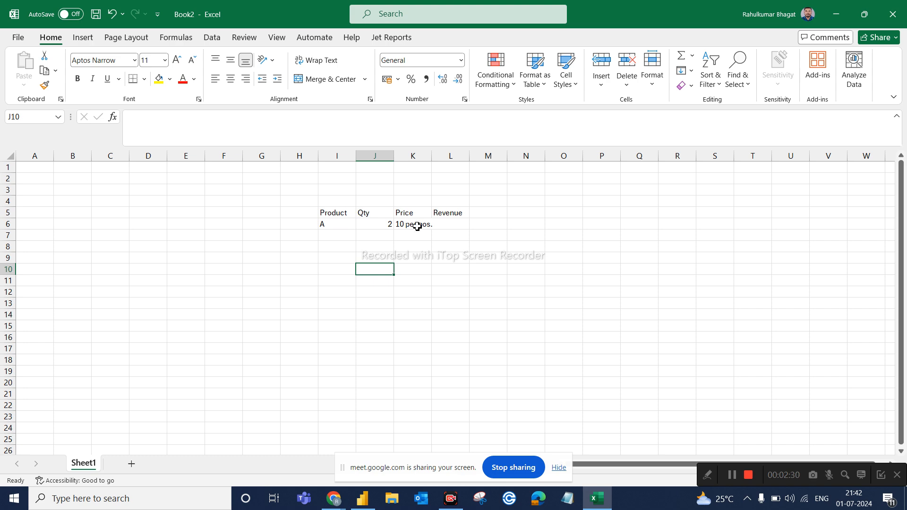
Calculate product A's revenue in cell L6 by multiplying 2 by 10.
left_click(444, 224)
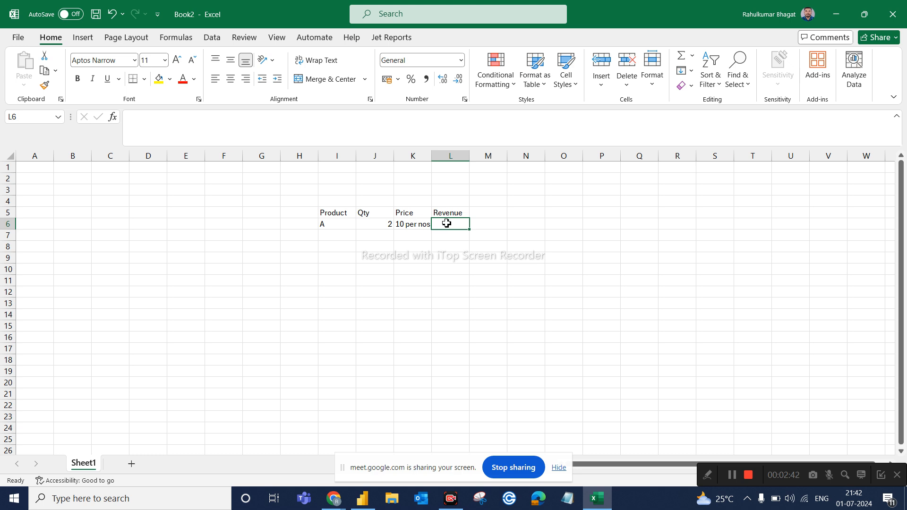
type("=")
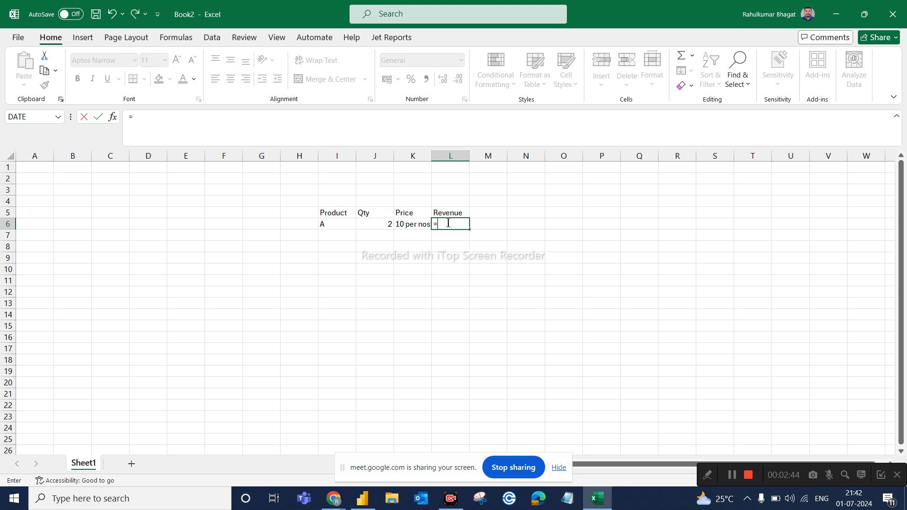
type("12*10")
key("Return")
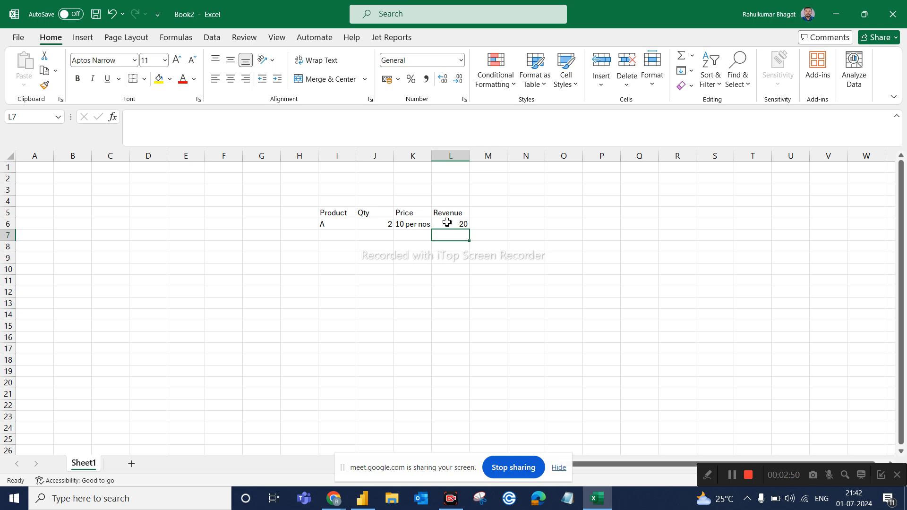
Add products B and C in cells I7 and I8.
left_click(332, 494)
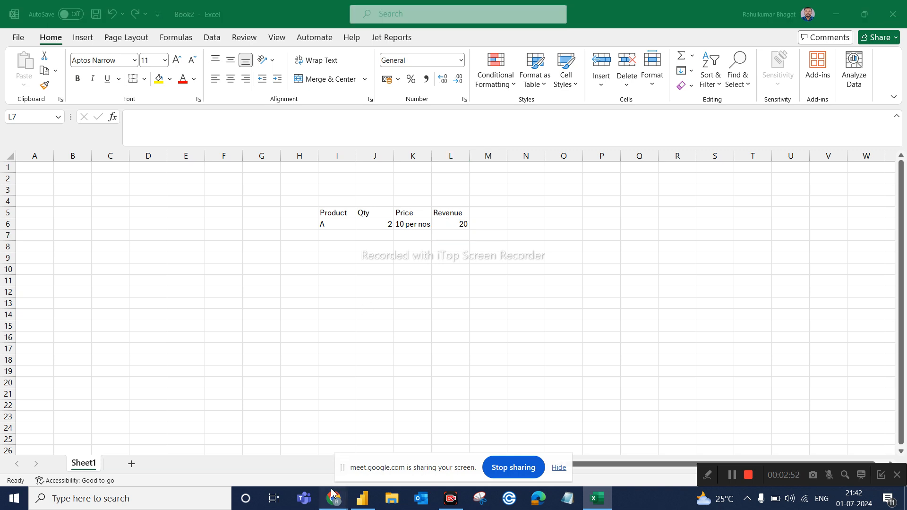
left_click(540, 267)
left_click(339, 238)
type("B")
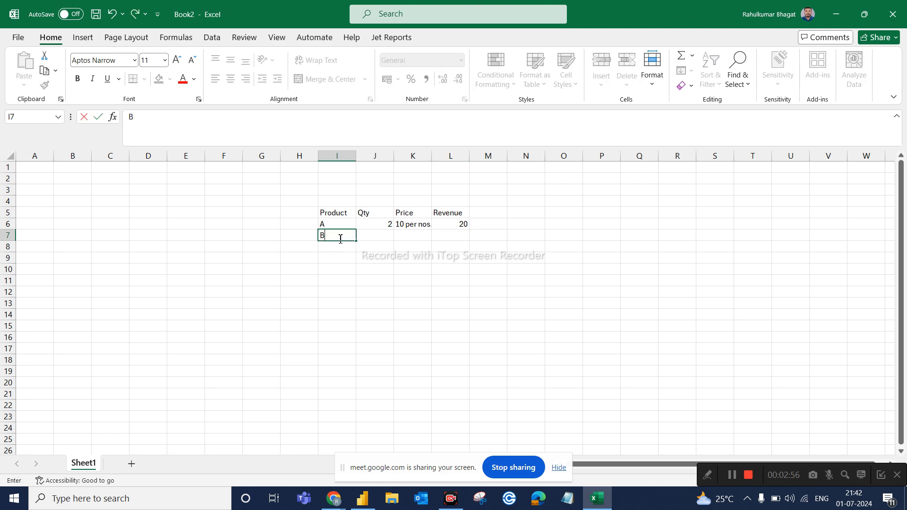
left_click(336, 247)
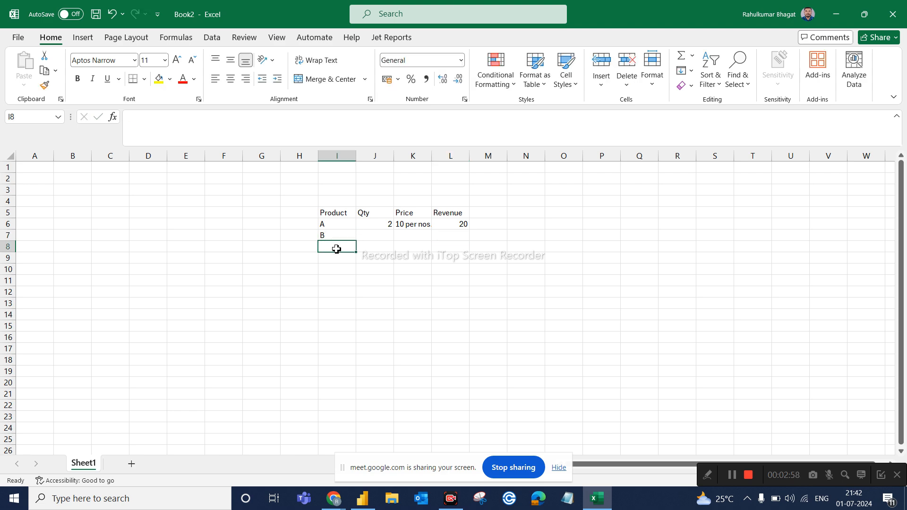
type("C")
Enter quantity 1 for product B and quantity 4 for product C in the Qty column.
left_click(379, 239)
double_click(379, 239)
type("1")
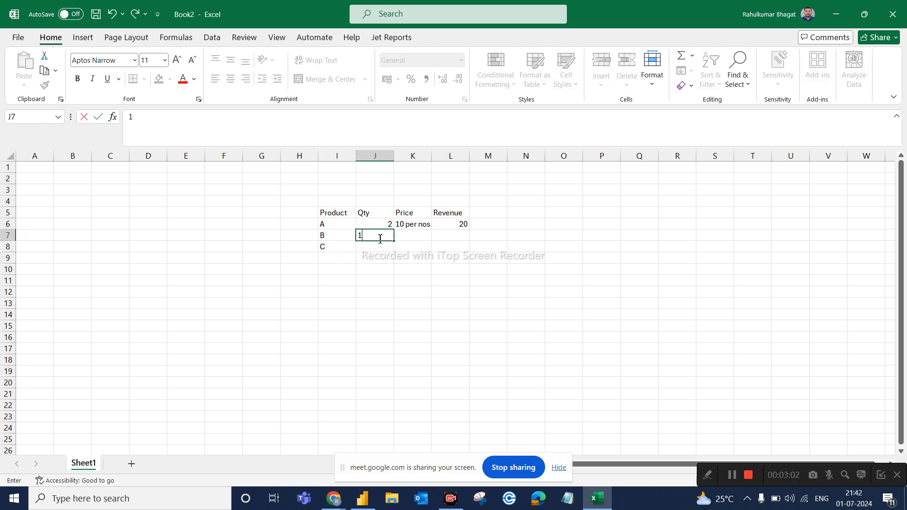
left_click(378, 245)
type("4")
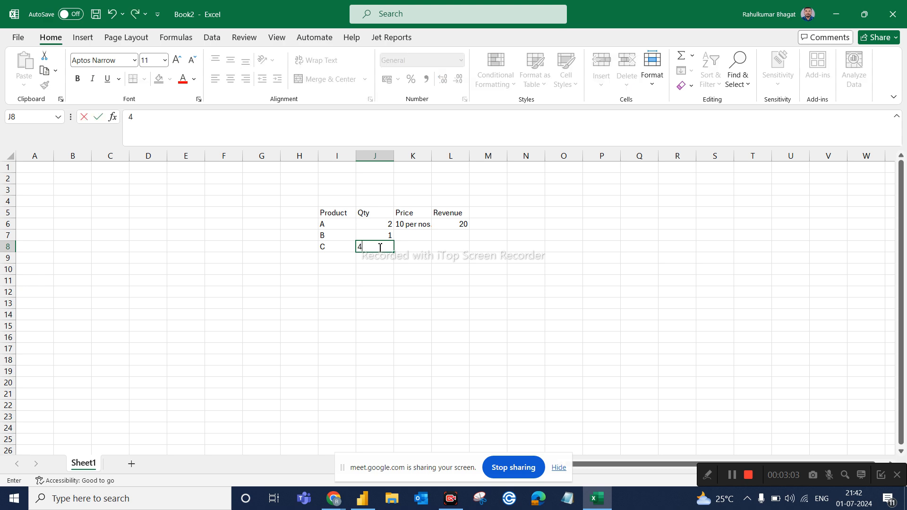
Enter price 20 for product B and price 10 for product C in the Price column.
left_click(407, 239)
type("20")
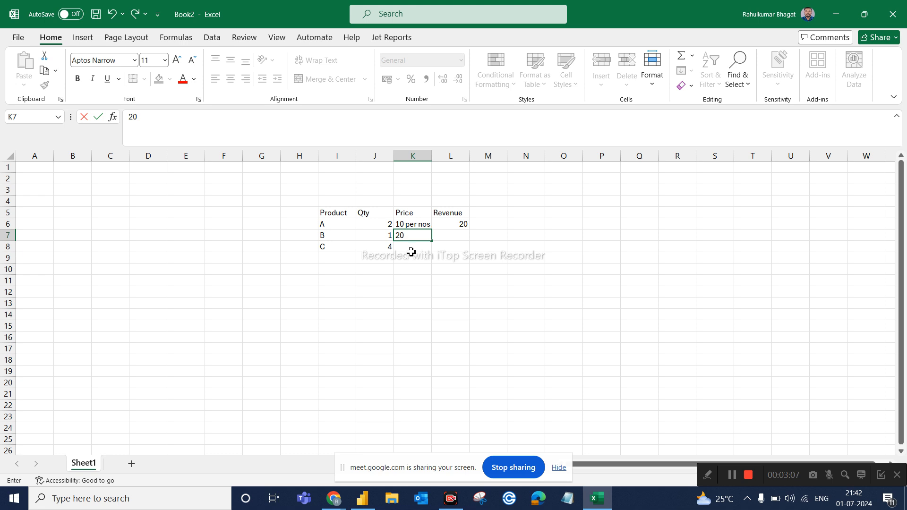
left_click(411, 251)
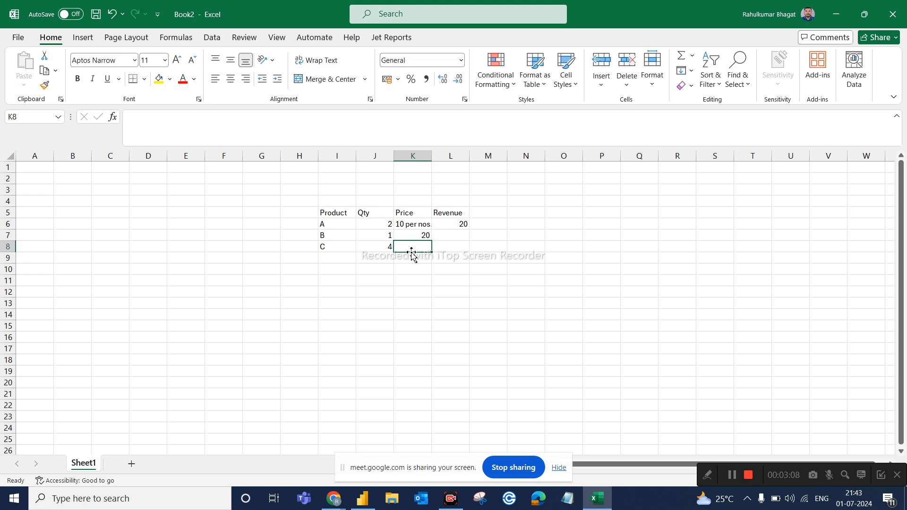
type("10")
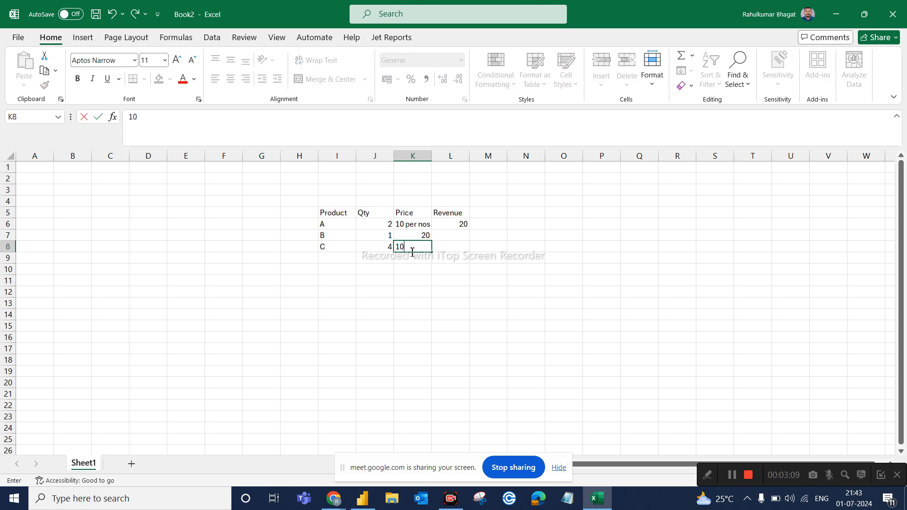
Enter revenue 20 for product B and revenue 40 for product C in the Revenue column.
left_click(461, 235)
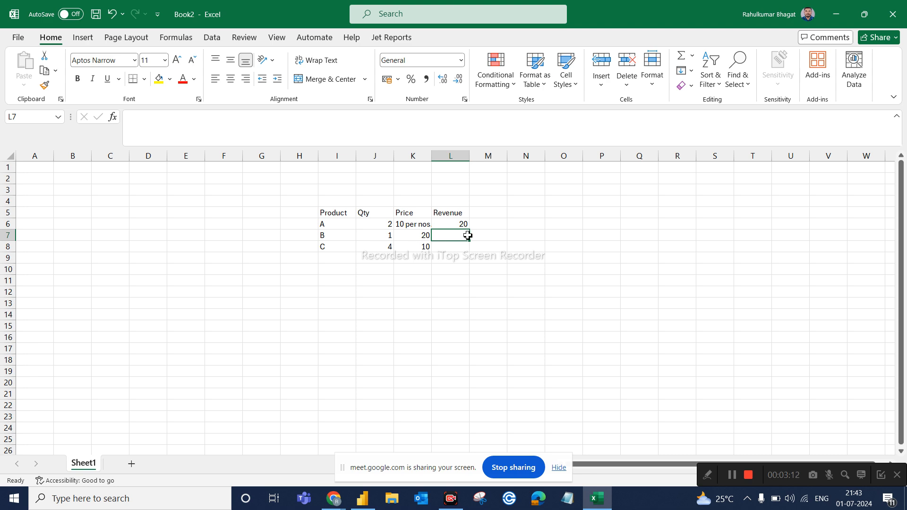
type("20")
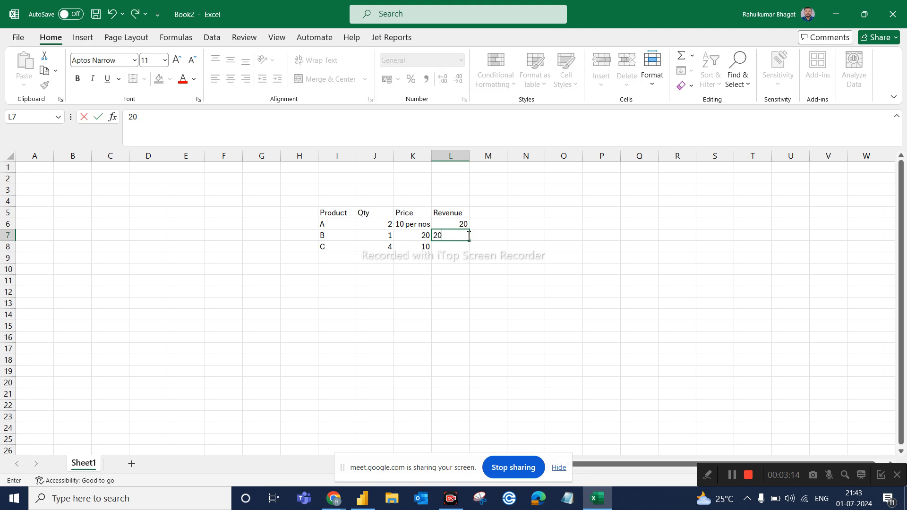
left_click(458, 245)
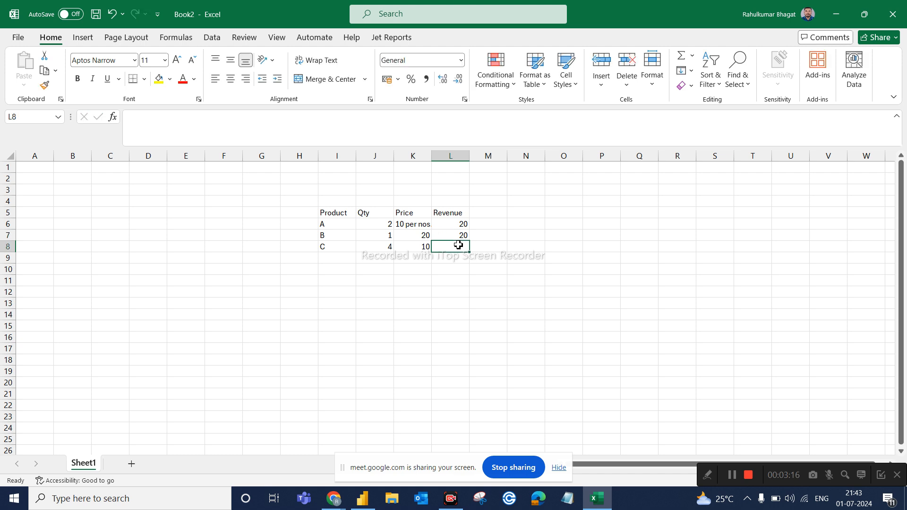
type("40")
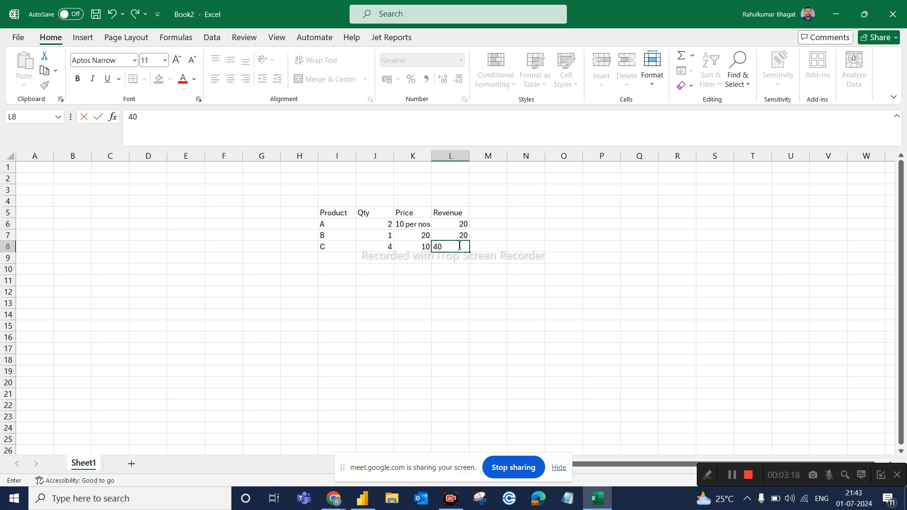
key("ctrl+Return")
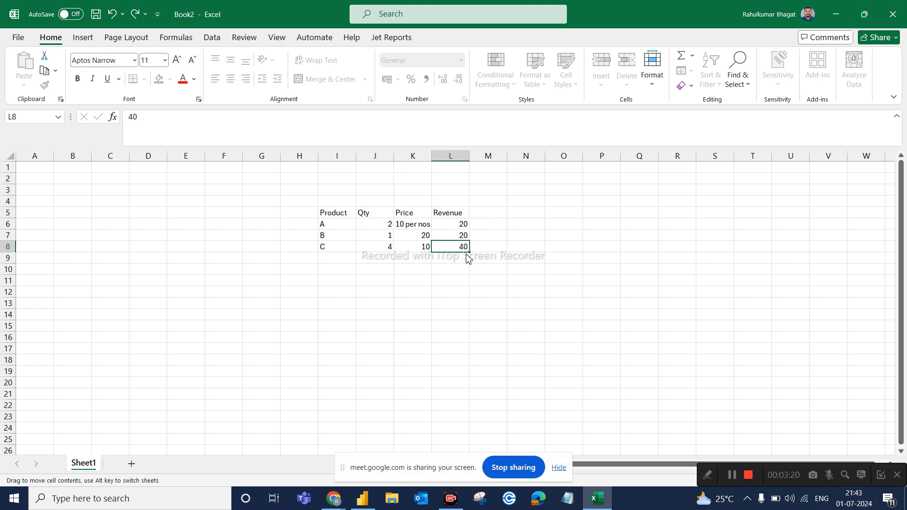
Add a Total label in cell K9 and enter the total revenue 80 in cell L9.
left_click(416, 260)
type("To")
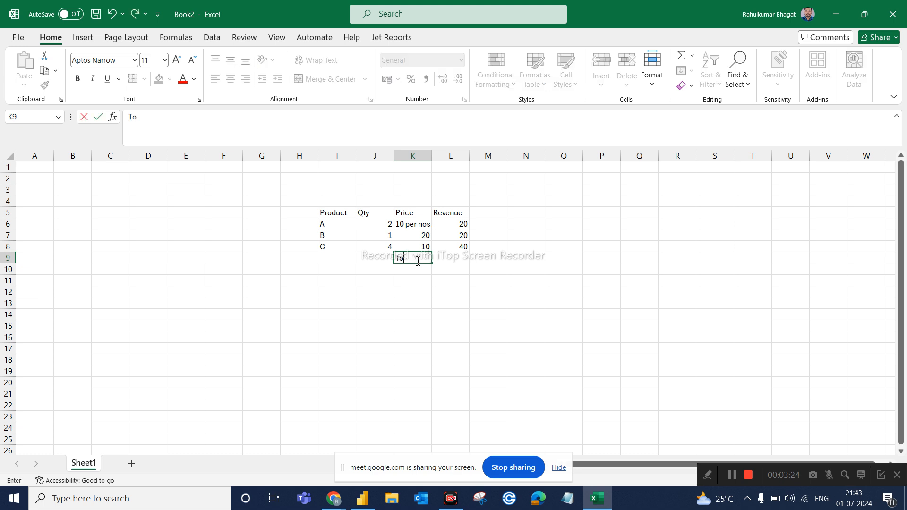
type("tasl")
type("l")
left_click(453, 259)
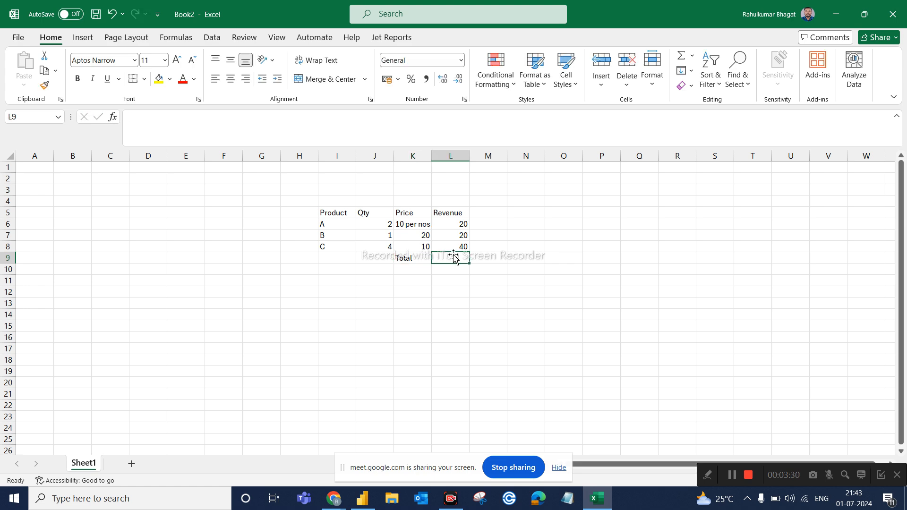
type("80")
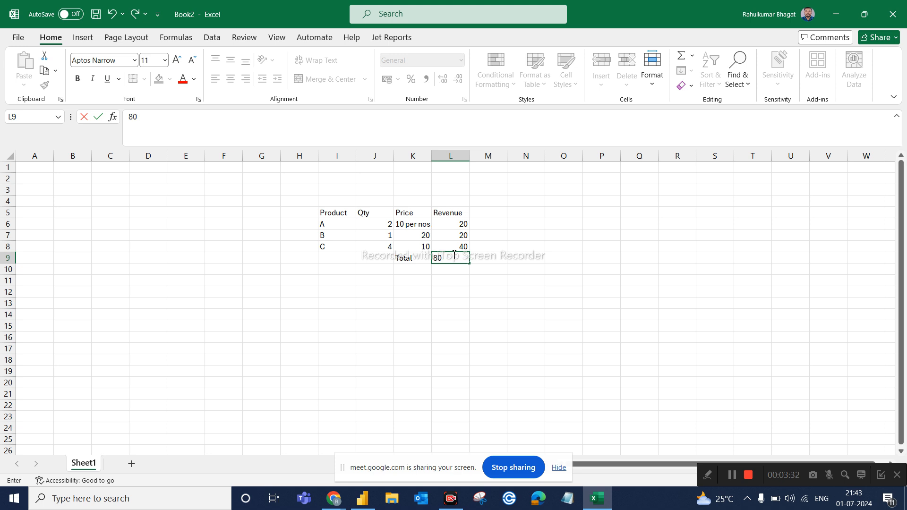
left_click(512, 255)
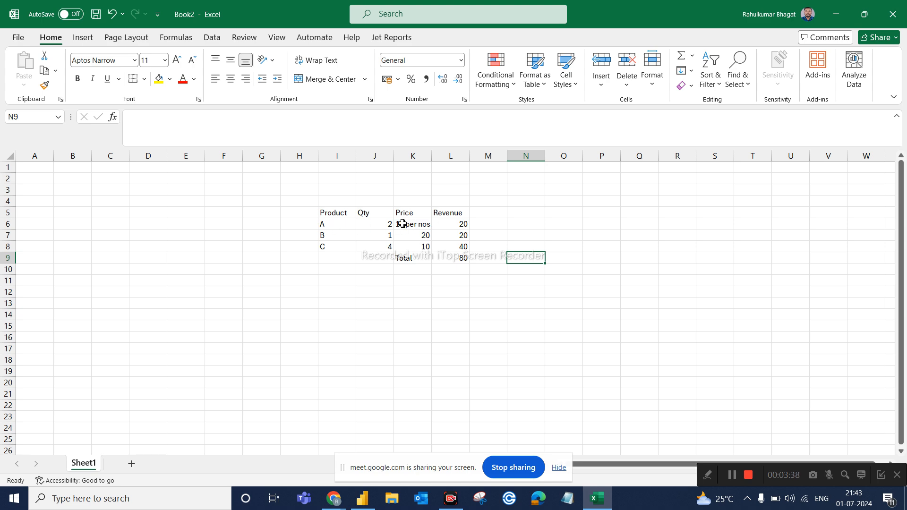
Review the individual product revenues against the total in the Revenue column.
left_click(465, 236)
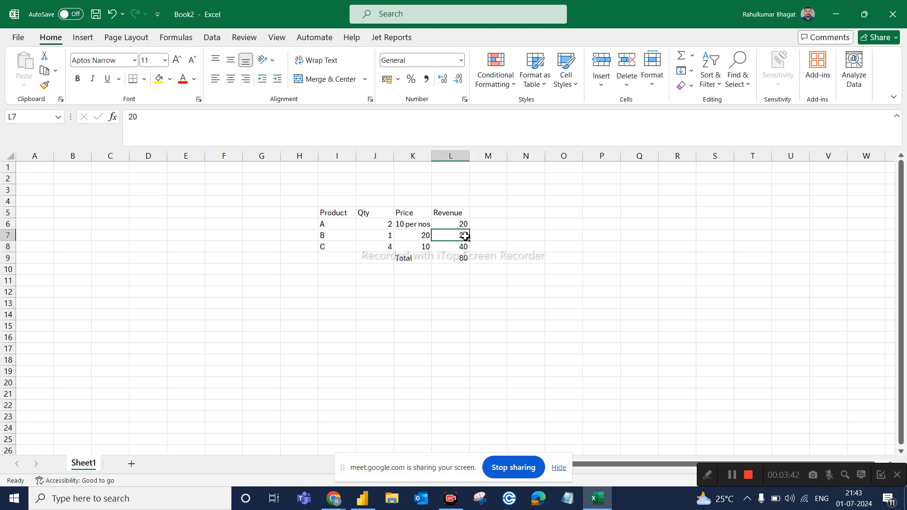
left_click(443, 211)
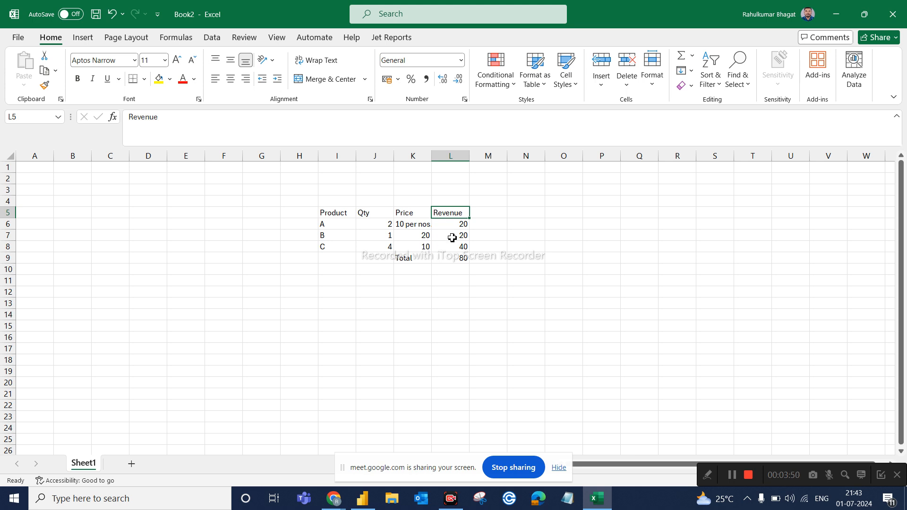
left_click(457, 260)
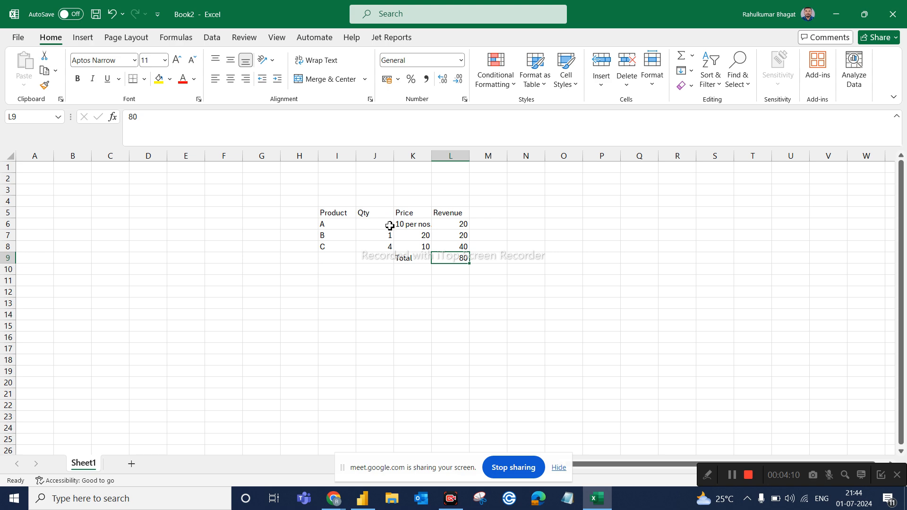
left_click(462, 226)
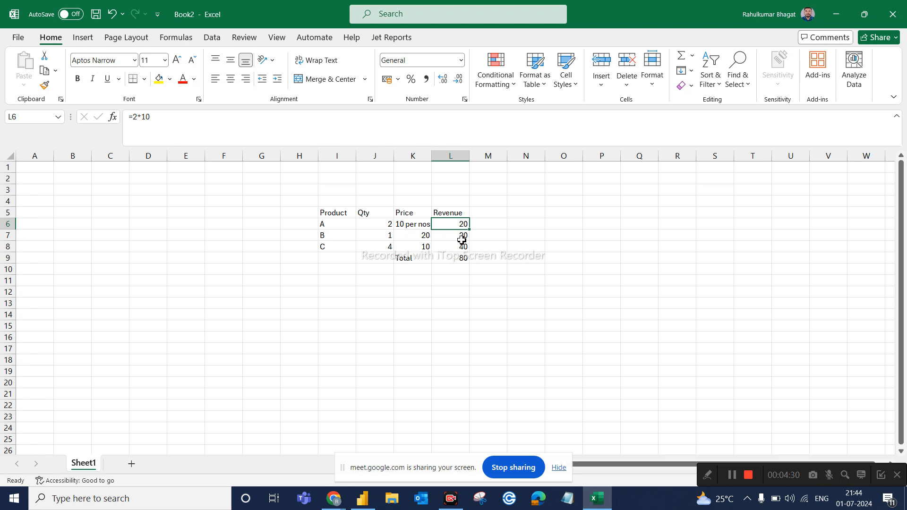
left_click(461, 262)
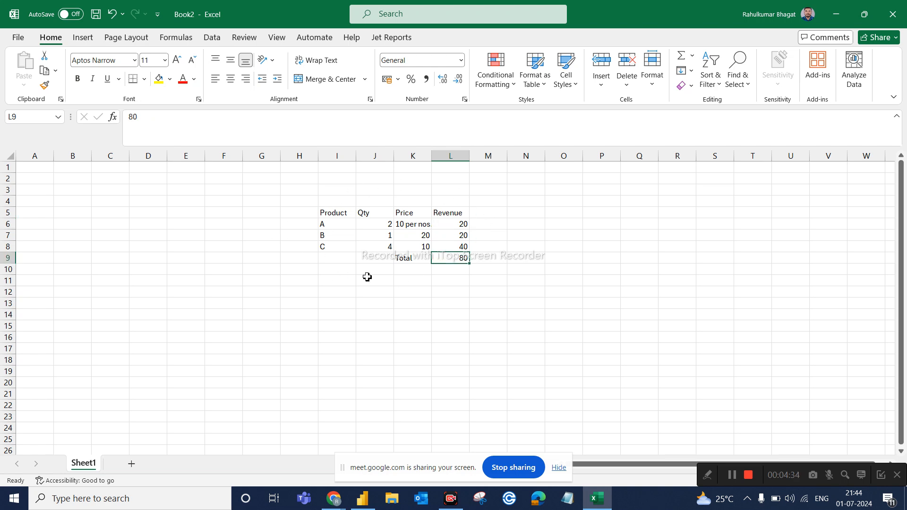
Switch to Power BI and display the ProductPrice column of the ProductsDim table.
left_click(362, 498)
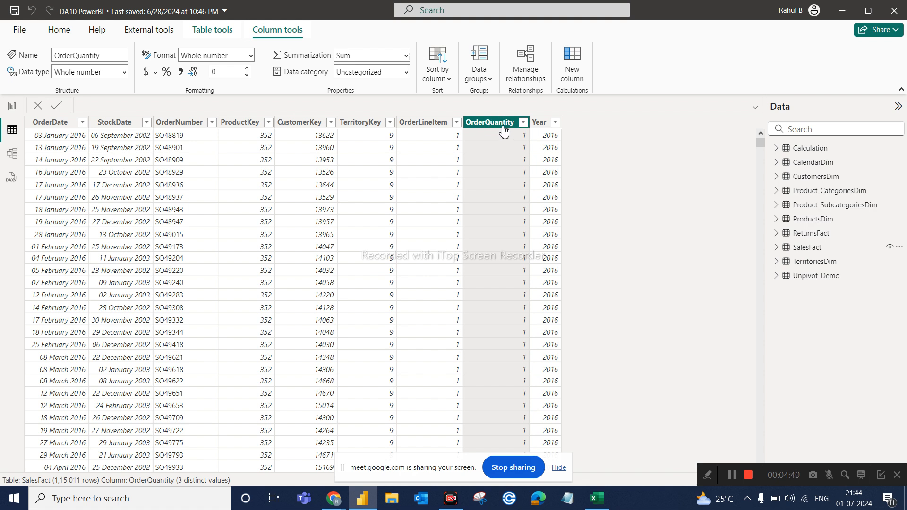
mouse_move(782, 250)
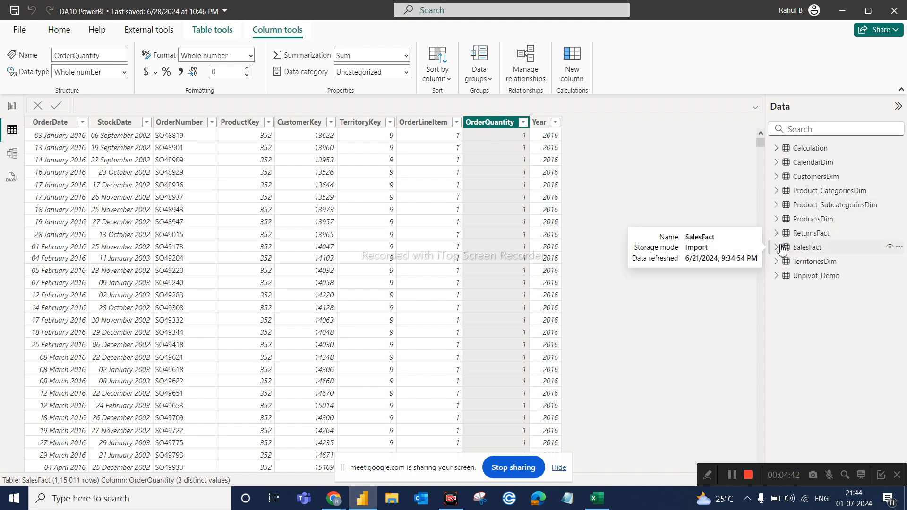
left_click(777, 220)
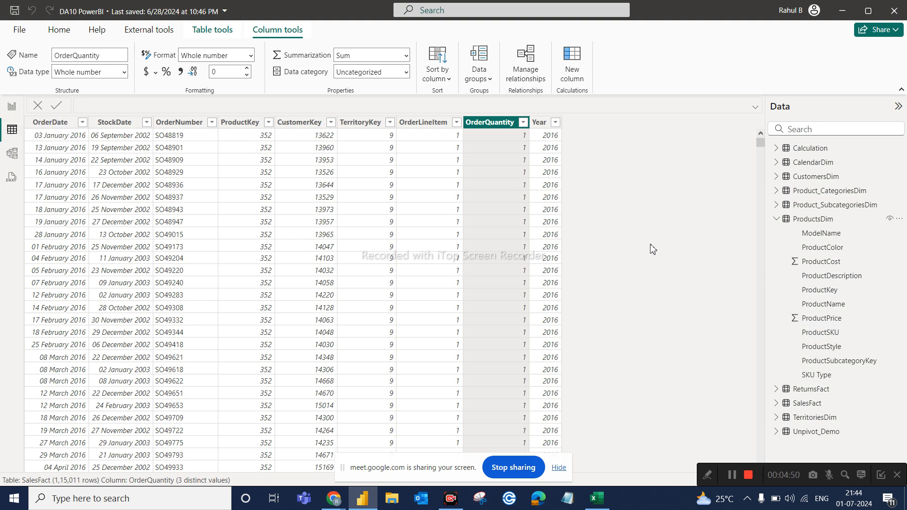
left_click(823, 319)
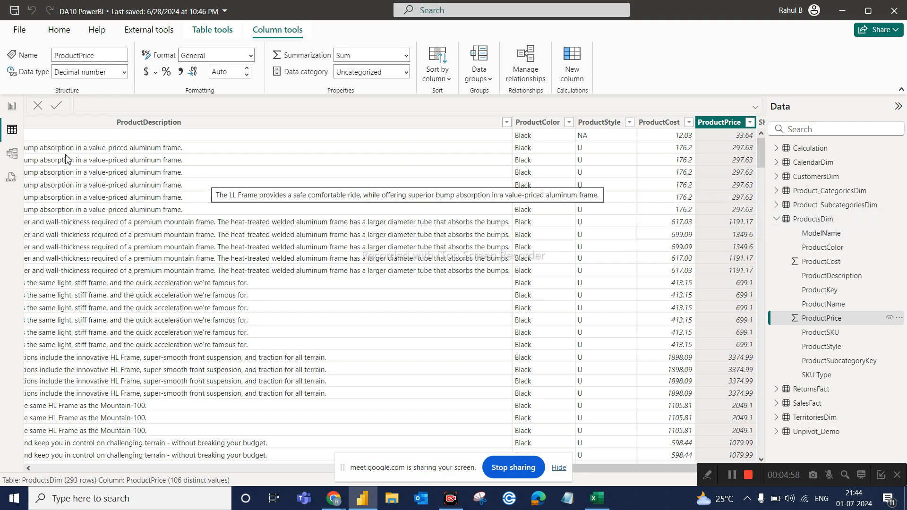
Examine the relationship between the SalesFact and ProductsDim tables in the data model diagram.
left_click(12, 154)
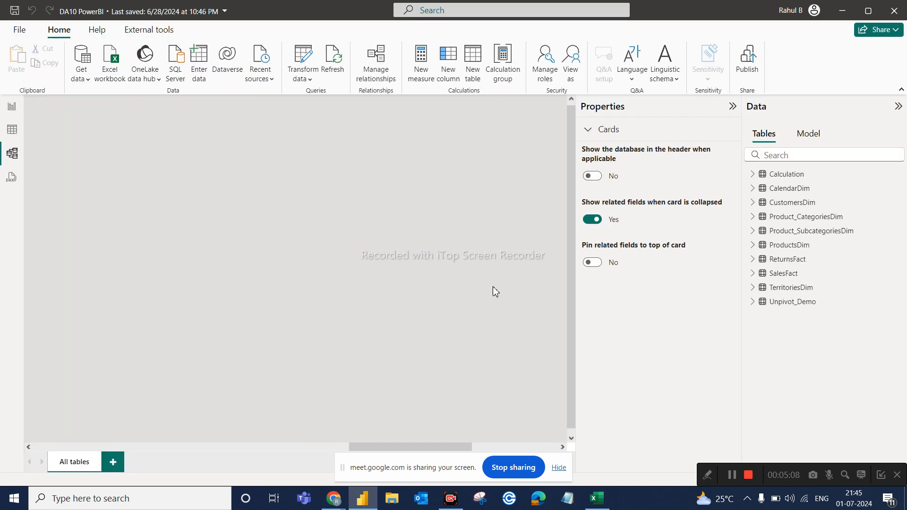
left_click(203, 446)
left_click_drag(203, 447, 122, 449)
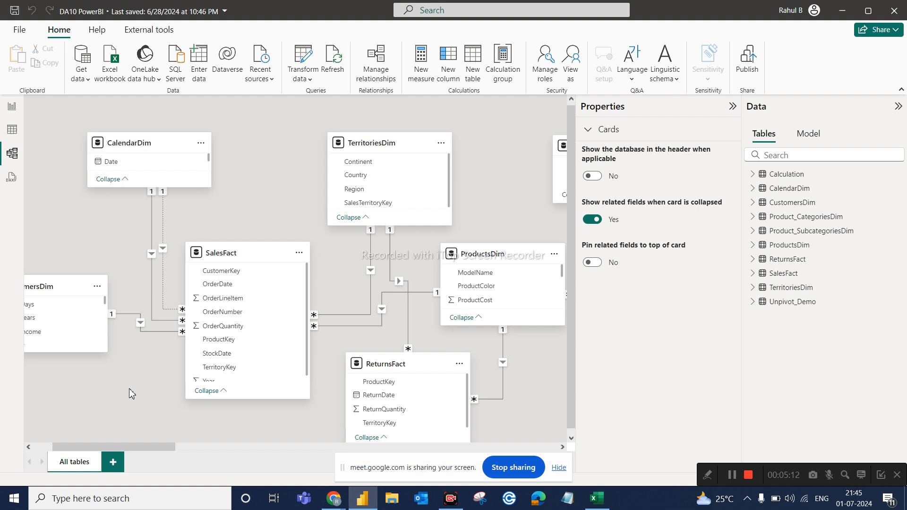
left_click(732, 105)
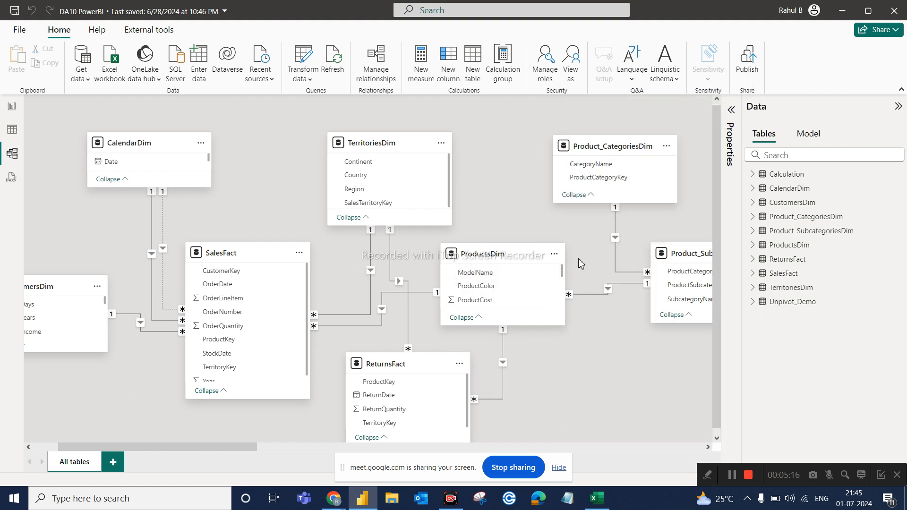
mouse_move(473, 258)
mouse_move(272, 260)
mouse_move(450, 287)
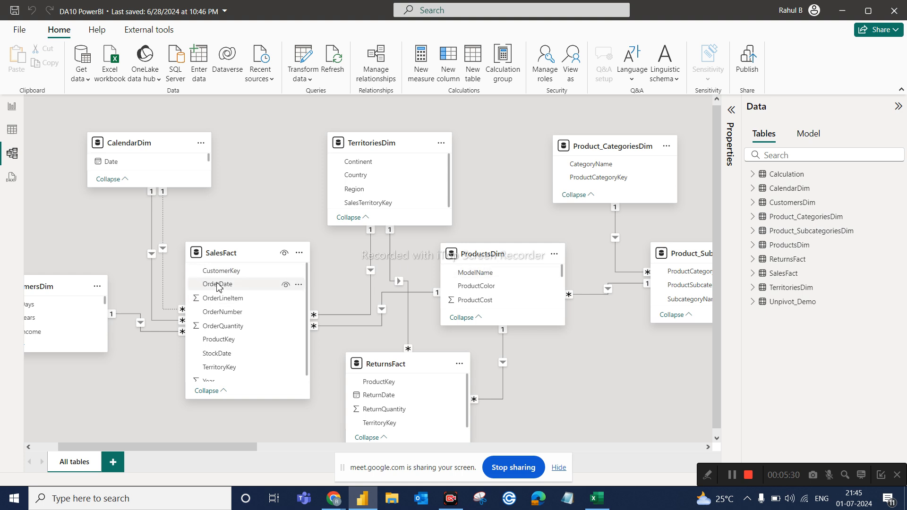
left_click(217, 249)
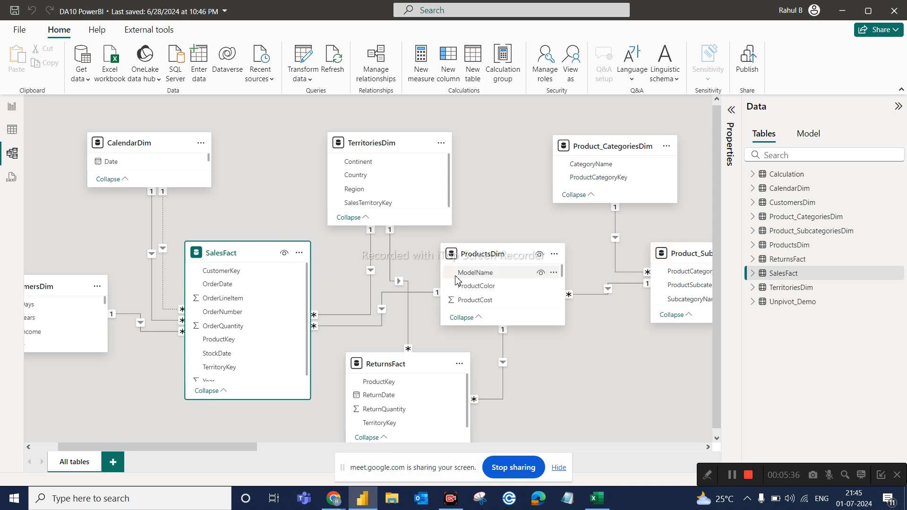
left_click(475, 254)
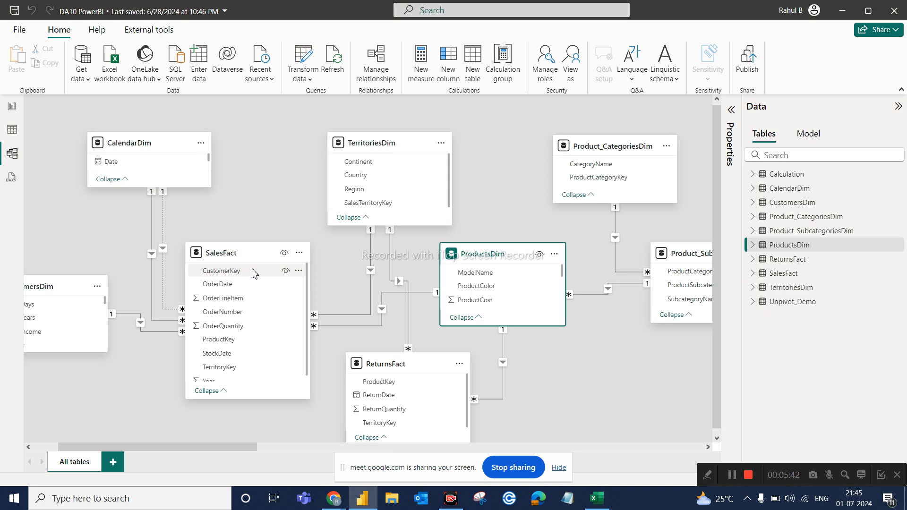
left_click(241, 255)
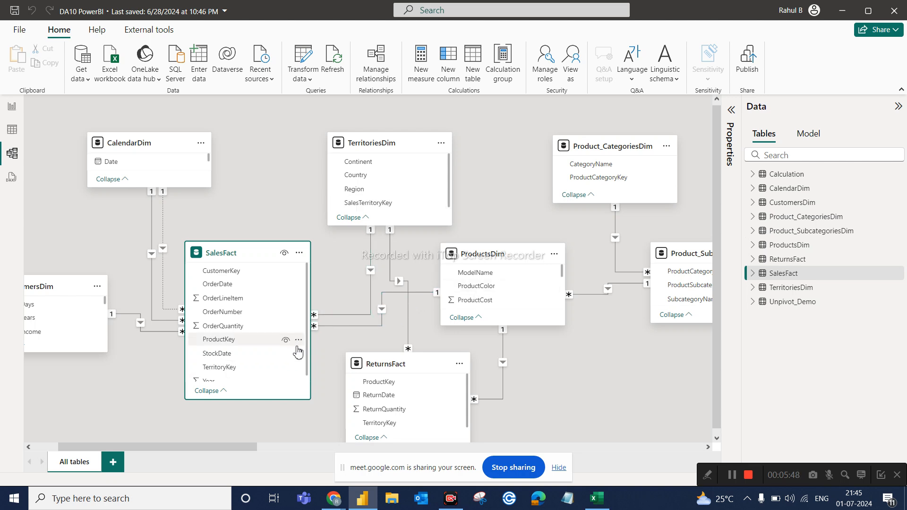
left_click(488, 250)
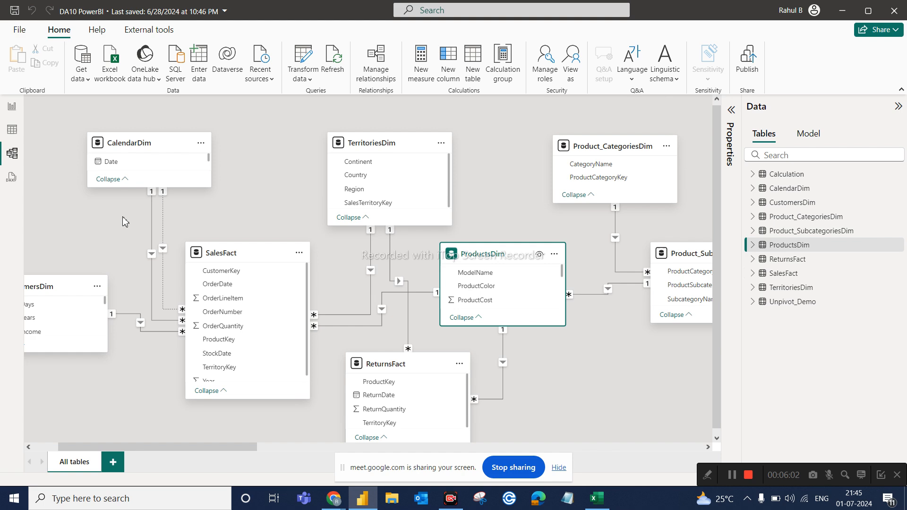
Filter the ProductsDim table data to ProductKey 215 and bring its ProductPrice into view.
left_click(10, 132)
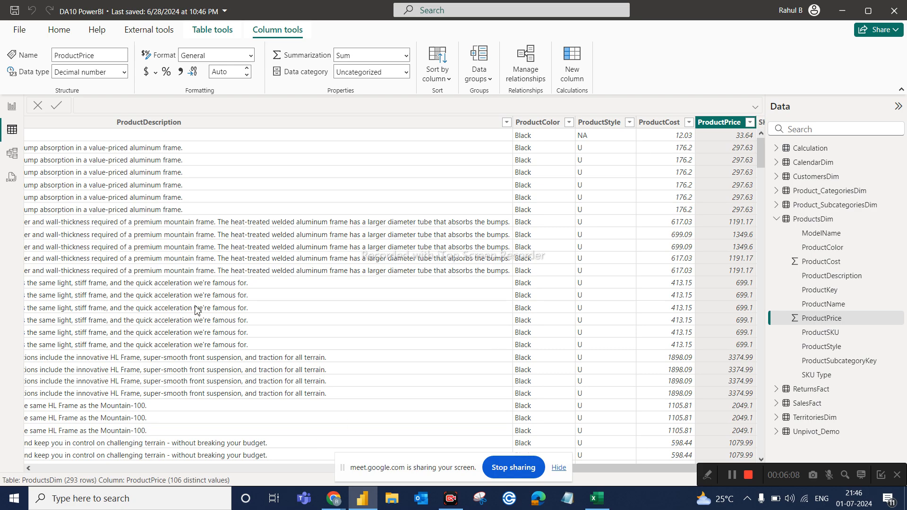
left_click(60, 468)
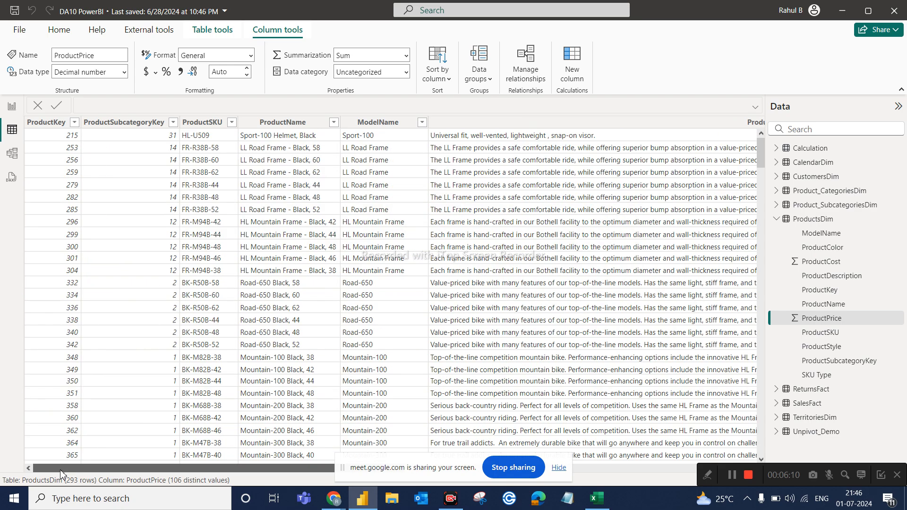
left_click(74, 122)
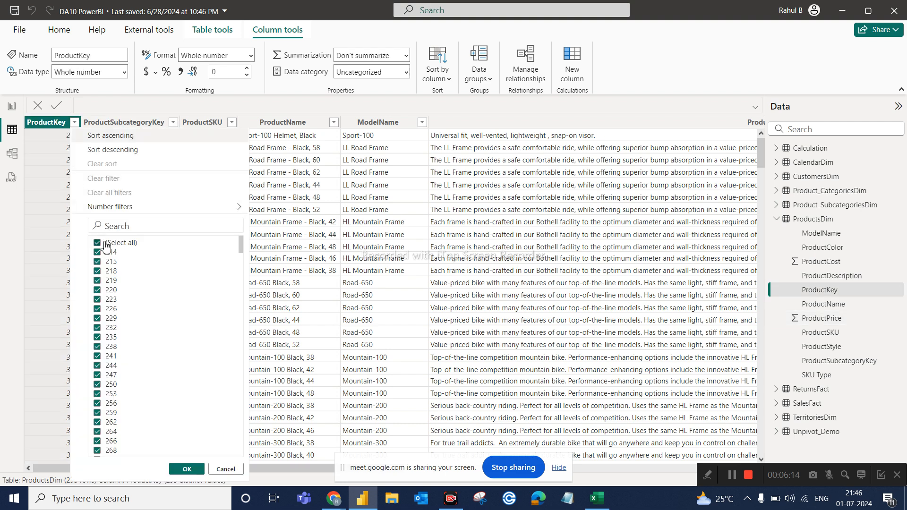
left_click(98, 242)
left_click(109, 264)
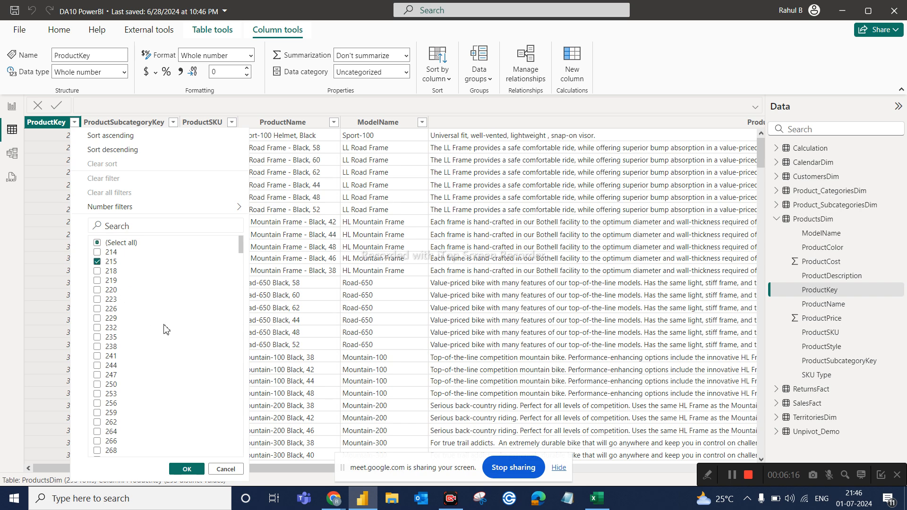
left_click(185, 468)
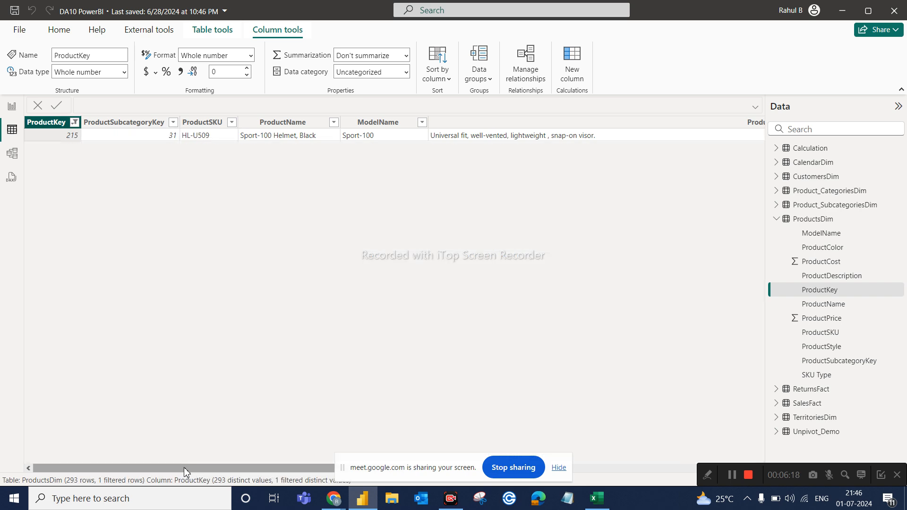
left_click_drag(196, 468, 551, 417)
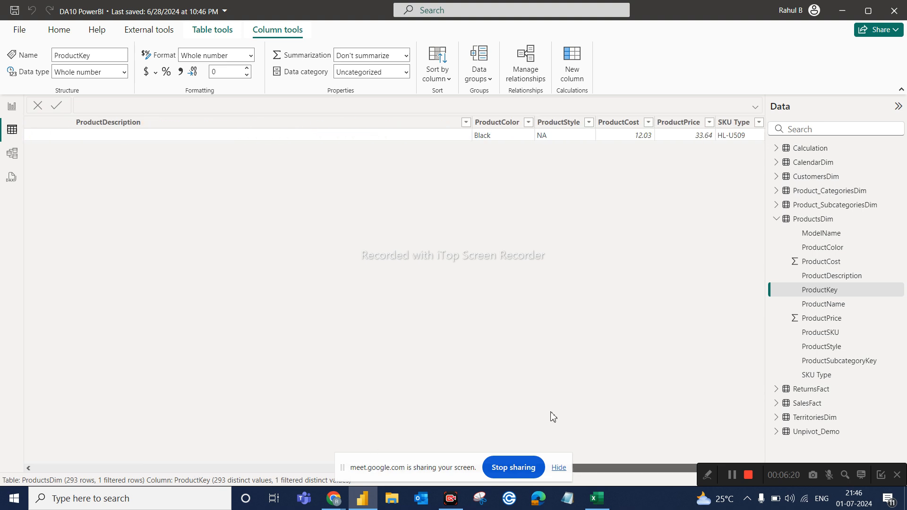
Select the ProductPrice column of the filtered ProductsDim table to inspect the product's price.
left_click(682, 138)
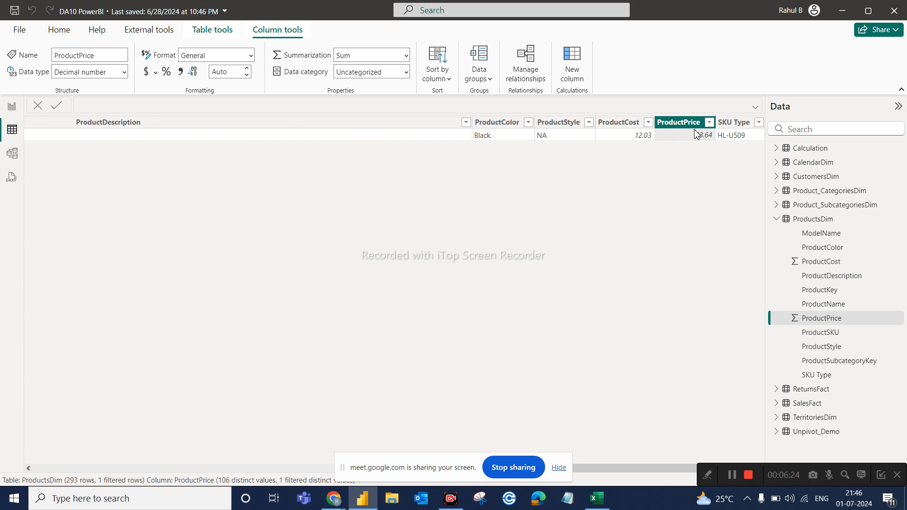
left_click(12, 110)
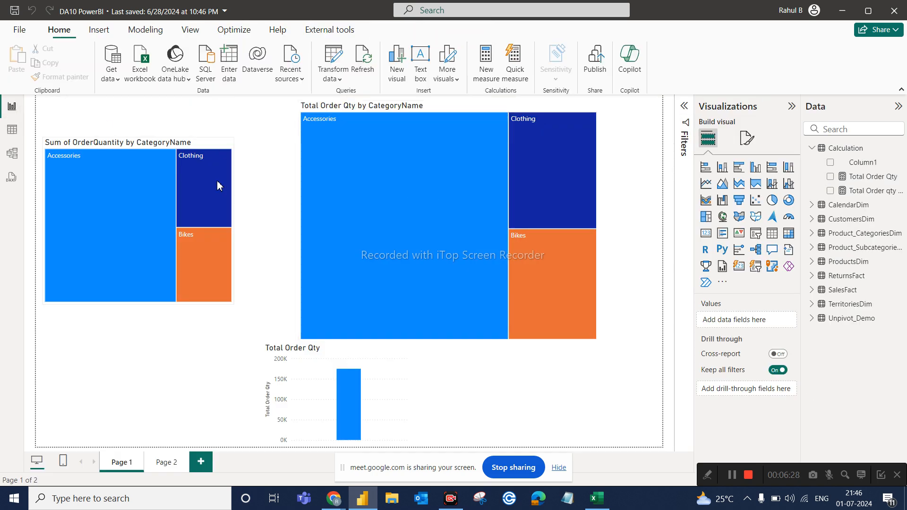
left_click(12, 140)
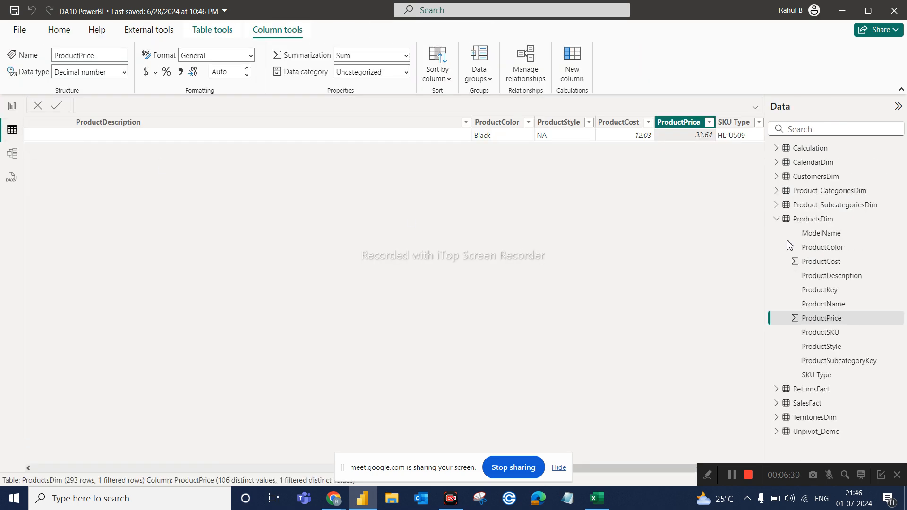
Filter the SalesFact table data to ProductKey 215 only.
left_click(806, 404)
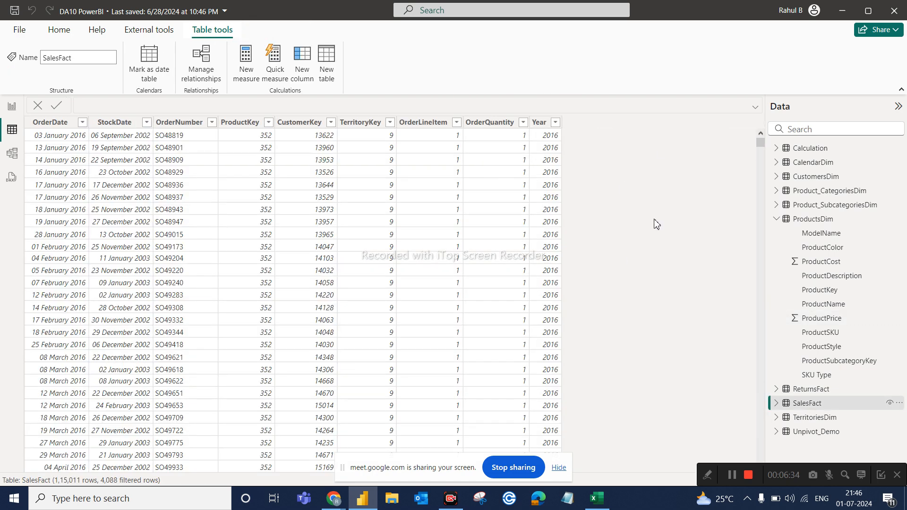
left_click(268, 122)
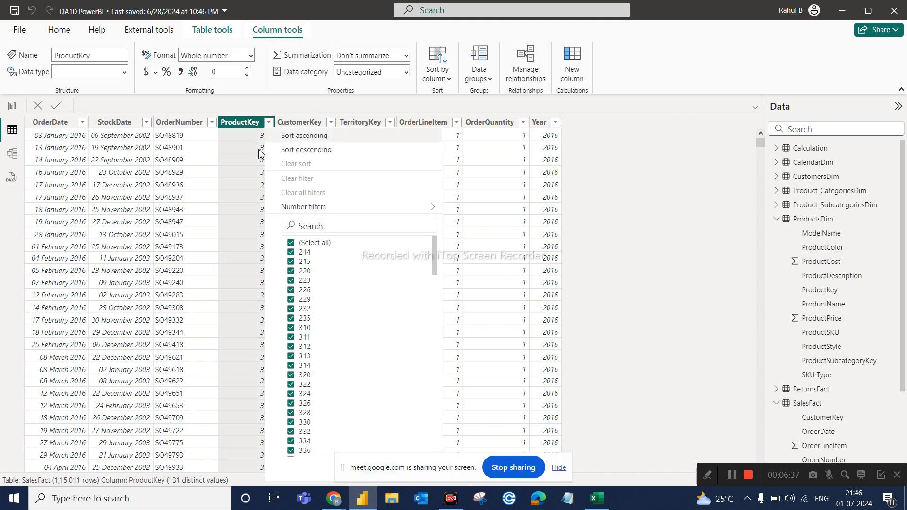
left_click(304, 245)
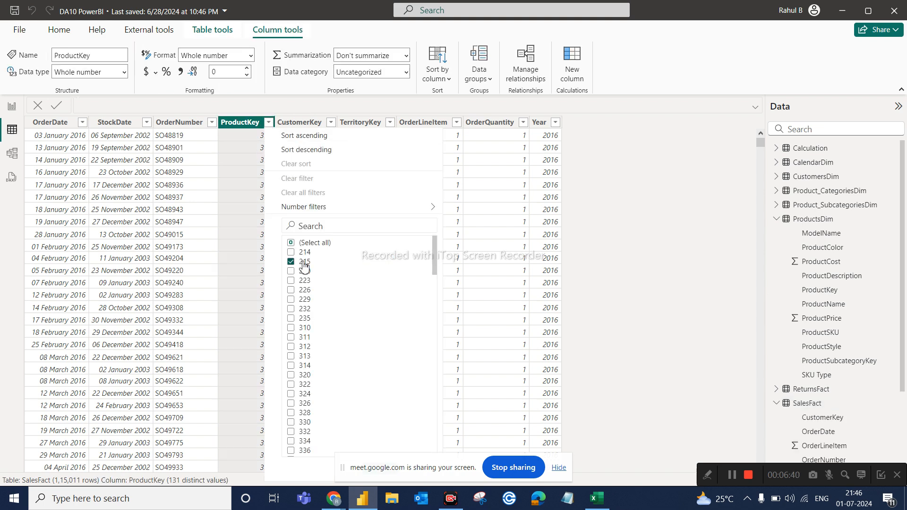
left_click(560, 469)
left_click(380, 469)
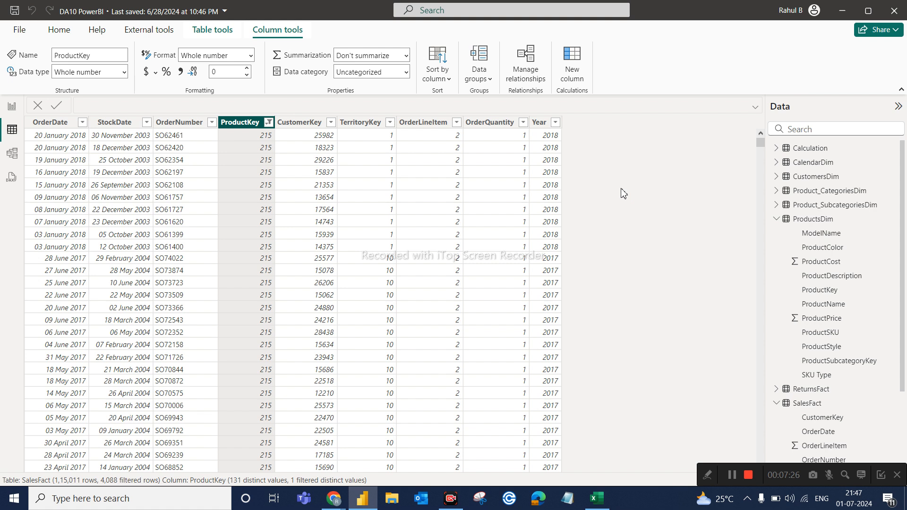
Add a calculated column to SalesFact with the formula product Price = RELATED(ProductsDim[ProductPrice]).
left_click(573, 82)
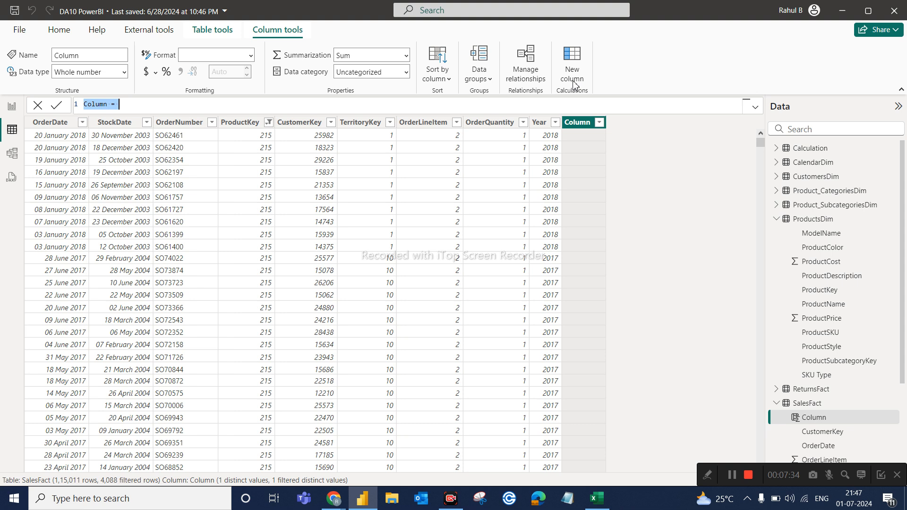
type("product Price")
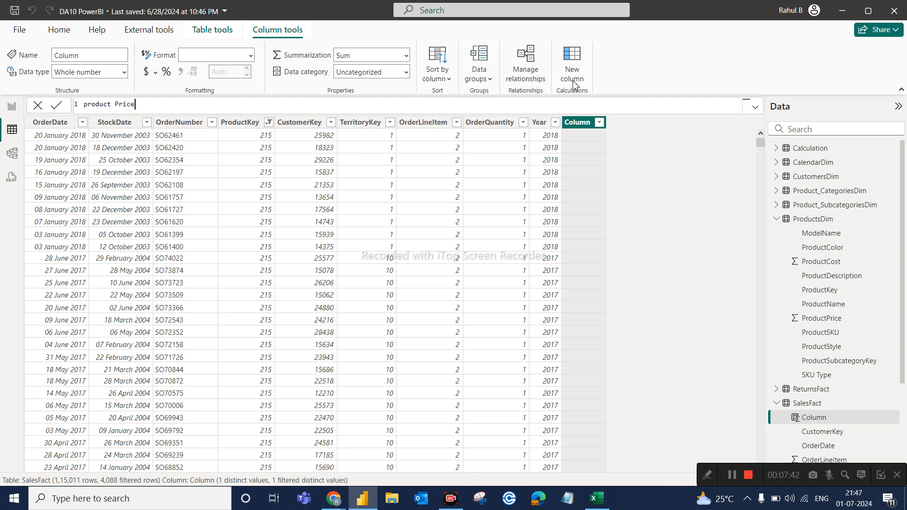
type("rela")
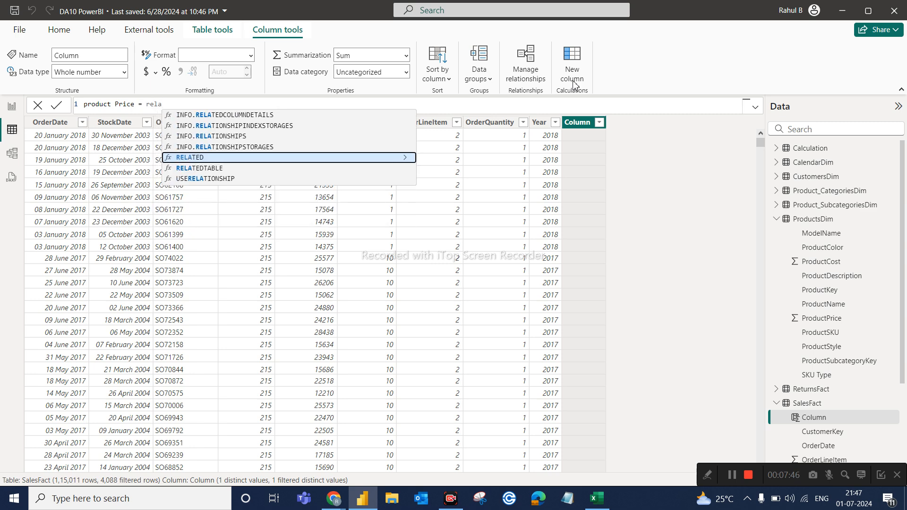
key("Tab")
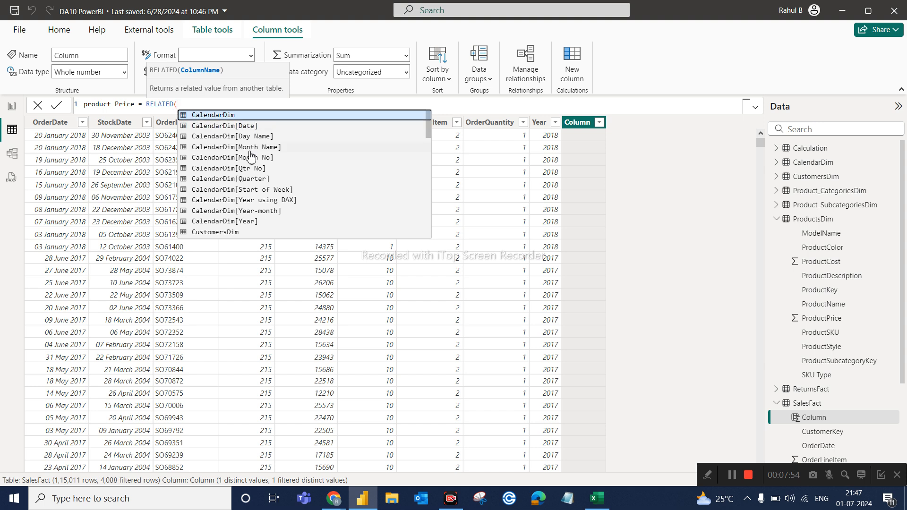
scroll(266, 171, "down", 1)
scroll(266, 171, "down", 7)
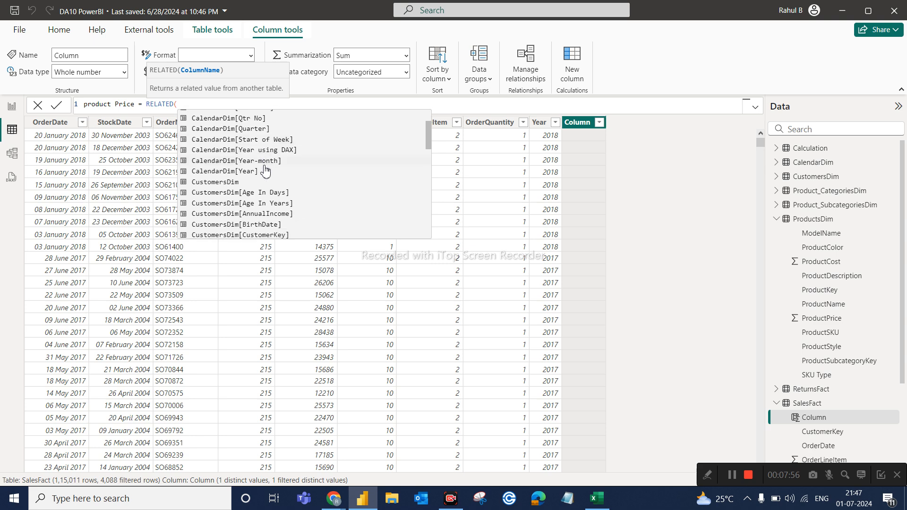
scroll(265, 170, "down", 4)
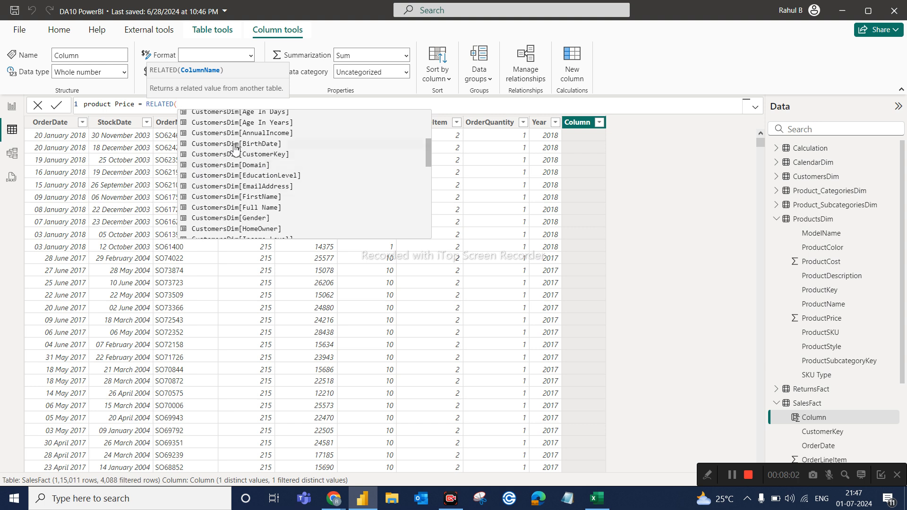
scroll(236, 174, "down", 5)
scroll(236, 174, "down", 6)
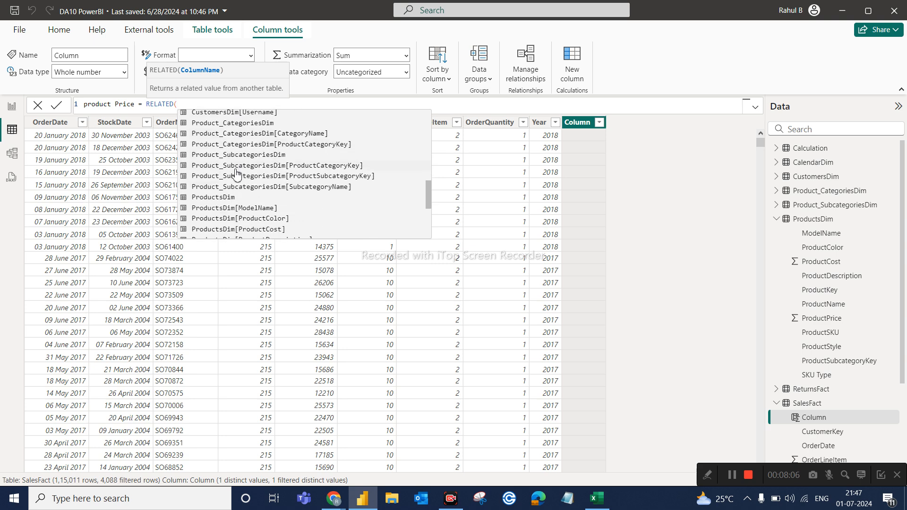
scroll(236, 174, "down", 7)
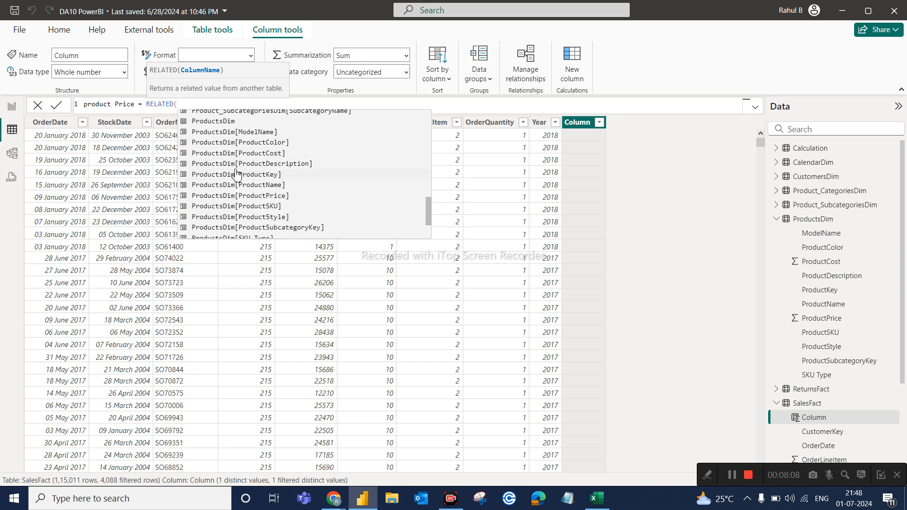
scroll(236, 174, "down", 5)
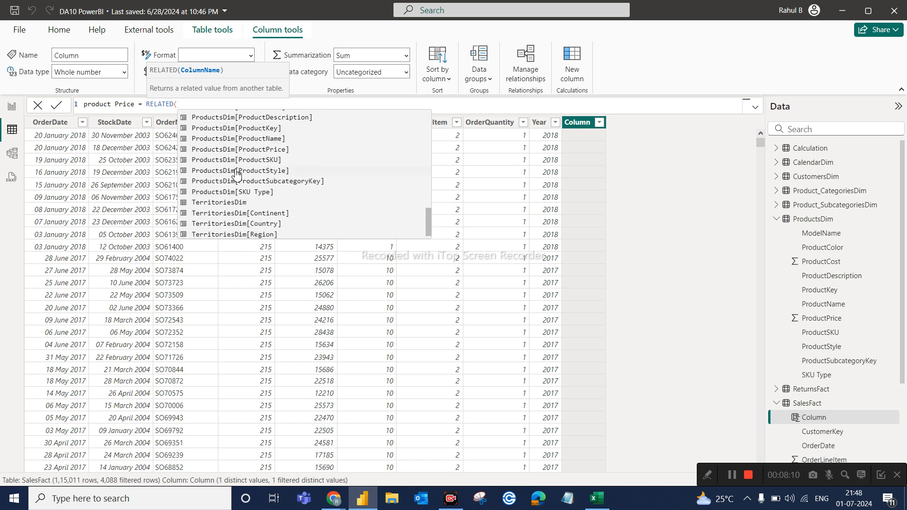
scroll(271, 177, "up", 3)
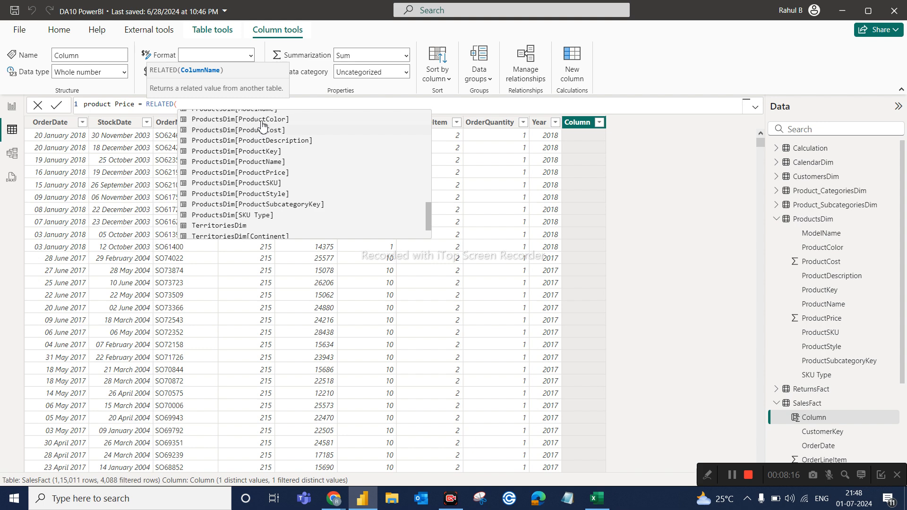
scroll(264, 156, "up", 4)
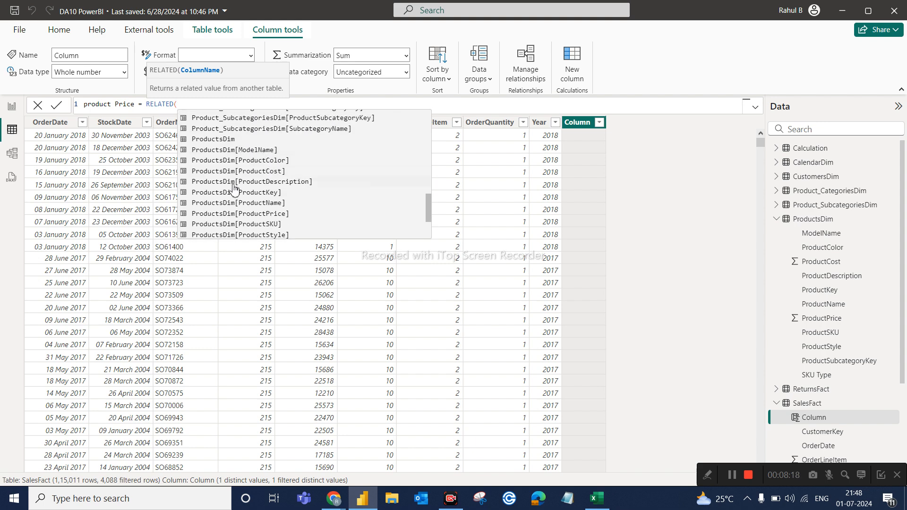
left_click(240, 214)
type(")")
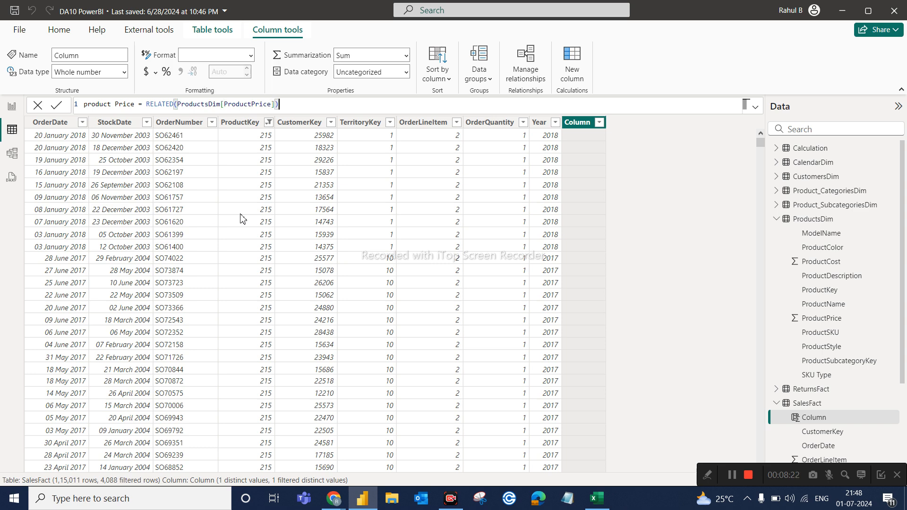
key("Return")
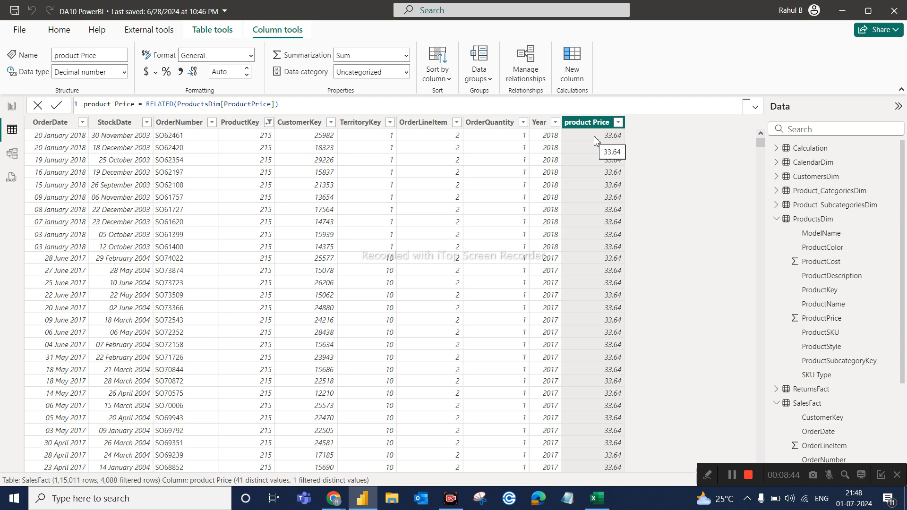
Check the ProductPrice value of the filtered product in the ProductsDim table and collapse that table's field list.
left_click(810, 221)
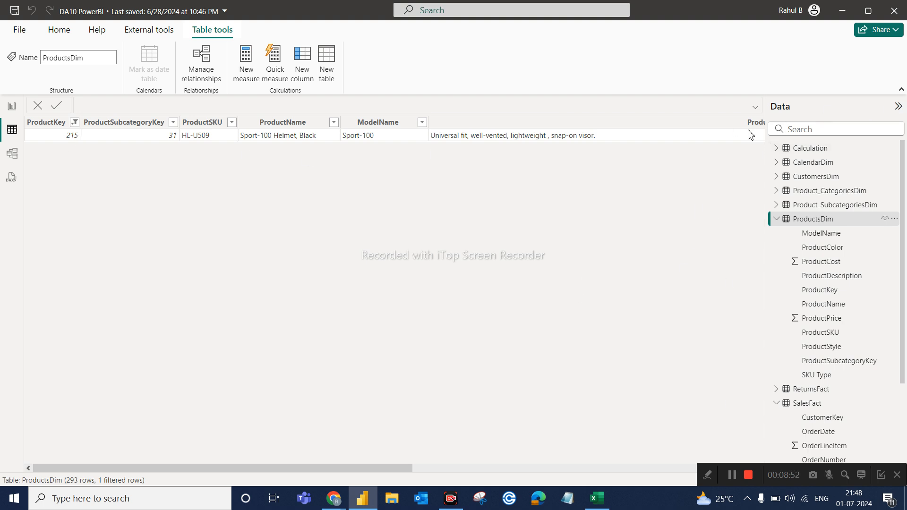
left_click(482, 471)
left_click(715, 126)
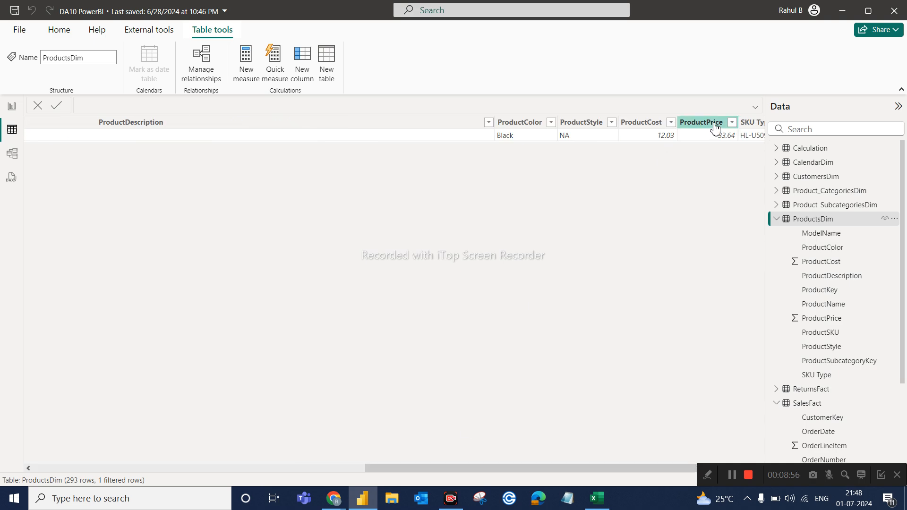
left_click(716, 136)
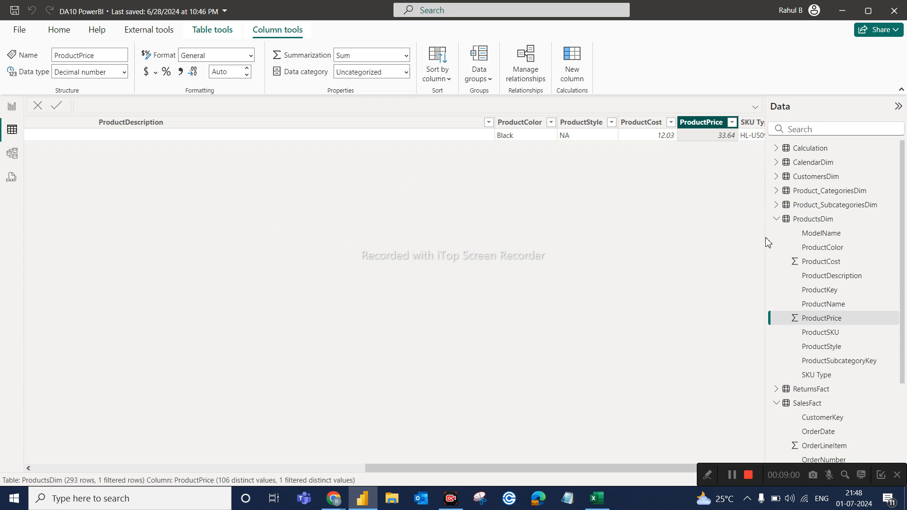
left_click(775, 220)
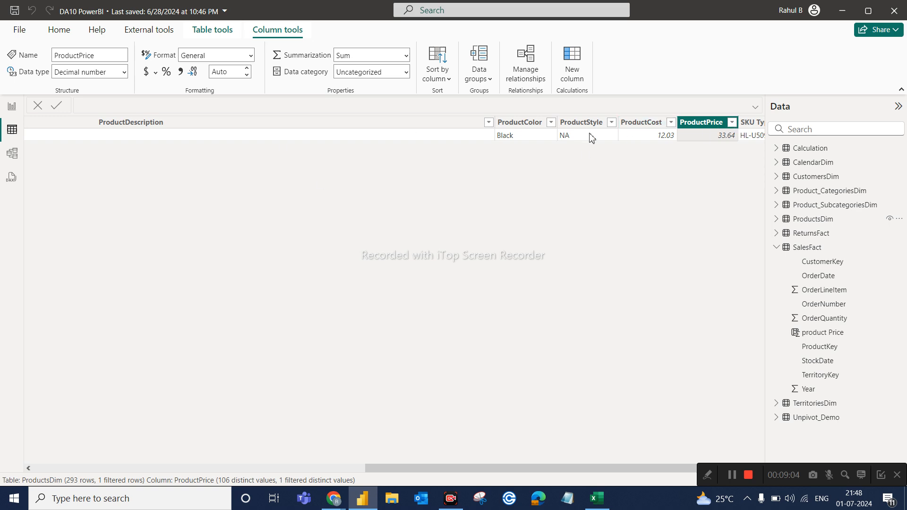
Compare the product Price and OrderQuantity columns in the SalesFact table.
left_click(824, 250)
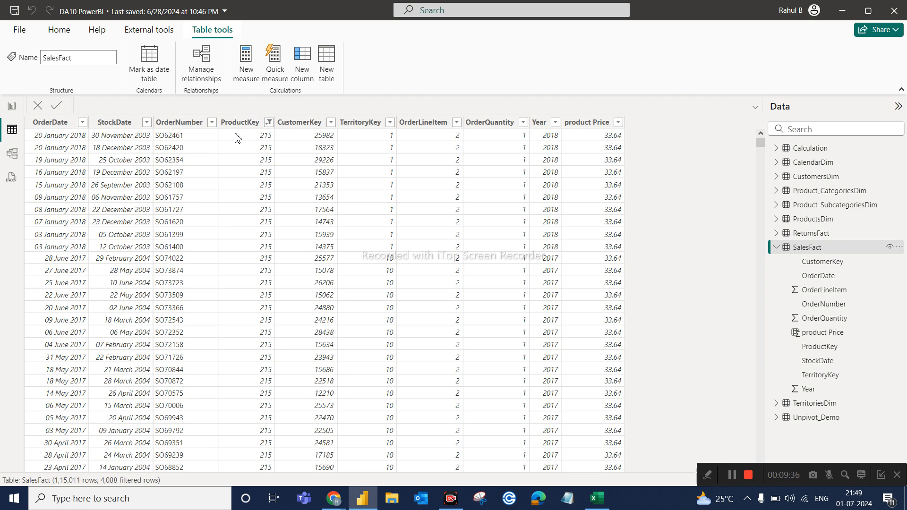
left_click(579, 123)
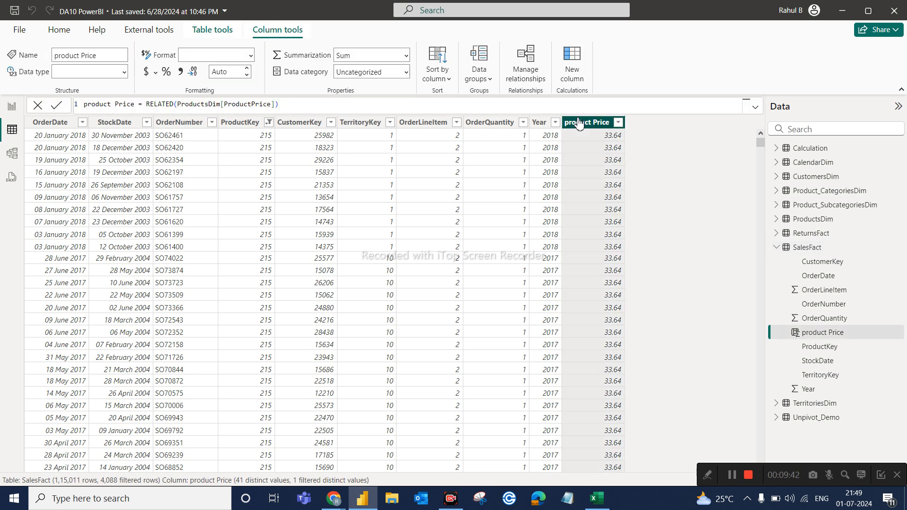
left_click(487, 124)
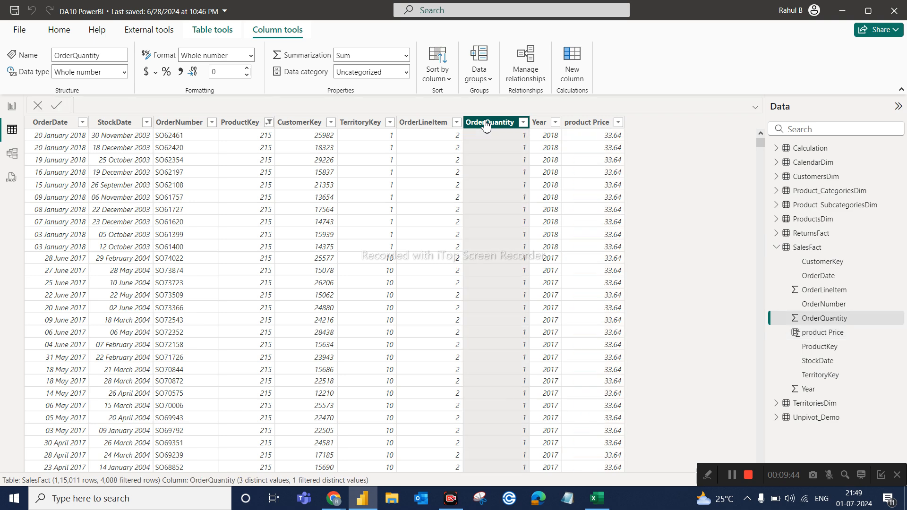
left_click(583, 124)
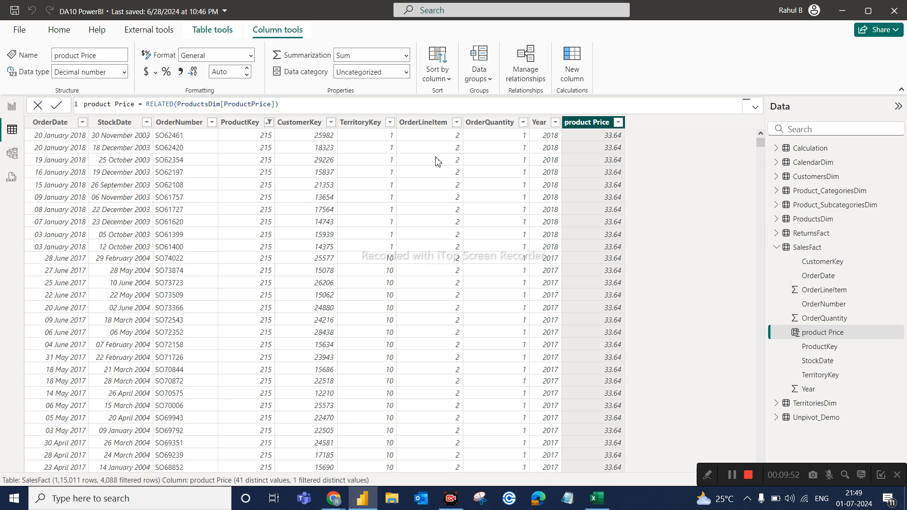
Switch to Excel to review the Qty and Price columns, and return to the OrderQuantity column in Power BI.
left_click(596, 498)
left_click(374, 218)
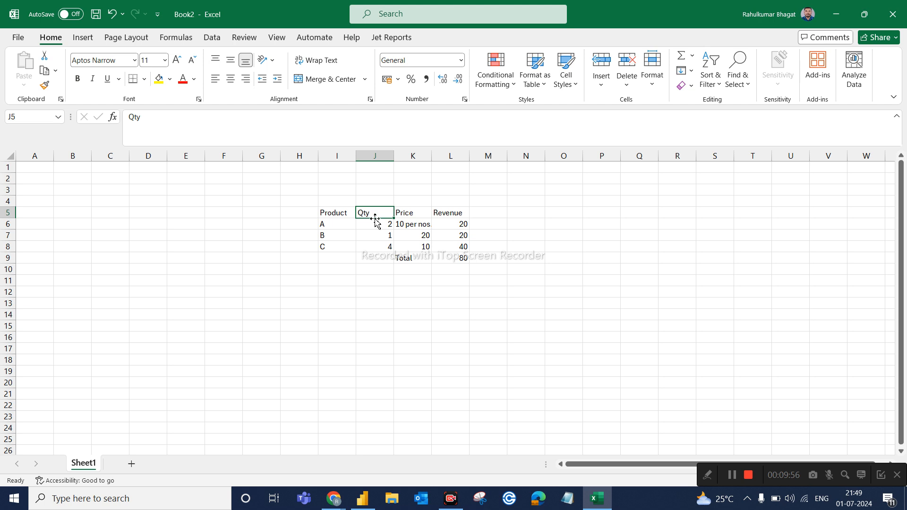
left_click(410, 216)
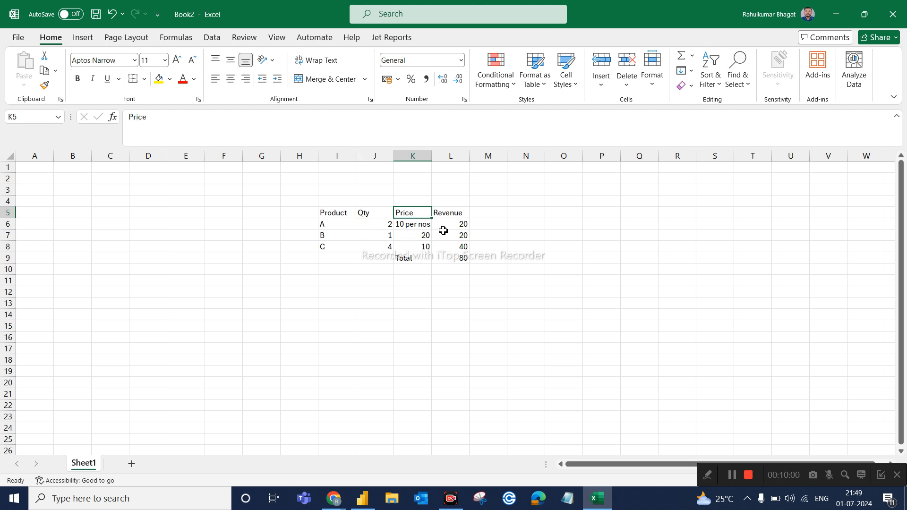
left_click(597, 498)
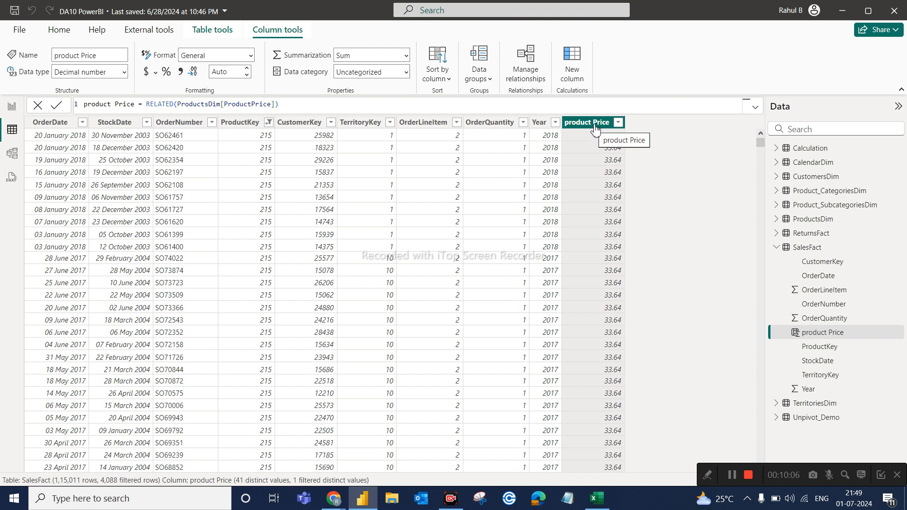
left_click(481, 123)
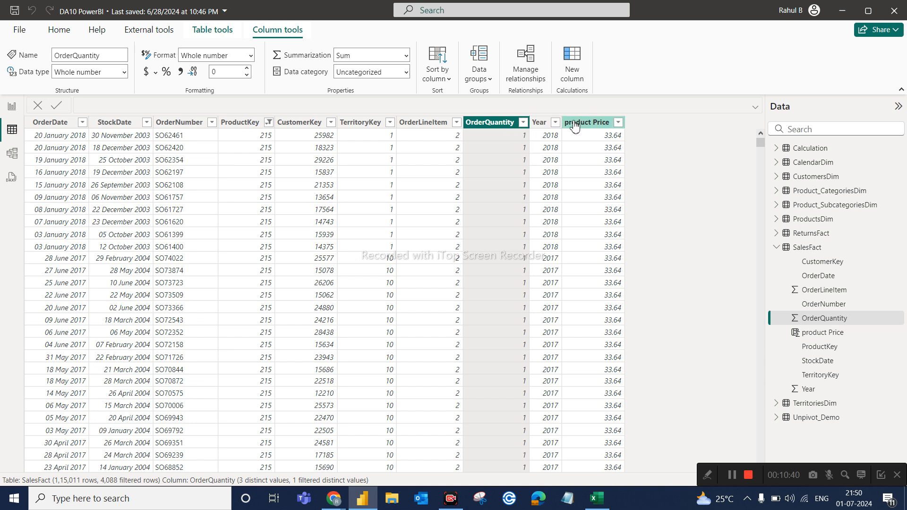
Add a calculated column to SalesFact with the formula Sales = SalesFact[OrderQuantity]*SalesFact[product Price].
left_click(570, 85)
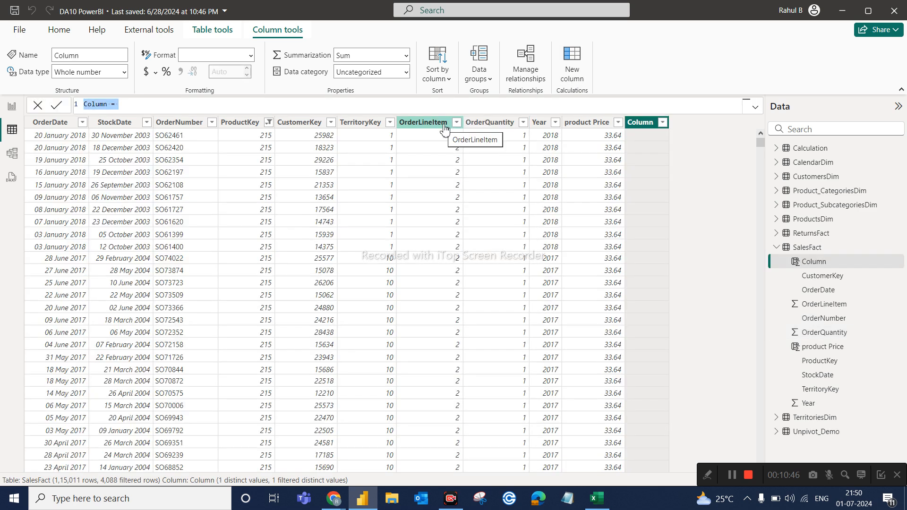
type("Sales")
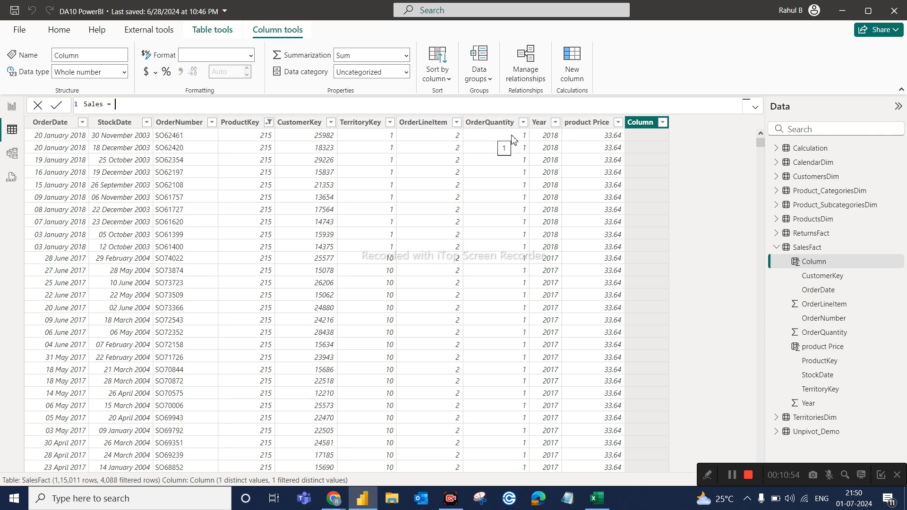
type("or")
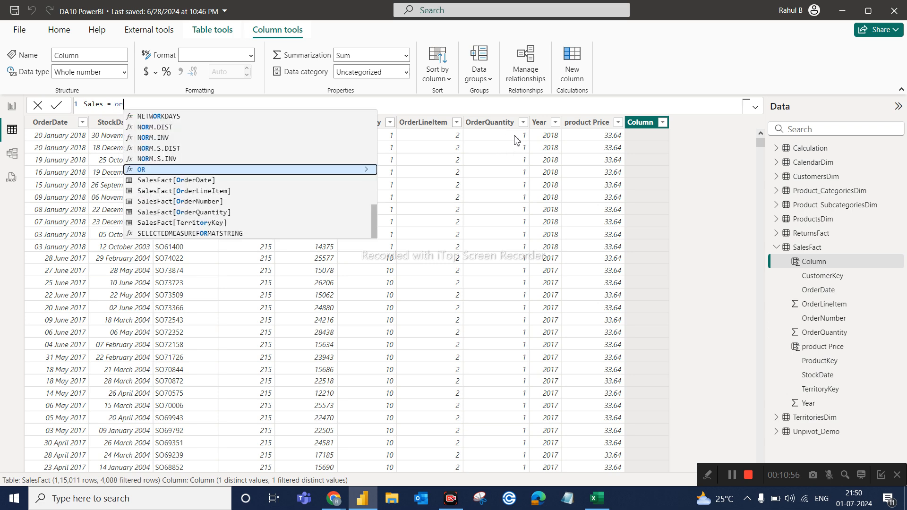
type("de")
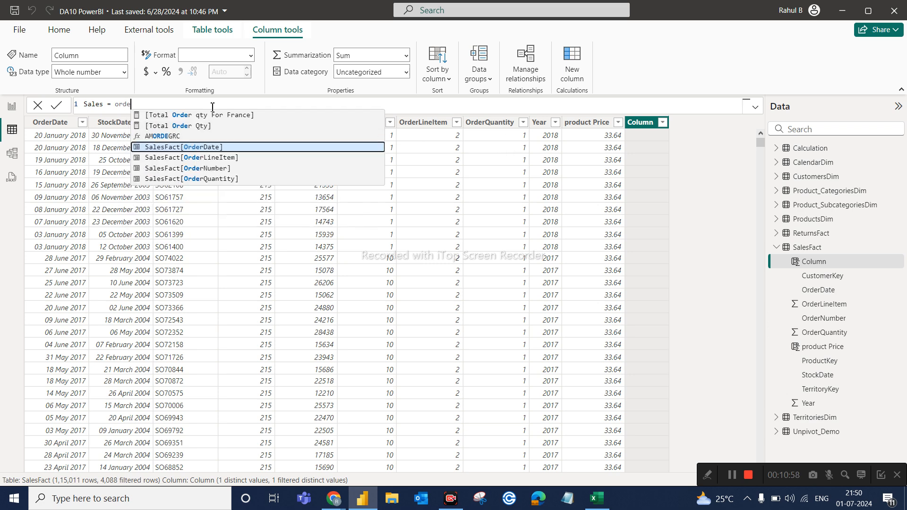
left_click(205, 180)
type("*")
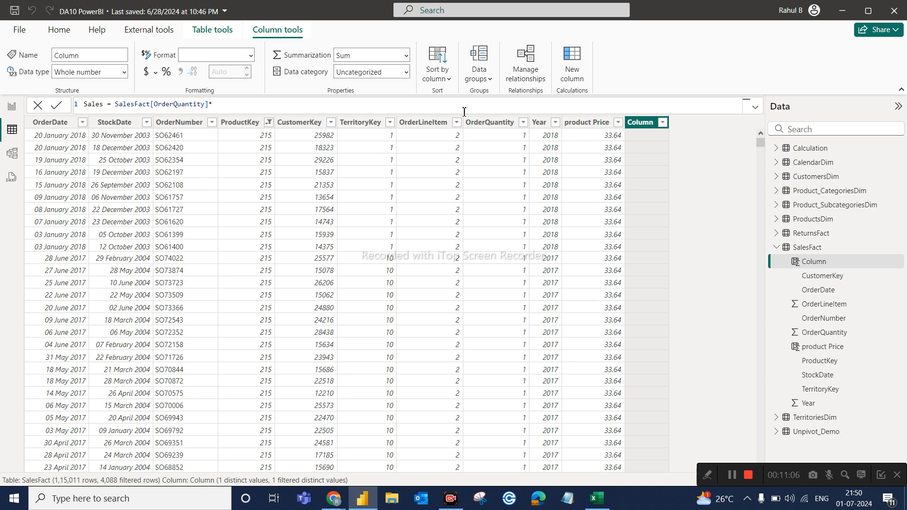
type("prod")
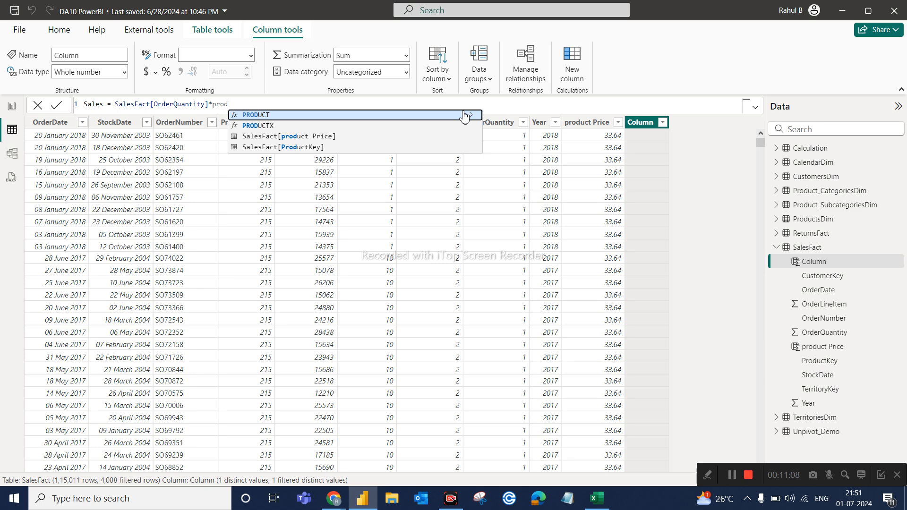
left_click(307, 137)
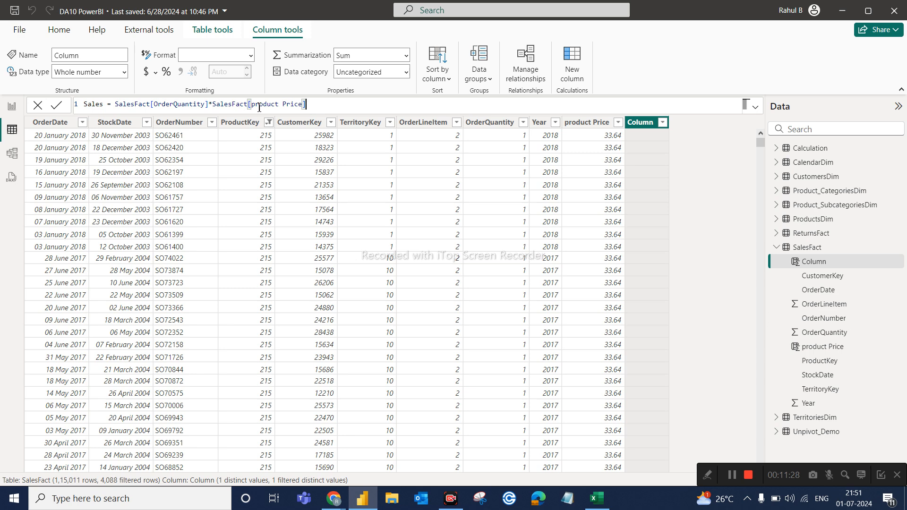
key("Return")
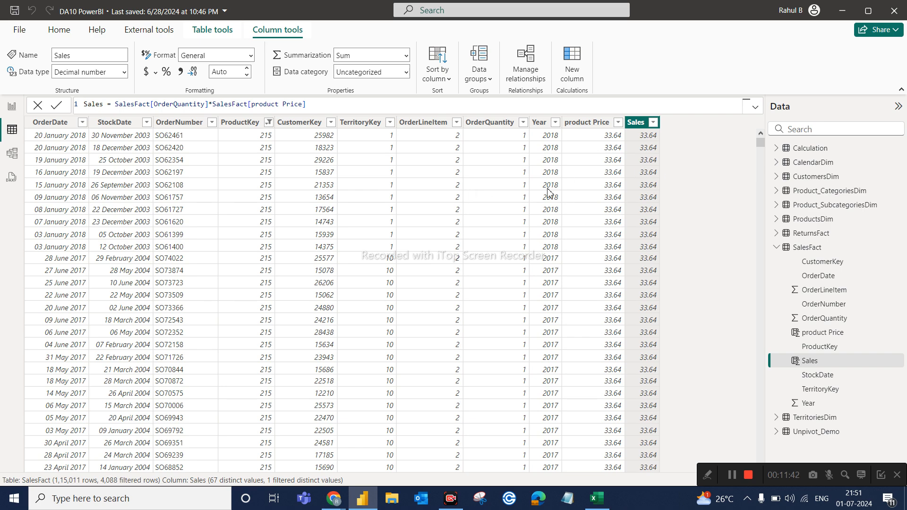
Check the OrderQuantity filter options without changing them, and clear all filters from the SalesFact table.
scroll(663, 264, "down", 14)
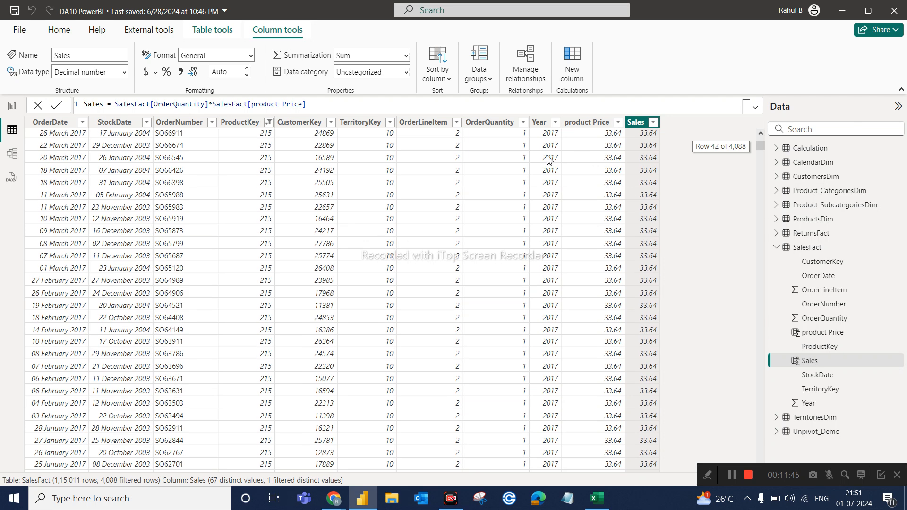
left_click(523, 123)
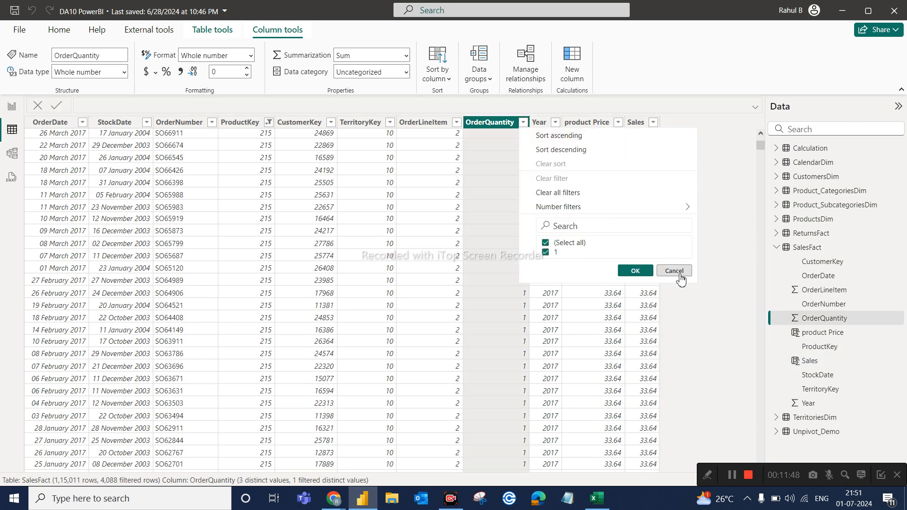
left_click(674, 270)
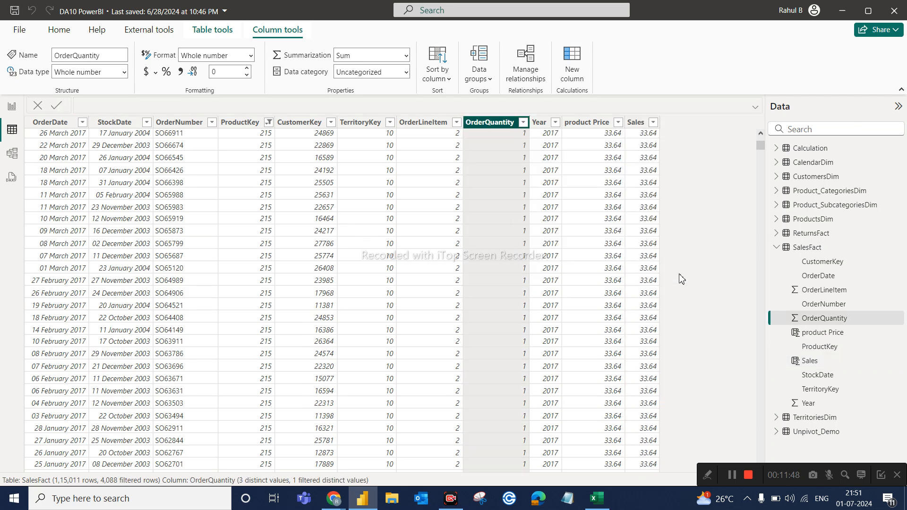
left_click(268, 122)
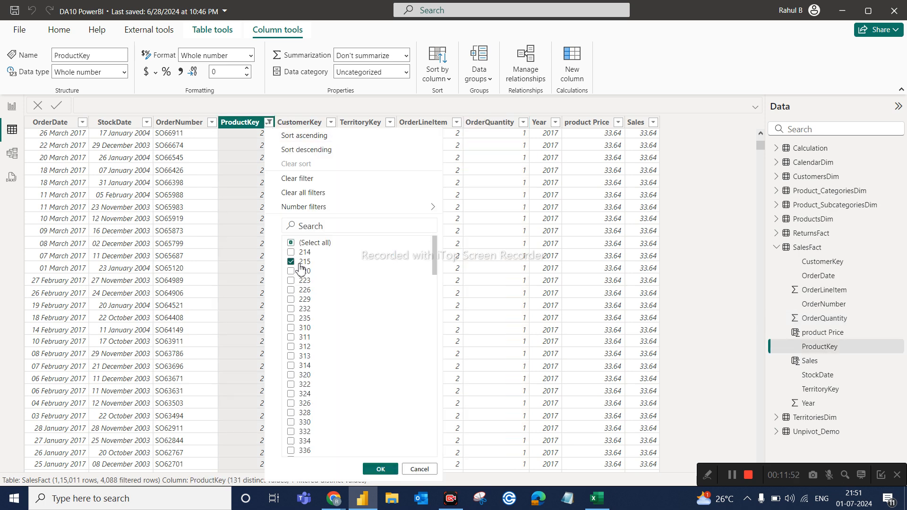
left_click(307, 192)
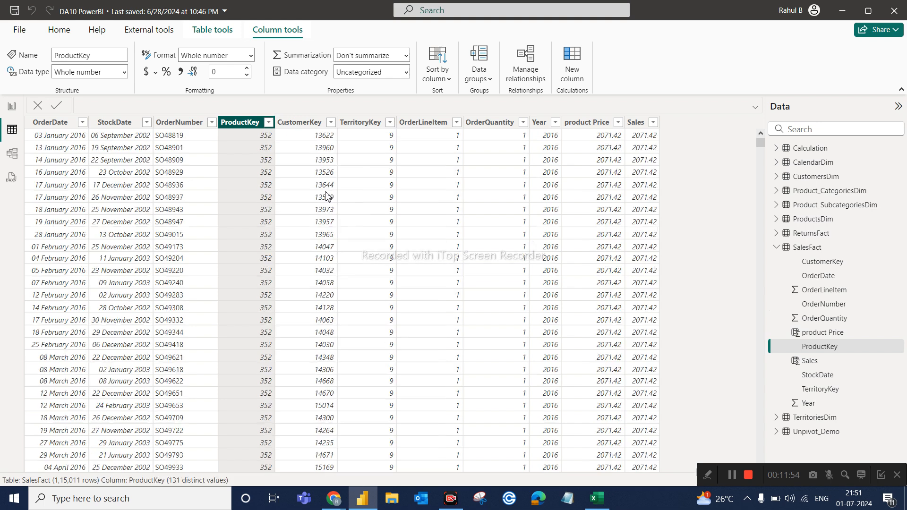
Filter the SalesFact table's OrderQuantity column to show only rows with quantity 2.
left_click(522, 123)
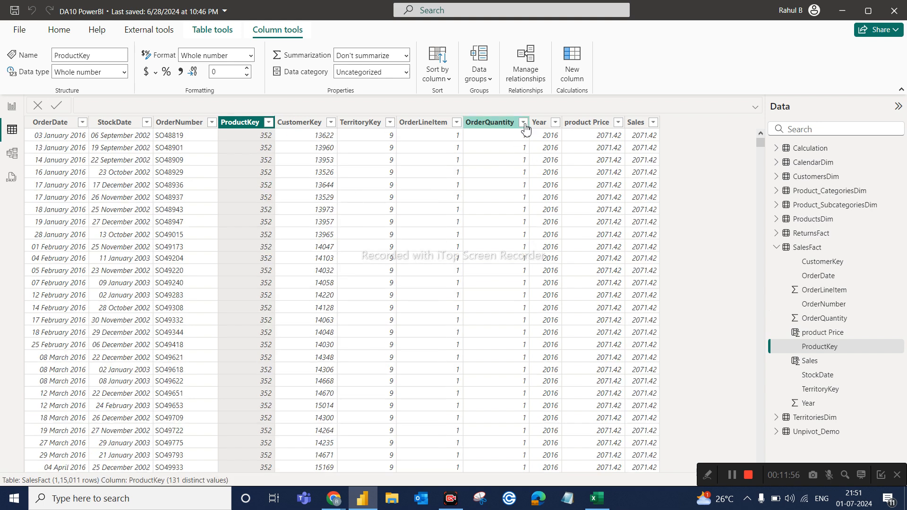
left_click(560, 242)
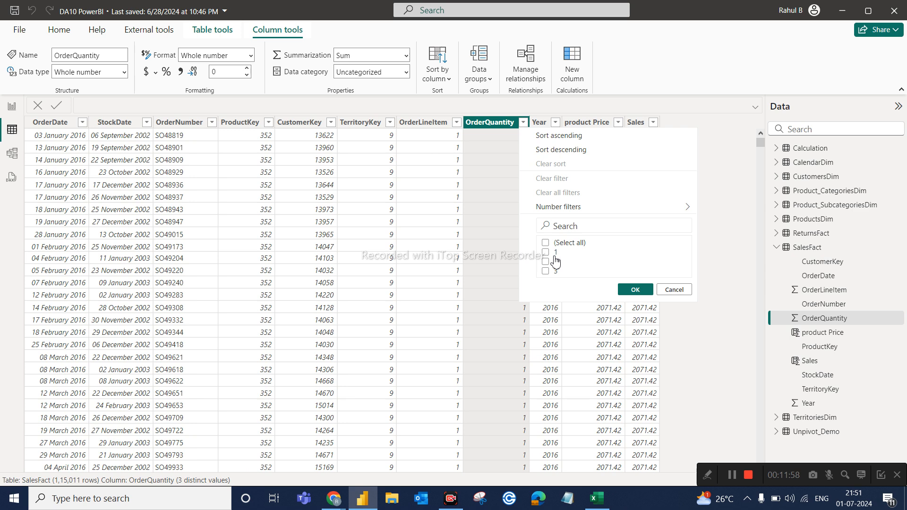
left_click(554, 262)
left_click(634, 290)
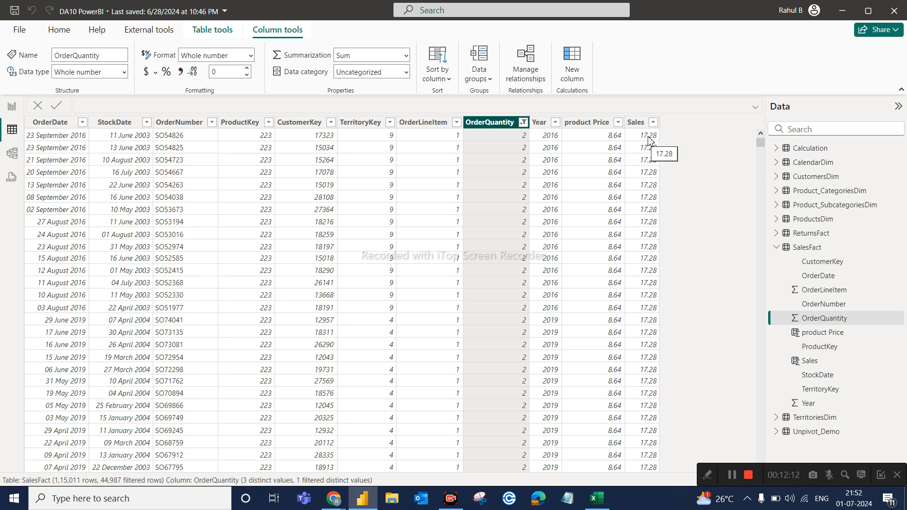
Switch to Excel to review the Revenue column and its total, and return to the Sales column in Power BI.
left_click(597, 498)
left_click(455, 213)
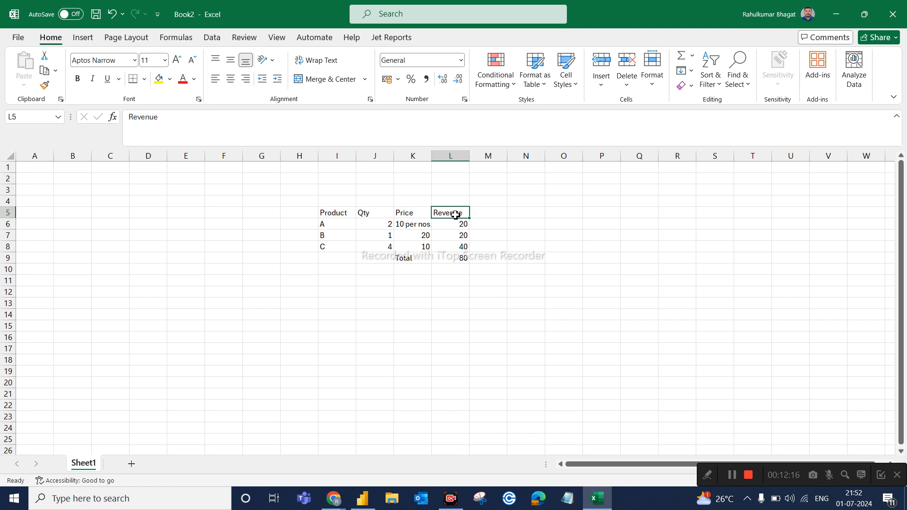
left_click(460, 224)
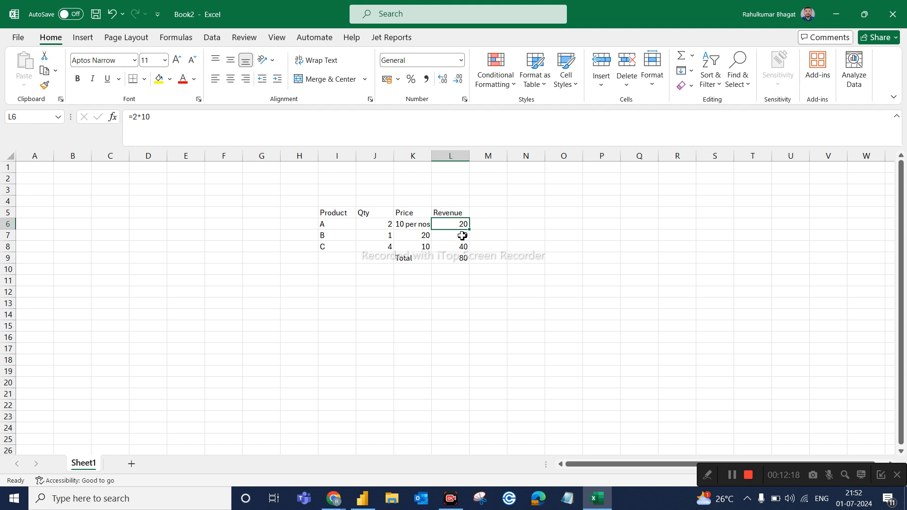
left_click(462, 237)
left_click(462, 247)
left_click(457, 261)
left_click(461, 216)
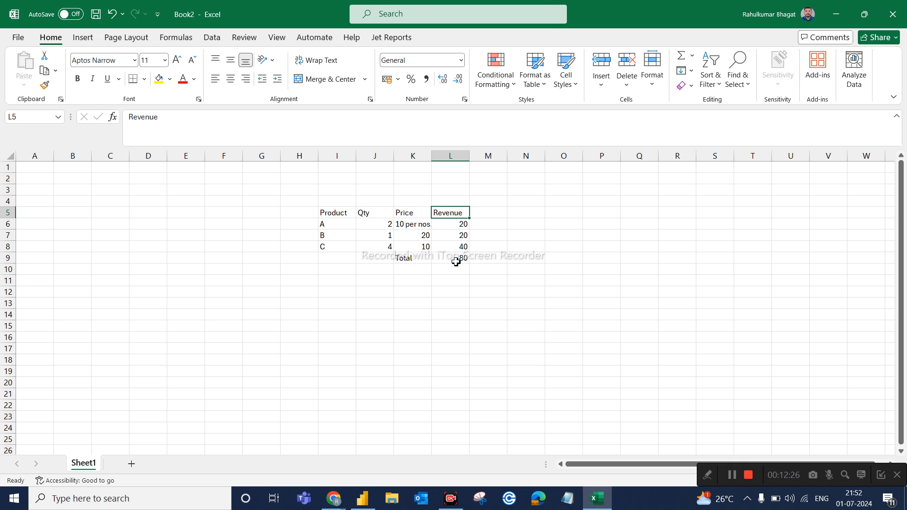
left_click(597, 498)
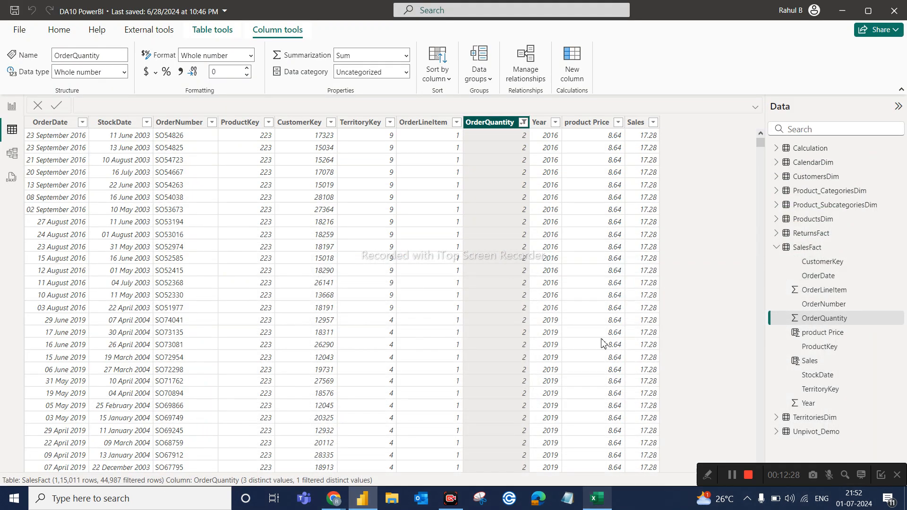
left_click(635, 122)
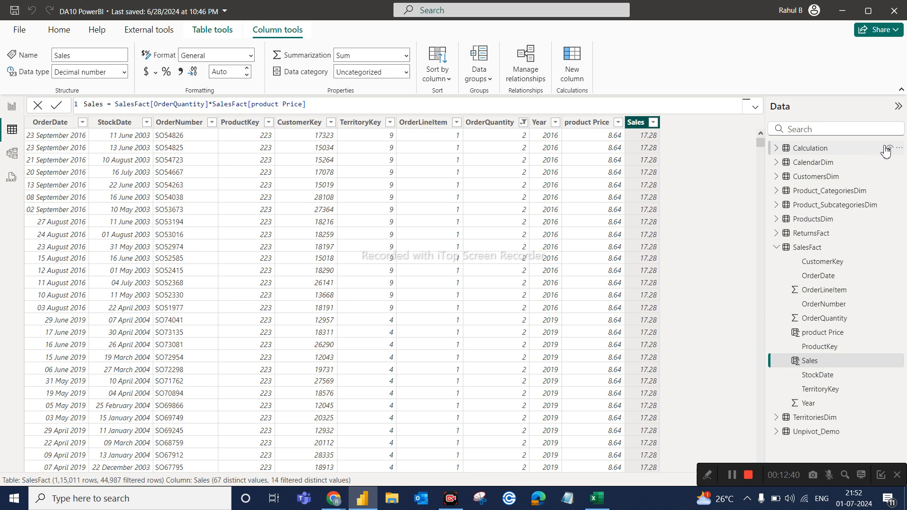
Add a measure to the Calculation table with the formula Revenue = SUM(SalesFact[Sales]).
right_click(835, 151)
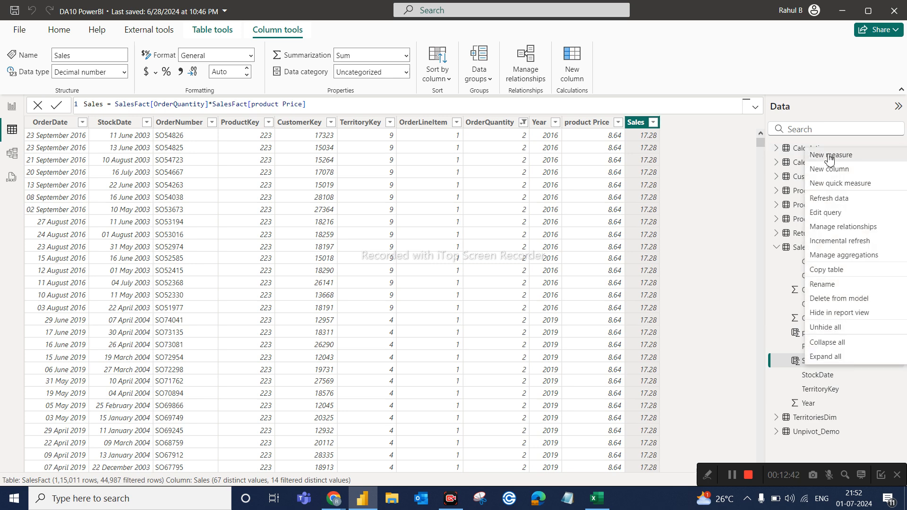
key("Escape")
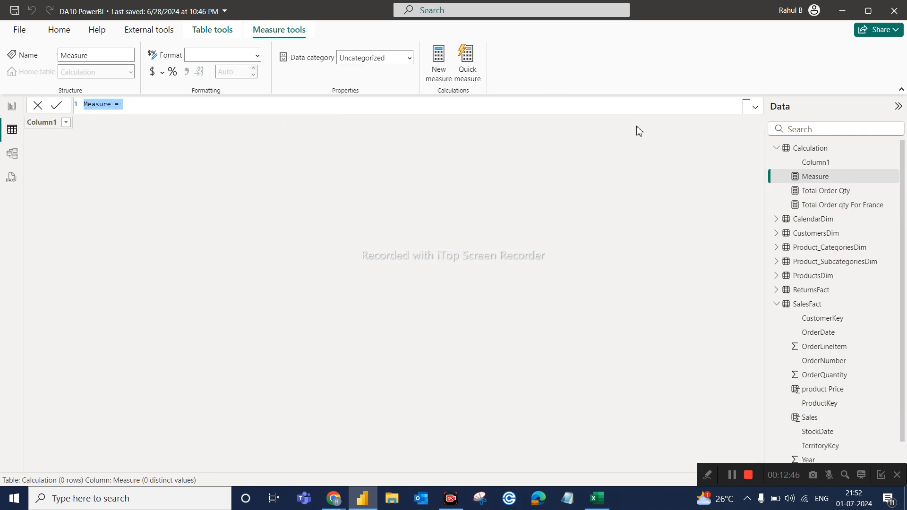
type("Reven")
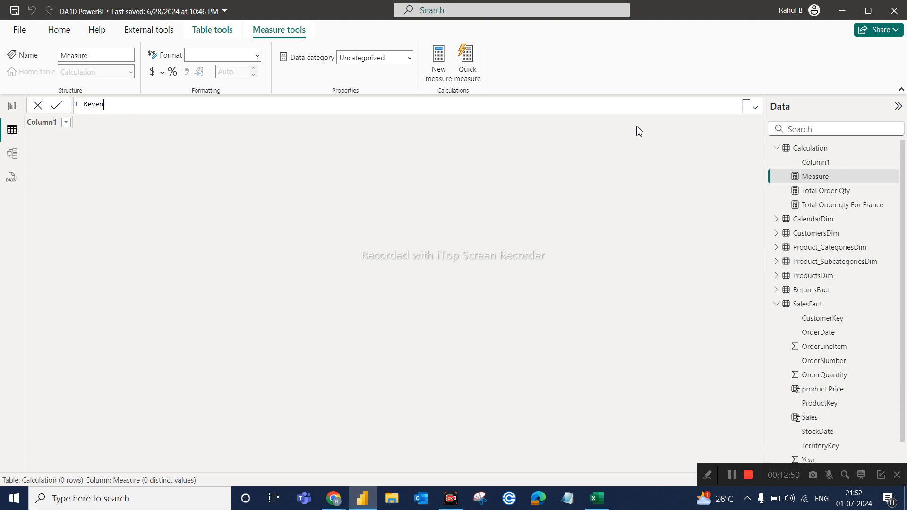
type("ue = SUM(")
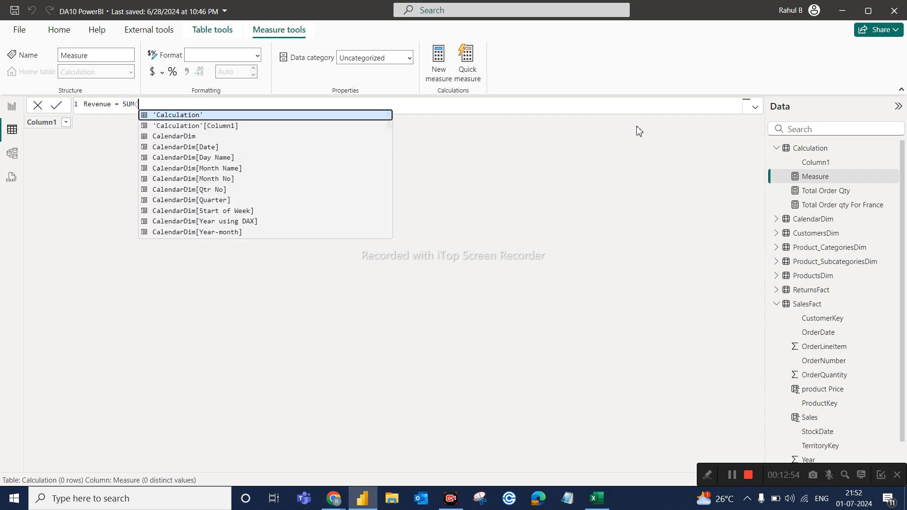
type("sale")
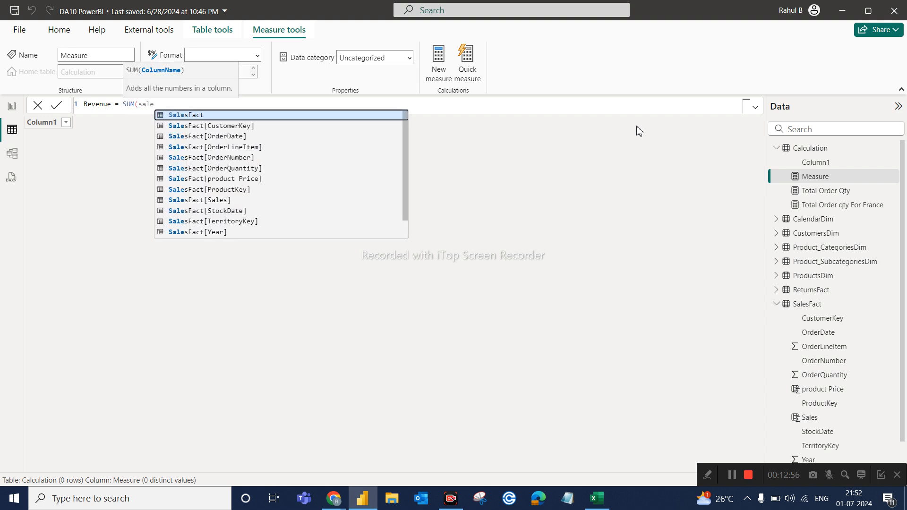
left_click(209, 211)
key("BackSpace")
key("BackSpace")
key("BackSpace")
key("BackSpace")
key("BackSpace")
key("BackSpace")
key("BackSpace")
key("BackSpace")
key("BackSpace")
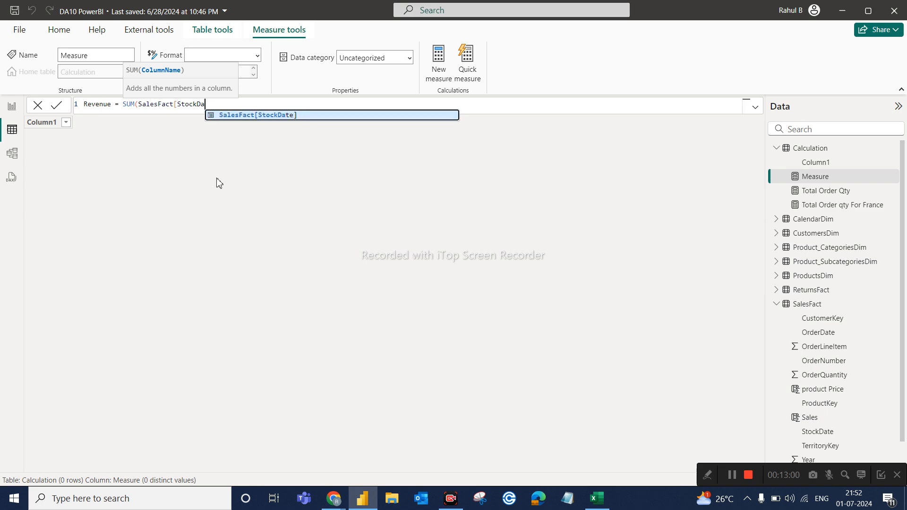
type("a")
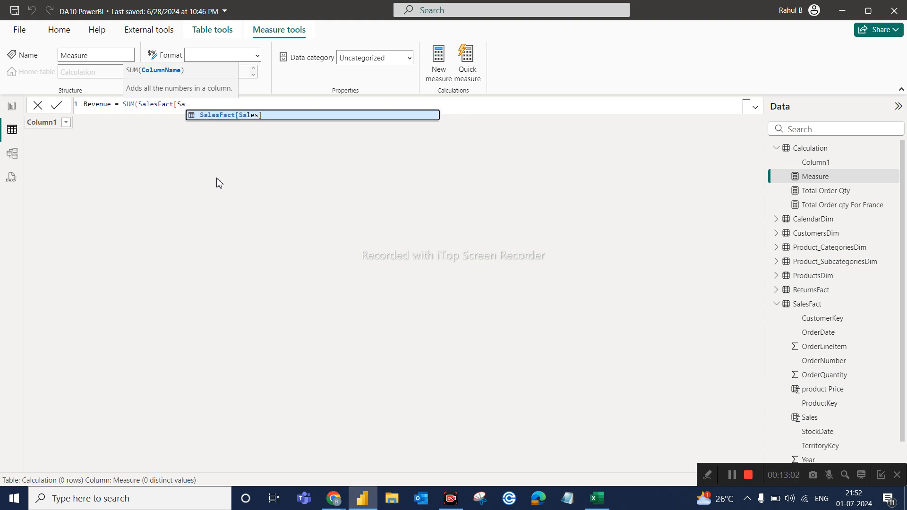
key("Tab")
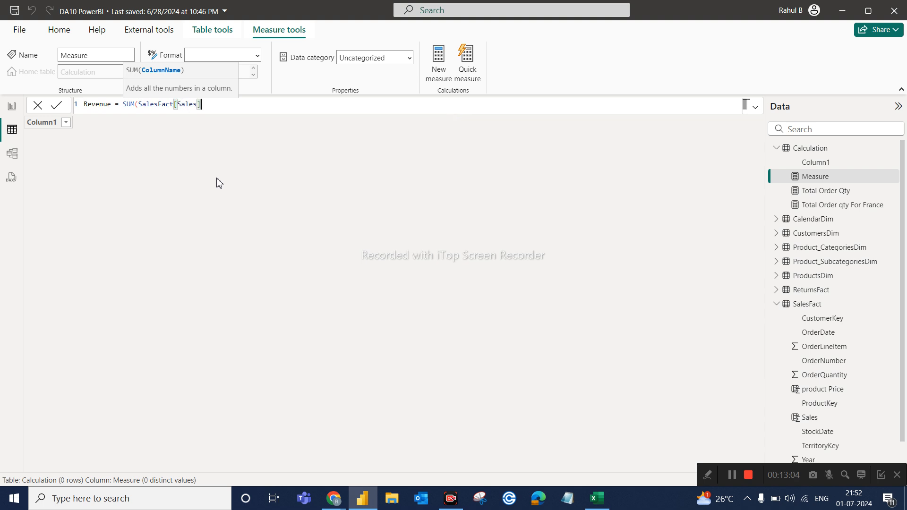
type(")")
key("Return")
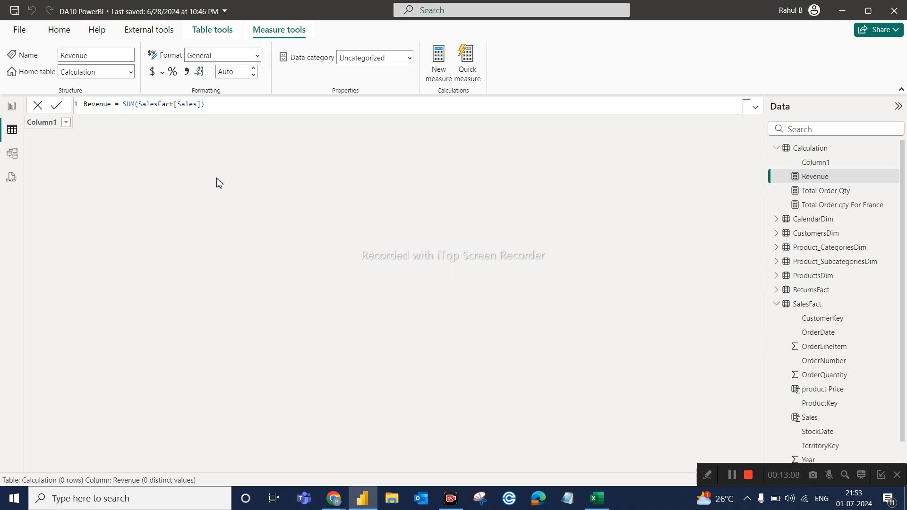
Place the Revenue measure as a card on a new report page, reduced in size and moved toward the page's upper left.
left_click(12, 106)
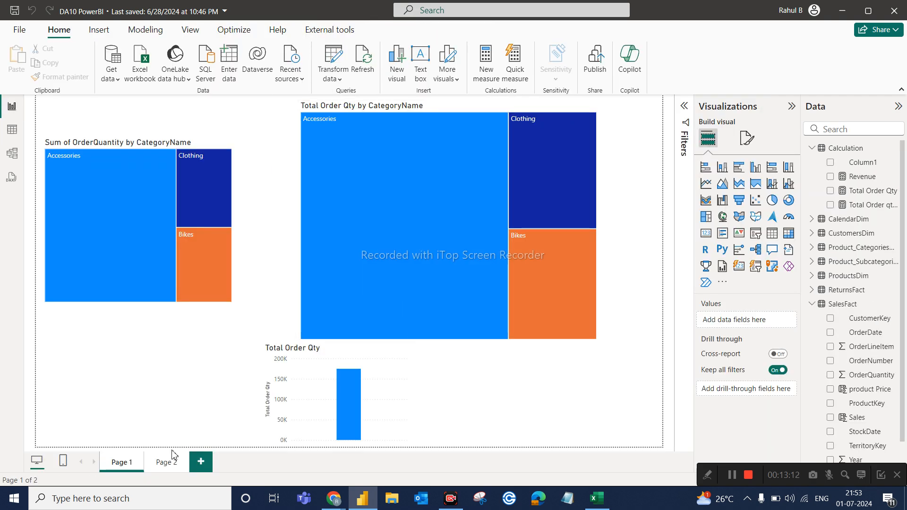
left_click(197, 467)
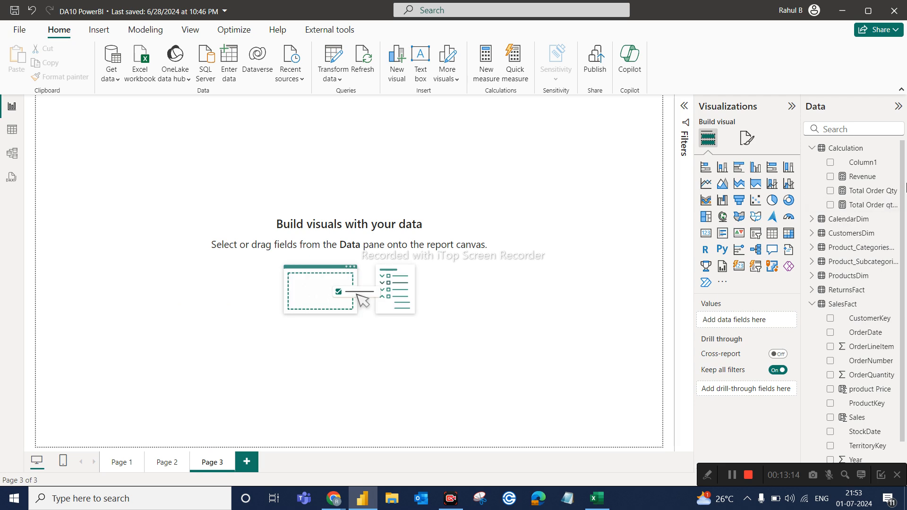
left_click_drag(864, 182, 307, 192)
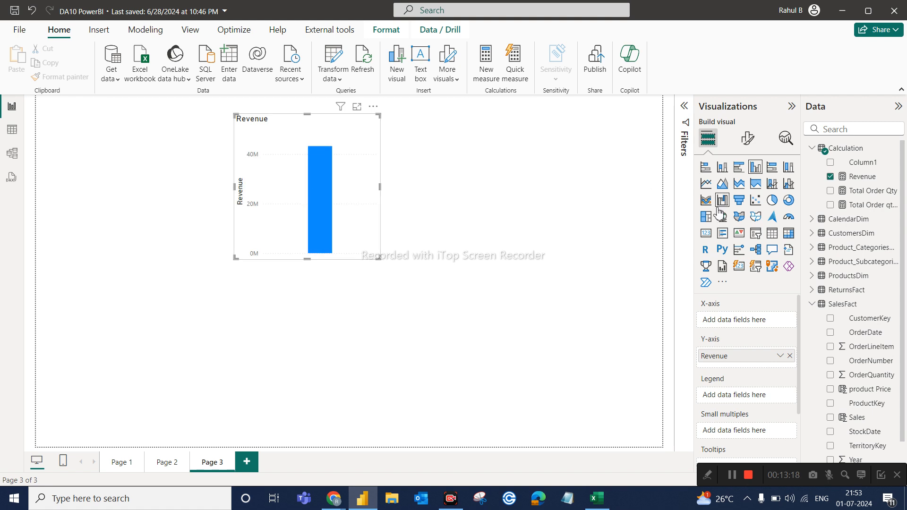
left_click(706, 233)
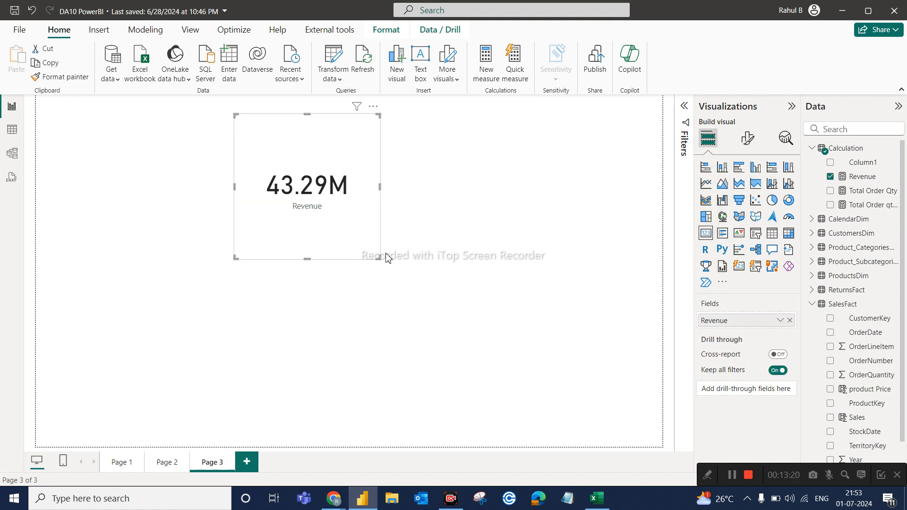
left_click_drag(378, 258, 215, 227)
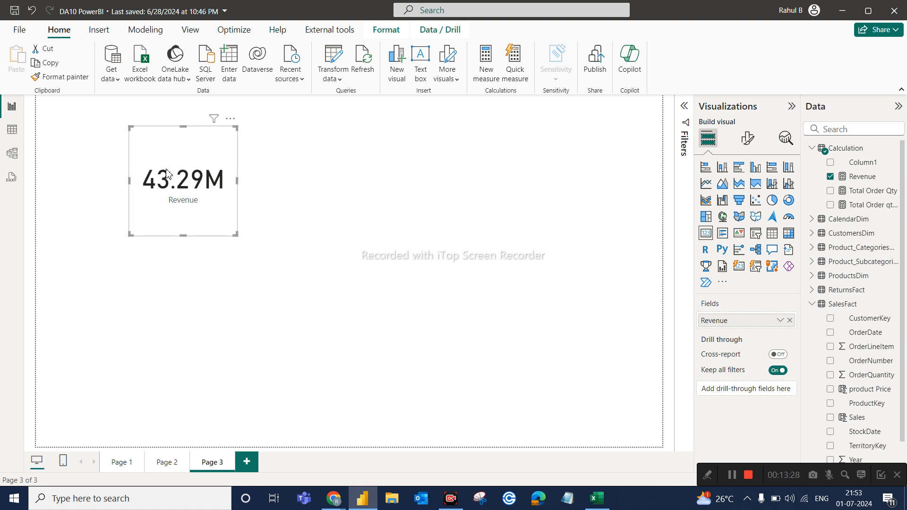
Open the SalesFact table's data and select the Sales column to review its formula.
left_click(12, 129)
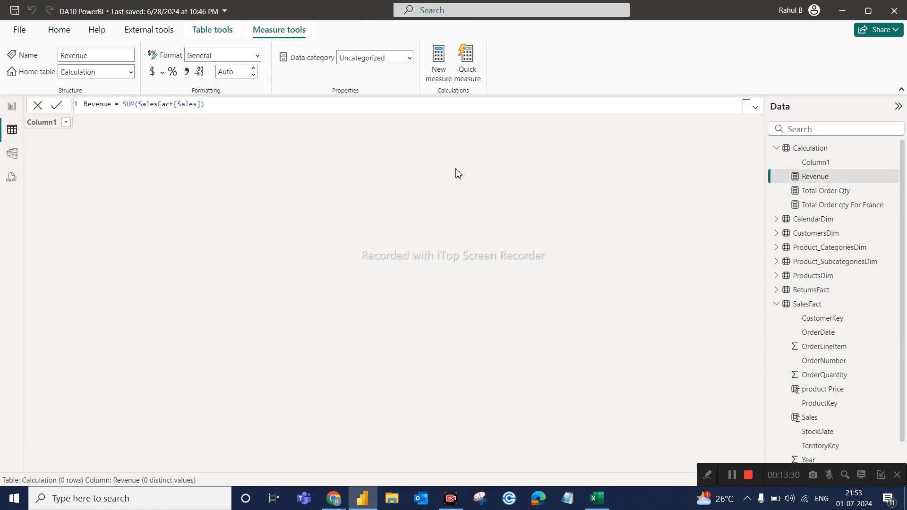
left_click(808, 304)
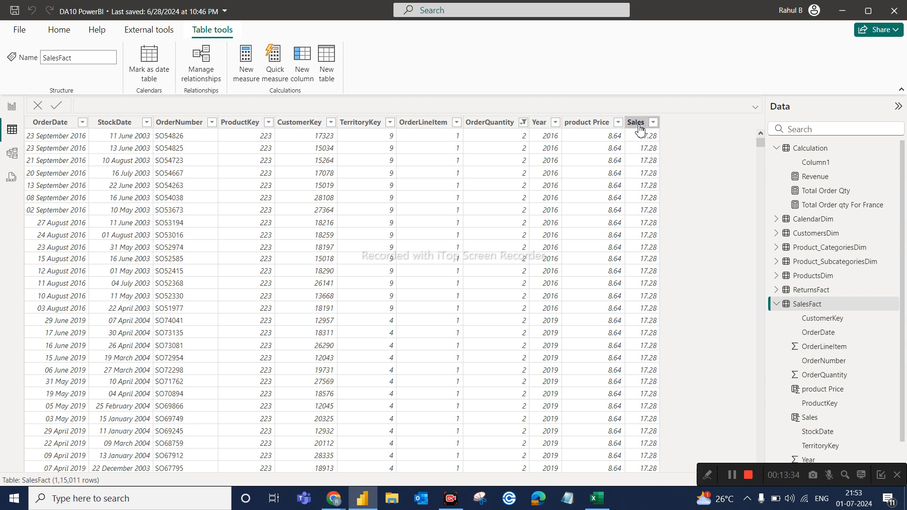
left_click(638, 123)
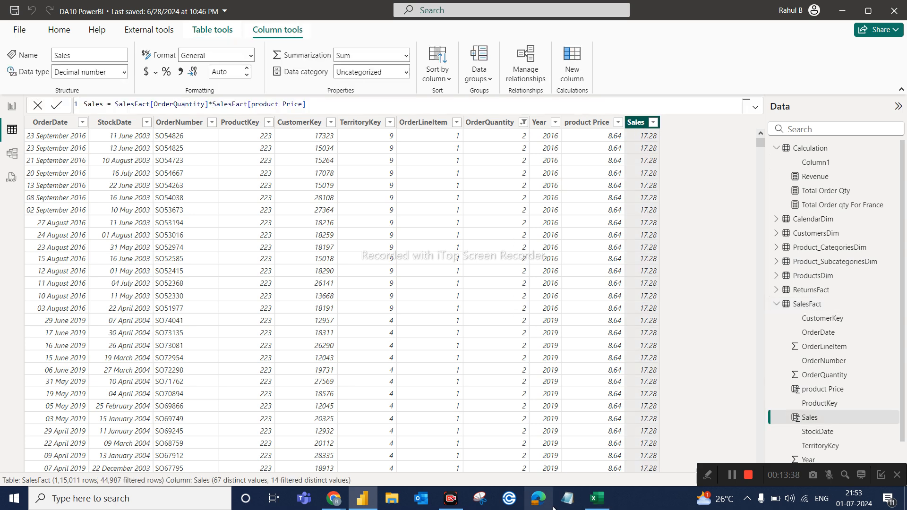
Switch to Excel and examine the Price column, the Revenue column with product A's formula, and the revenue total.
left_click(600, 505)
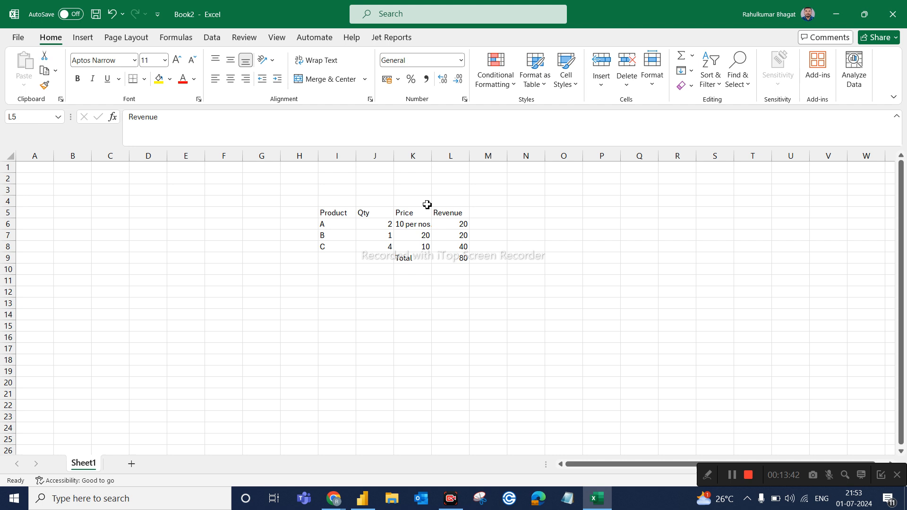
left_click(420, 157)
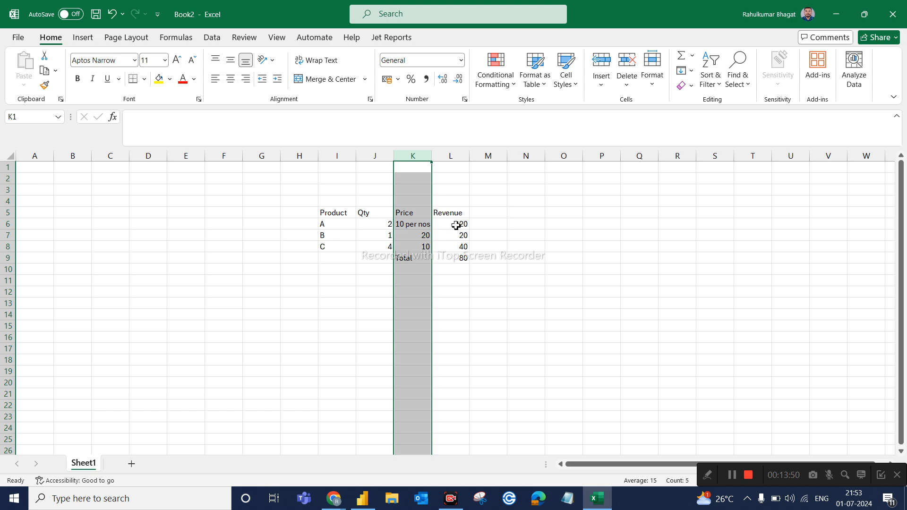
left_click(457, 156)
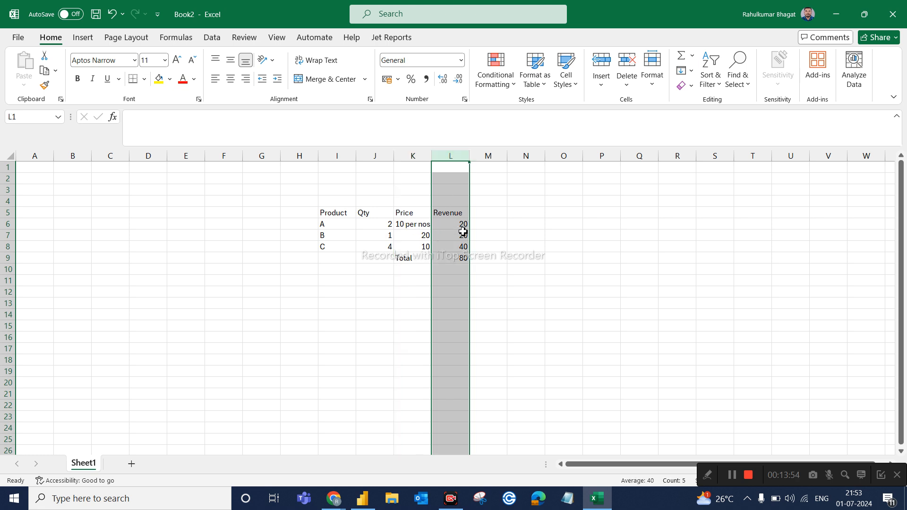
left_click(462, 225)
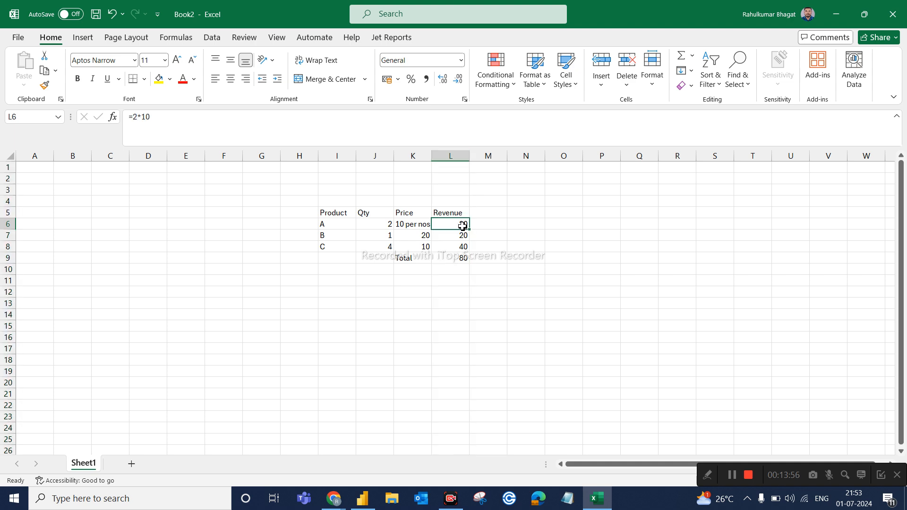
left_click(465, 160)
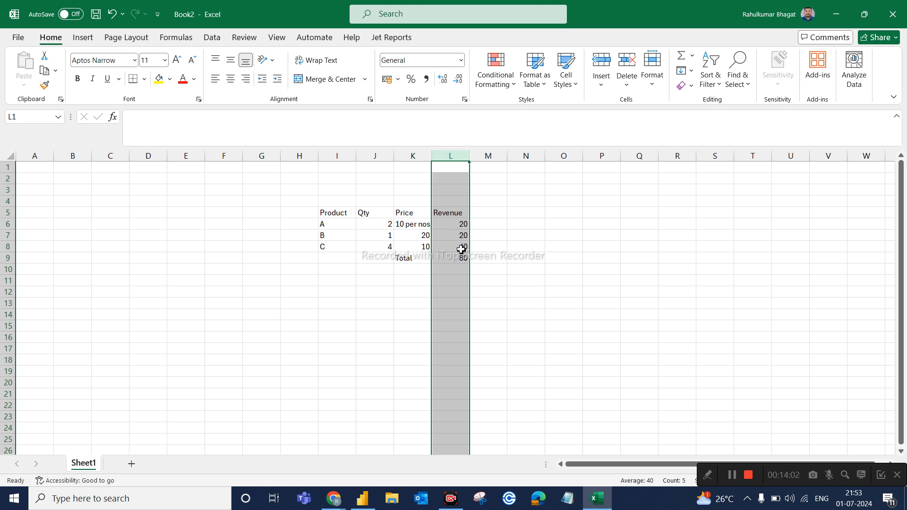
left_click(456, 266)
left_click(461, 259)
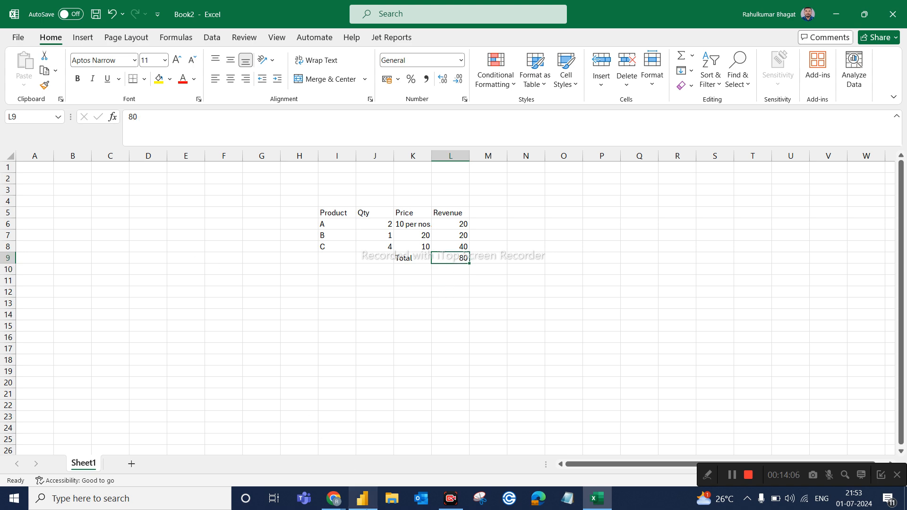
Return to Power BI, check the Revenue card, and compare the product Price and Sales column formulas in SalesFact.
left_click(362, 499)
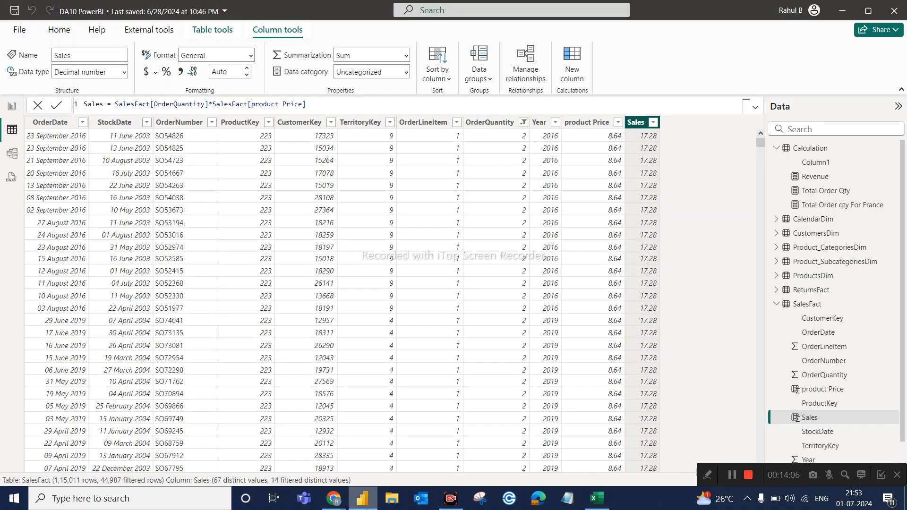
left_click(9, 108)
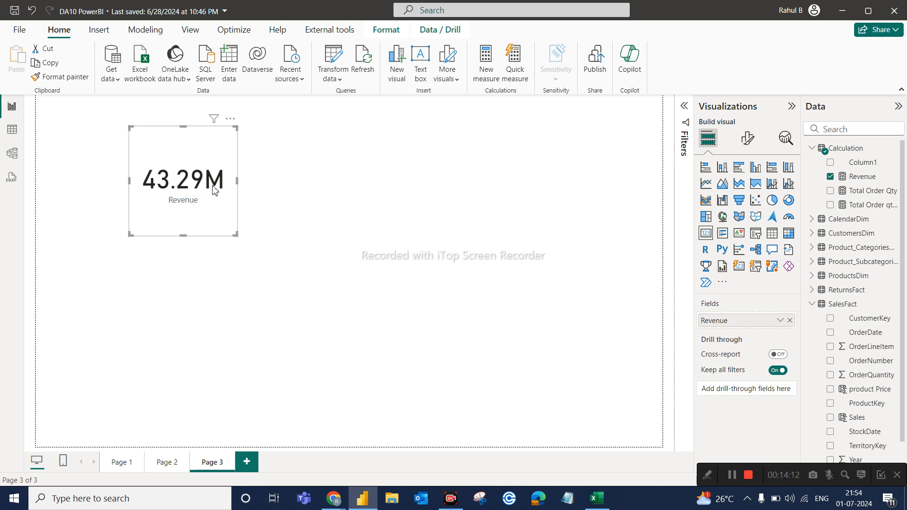
left_click(12, 129)
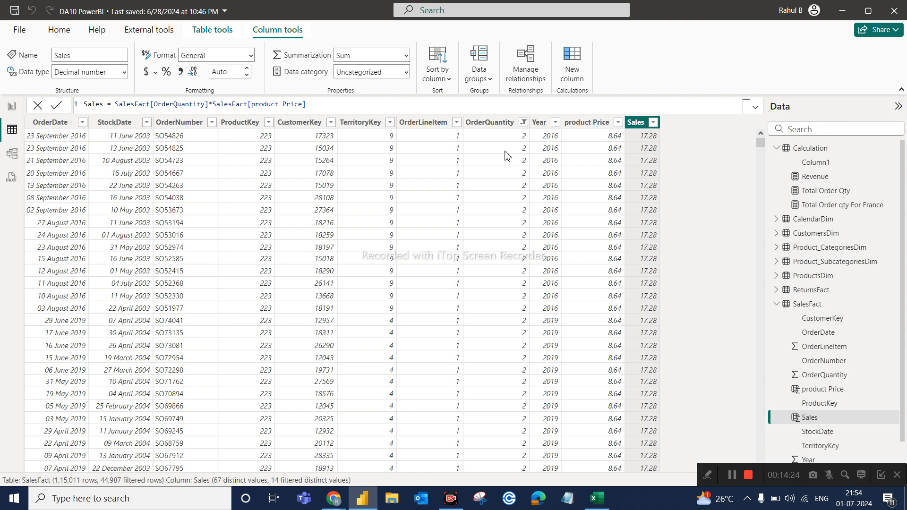
left_click(603, 123)
left_click(635, 122)
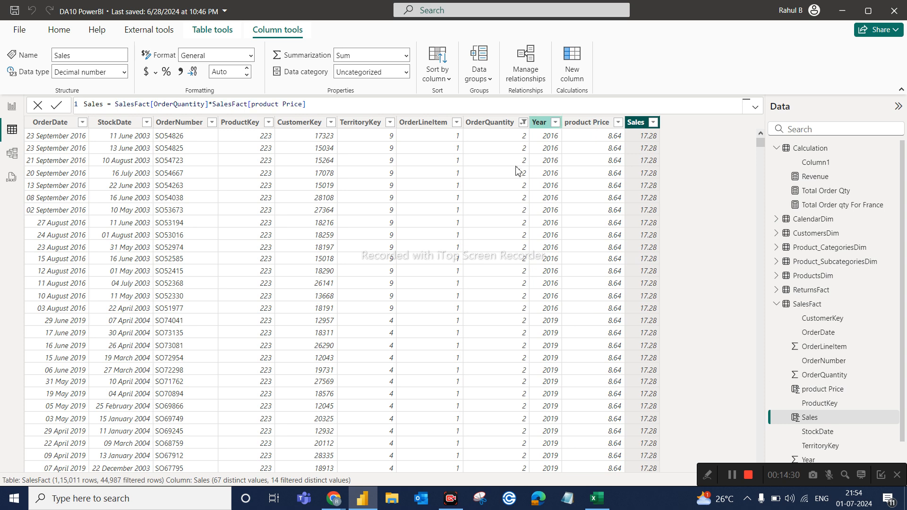
left_click(593, 125)
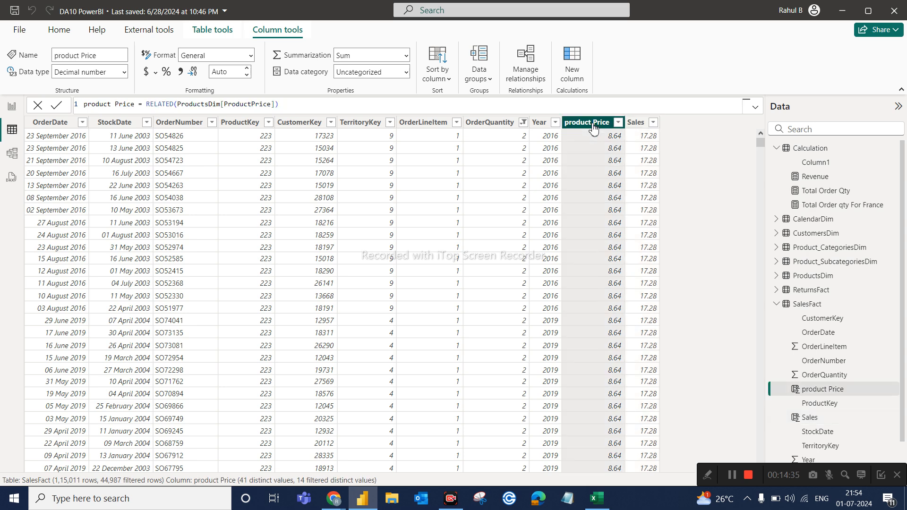
left_click(644, 124)
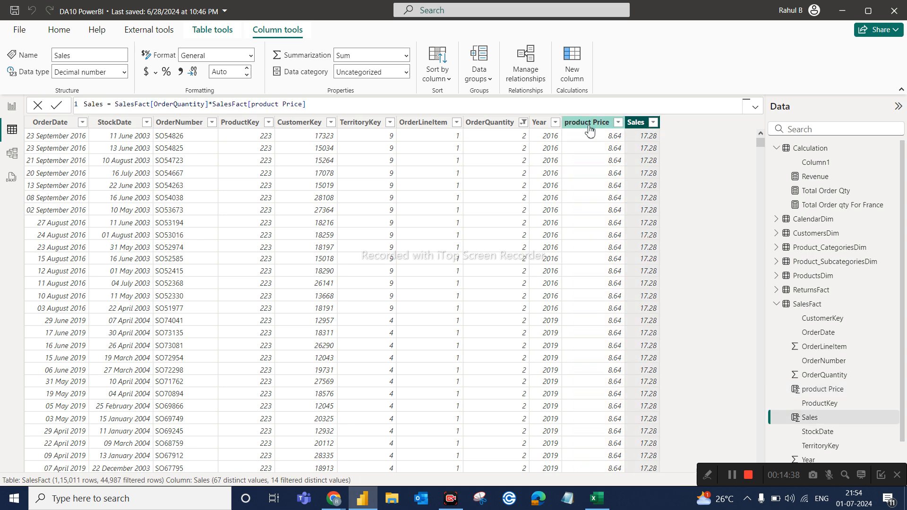
Review the Revenue card again and inspect the first row's OrderQuantity and product Price values in SalesFact.
left_click(9, 109)
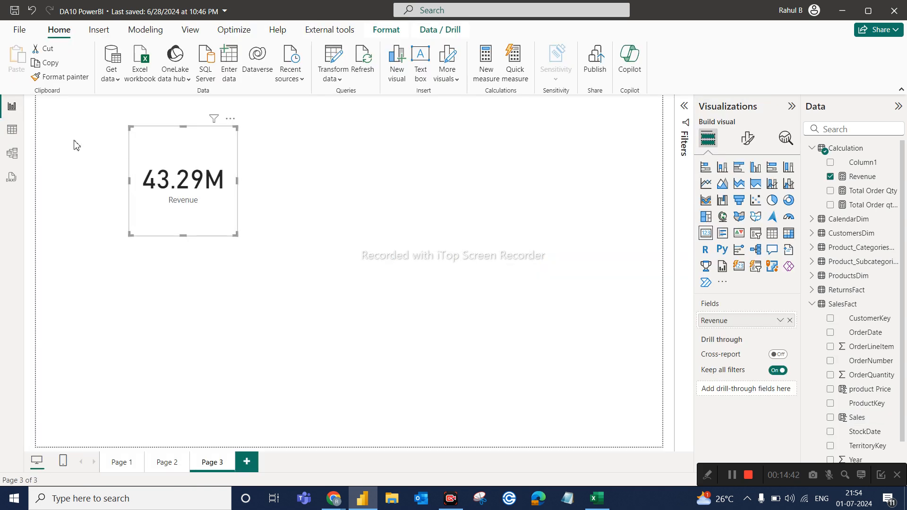
left_click(14, 132)
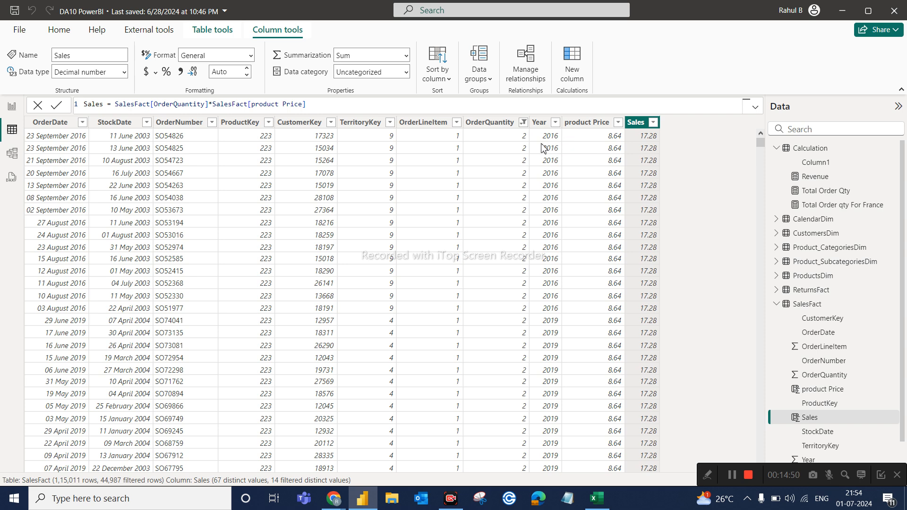
left_click(491, 138)
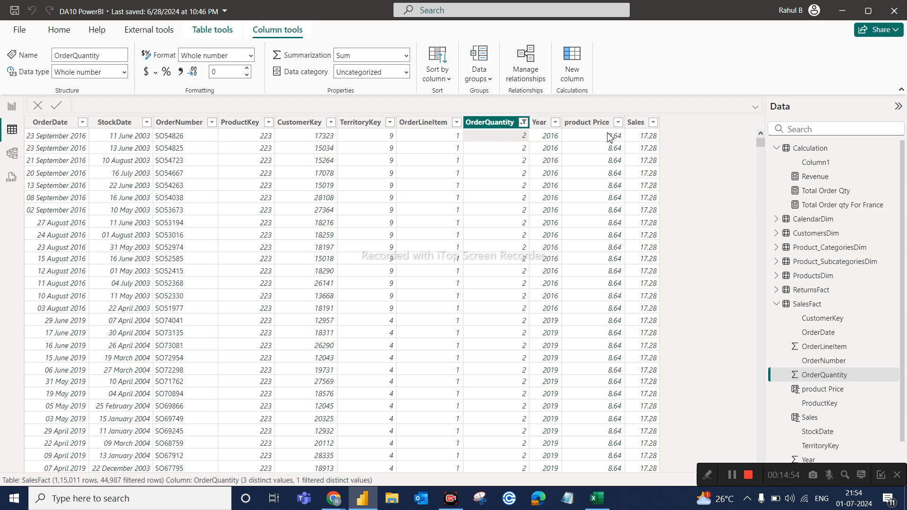
left_click(607, 137)
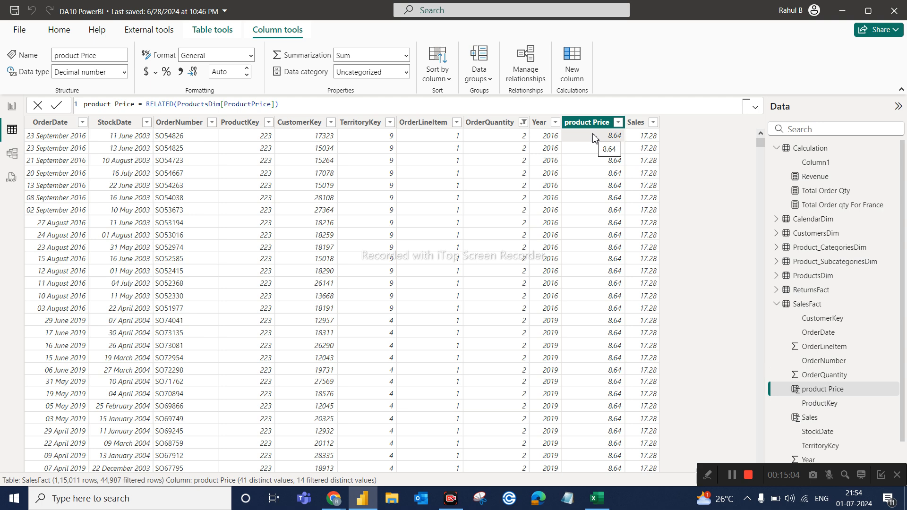
Switch to Excel to re-examine the Revenue column, and return to the SalesFact data in Power BI.
left_click(597, 498)
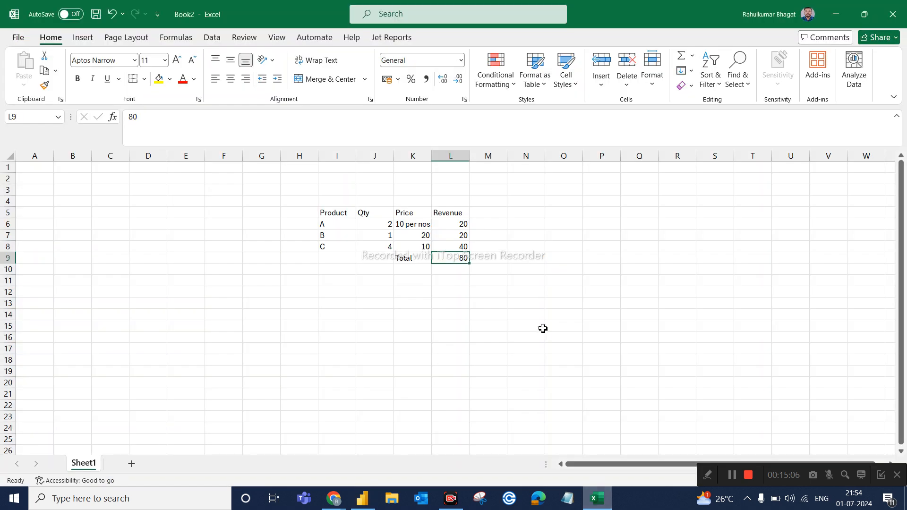
left_click(455, 213)
left_click(460, 157)
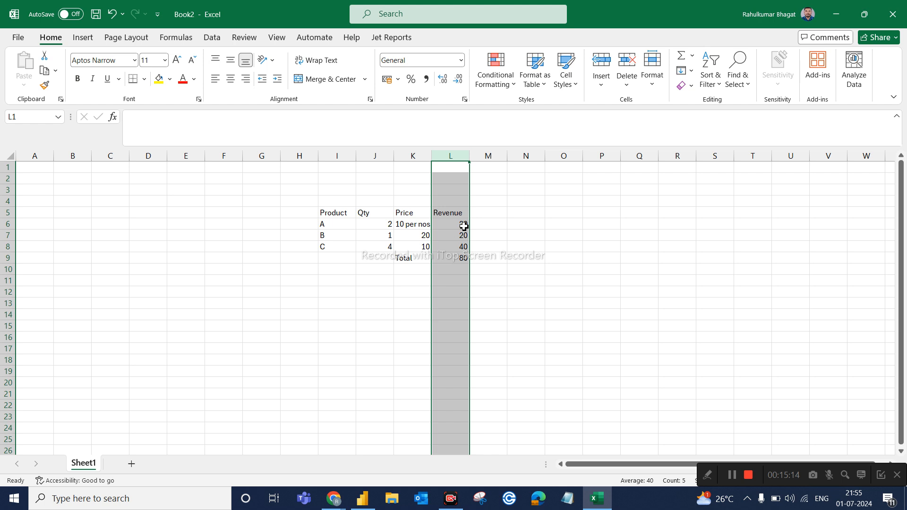
left_click(457, 157)
left_click(601, 500)
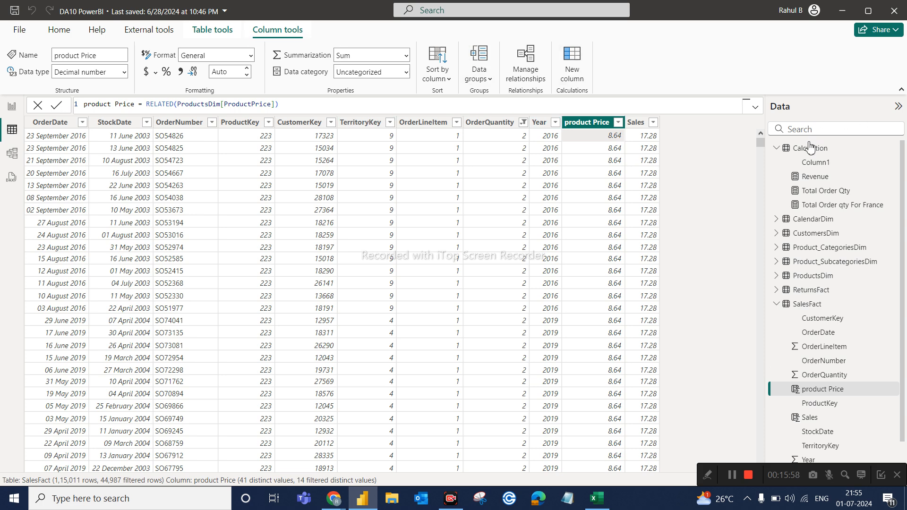
Create a new measure in the Calculation table and name it Total Revenue.
left_click(895, 150)
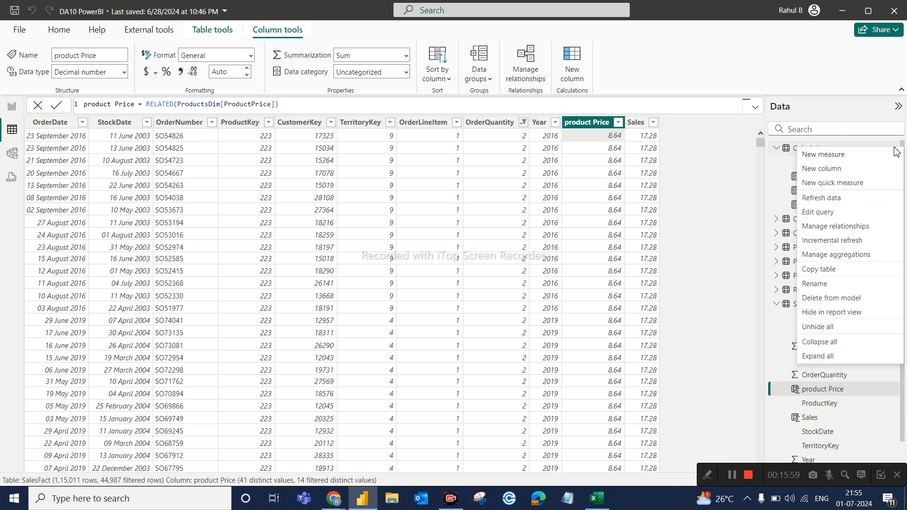
left_click(821, 156)
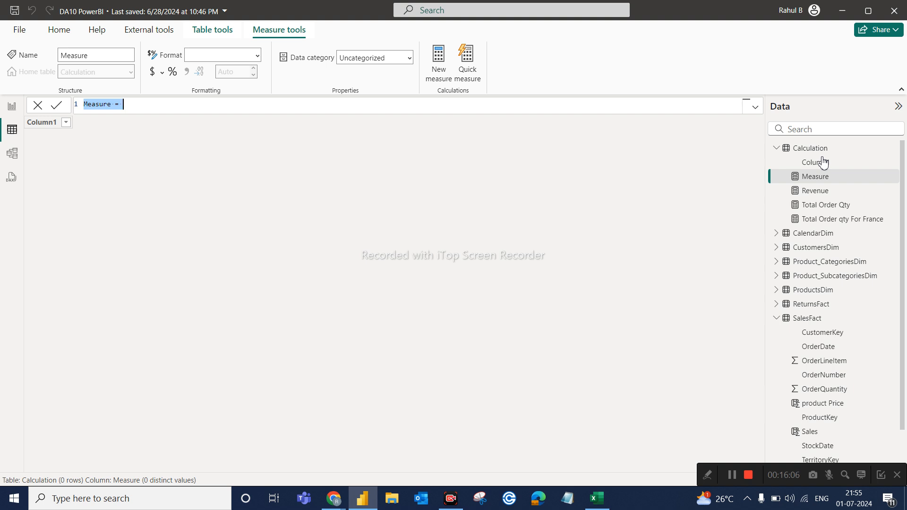
type("Total ")
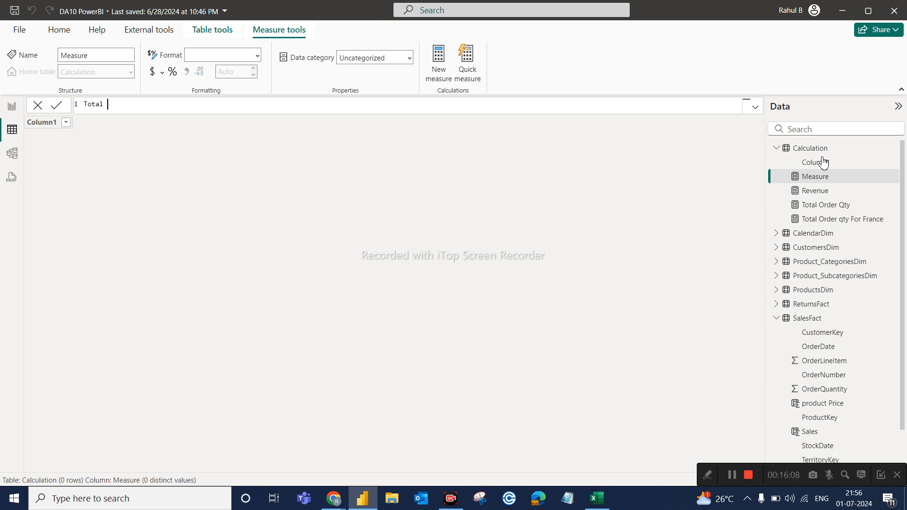
type("Revenue = sum")
Begin the Total Revenue formula with the SUMX function, using SalesFact as its table argument.
key("Down")
key("Down")
key("Down")
key("Tab")
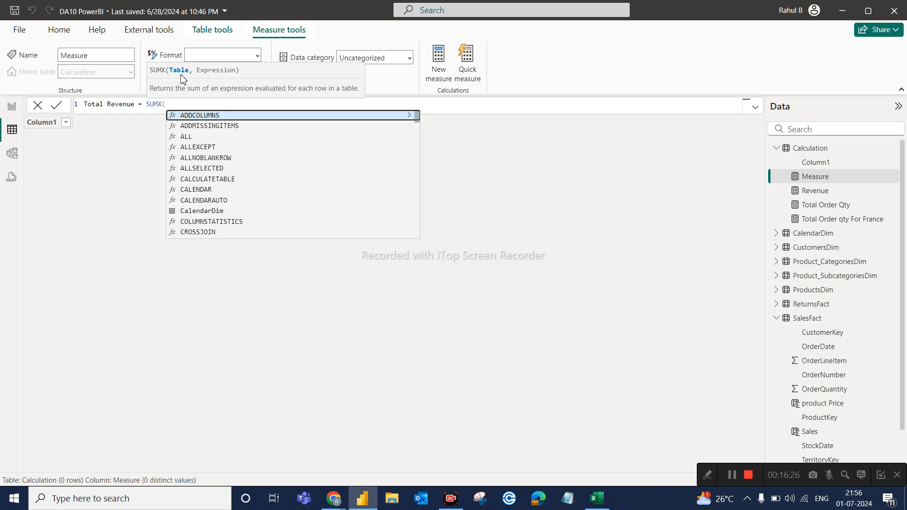
type("sale")
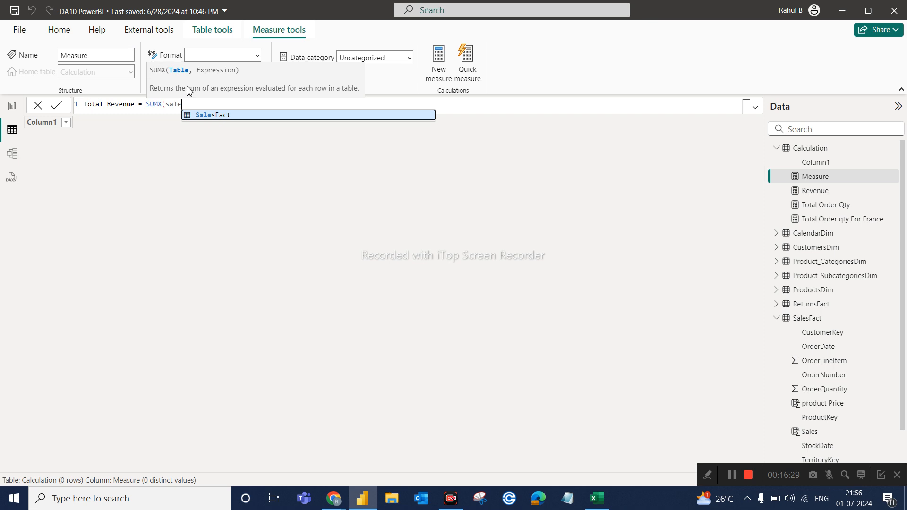
left_click(217, 115)
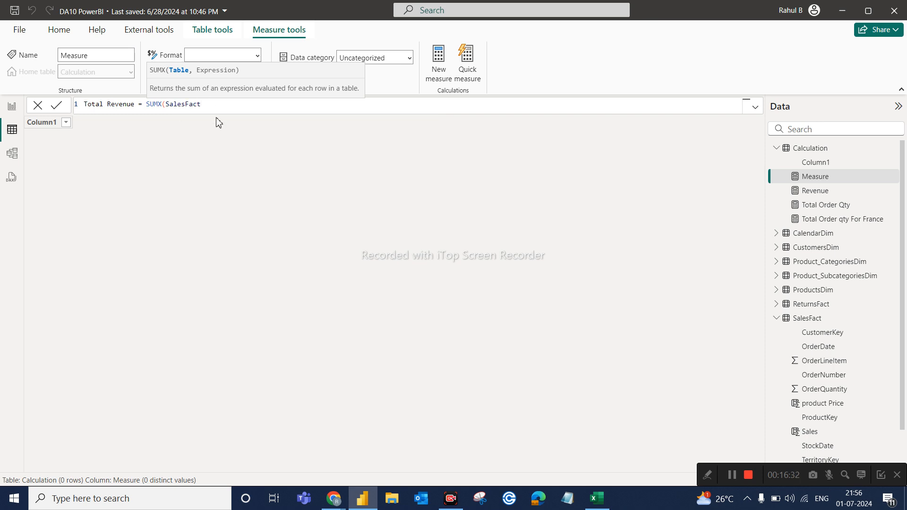
Enter SalesFact[OrderQuantity] as the start of the SUMX expression argument.
type(",")
type("qty")
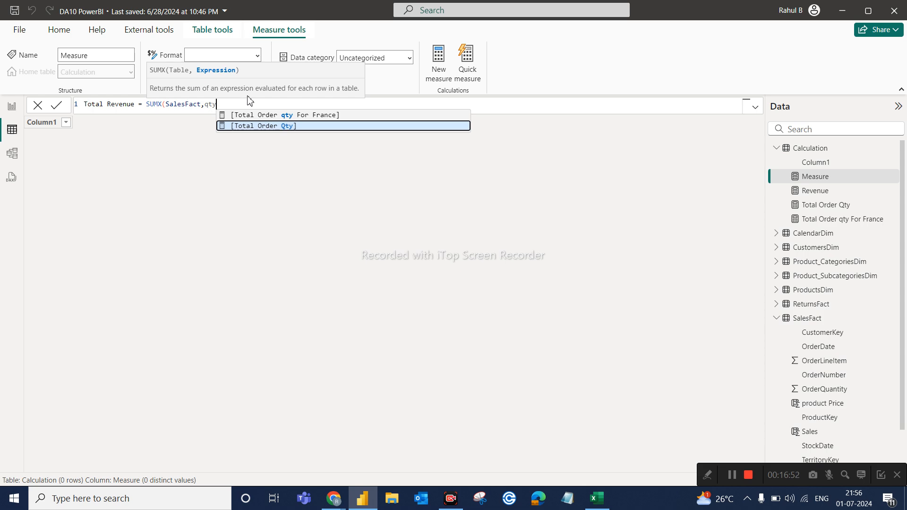
key("BackSpace")
key("BackSpace")
key("BackSpace")
type("order")
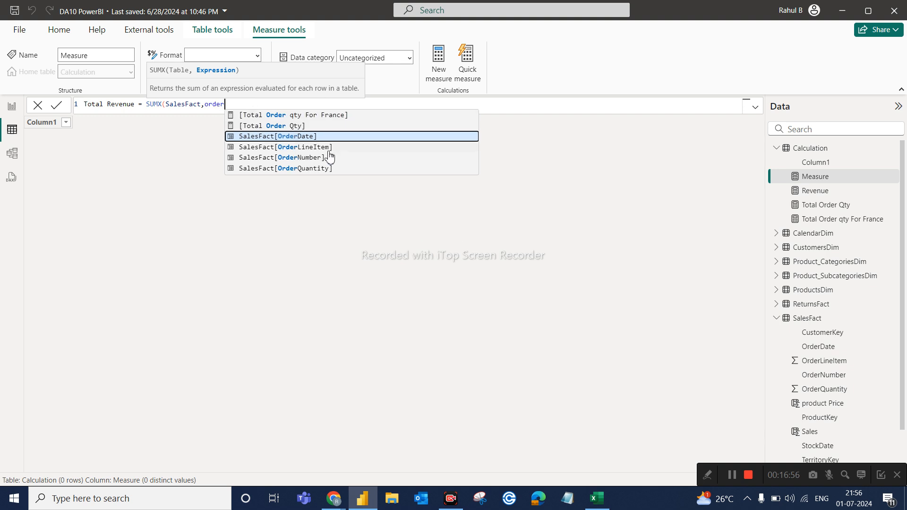
left_click(295, 169)
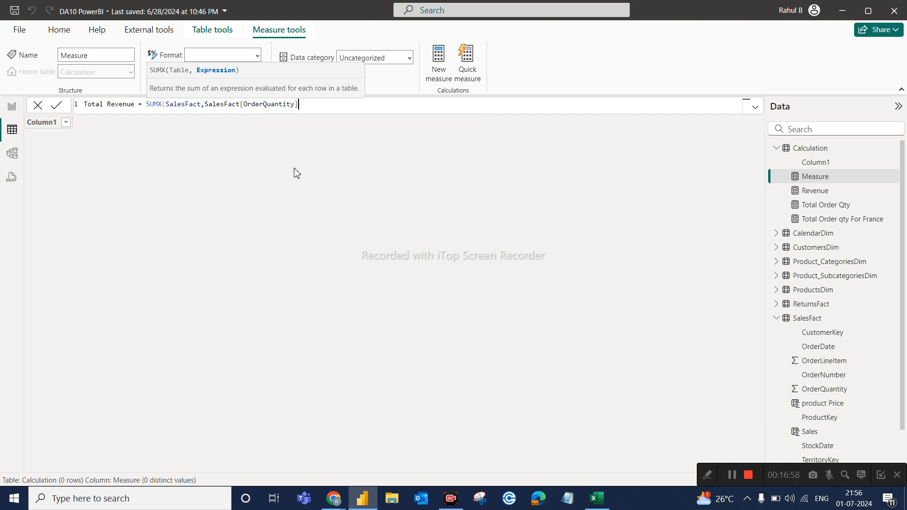
Complete the Total Revenue expression by multiplying OrderQuantity by RELATED(ProductsDim[ProductPrice]), close the SUMX function and commit the measure.
type("*")
type("rela")
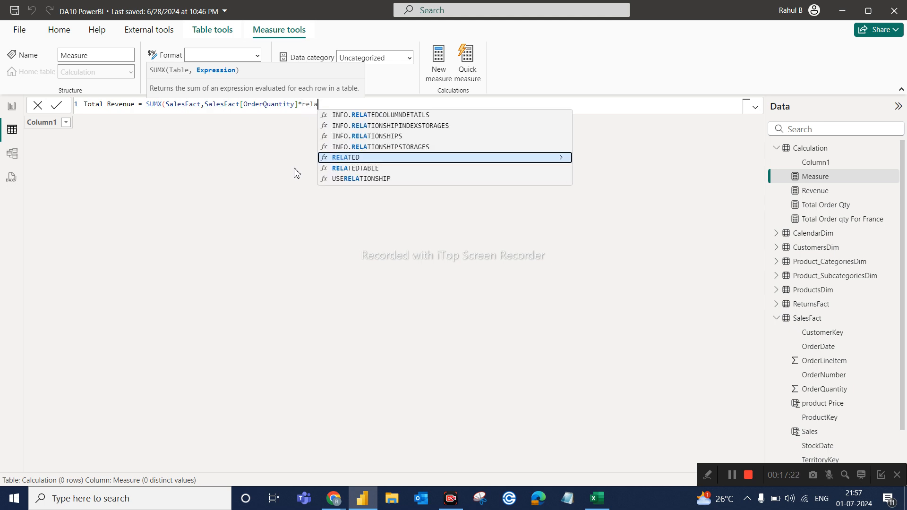
left_click(369, 162)
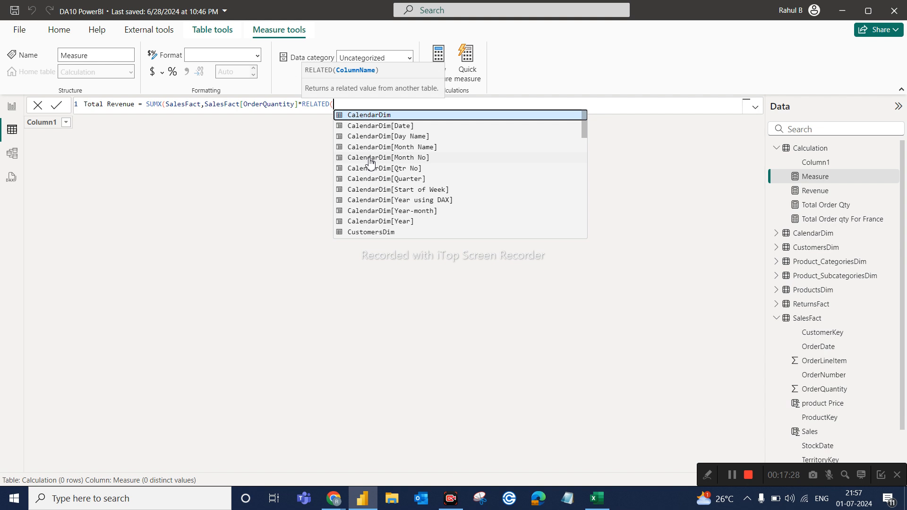
type("prod")
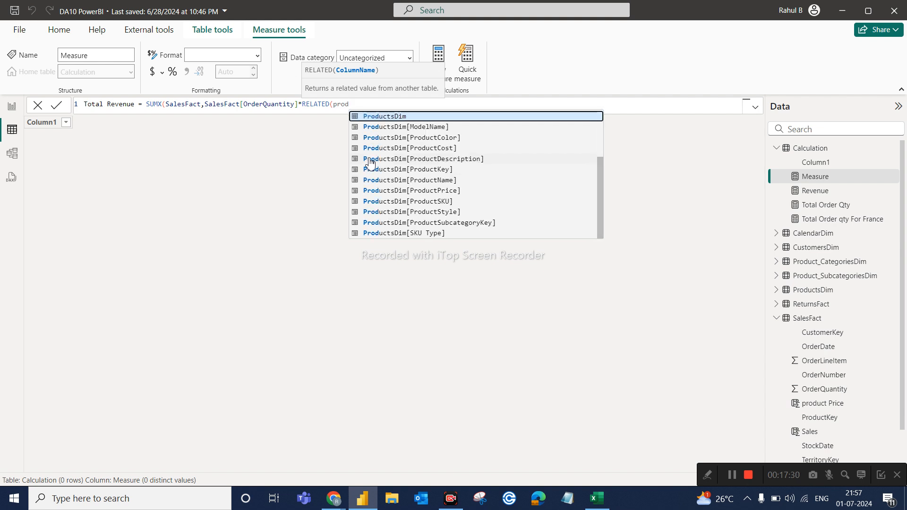
left_click(444, 191)
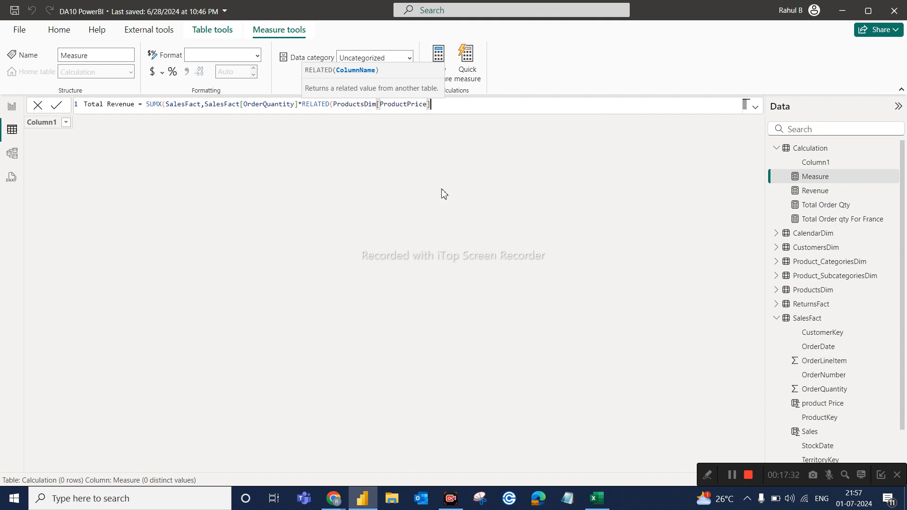
type(")")
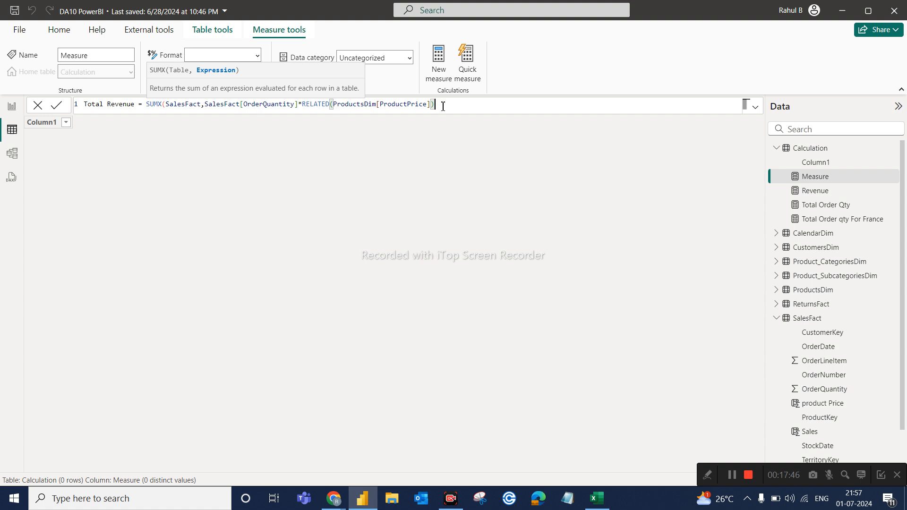
type(")")
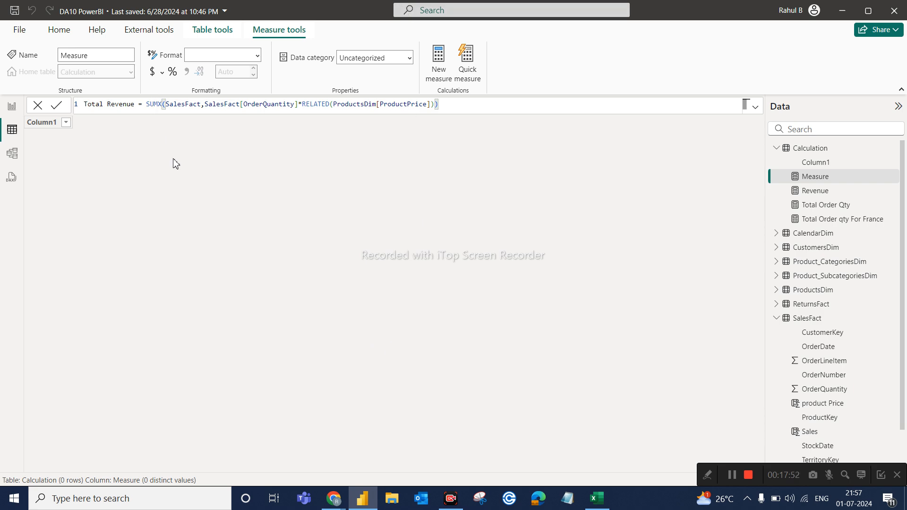
key("Return")
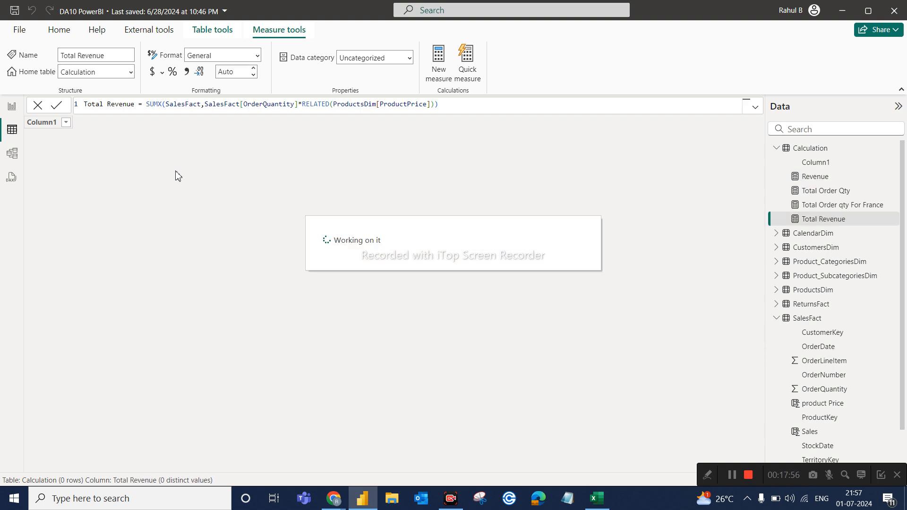
Add a card visual showing the Total Revenue measure beside the Revenue card on report Page 3.
left_click(12, 108)
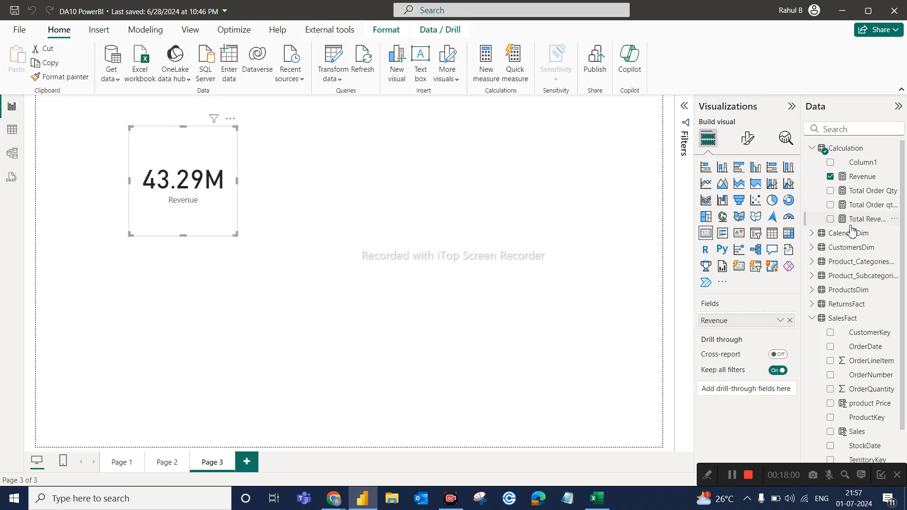
left_click_drag(864, 222, 391, 170)
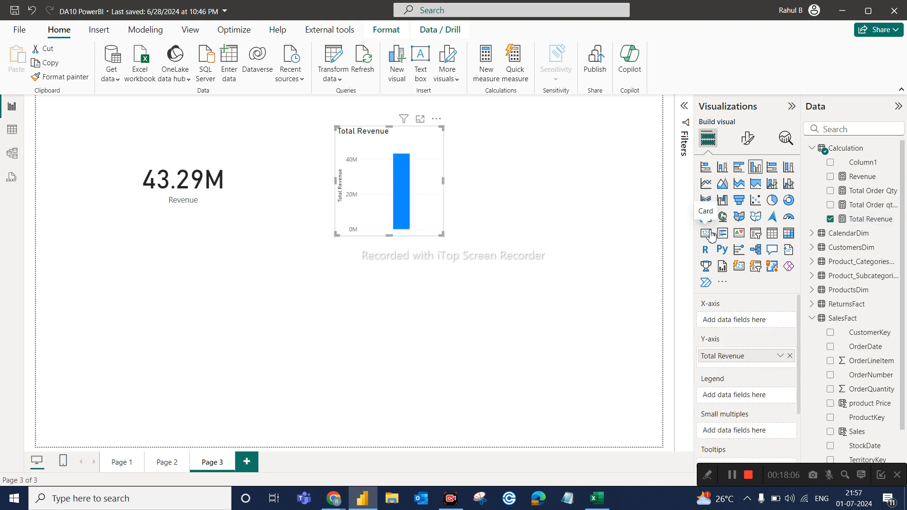
left_click(706, 233)
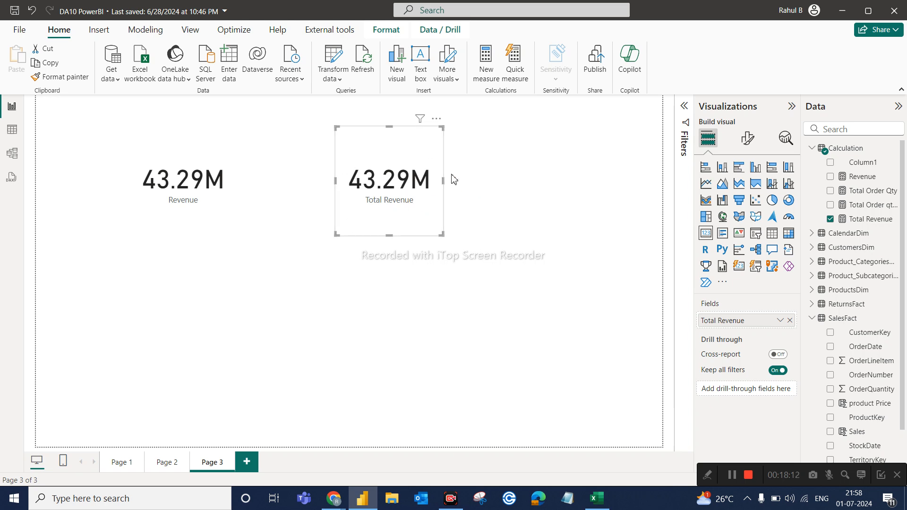
Select the Revenue card, switch to Excel to examine the Revenue column, and return to the Power BI report.
left_click(155, 143)
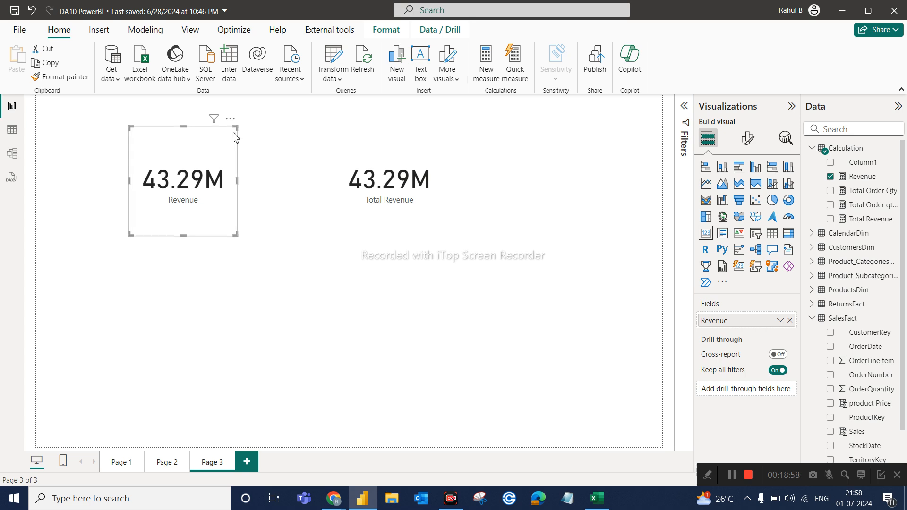
left_click(596, 498)
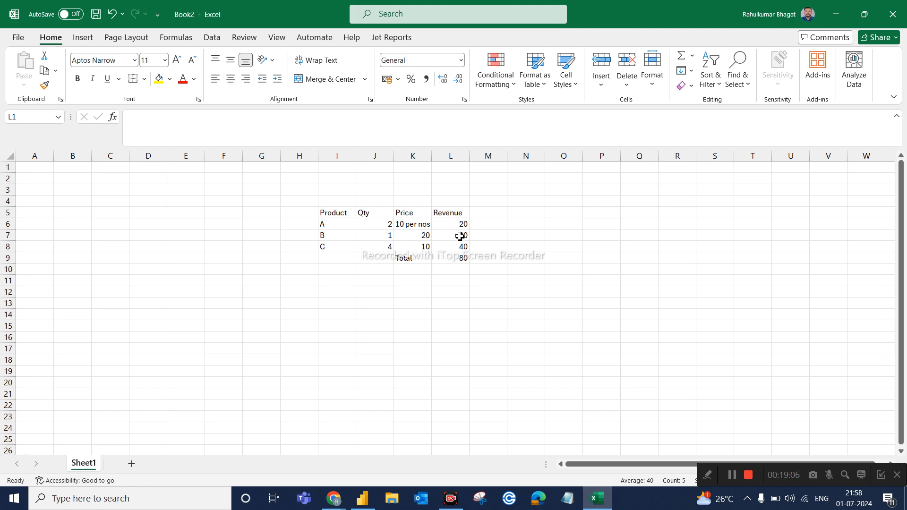
left_click(461, 156)
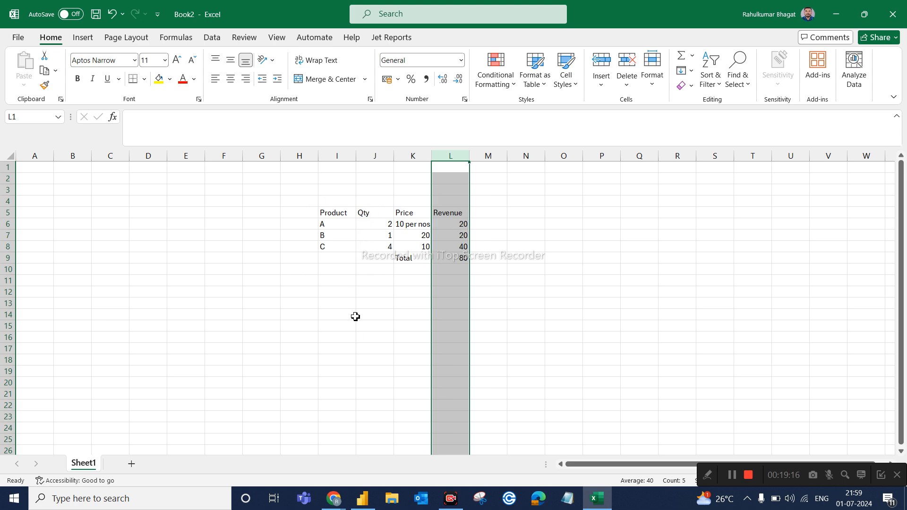
left_click(374, 507)
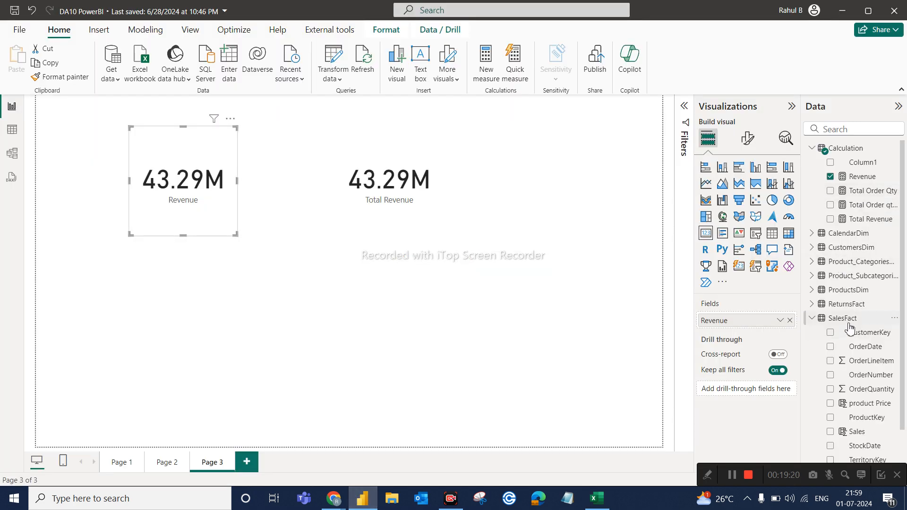
Review the Total Revenue formula and compare it with the OrderQuantity, product Price and Sales columns in the SalesFact data.
left_click(865, 220)
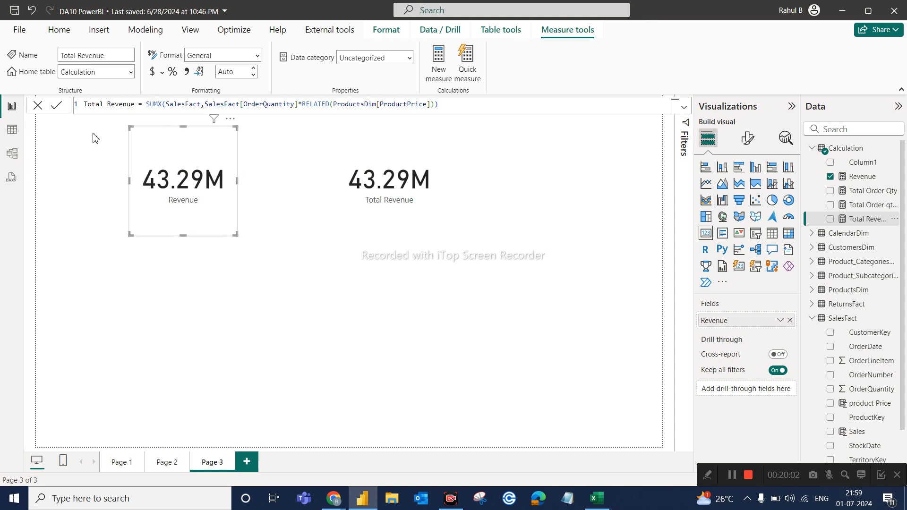
left_click(14, 134)
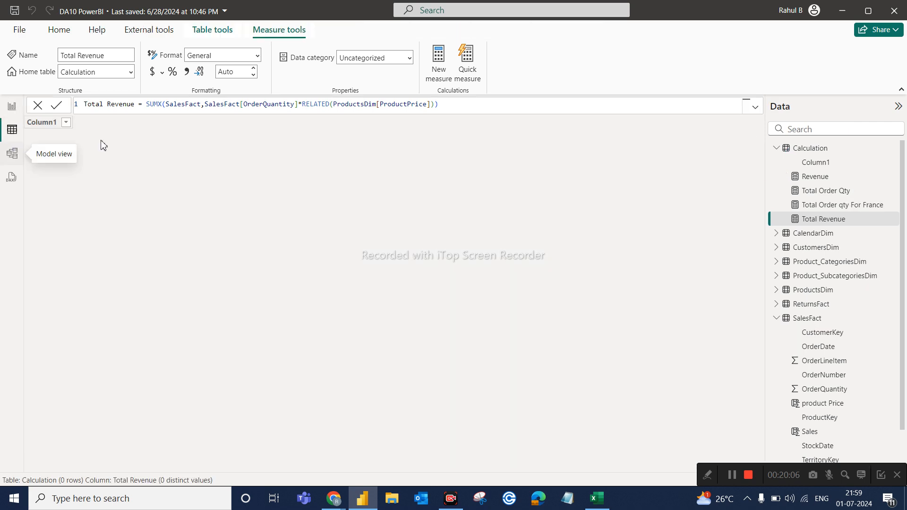
left_click(805, 319)
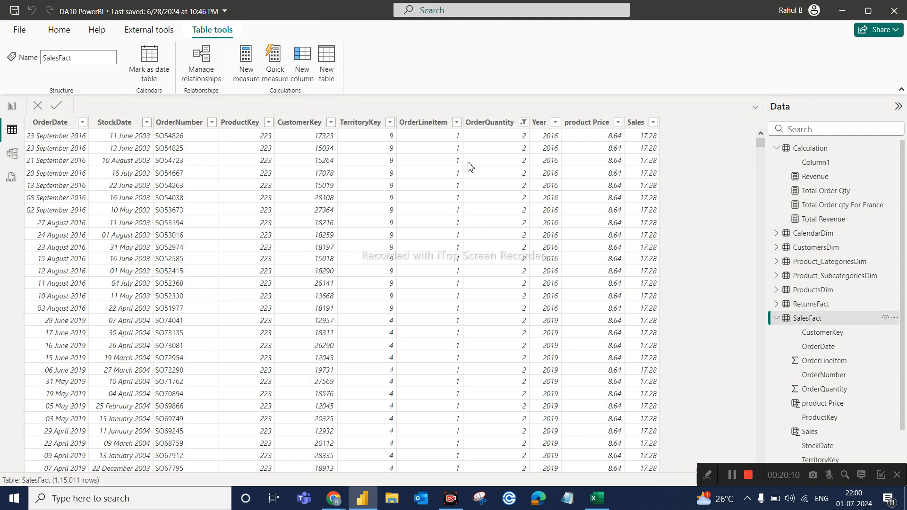
left_click(490, 126)
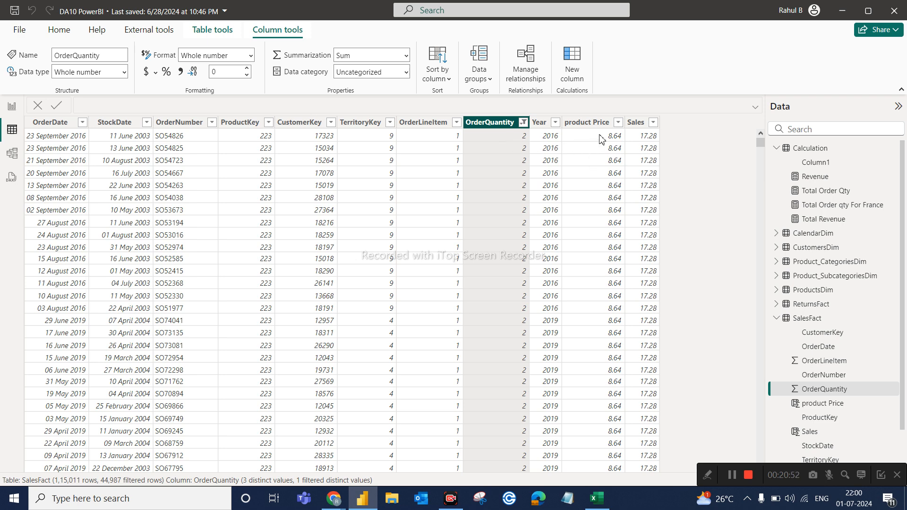
left_click(644, 123)
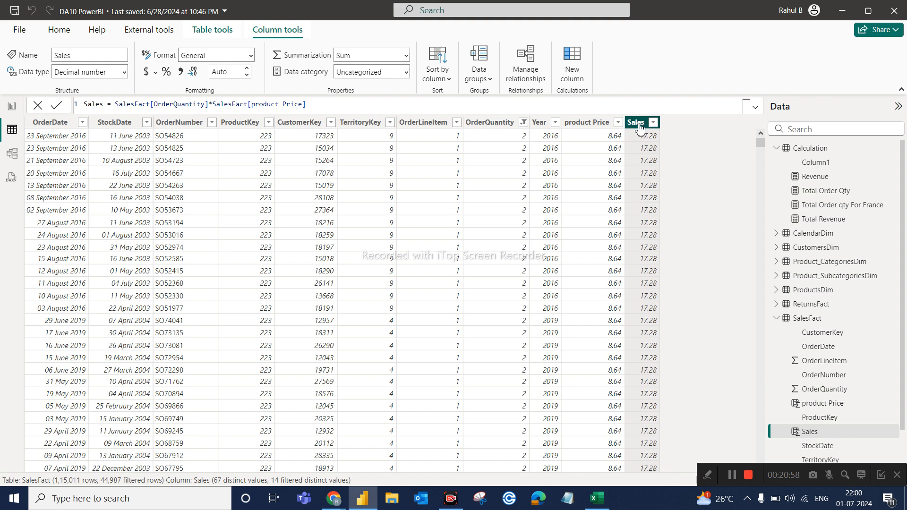
left_click(588, 125)
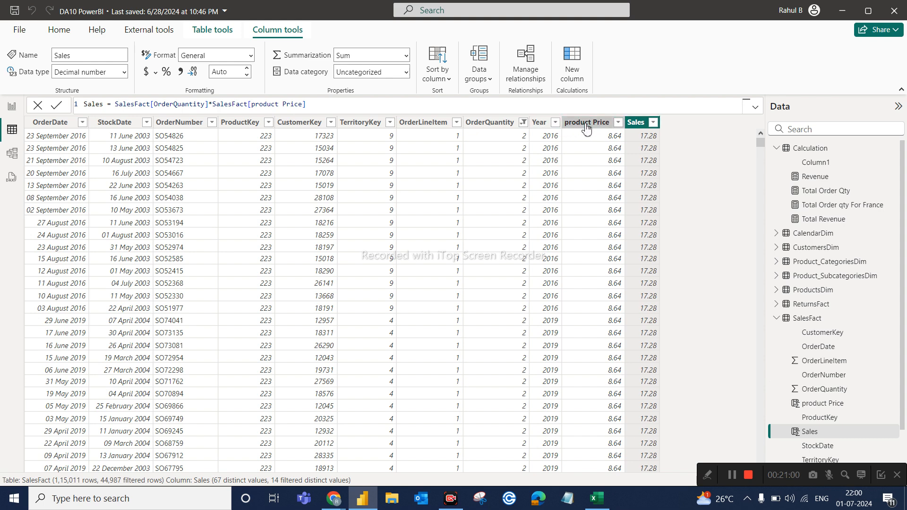
left_click(640, 125)
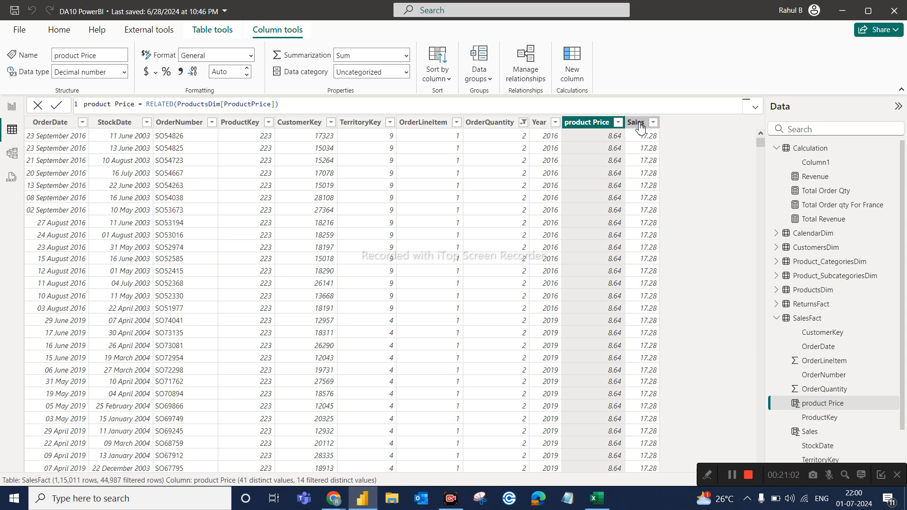
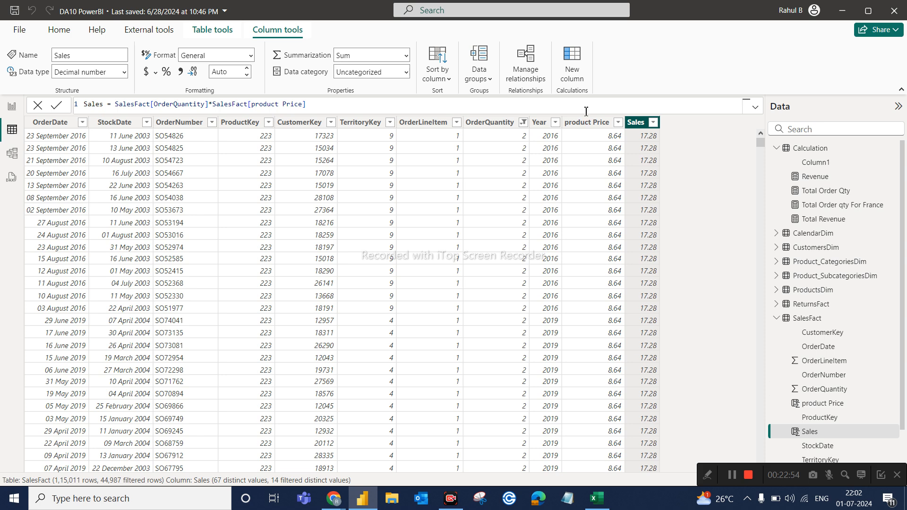
Review the product Price column's formula in the SalesFact data and return to the report page.
left_click(583, 125)
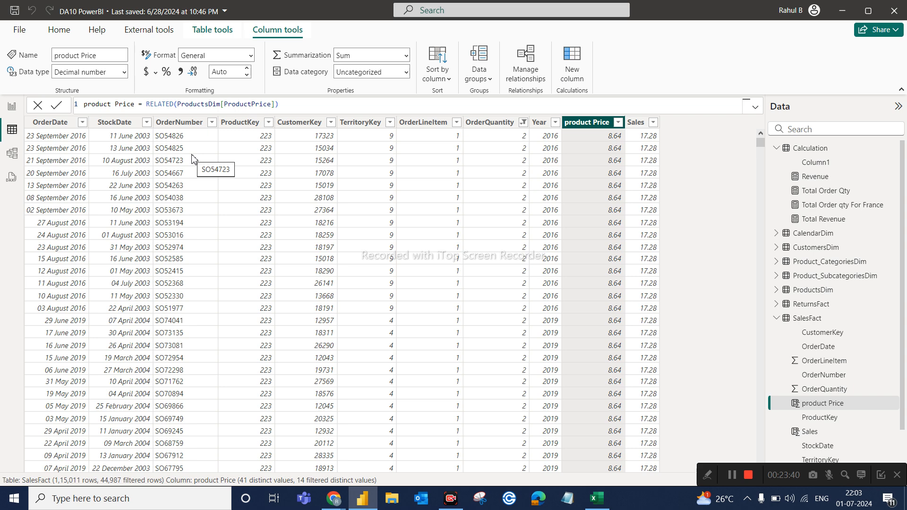
left_click(11, 108)
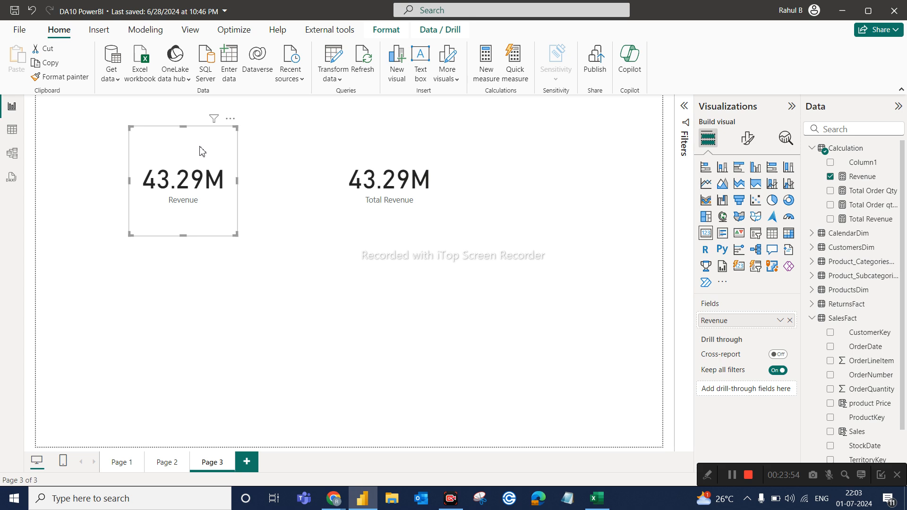
Switch to Excel and examine the Qty, Price and Revenue cells of the product table together with its revenue total.
left_click(597, 498)
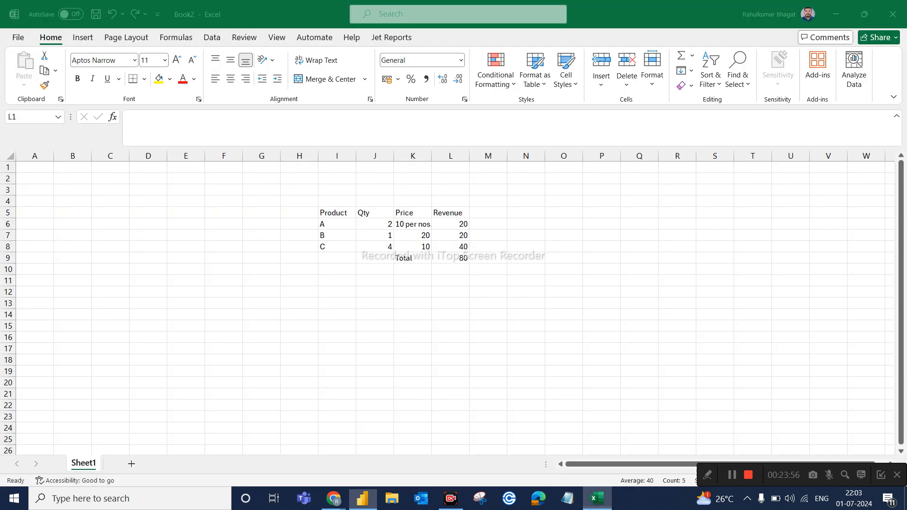
left_click(335, 203)
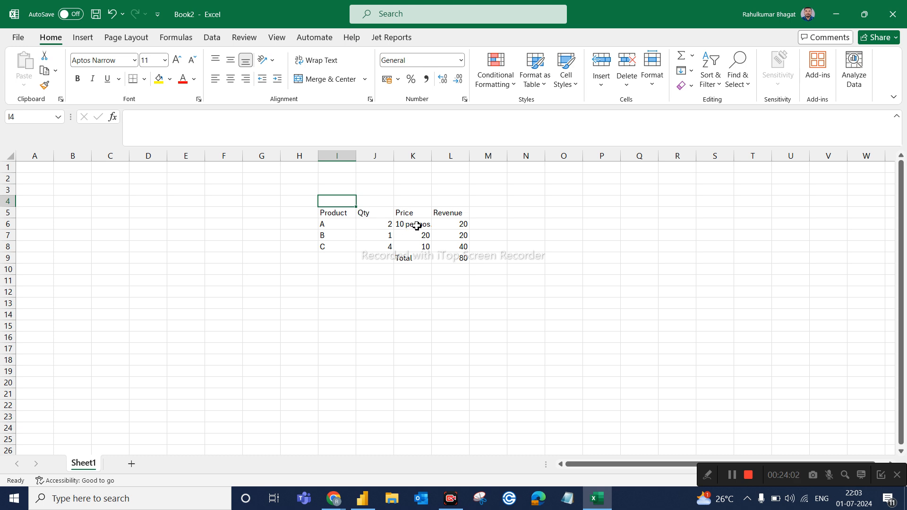
left_click(454, 227)
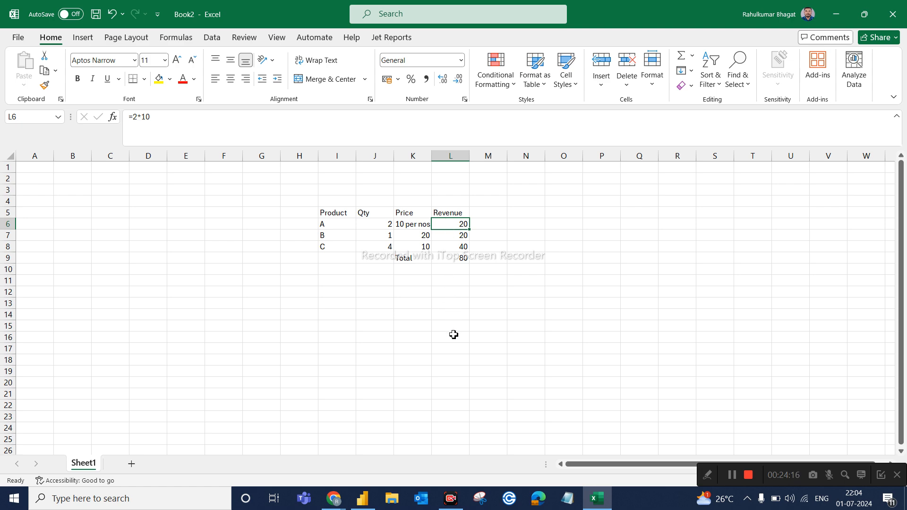
left_click(457, 260)
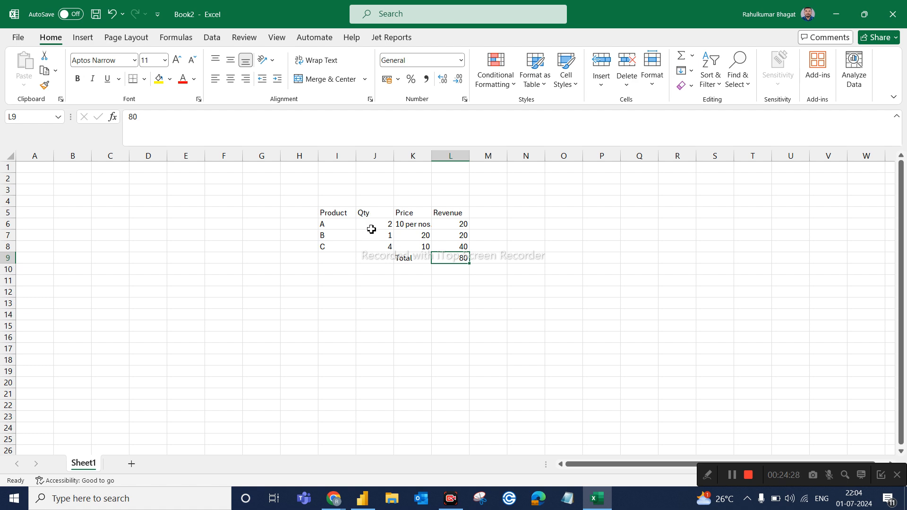
left_click_drag(371, 224, 366, 247)
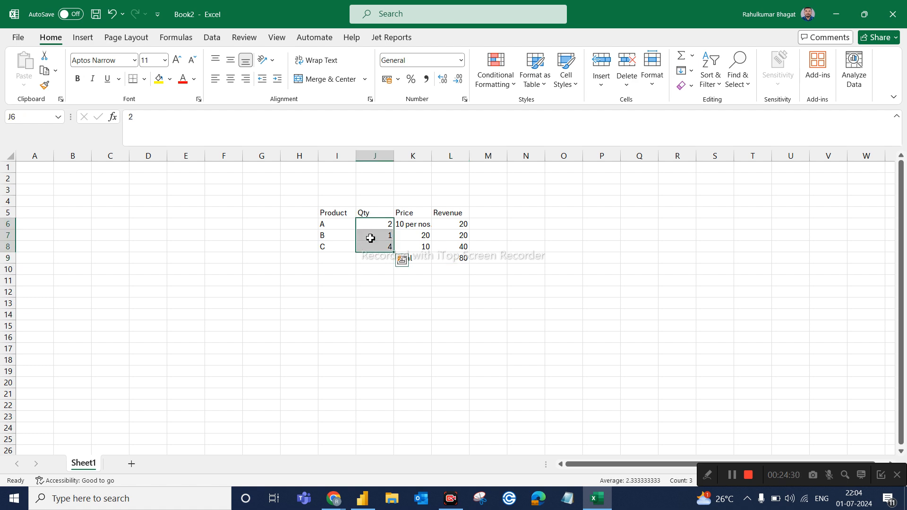
left_click(385, 258)
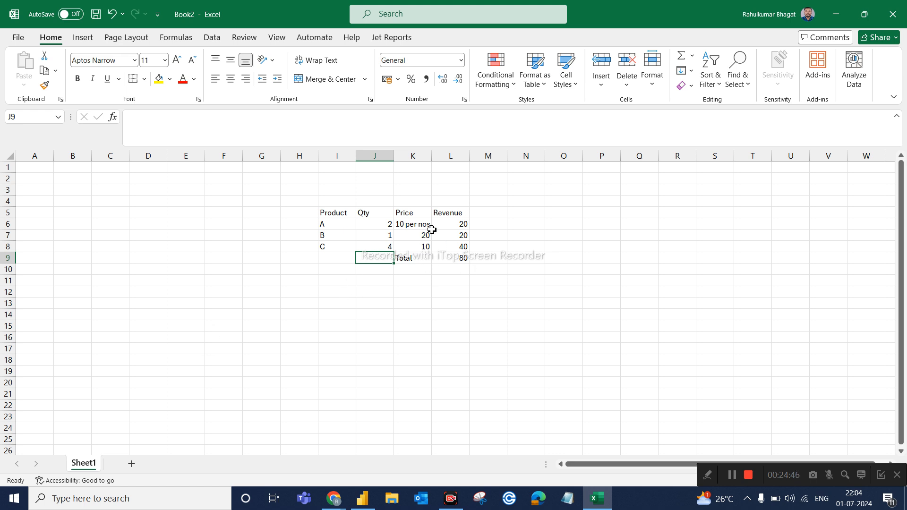
left_click(404, 214)
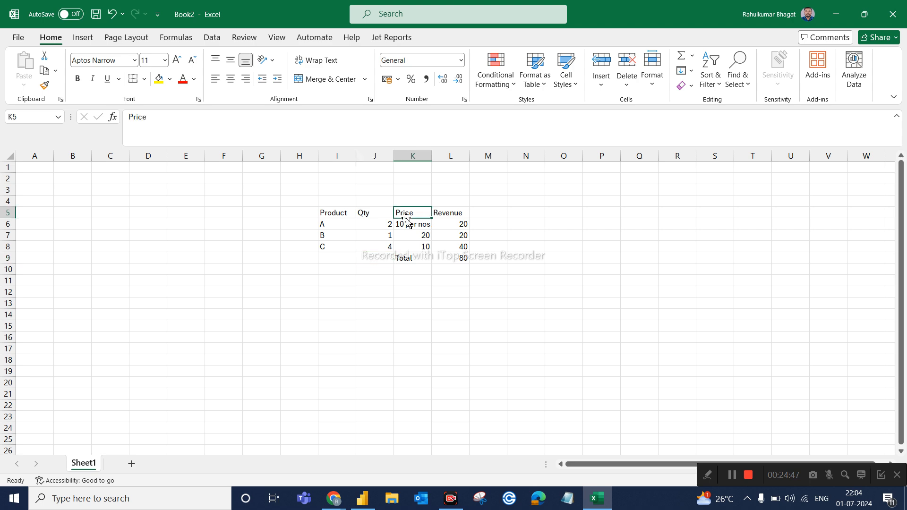
left_click(457, 222)
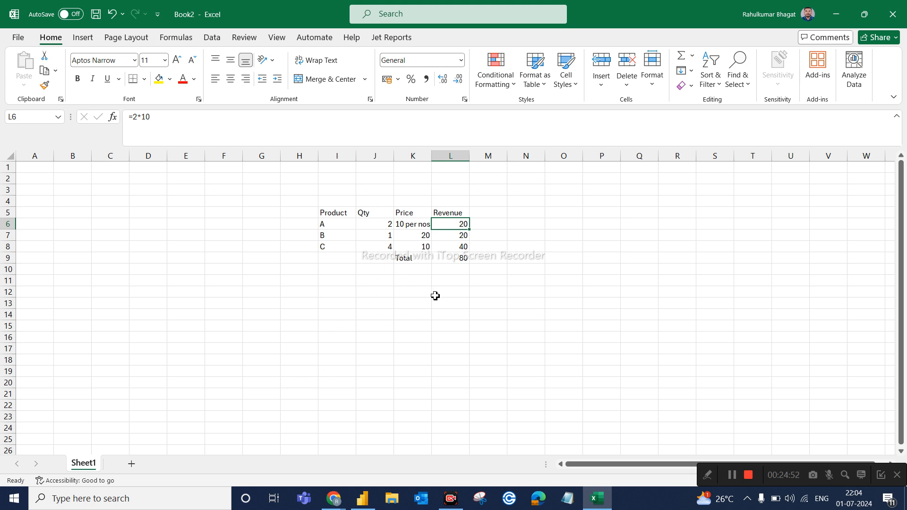
left_click(462, 261)
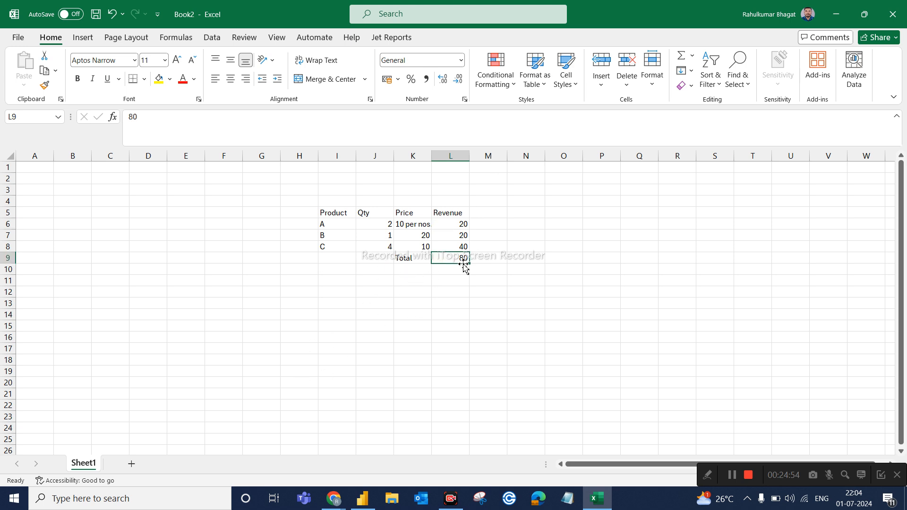
Compare the worksheet's whole Price column with the Revenue column, ending on the revenue total cell.
left_click(418, 157)
left_click(446, 155)
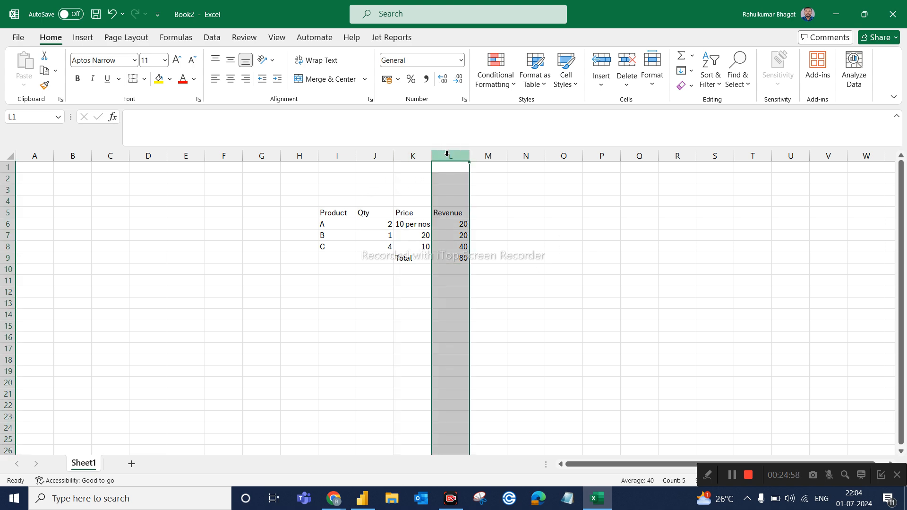
left_click(426, 155)
left_click(452, 153)
left_click(424, 153)
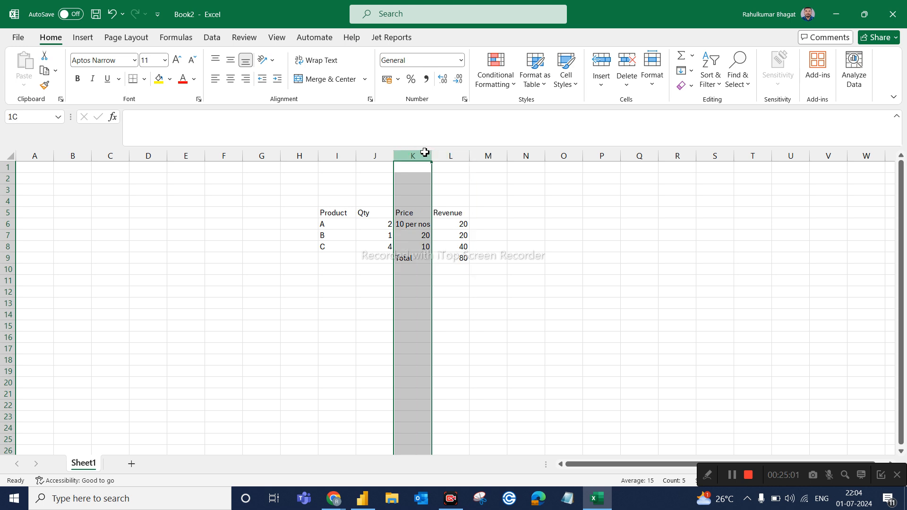
left_click(451, 155)
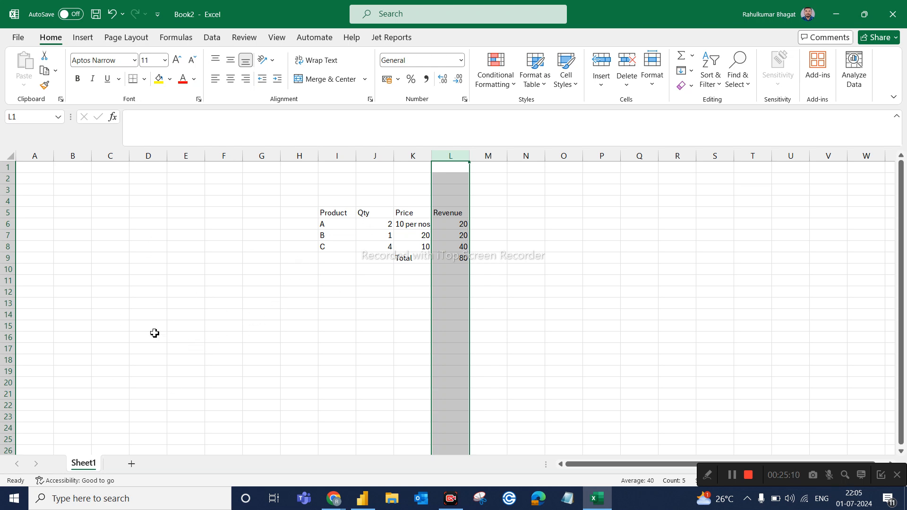
left_click(409, 156)
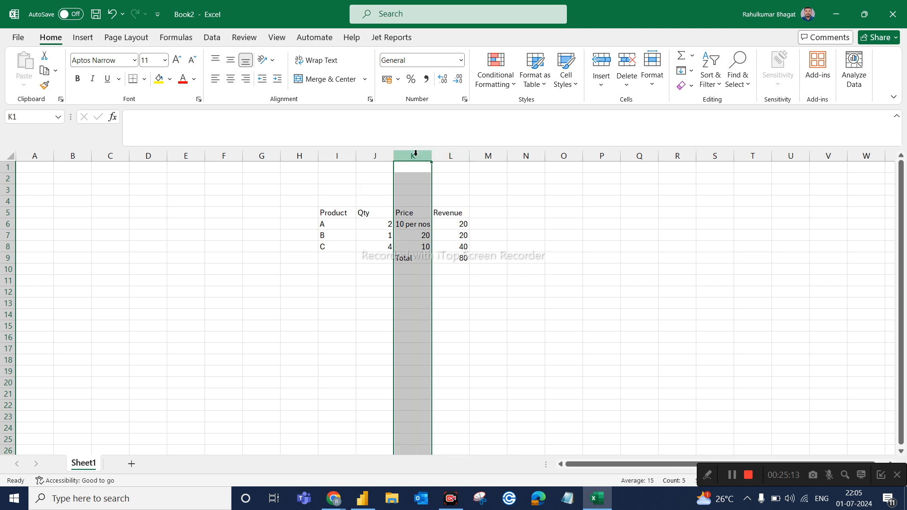
left_click(446, 155)
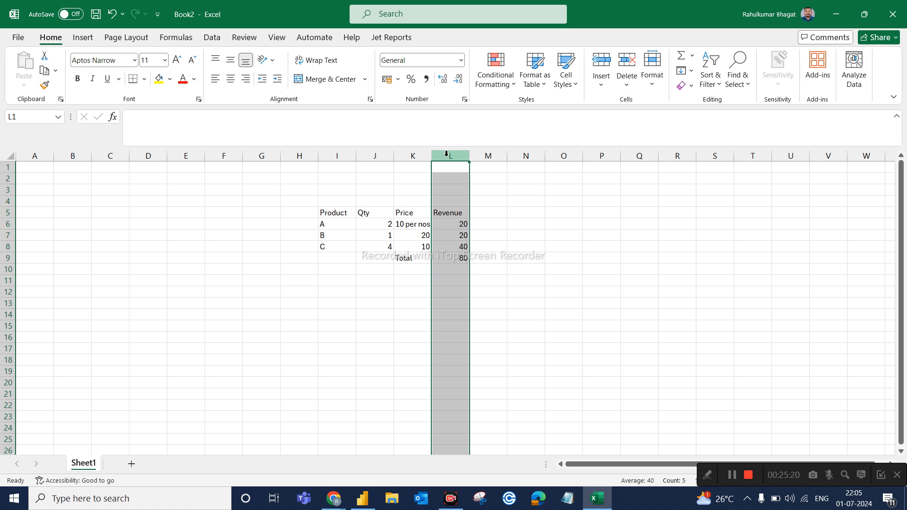
left_click(407, 155)
left_click(450, 155)
left_click_drag(429, 155, 430, 155)
left_click(417, 155)
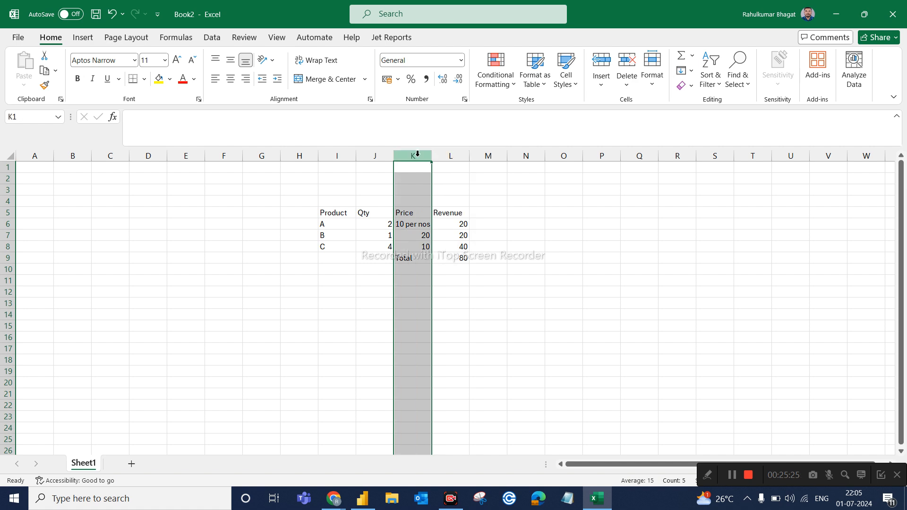
left_click(453, 155)
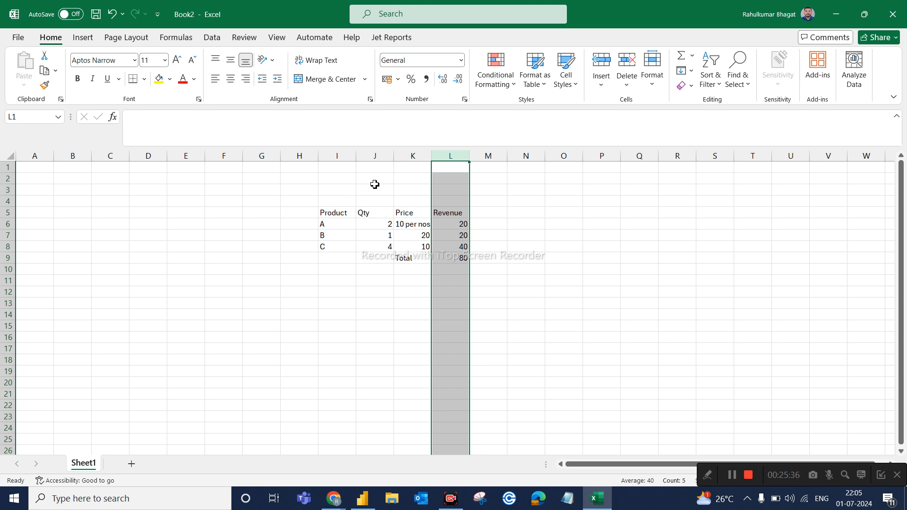
left_click(412, 156)
left_click(451, 156)
left_click(452, 255)
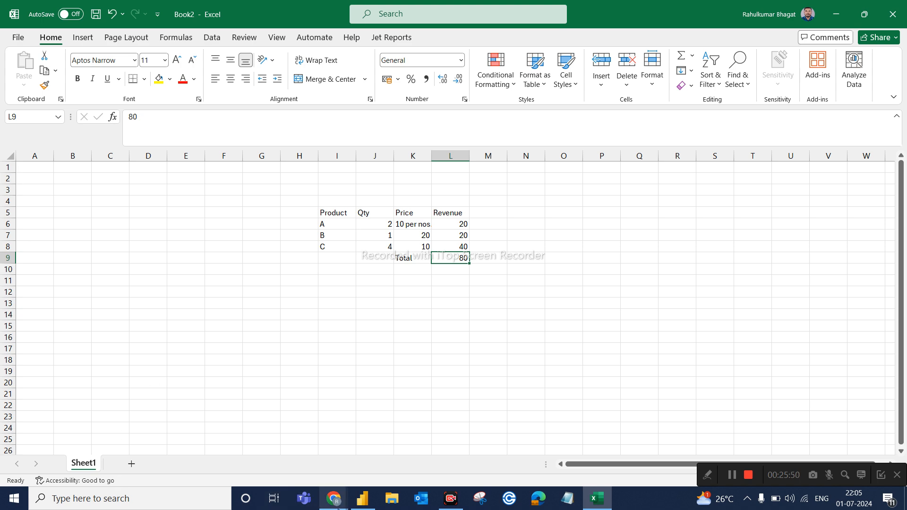
Switch back to Power BI and reposition the Total Revenue card level with the Revenue card.
left_click(362, 498)
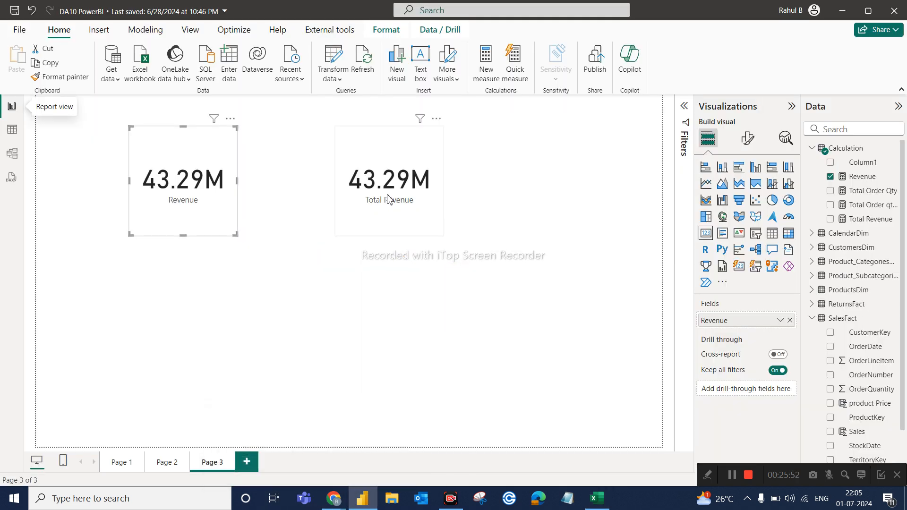
left_click_drag(400, 213, 401, 210)
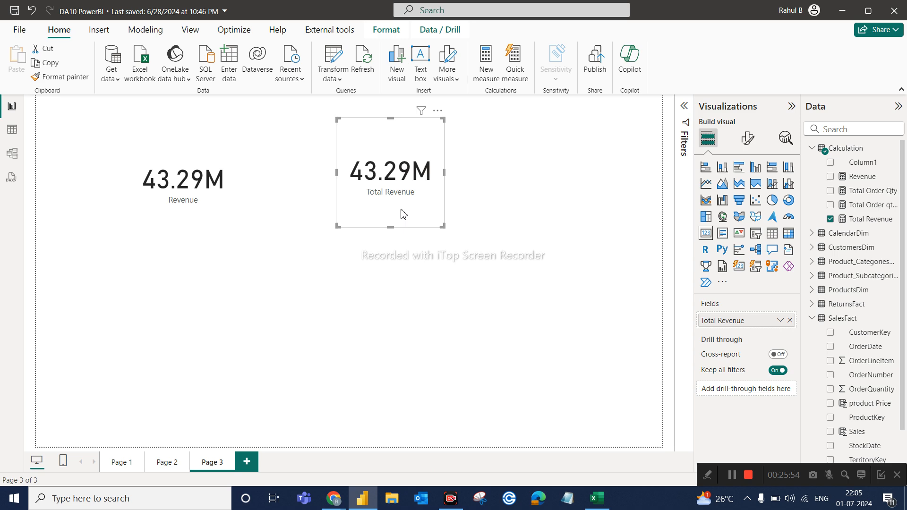
left_click(206, 206)
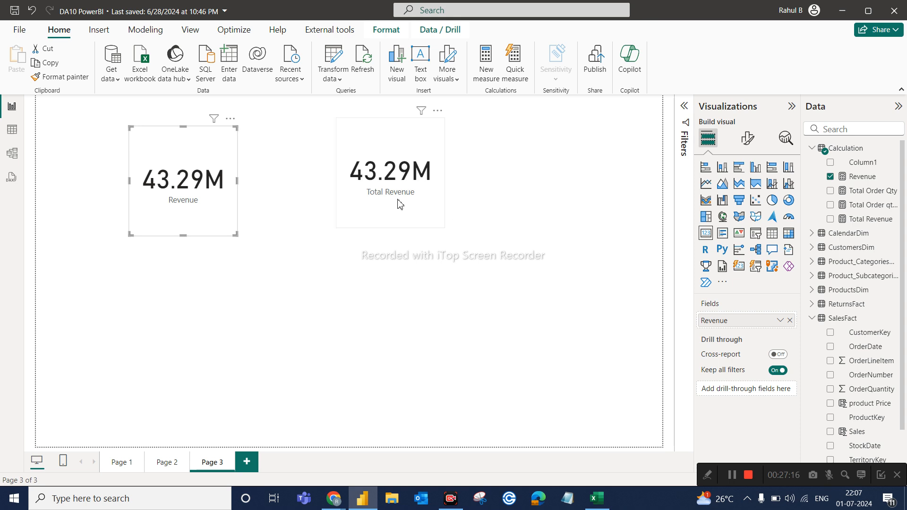
left_click(381, 217)
left_click_drag(379, 212, 369, 224)
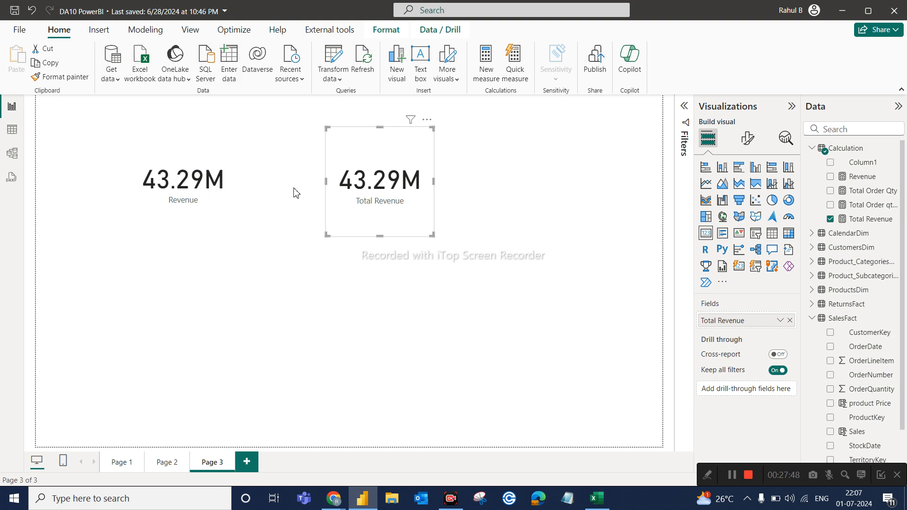
Select the Revenue card and collapse the field lists of the Calculation and SalesFact tables.
left_click(206, 151)
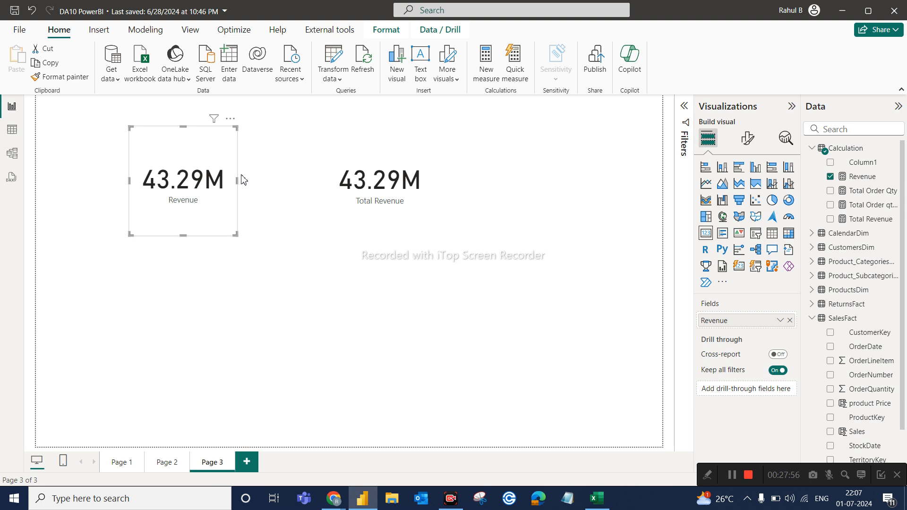
left_click(810, 151)
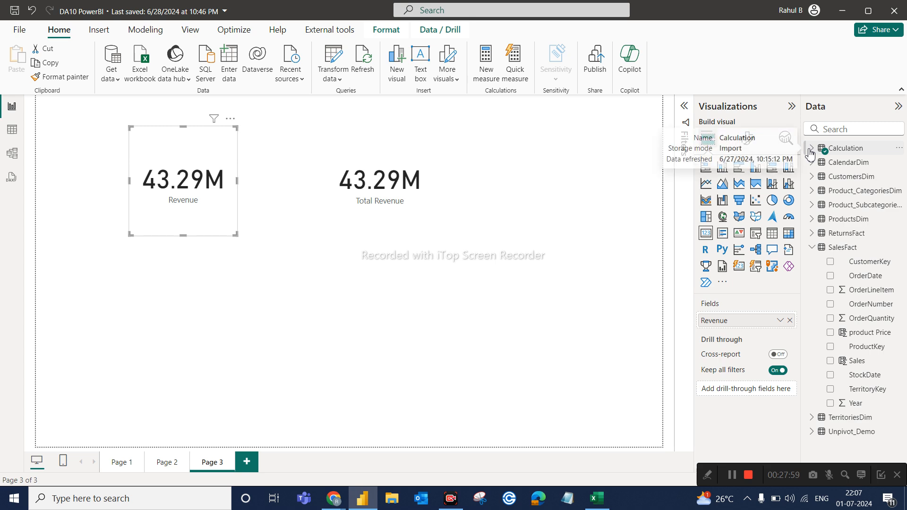
left_click(816, 254)
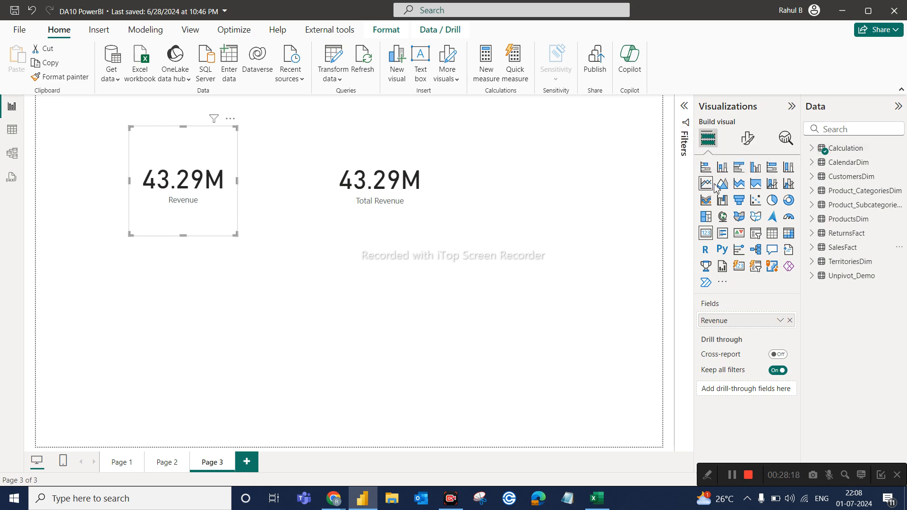
Compare the Revenue card with the Total Revenue card on report Page 3, including the measure each one uses.
mouse_move(814, 150)
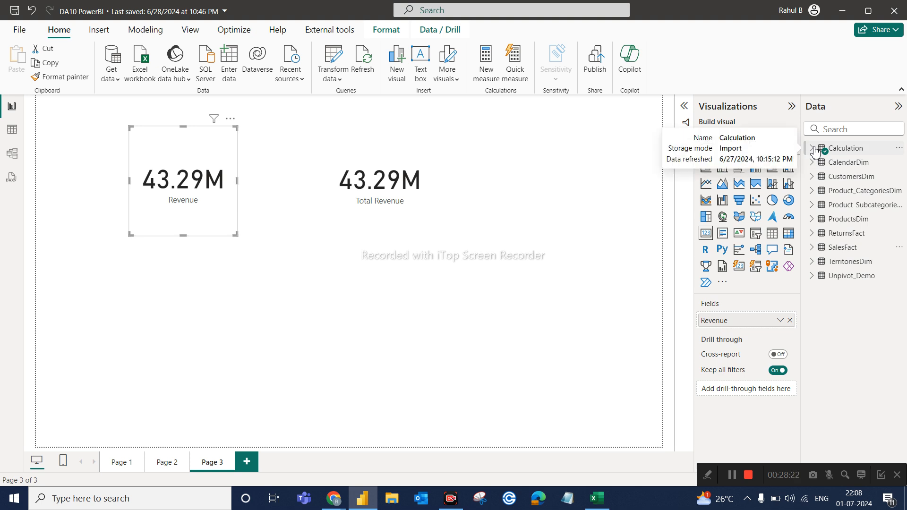
left_click(387, 160)
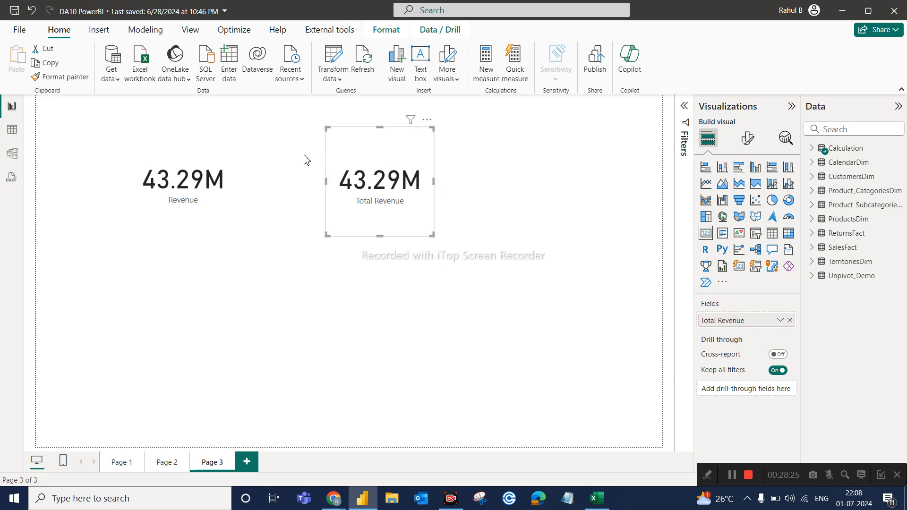
left_click(223, 154)
left_click(369, 152)
left_click(210, 157)
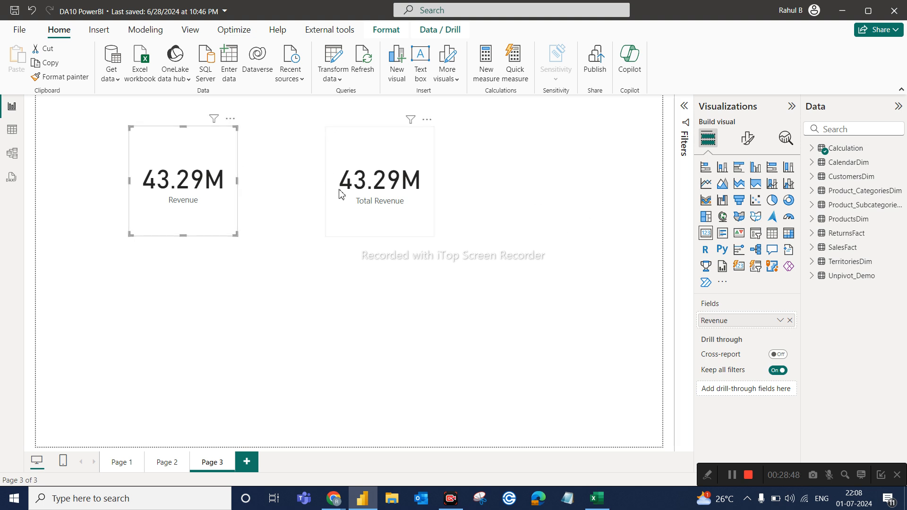
left_click(378, 168)
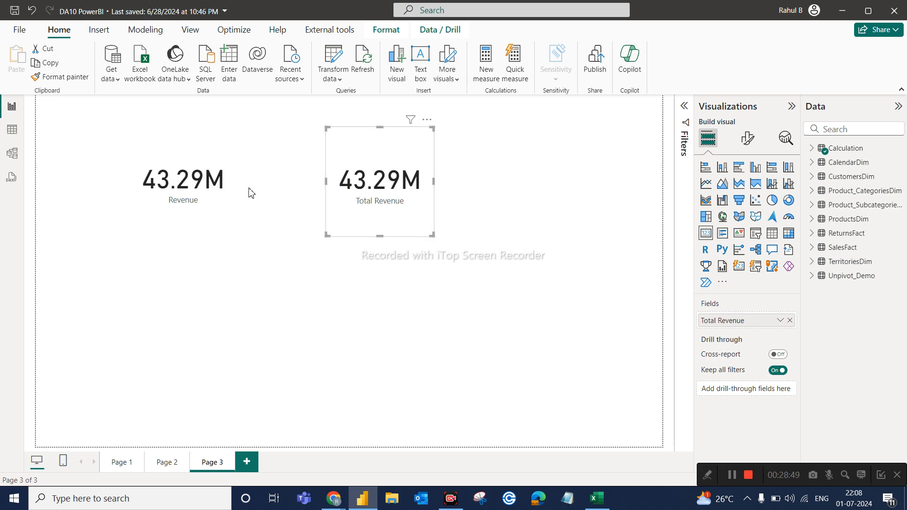
left_click(205, 157)
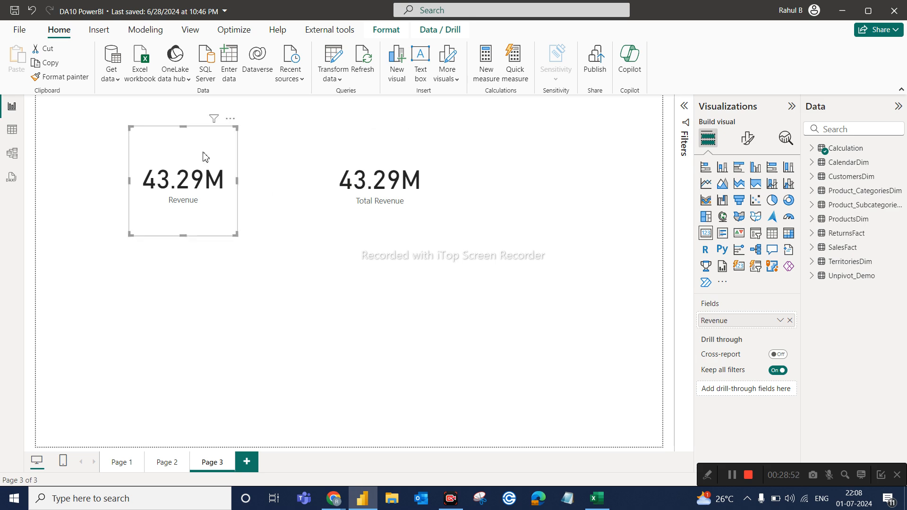
left_click(365, 152)
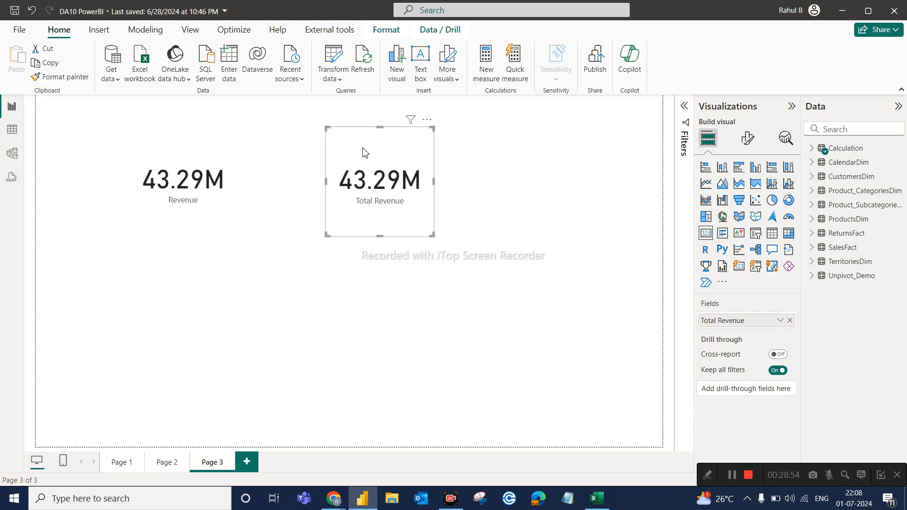
left_click(191, 167)
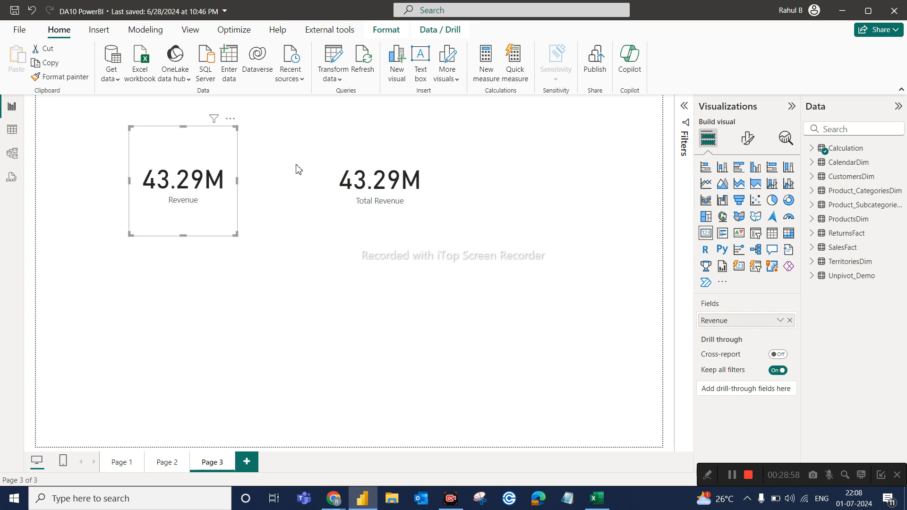
left_click(381, 151)
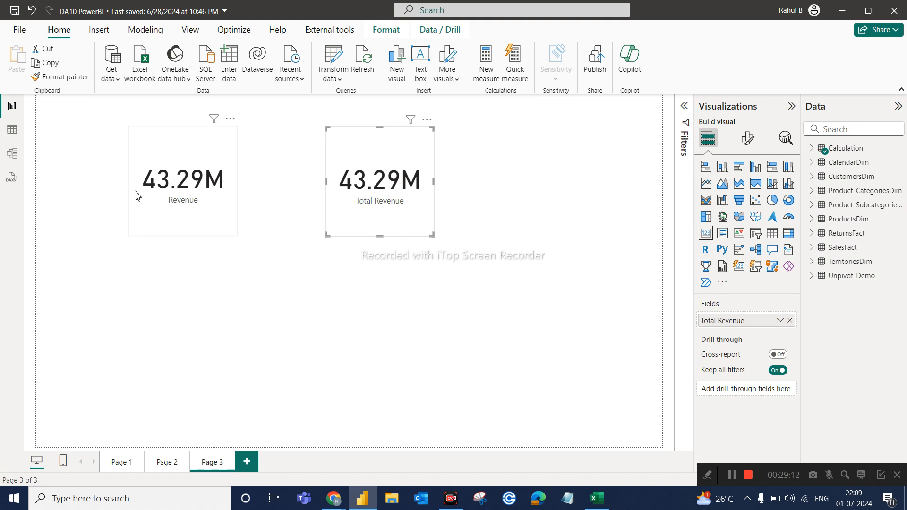
Delete report Page 2 and Page 3, confirming each deletion, so that only Page 1 is kept.
left_click(122, 468)
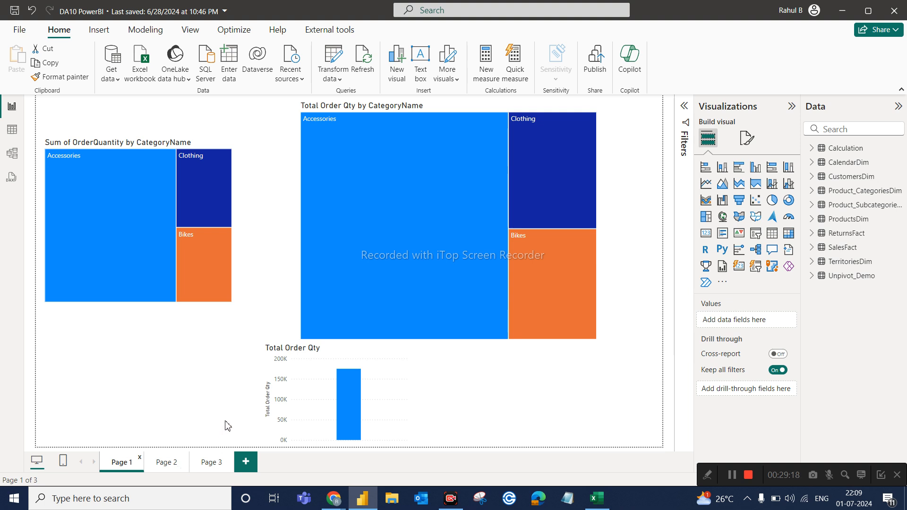
left_click(203, 465)
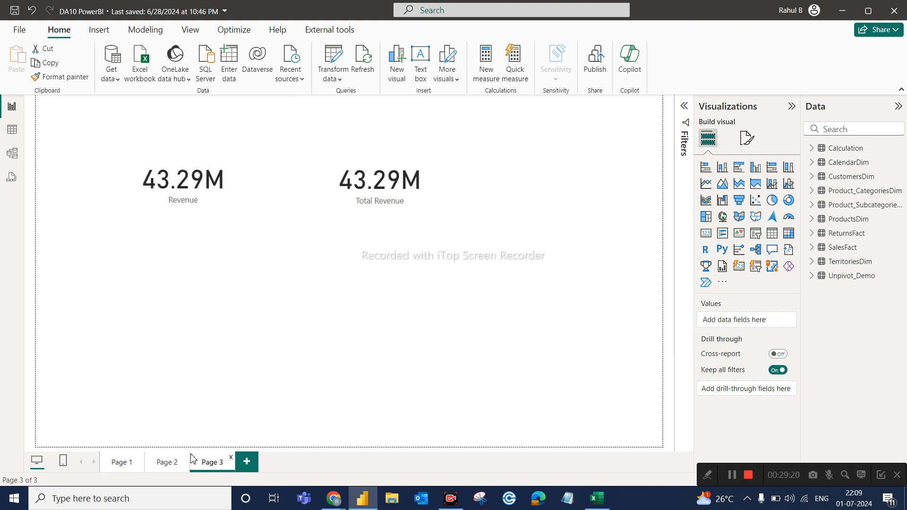
left_click(187, 459)
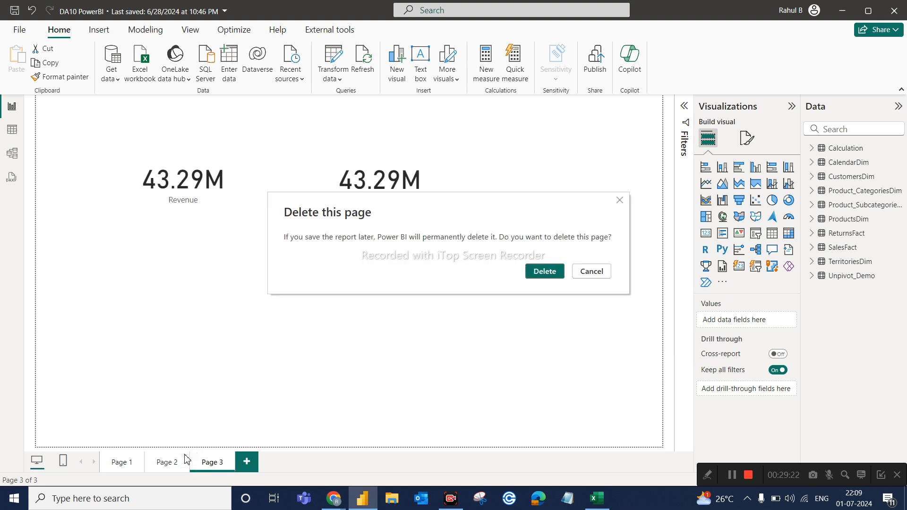
left_click(544, 271)
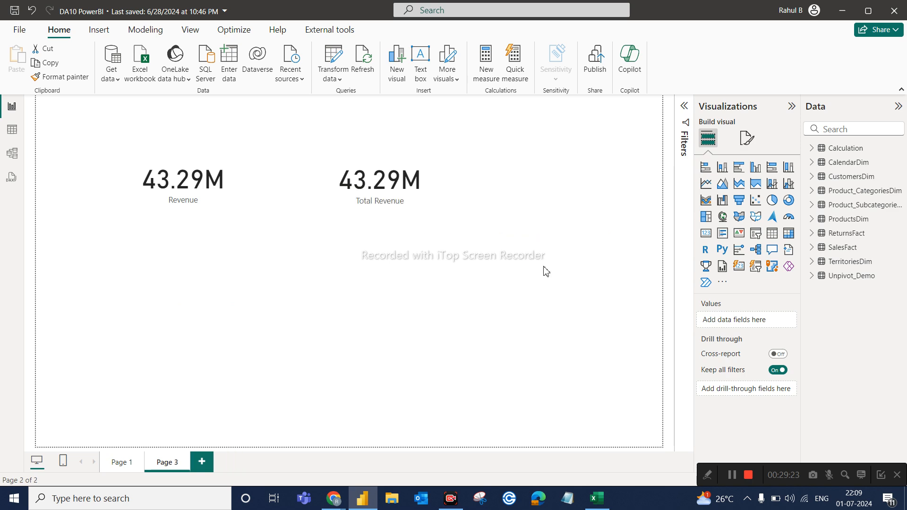
left_click(187, 461)
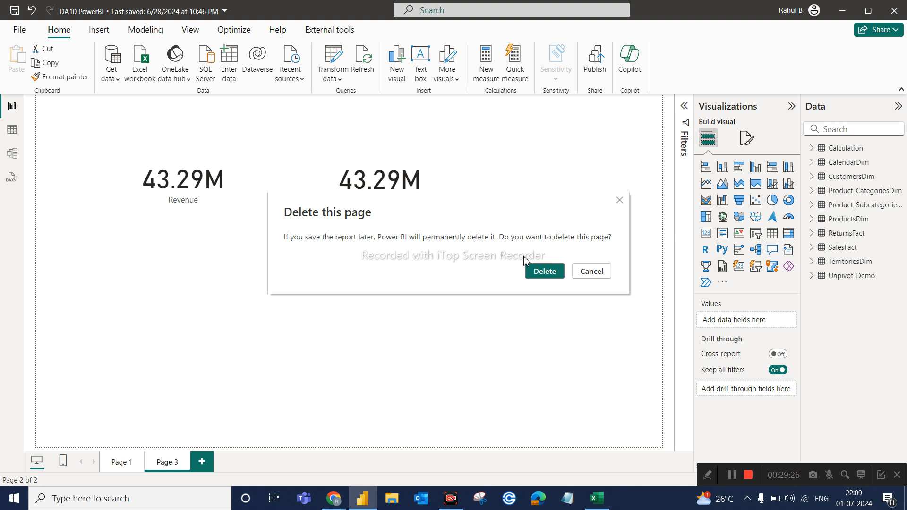
left_click(543, 270)
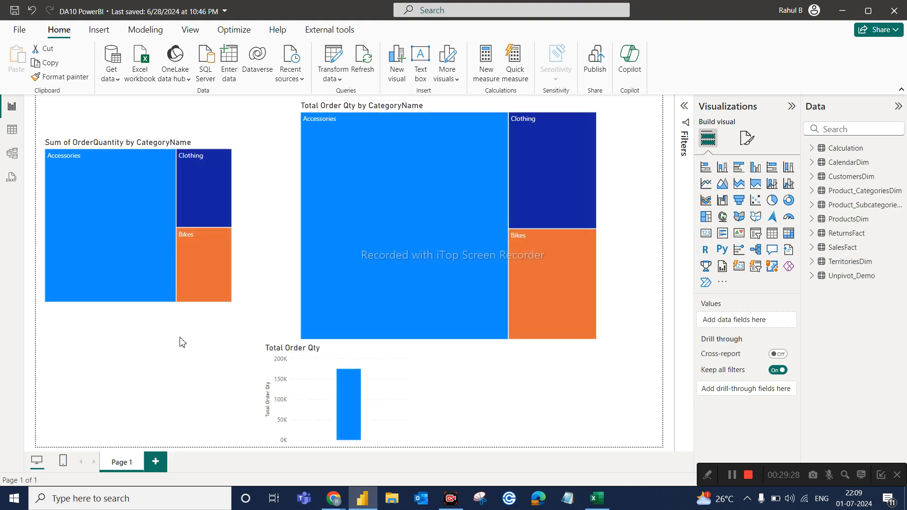
Delete the Total Order Qty by CategoryName treemap and the Total Order Qty column chart from Page 1.
left_click(316, 367)
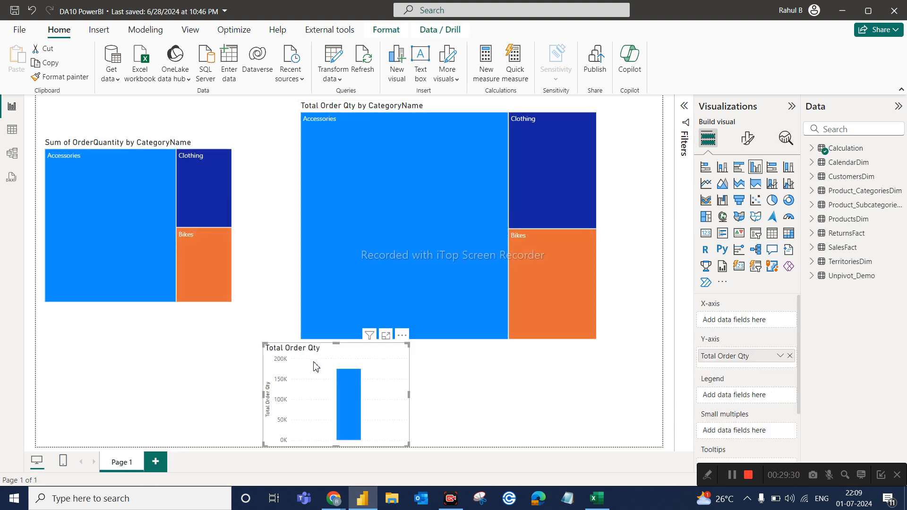
left_click(477, 109)
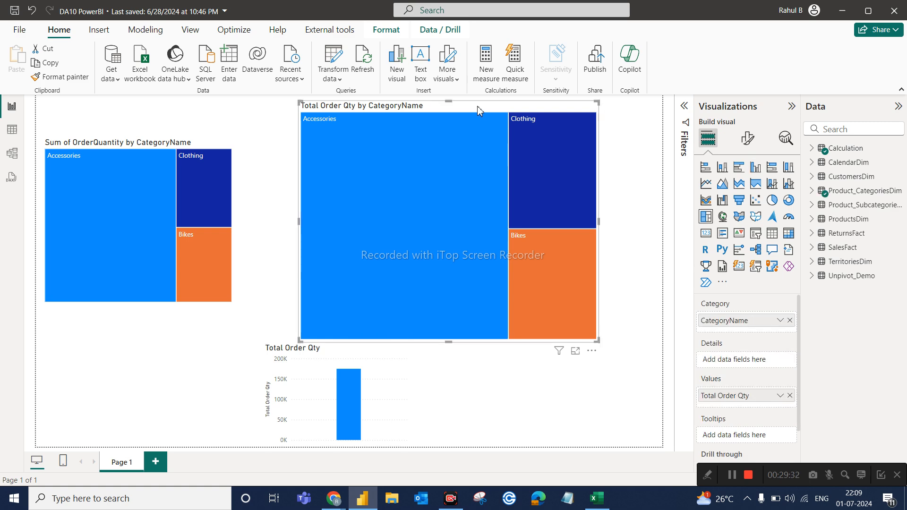
key("Delete")
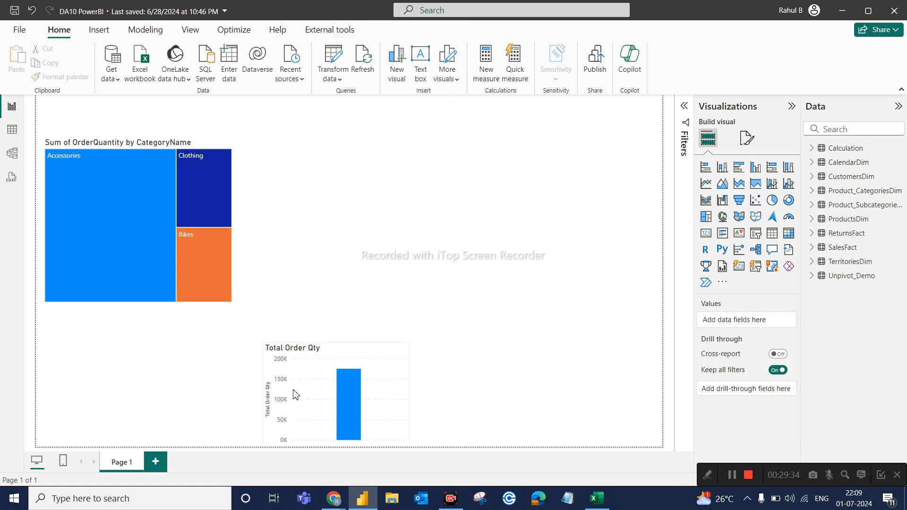
left_click(311, 360)
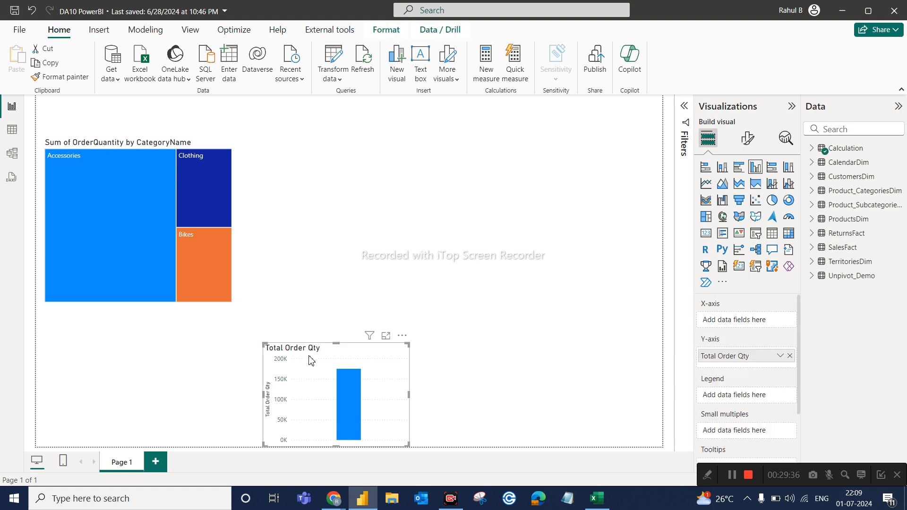
key("Delete")
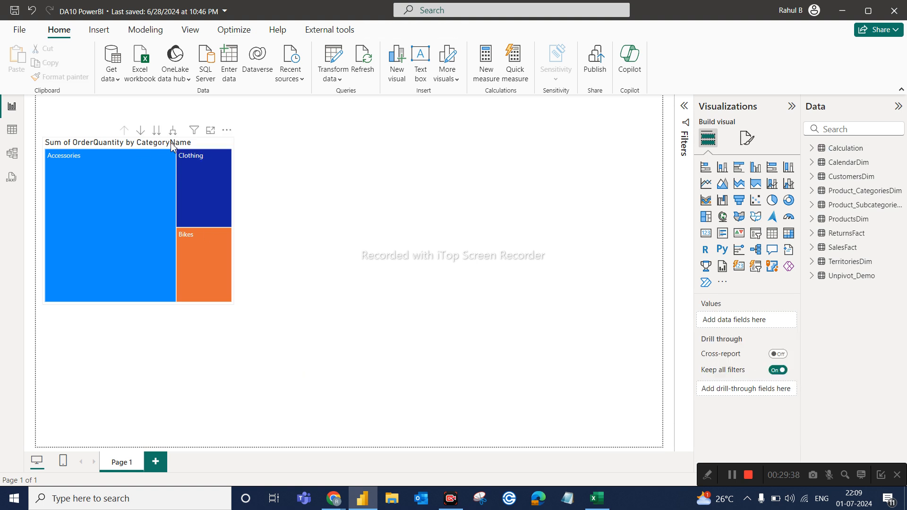
Shrink the Sum of OrderQuantity by CategoryName treemap in both width and height, keeping its upper-left corner in place.
left_click(171, 143)
left_click_drag(231, 303, 196, 268)
left_click(304, 234)
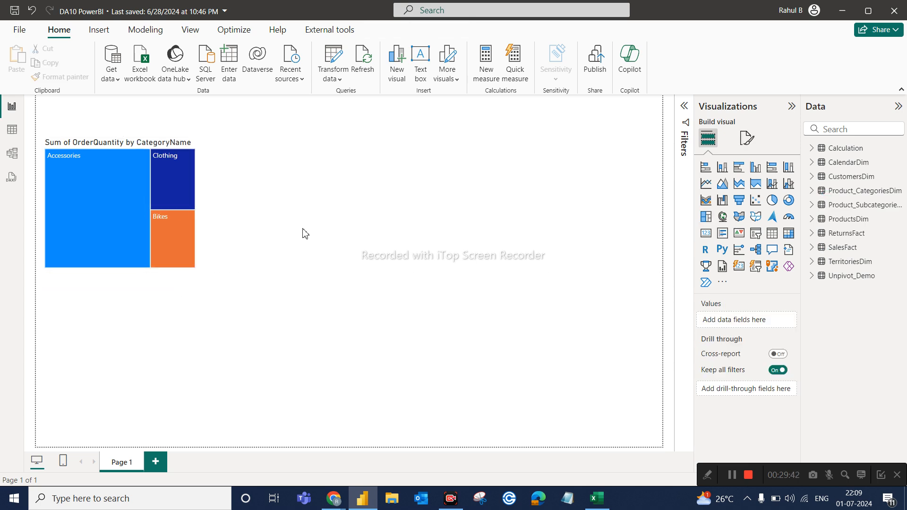
Turn on data labels for the treemap and review their font, color, display units and decimal places options.
left_click(182, 146)
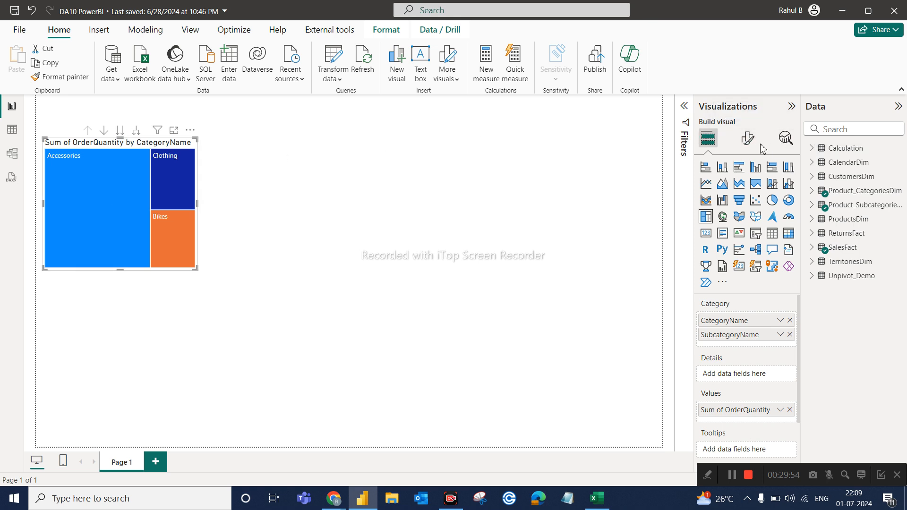
left_click(742, 150)
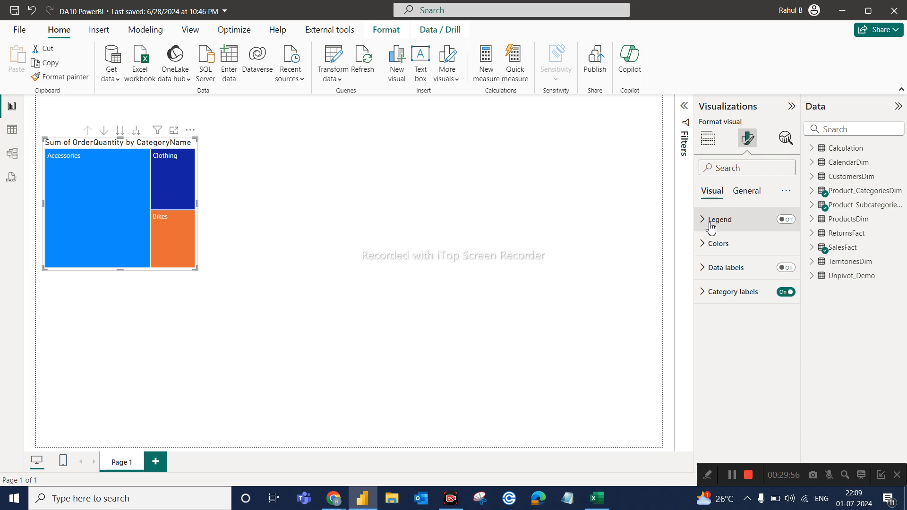
left_click(785, 268)
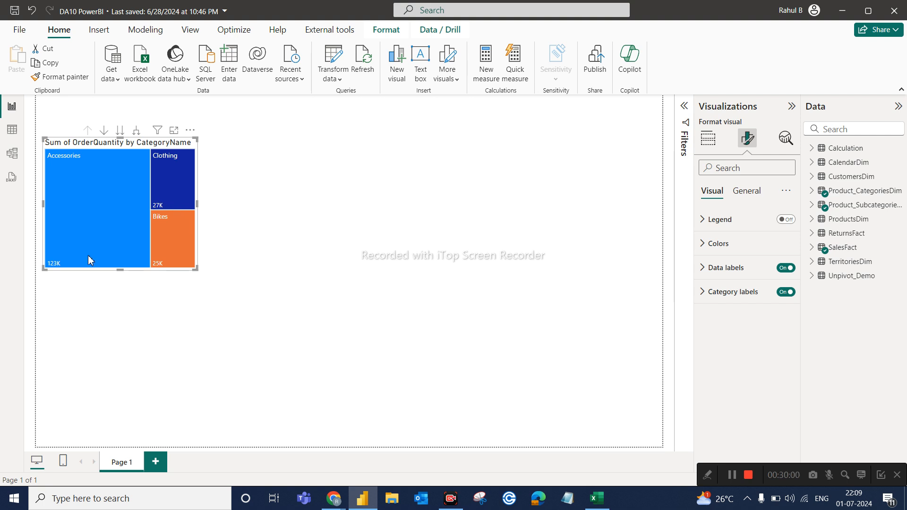
left_click(707, 270)
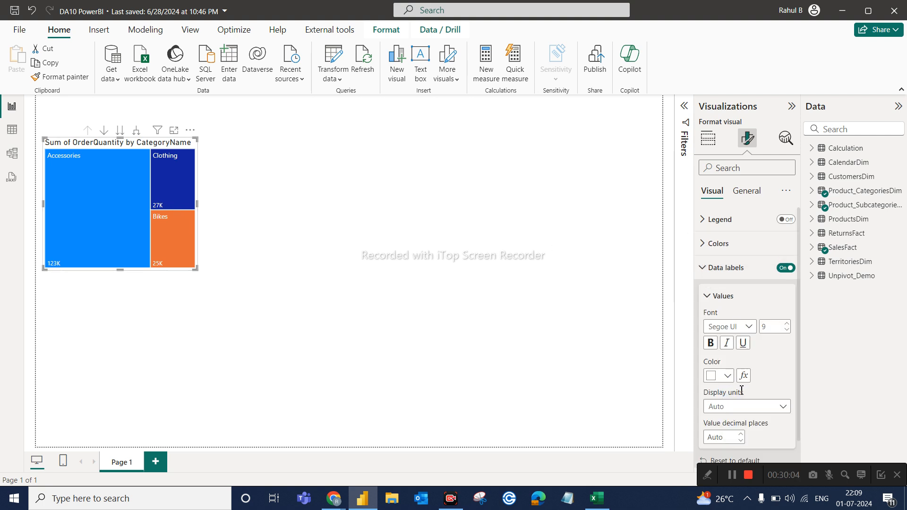
scroll(771, 419, "down", 1)
scroll(771, 329, "up", 1)
left_click(718, 266)
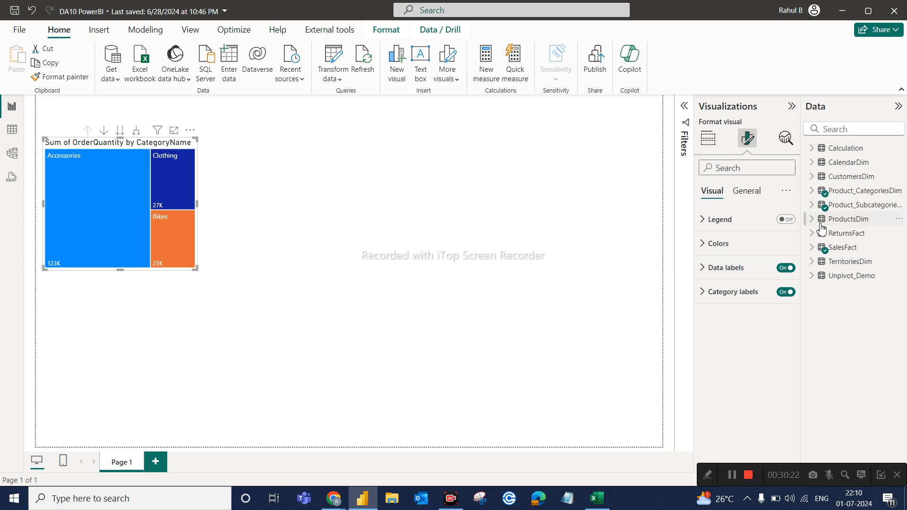
Try several custom colors for the treemap's Accessories category and settle on the green #12C080.
left_click(704, 244)
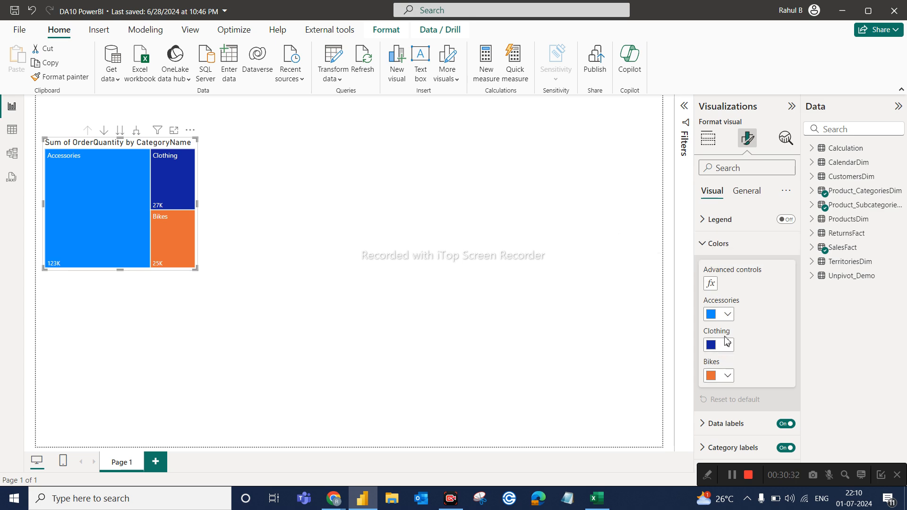
left_click(727, 315)
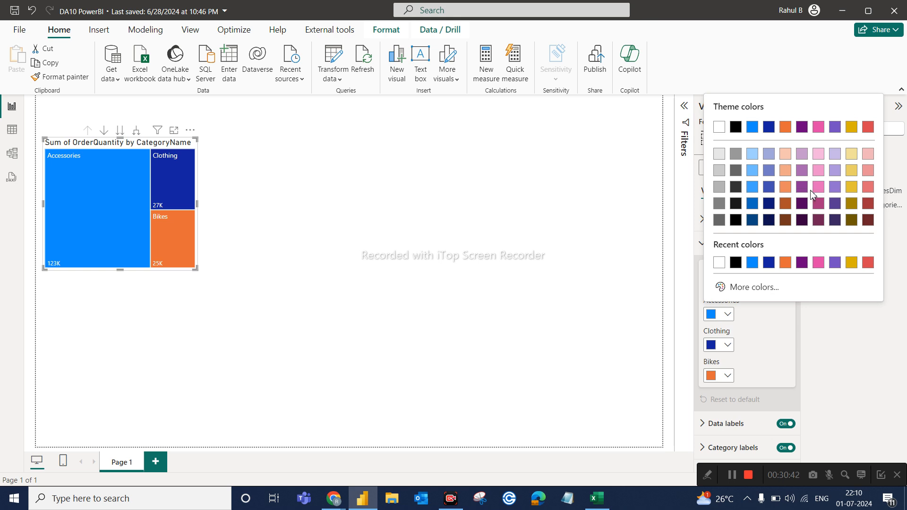
left_click(754, 287)
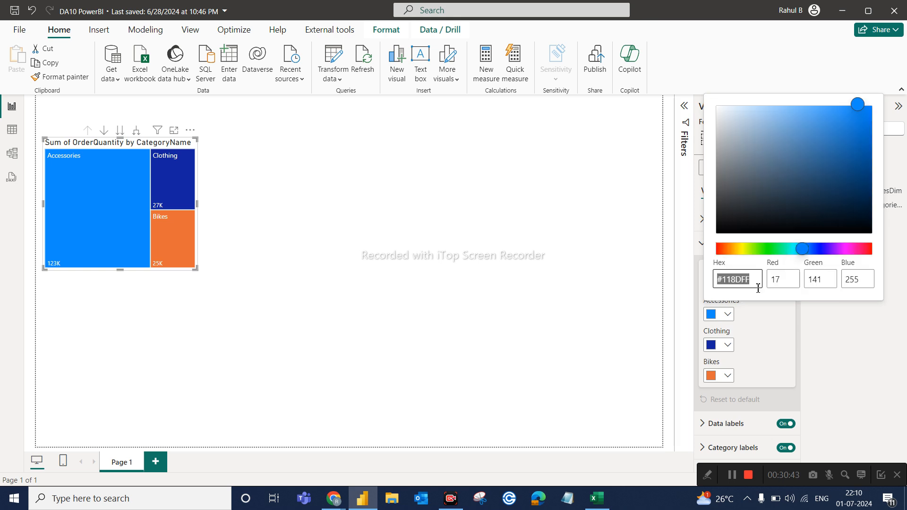
left_click(801, 129)
left_click(793, 126)
left_click(789, 131)
left_click(788, 154)
left_click(851, 152)
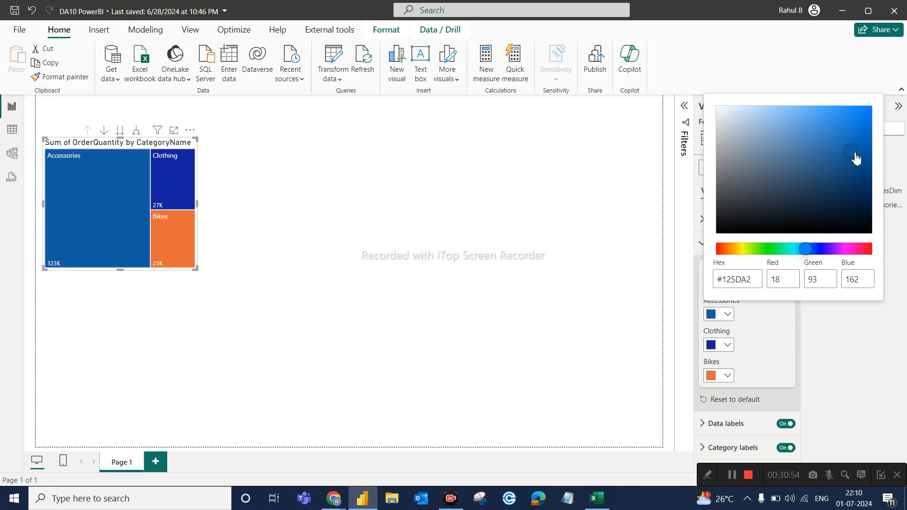
left_click(724, 250)
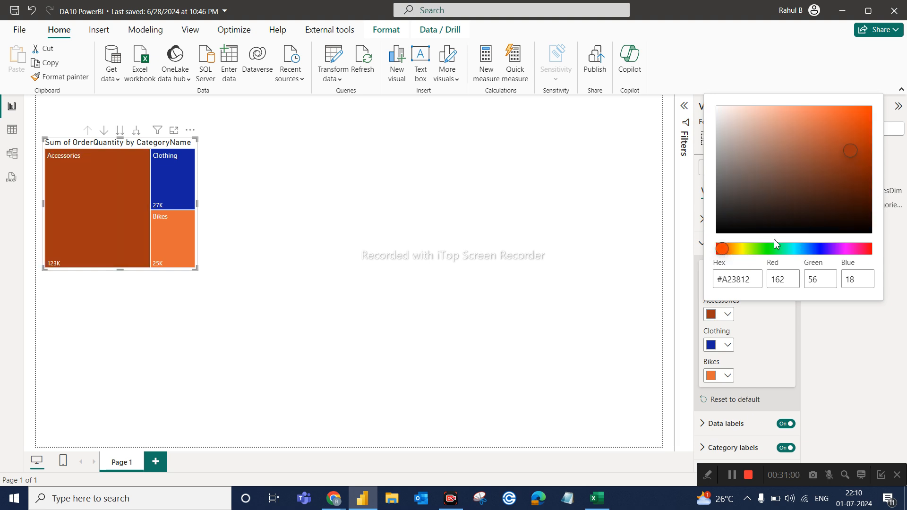
left_click(786, 250)
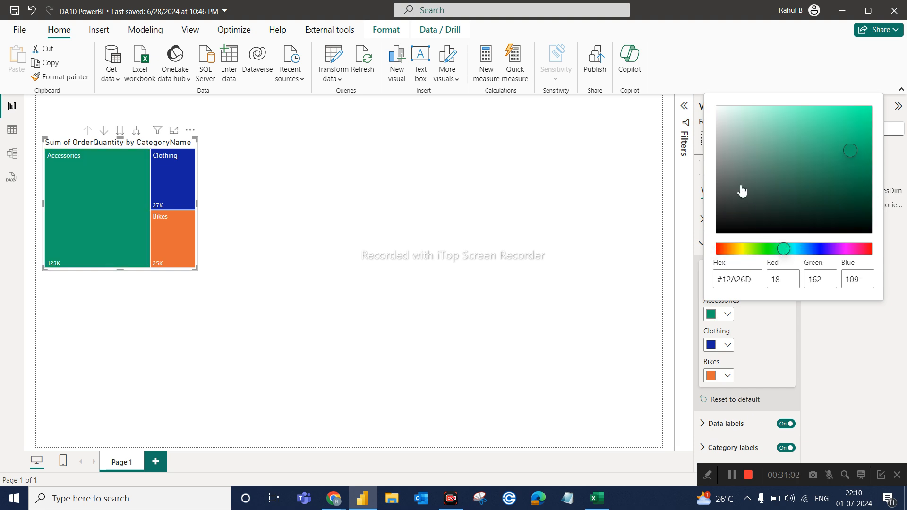
left_click(855, 118)
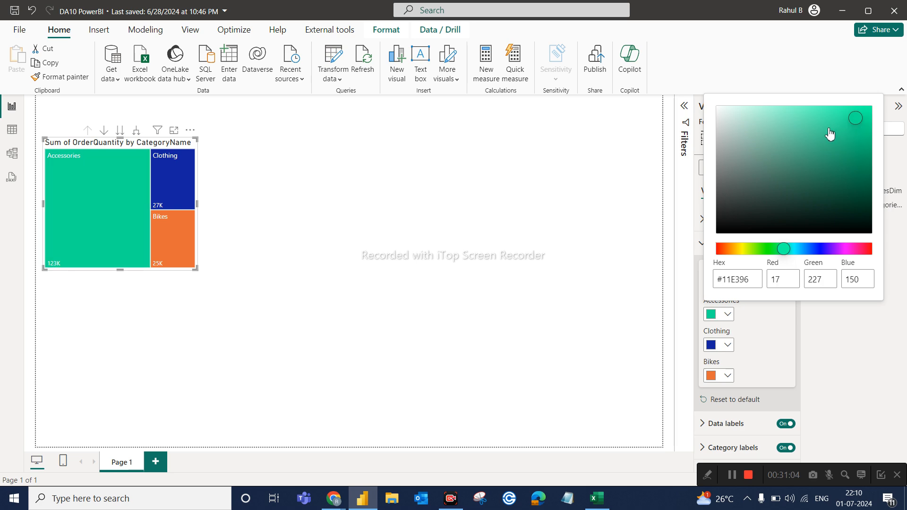
left_click(853, 137)
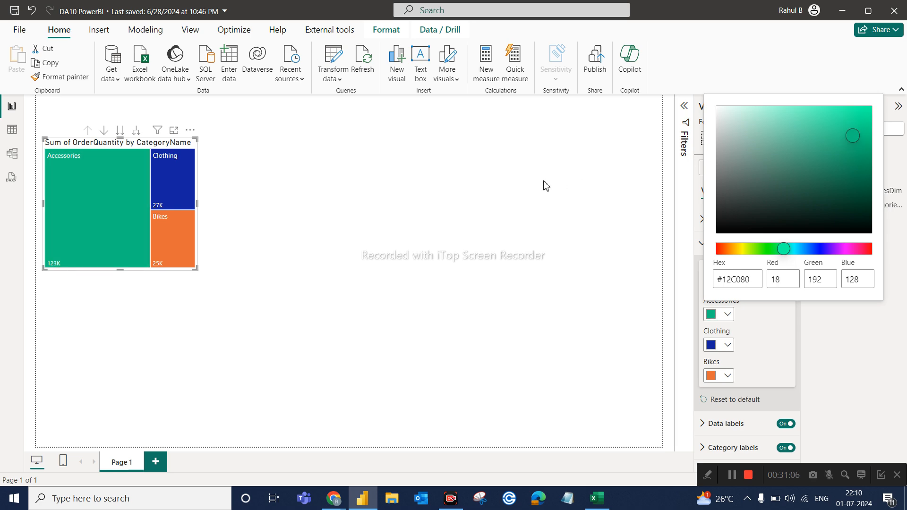
key("Escape")
left_click(566, 186)
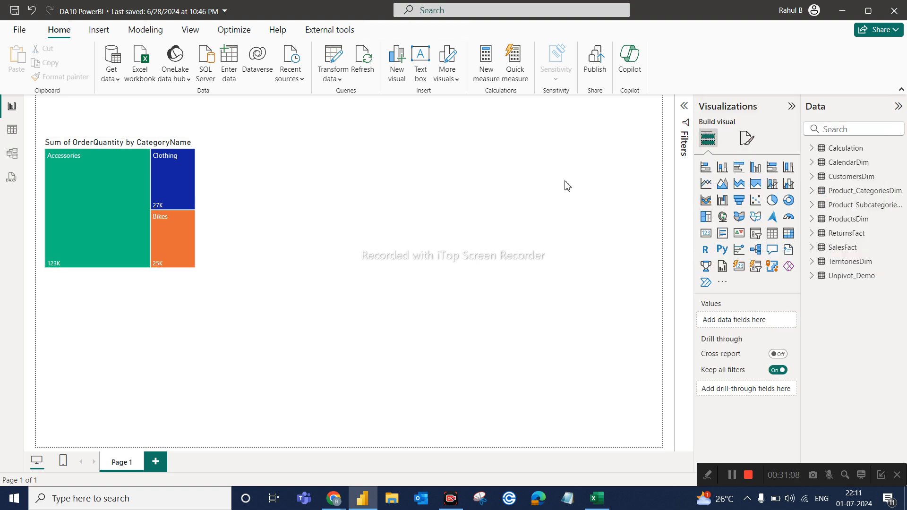
Reselect the treemap and compare its visual formatting settings with its general ones, ending on the general settings.
left_click(144, 152)
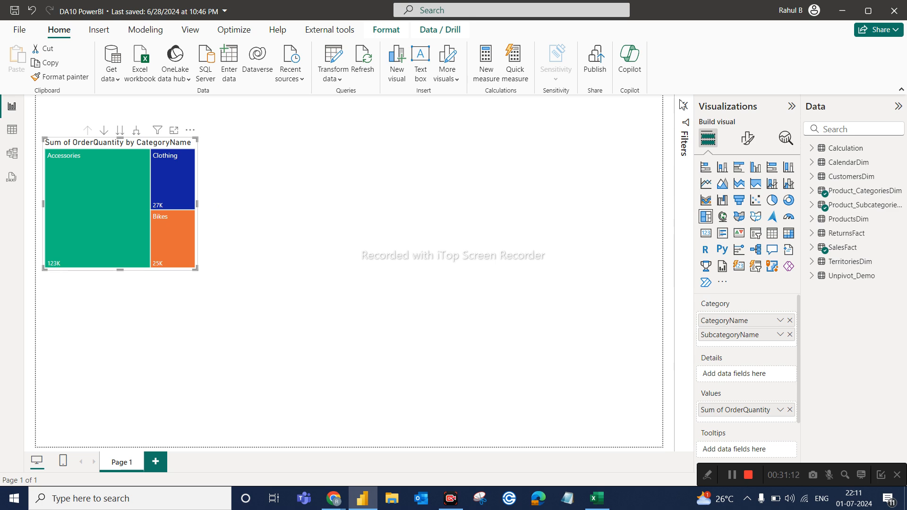
left_click(747, 138)
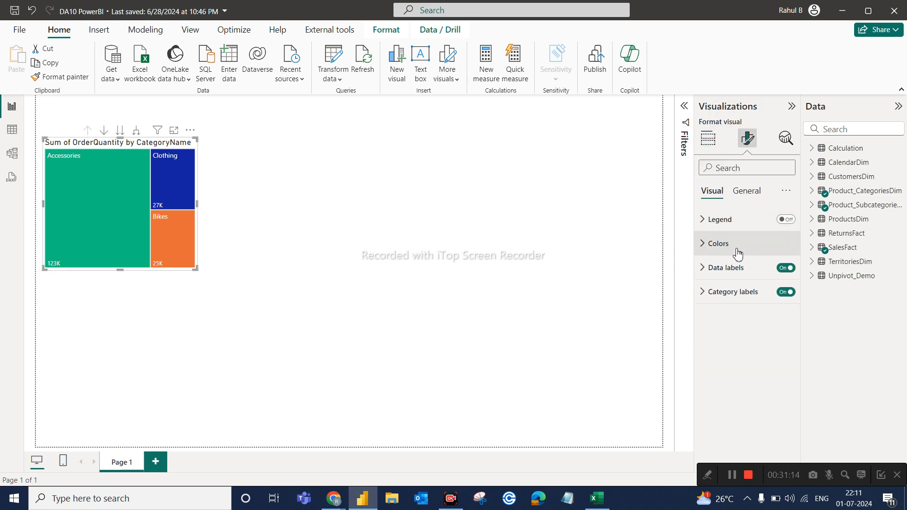
left_click(754, 195)
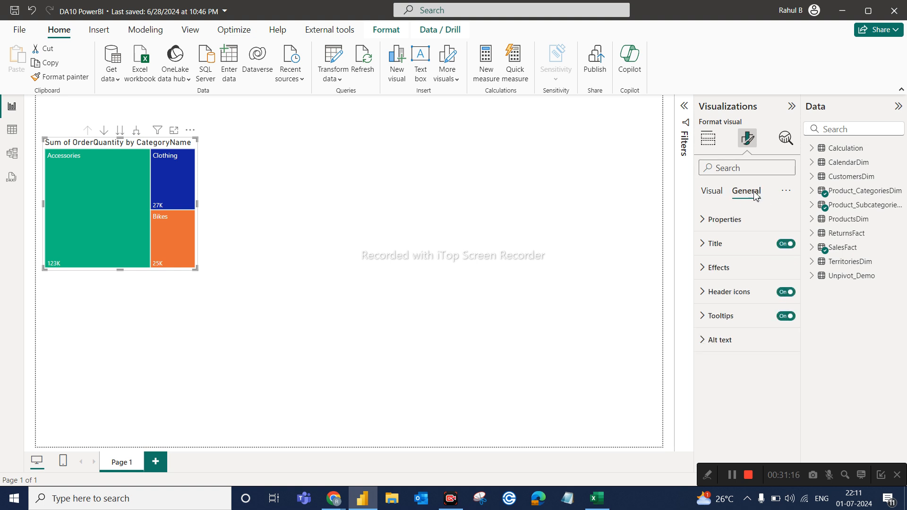
left_click(711, 198)
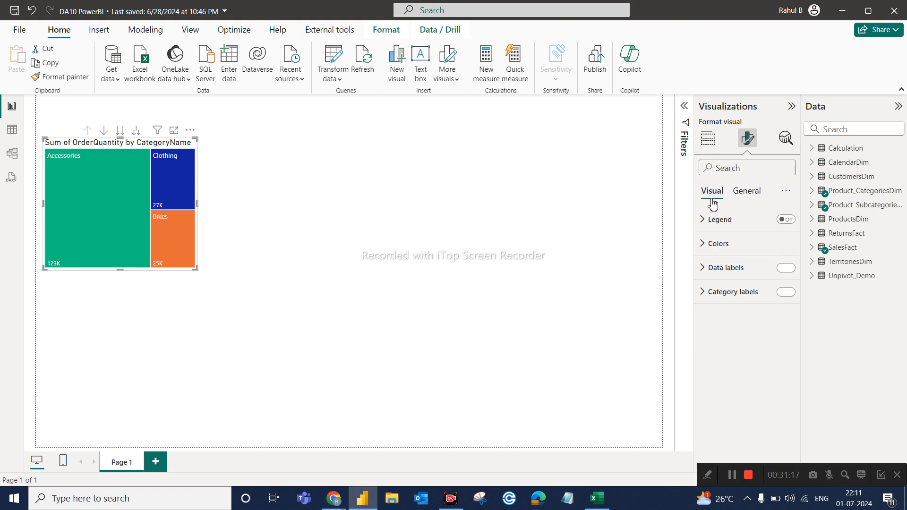
left_click(745, 203)
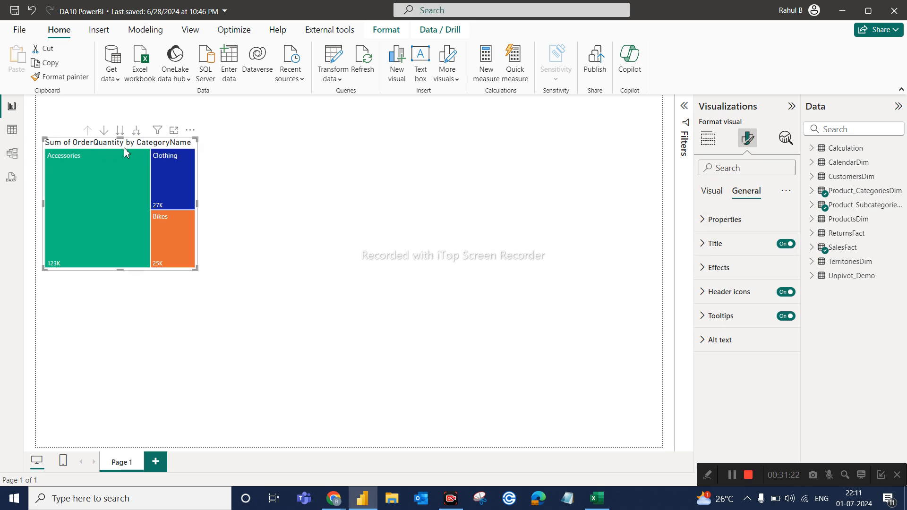
Change the treemap's title to "Total Order Quantity by CategoryName" and make the title bold.
left_click(704, 244)
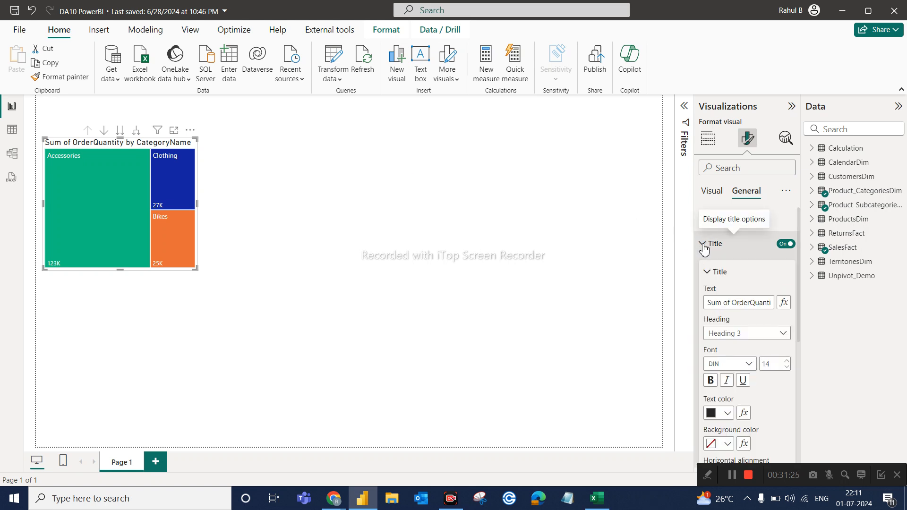
left_click(731, 303)
key("shift+Home")
key("BackSpace")
type("Total")
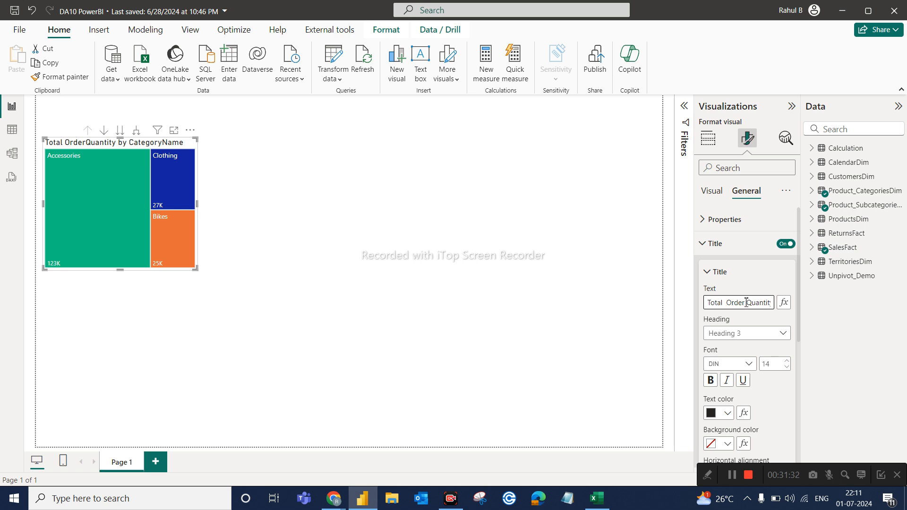
key("BackSpace")
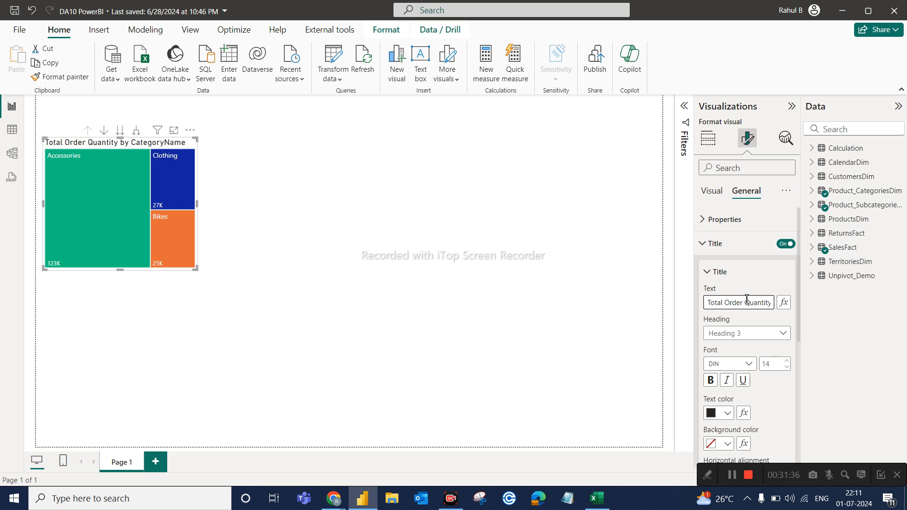
left_click(710, 381)
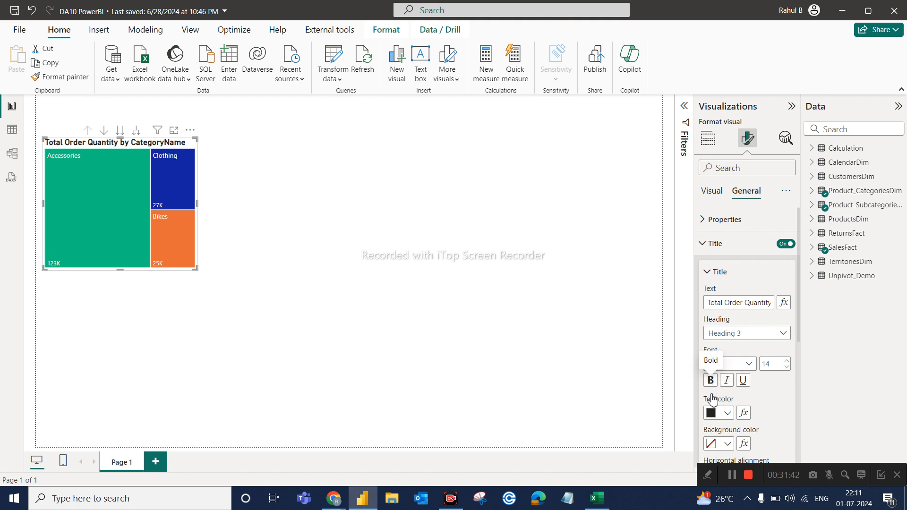
Remove the bold from the treemap's title, try a dark red text color, and settle on black.
left_click(711, 381)
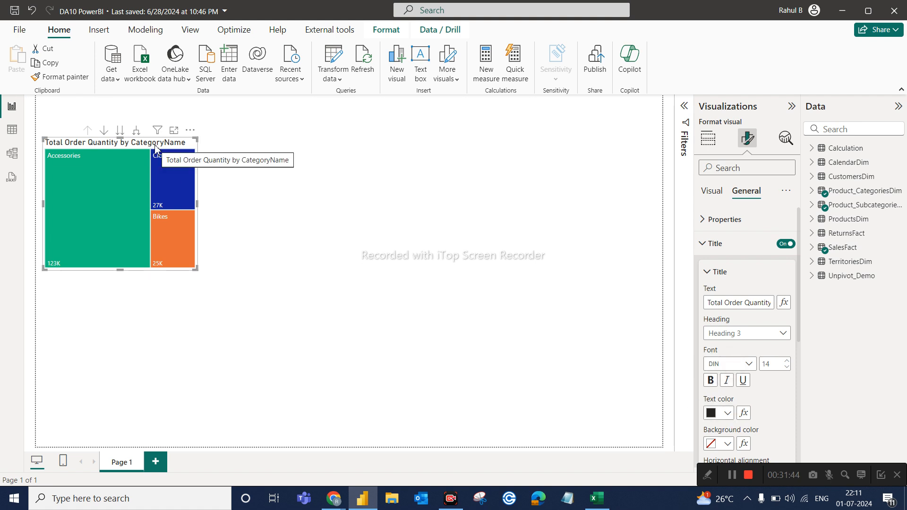
left_click(723, 412)
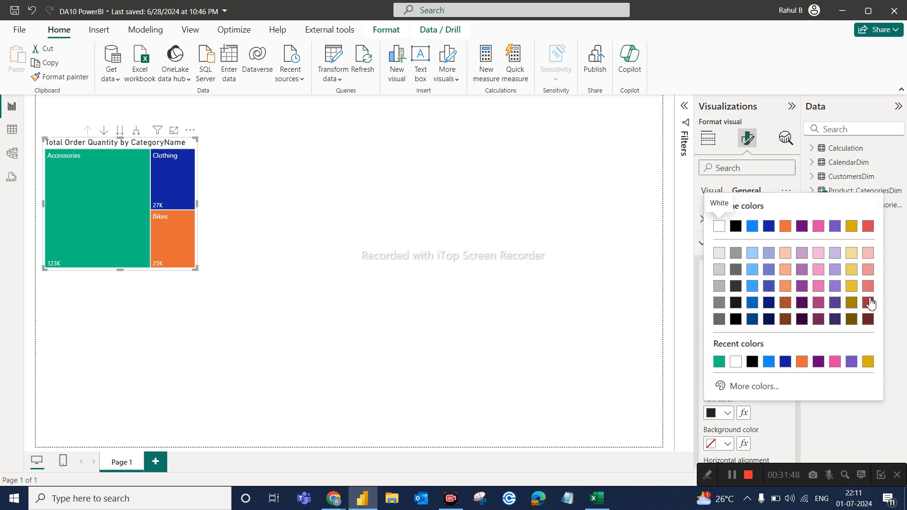
left_click(868, 302)
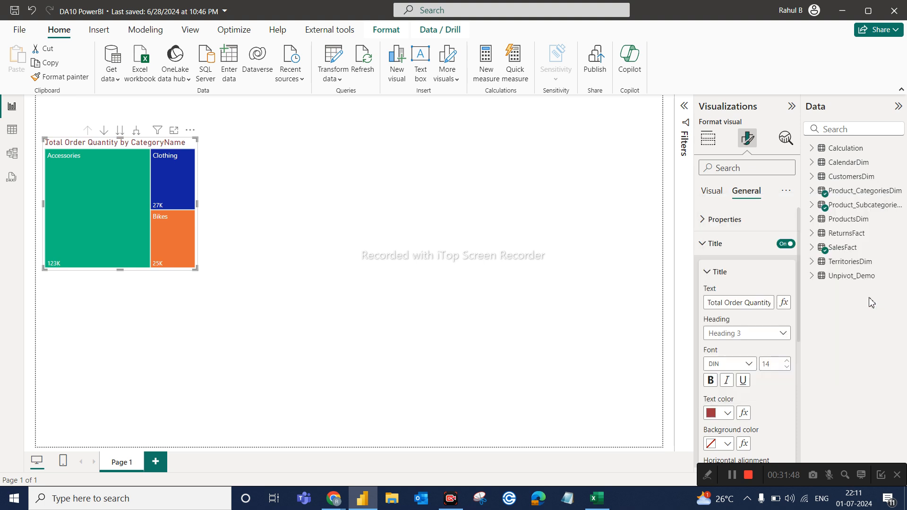
left_click(727, 412)
left_click(738, 231)
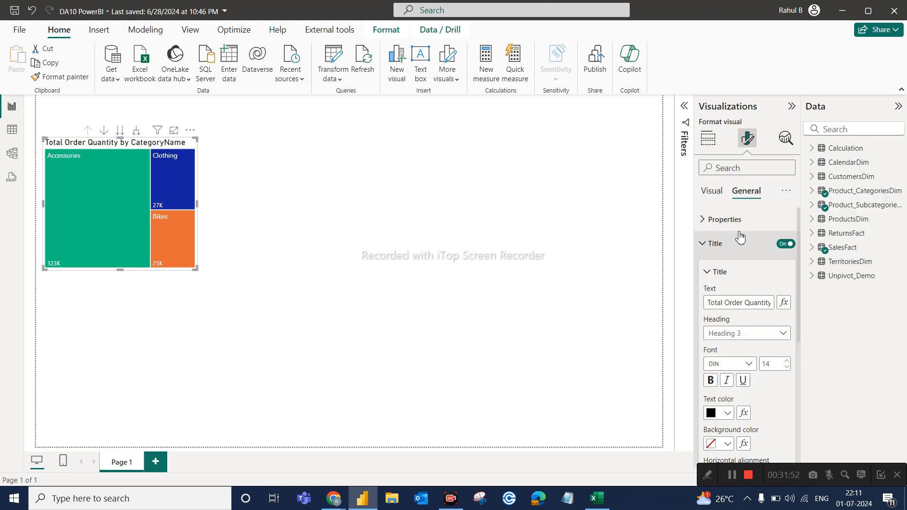
Try the green #12C080 as the treemap title's background color, then settle on white.
left_click(728, 444)
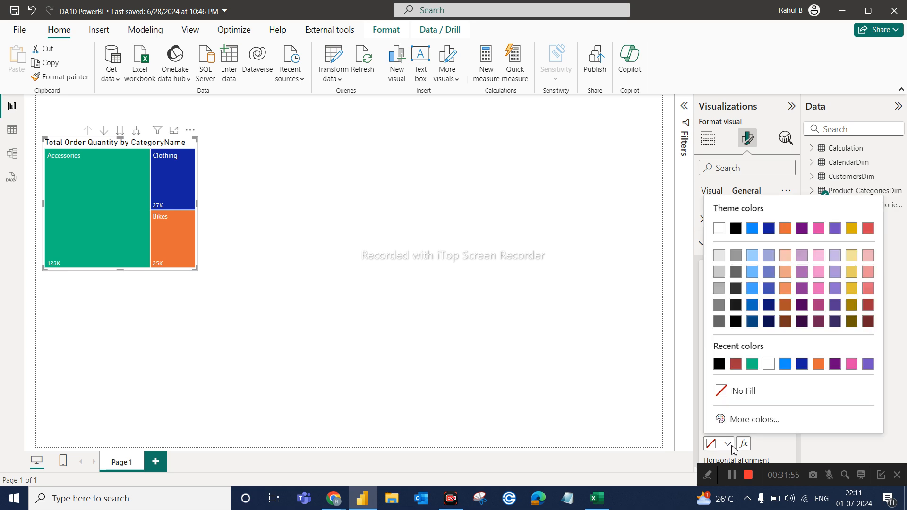
left_click(752, 365)
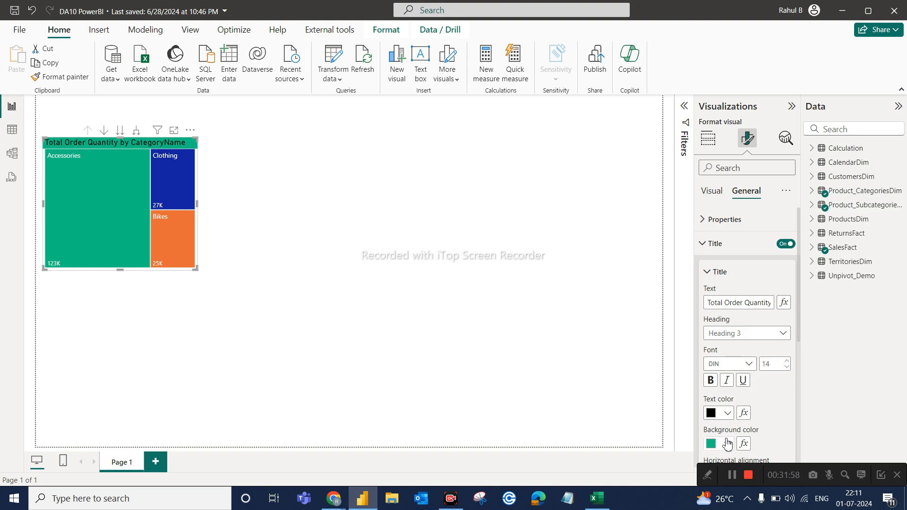
left_click(727, 443)
left_click(768, 363)
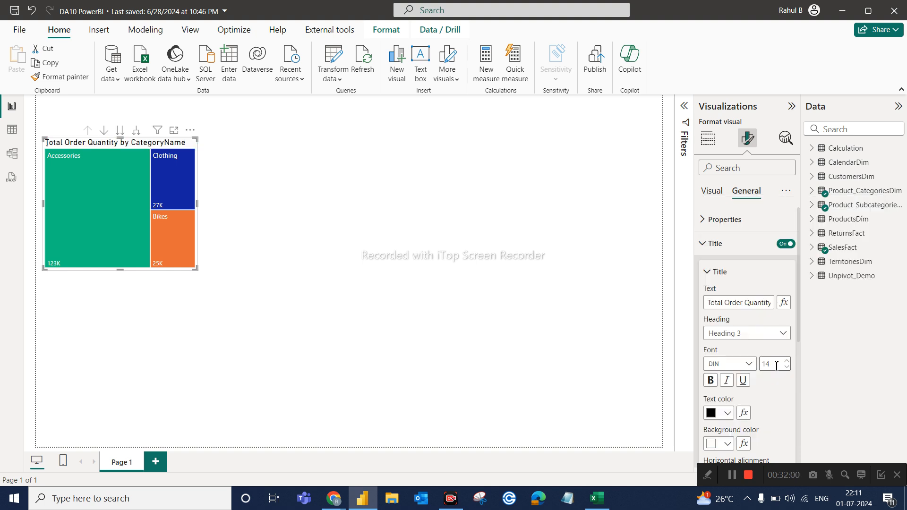
Turn on the visual border and shadow effects for the treemap and shift it slightly left to the page edge.
scroll(743, 315, "down", 5)
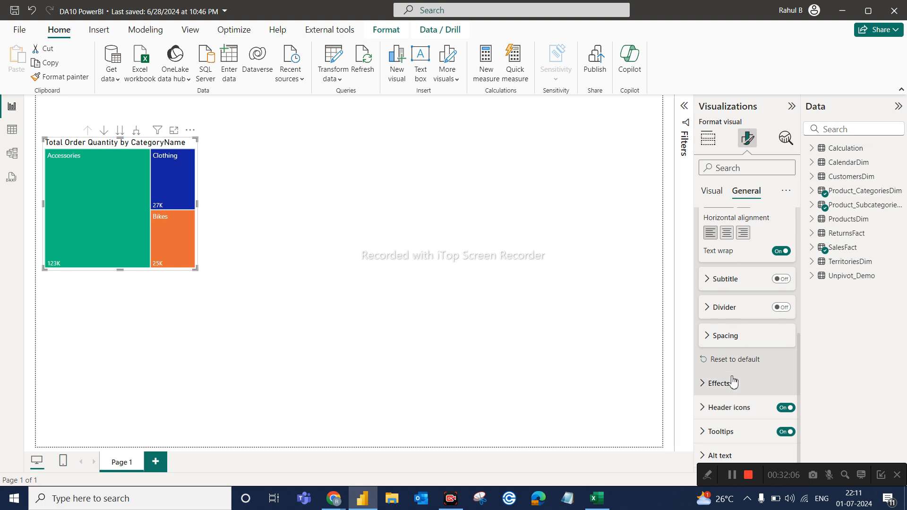
scroll(733, 373, "up", 1)
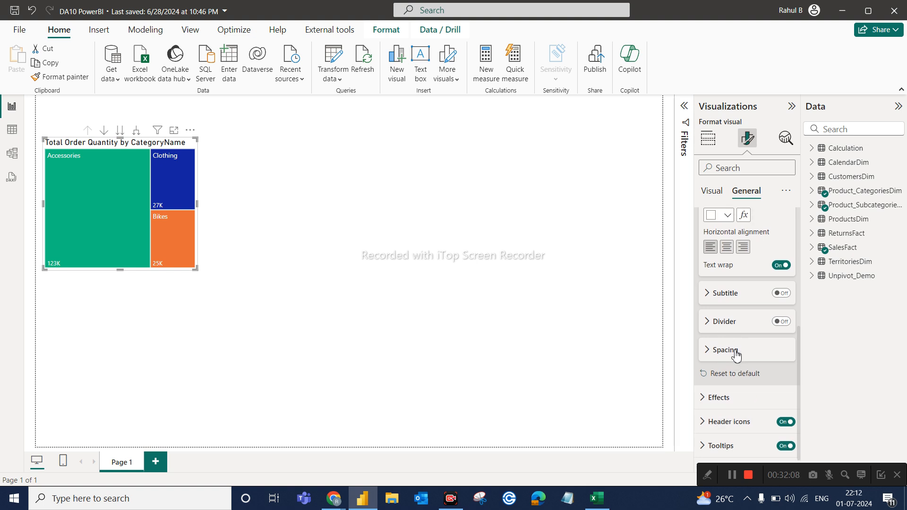
left_click(711, 400)
scroll(748, 406, "down", 4)
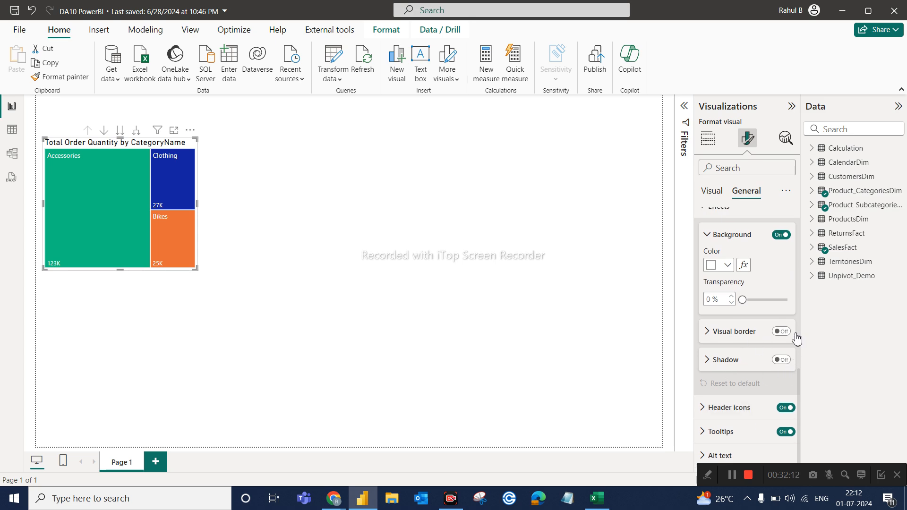
left_click(782, 332)
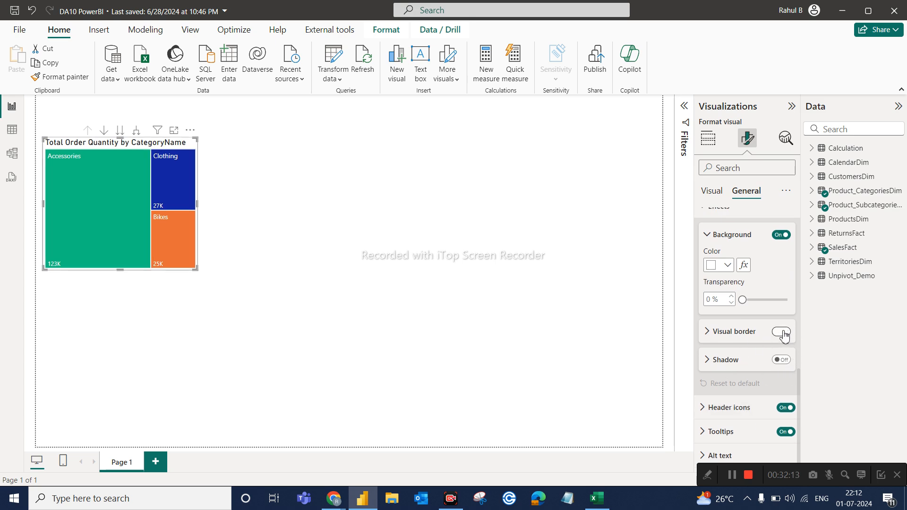
left_click(781, 360)
left_click(311, 277)
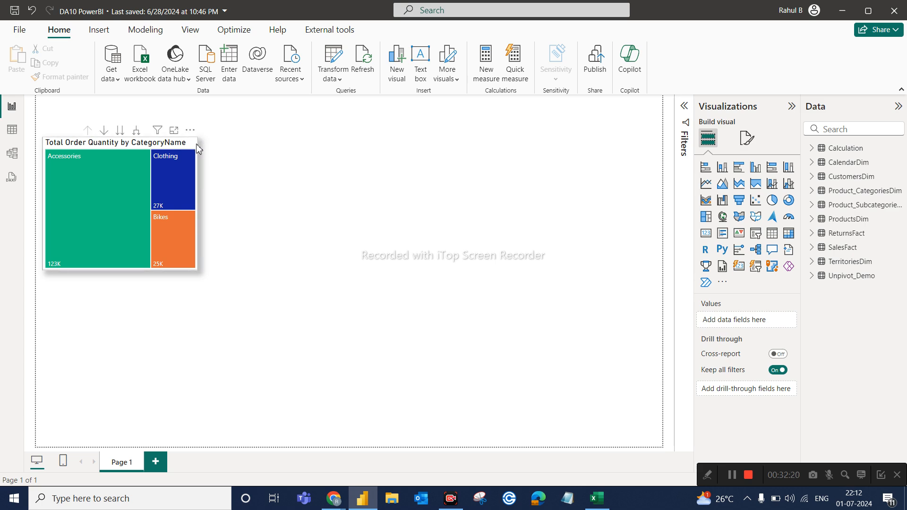
left_click(156, 206)
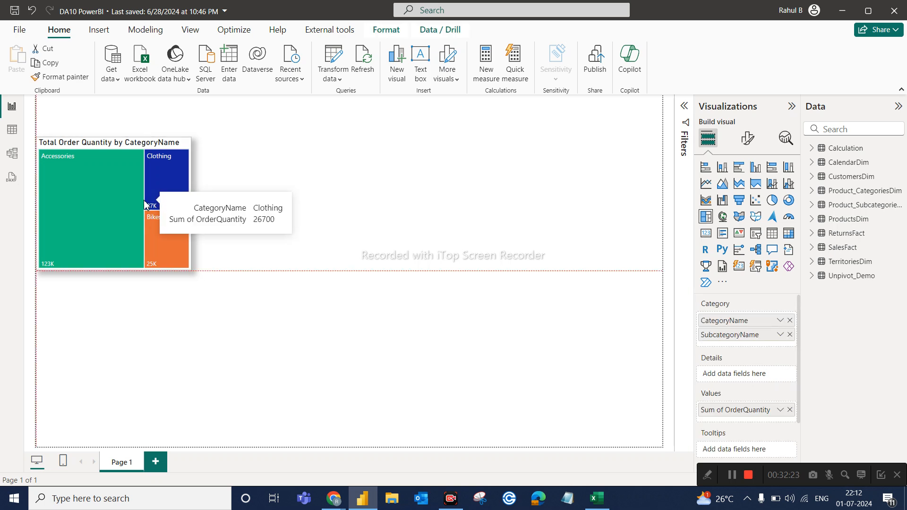
left_click(242, 188)
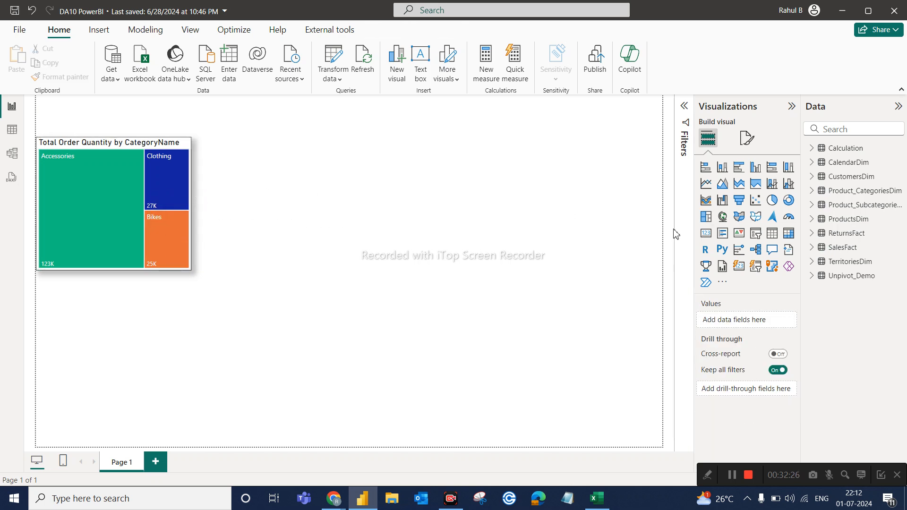
Add a slicer in the middle of the page and resize it to a wide, short box.
left_click(756, 234)
left_click_drag(110, 325, 375, 229)
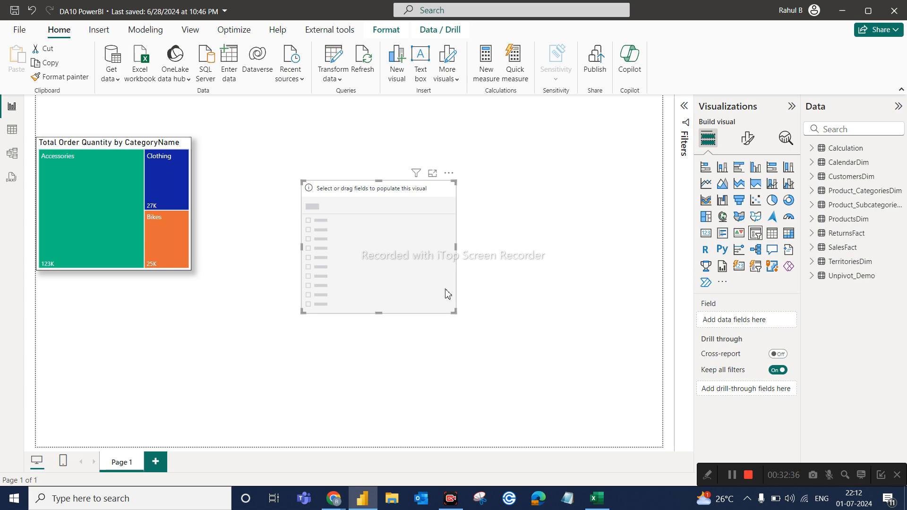
left_click_drag(454, 313, 515, 235)
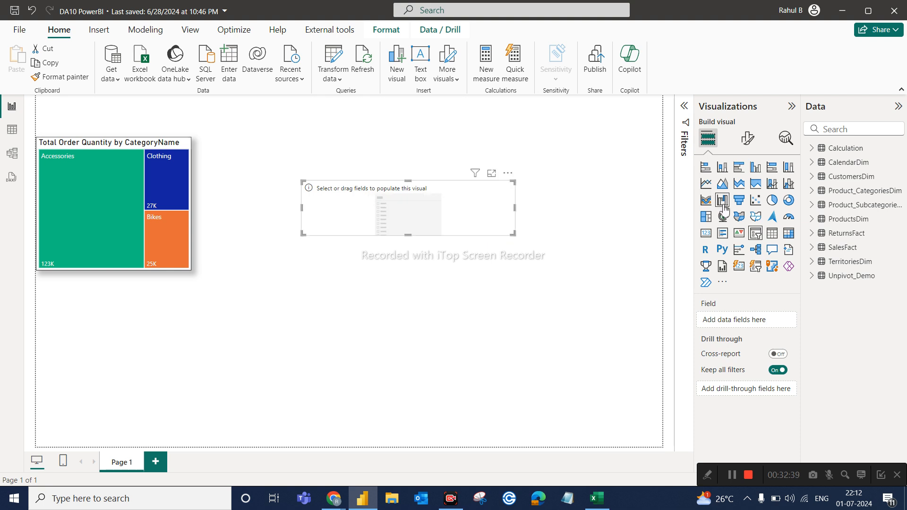
Use the Year field from the CalendarDim table as the slicer's field.
left_click(815, 150)
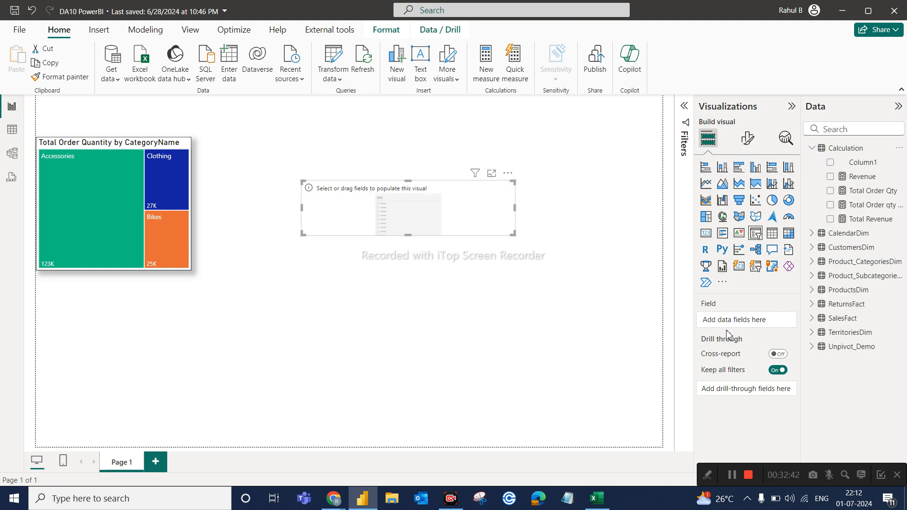
left_click(813, 148)
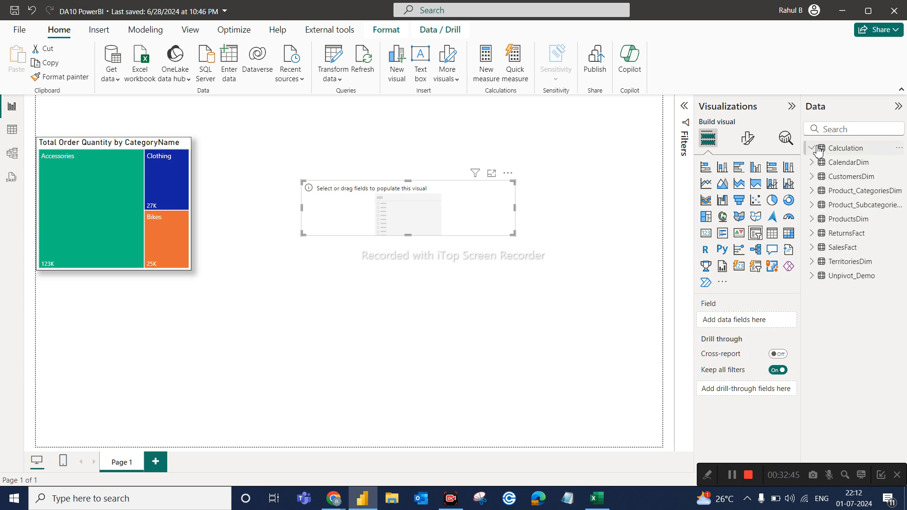
left_click(813, 163)
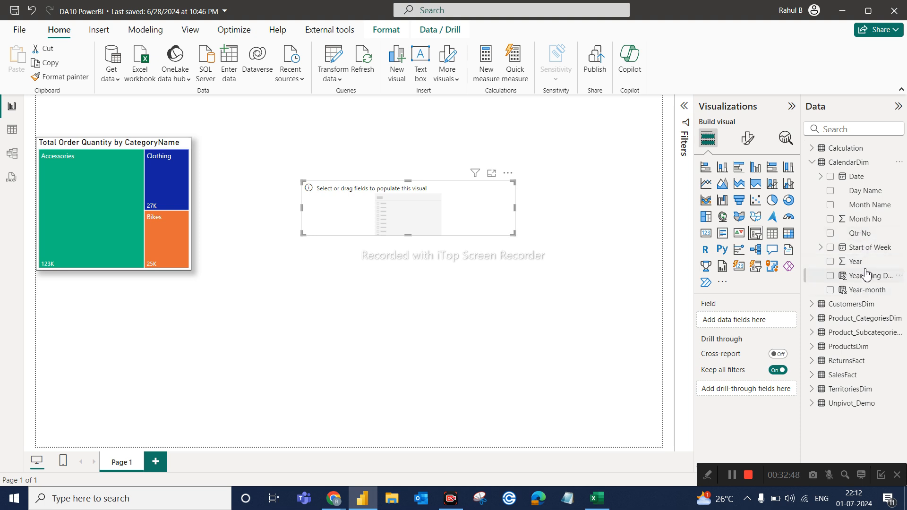
left_click_drag(855, 262, 748, 326)
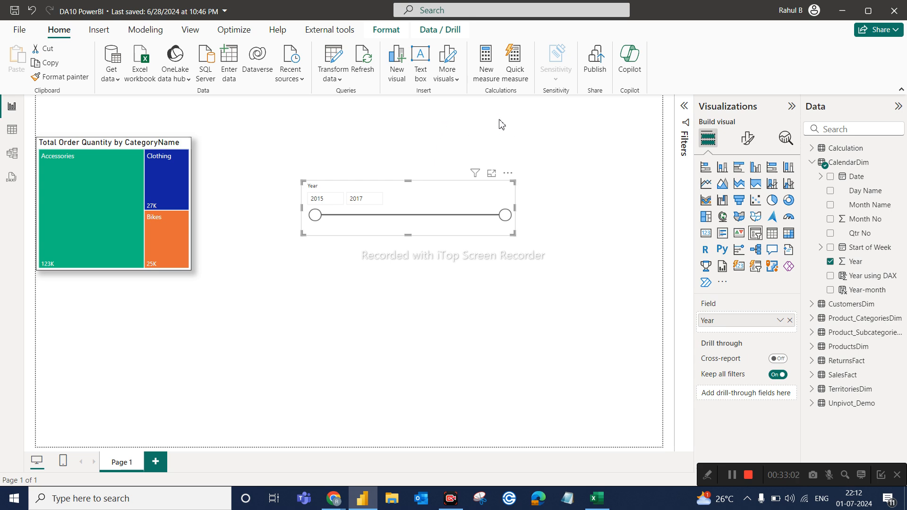
Set the Year slicer's style to Vertical list and make the slicer a narrow box near the top of the page.
left_click(747, 138)
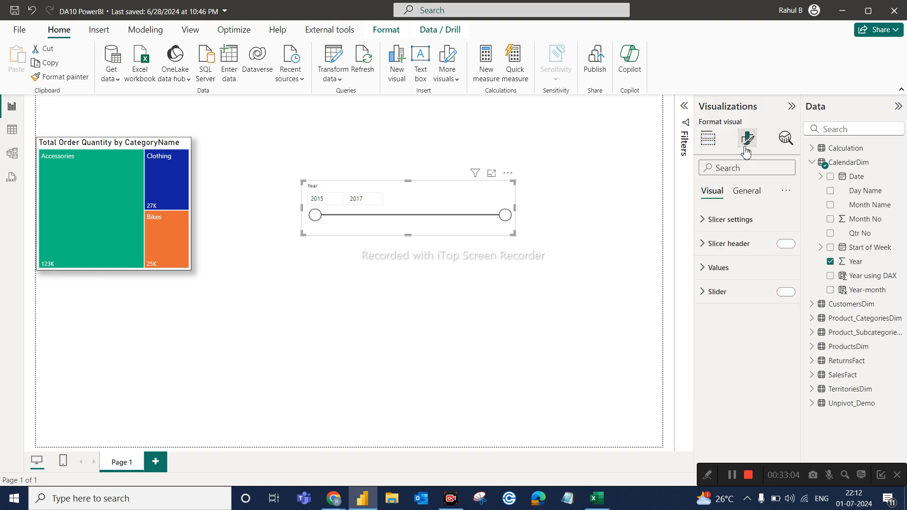
left_click(723, 222)
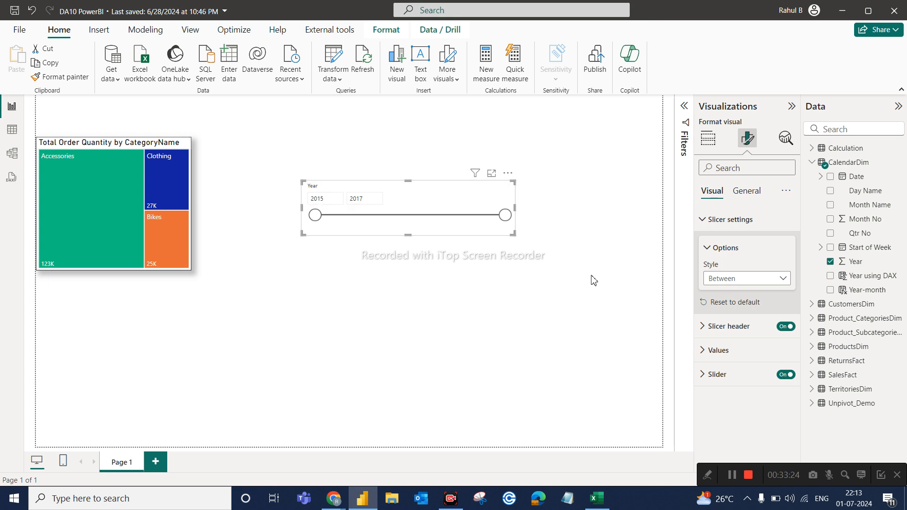
left_click(722, 281)
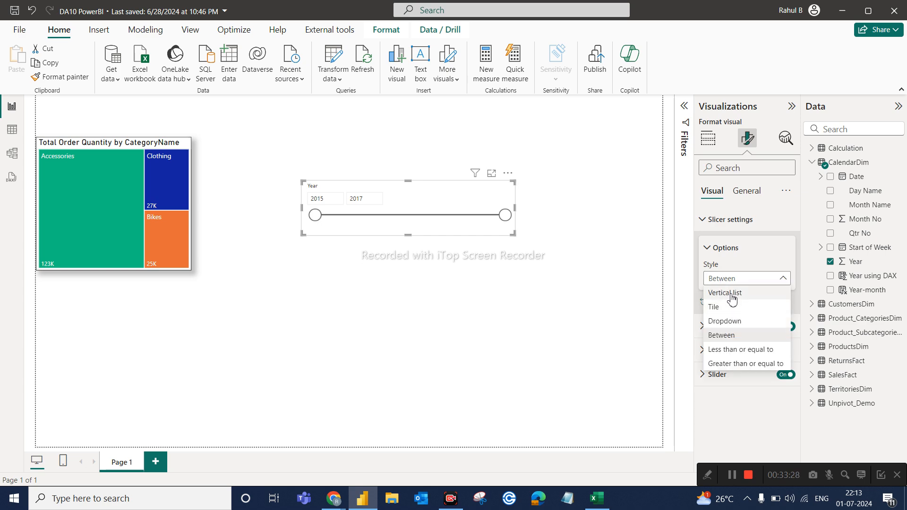
left_click(731, 298)
left_click_drag(514, 233, 391, 189)
Filter the treemap by 2015, 2016 and 2017 in turn with the Year slicer, then clear the selection.
left_click(376, 162)
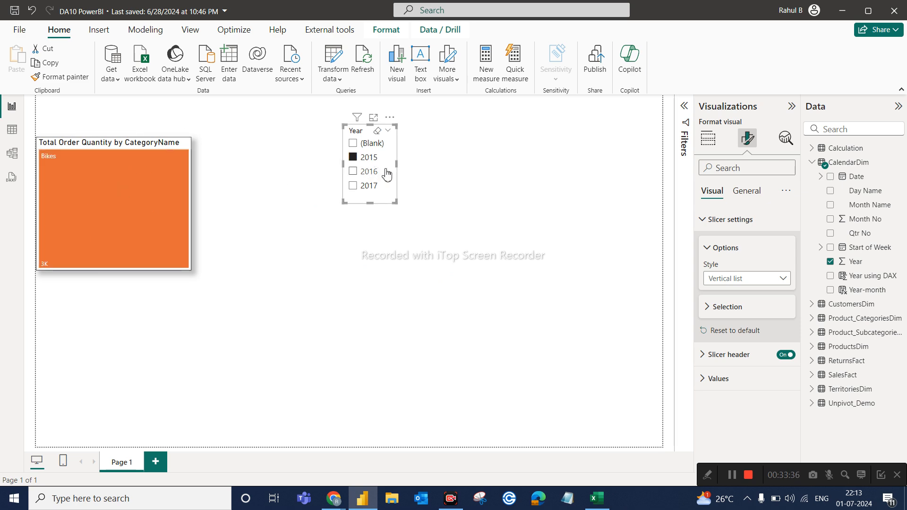
left_click(364, 173)
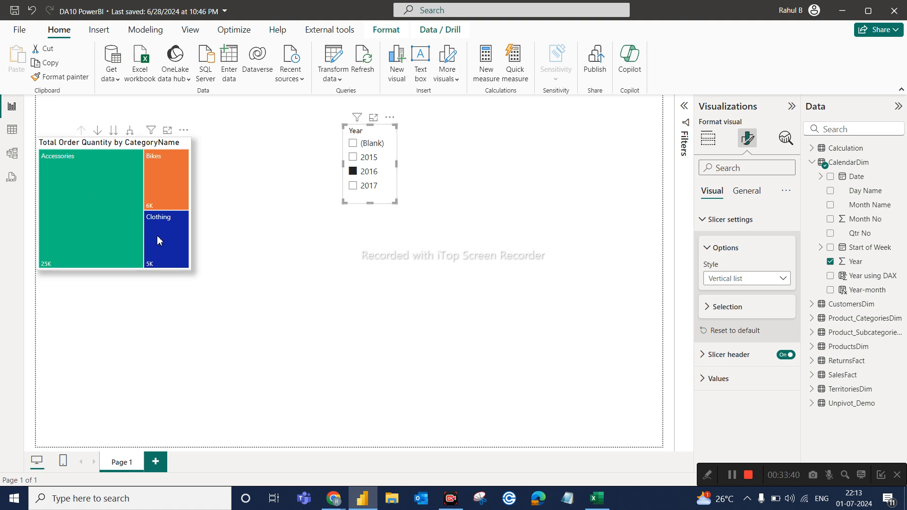
left_click(359, 186)
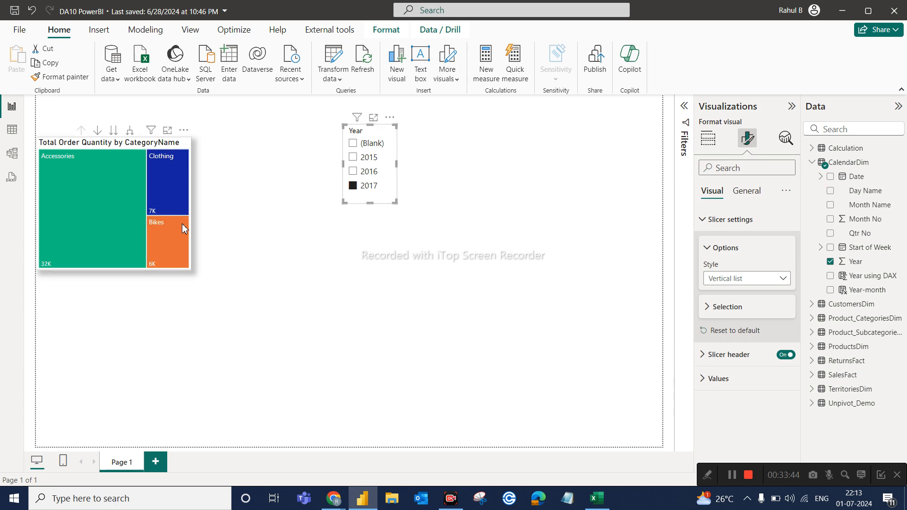
left_click(362, 192)
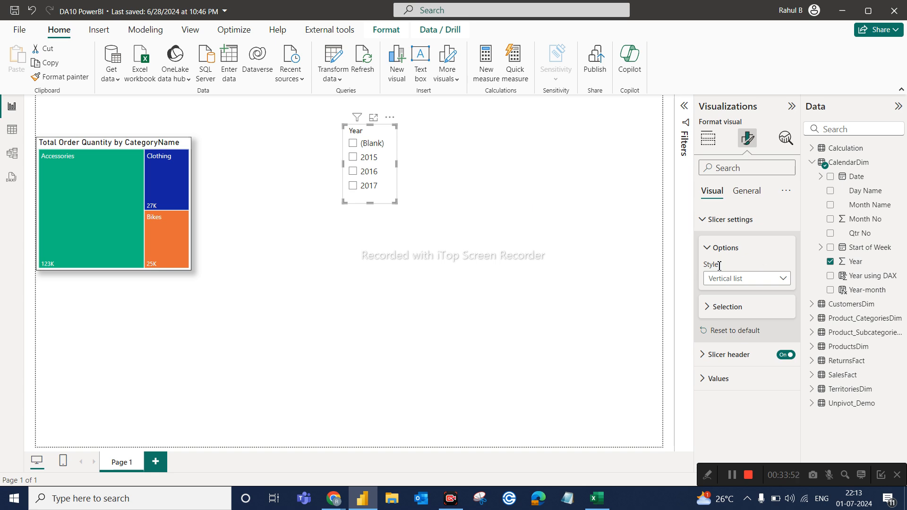
Set the Year slicer's style to Dropdown, reduce its height and place it directly above the treemap.
left_click(735, 283)
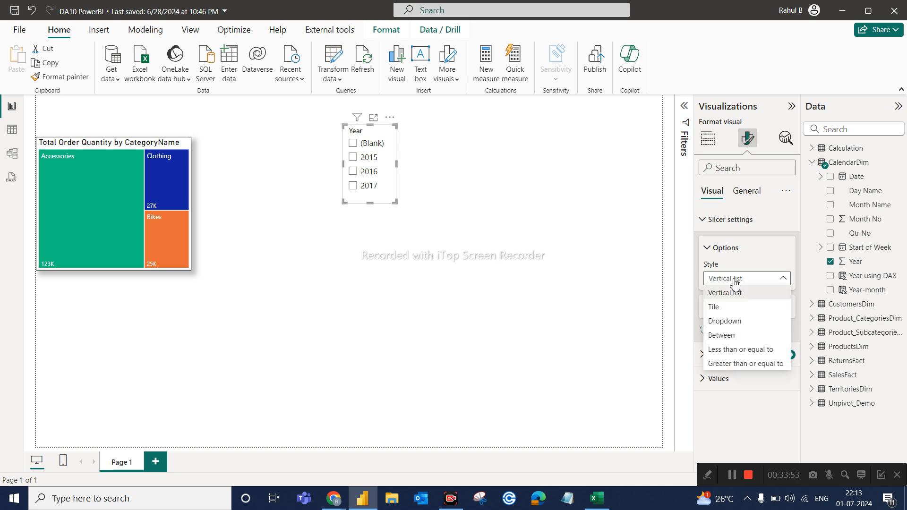
left_click(734, 322)
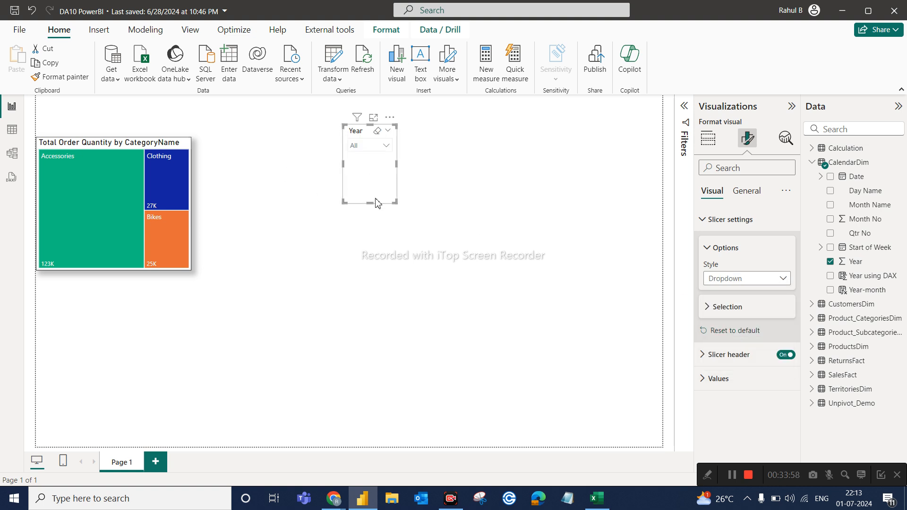
left_click_drag(372, 204, 64, 110)
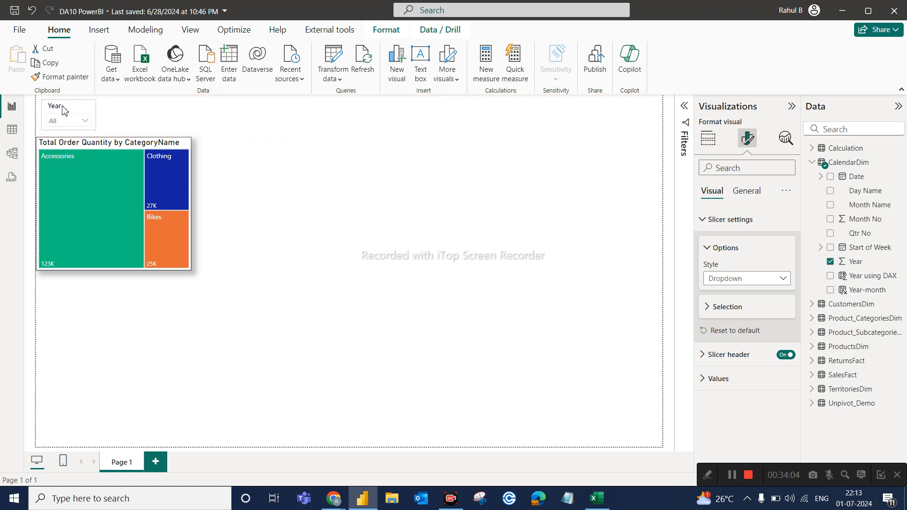
Expand the Year slicer's list to view the available years, collapse it, and leave the slicer selected.
left_click(67, 111)
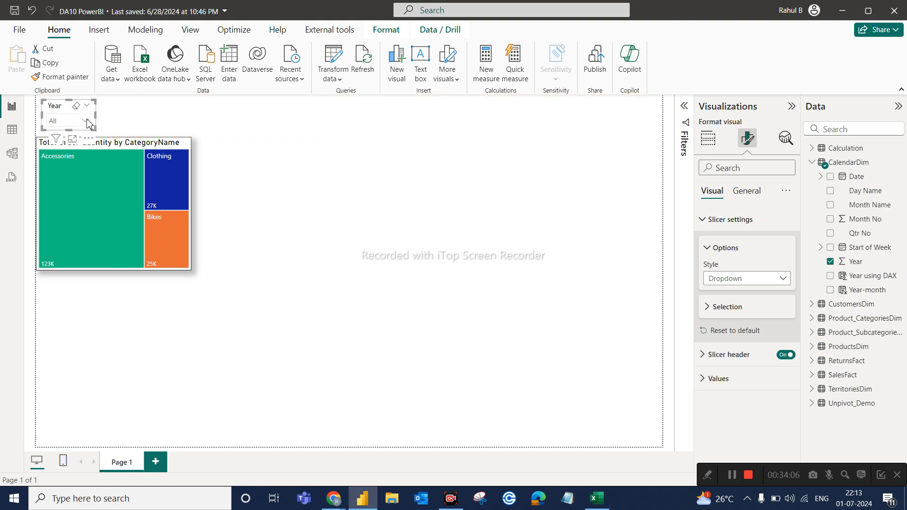
left_click(86, 120)
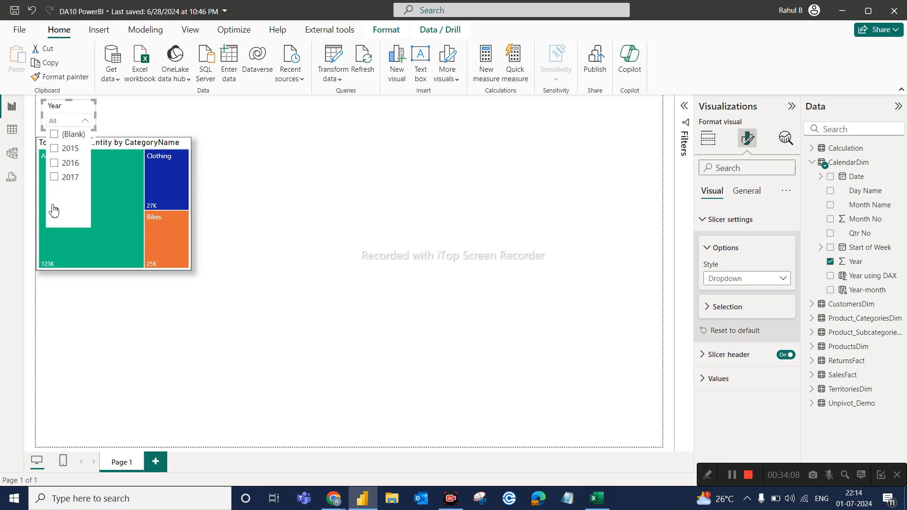
left_click(86, 122)
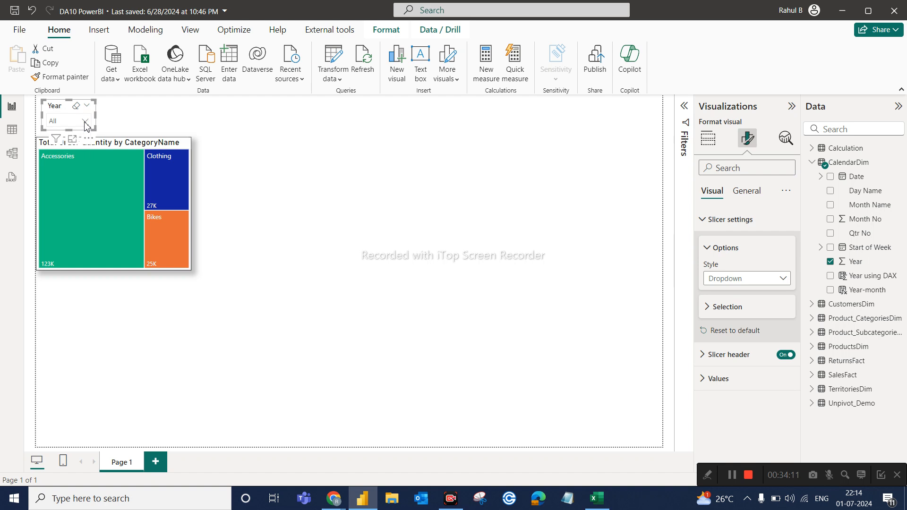
left_click(123, 122)
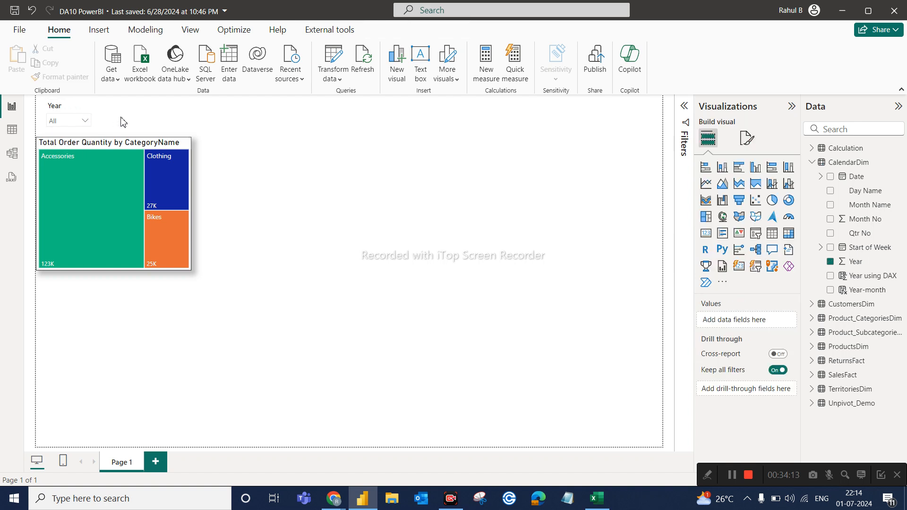
left_click(56, 105)
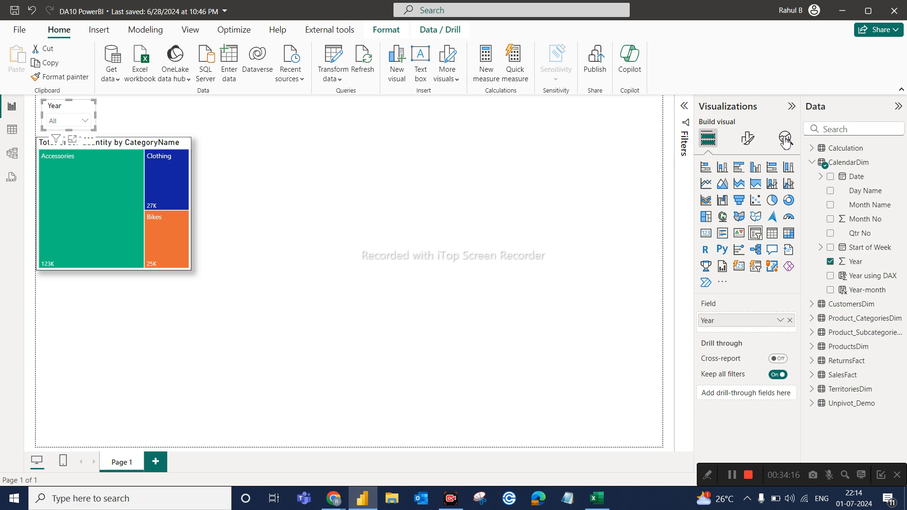
Turn on the visual border and shadow for the Year slicer and extend its left edge to line up with the treemap.
left_click(754, 142)
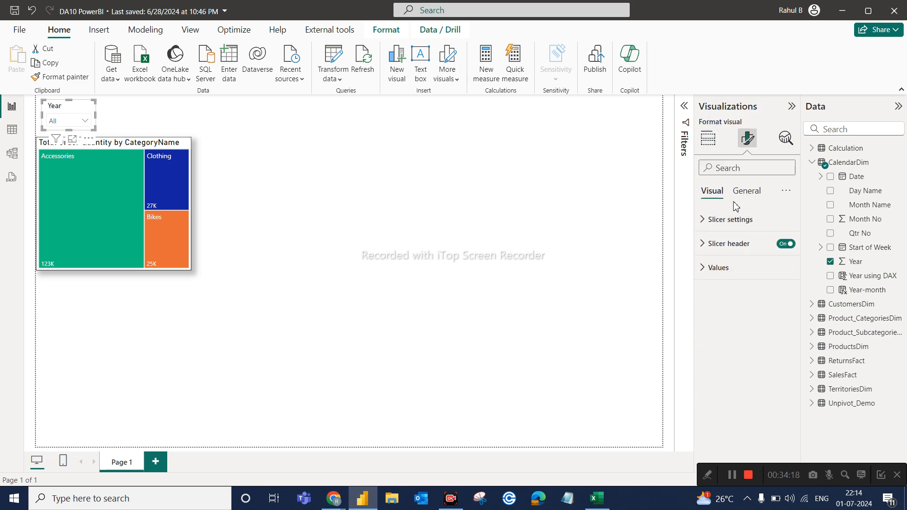
left_click(746, 194)
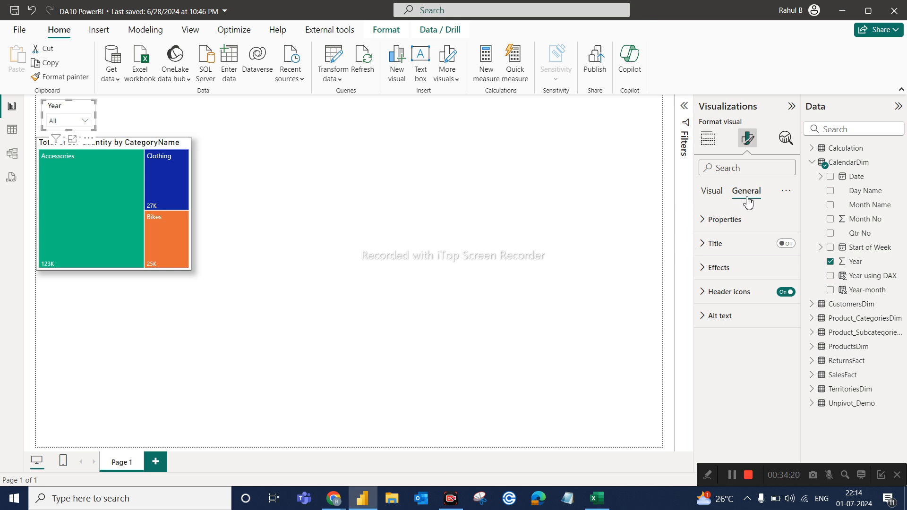
left_click(716, 266)
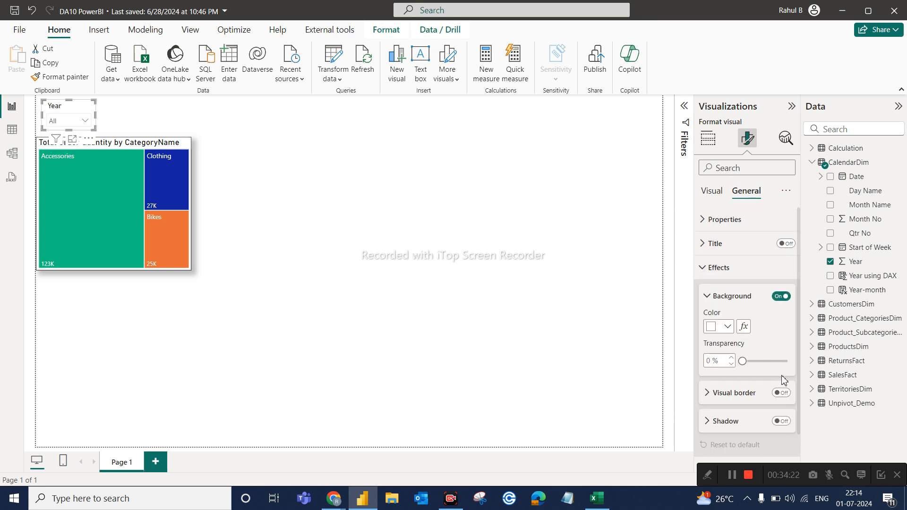
left_click(780, 394)
left_click(782, 421)
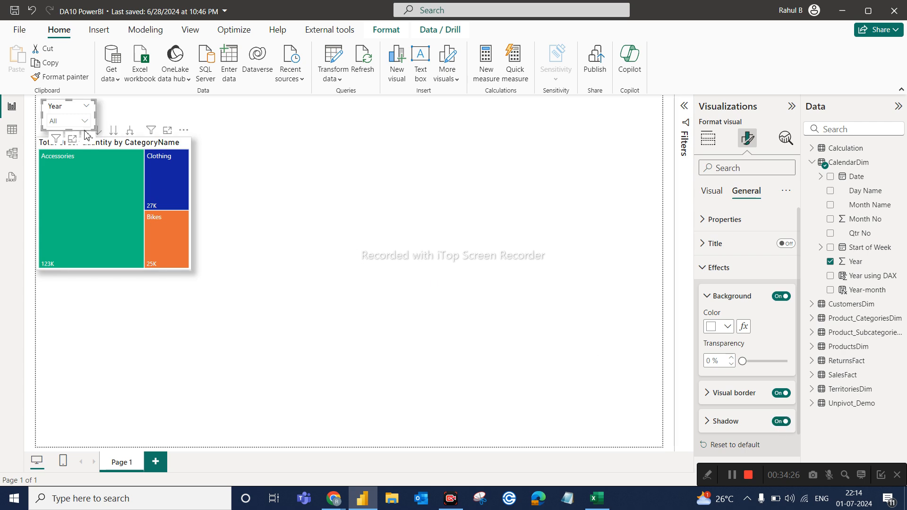
left_click_drag(39, 118, 34, 118)
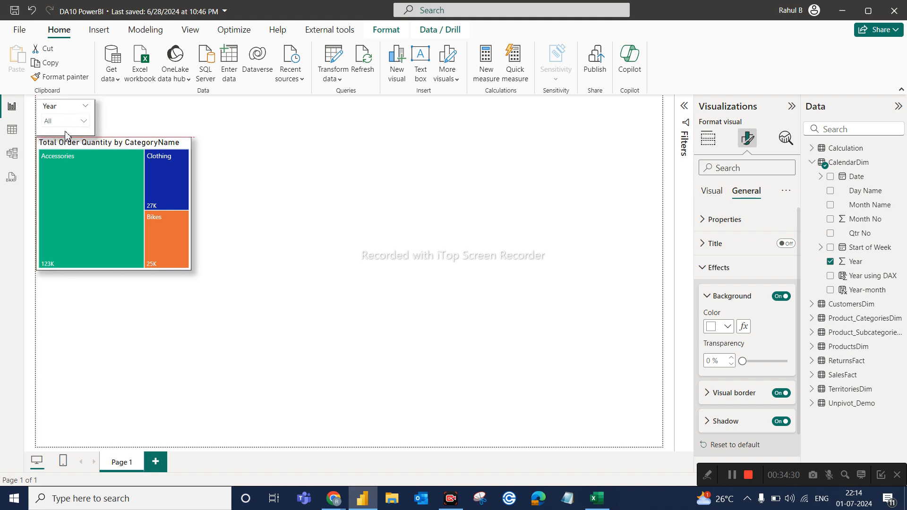
left_click(125, 115)
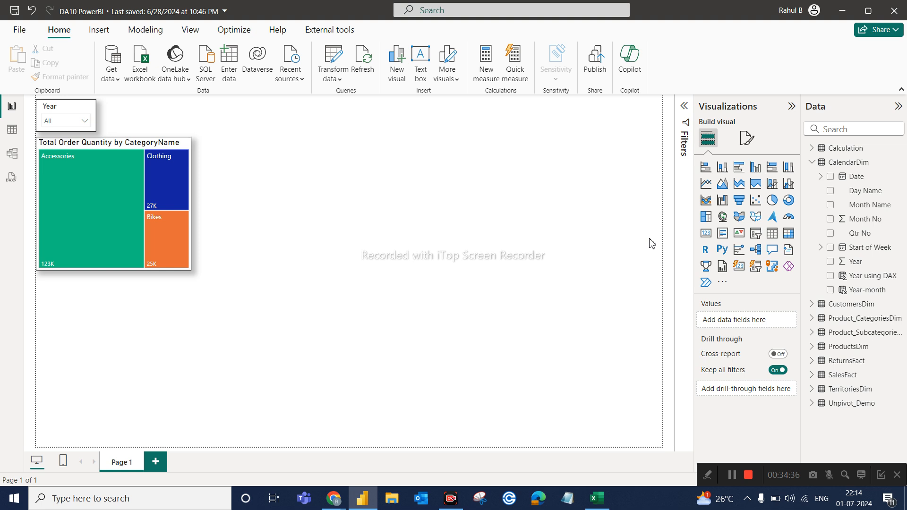
Check the Year slicer's dropdown list by expanding and collapsing it, then deselect the slicer.
left_click(59, 116)
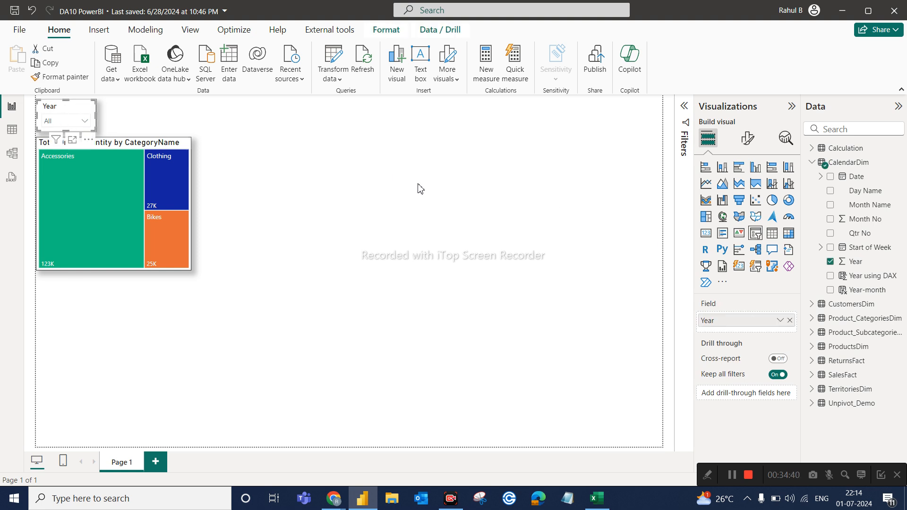
left_click(85, 123)
left_click(85, 124)
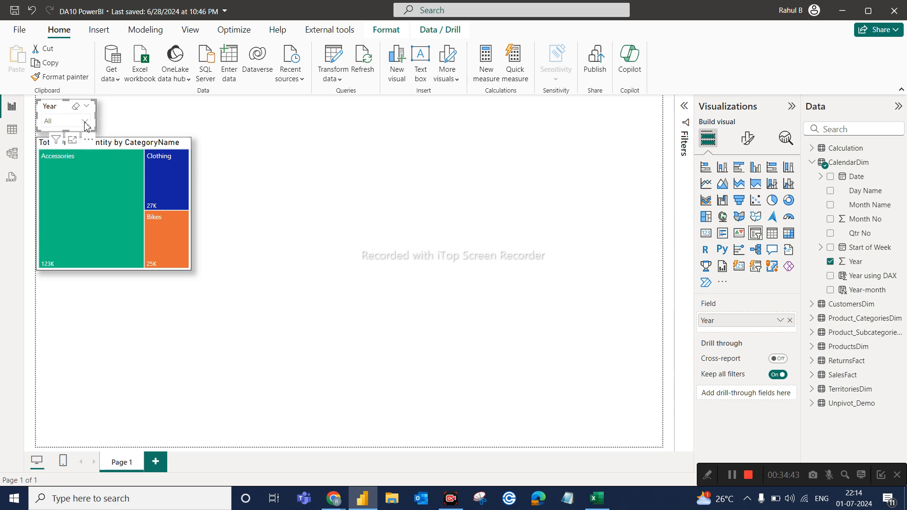
left_click(304, 113)
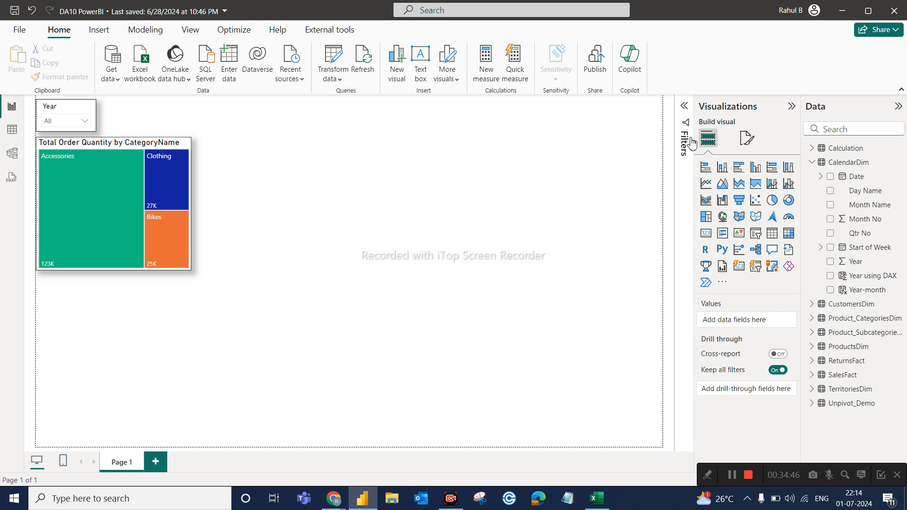
Show the report filters, add CategoryName as a filter on all pages and limit it to Accessories.
left_click(684, 107)
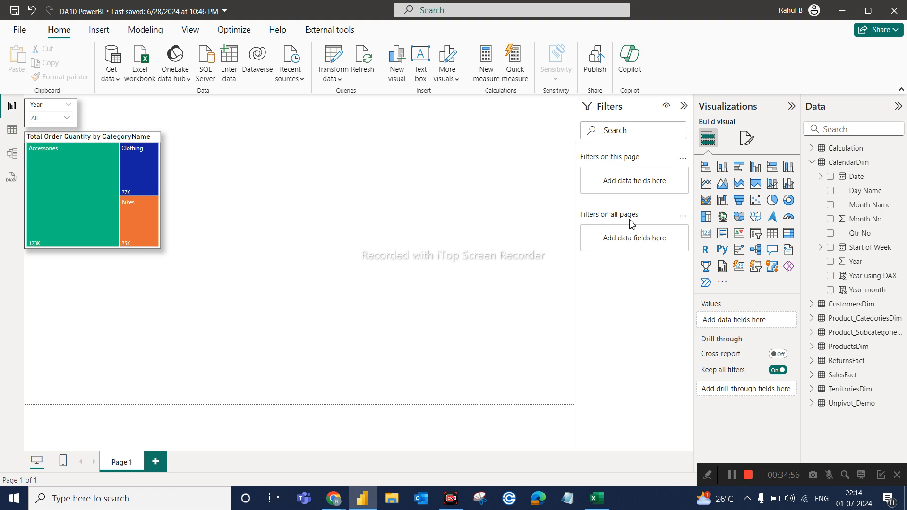
left_click(35, 111)
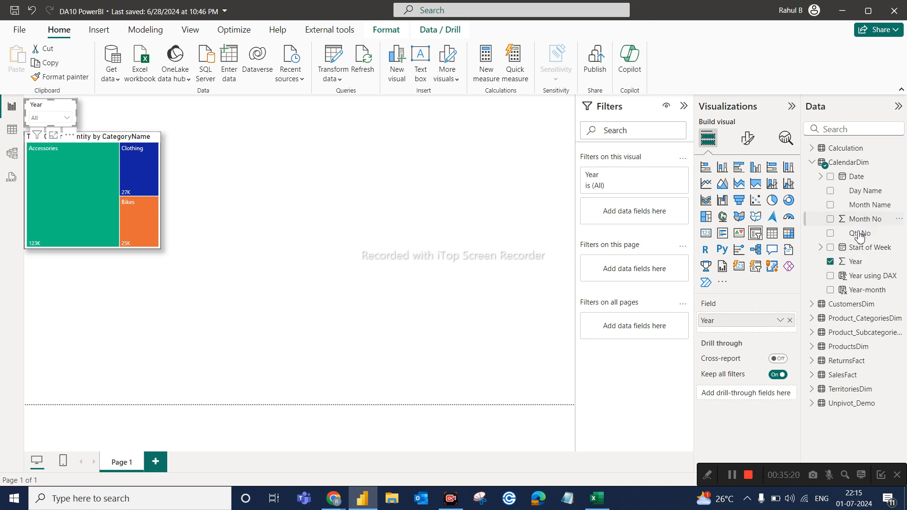
left_click(855, 128)
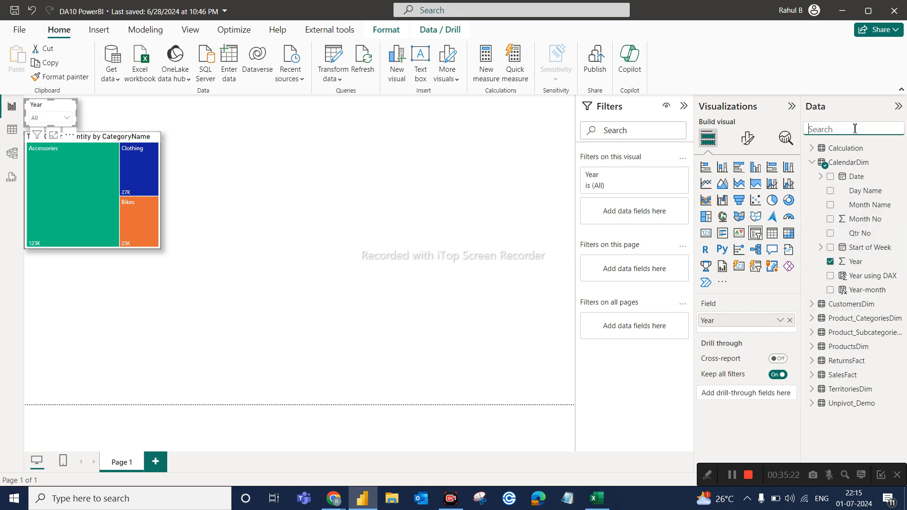
type("cate")
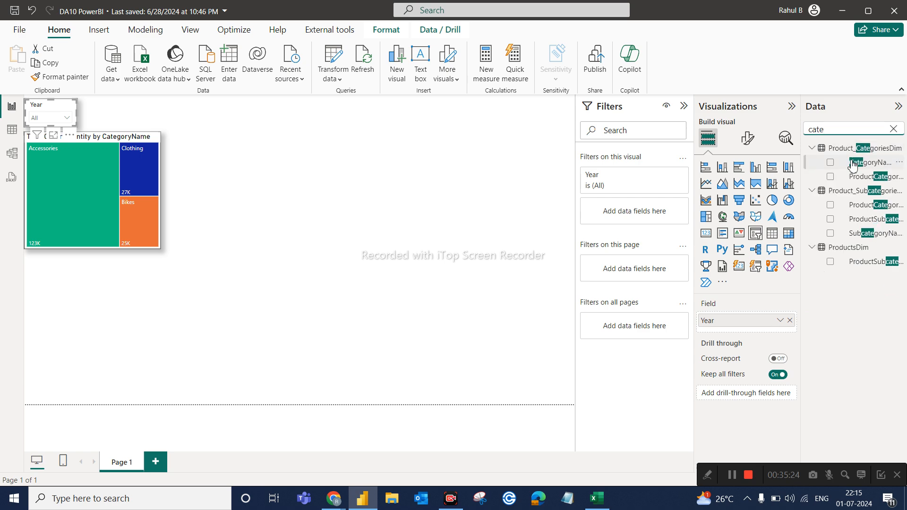
left_click_drag(868, 162, 645, 328)
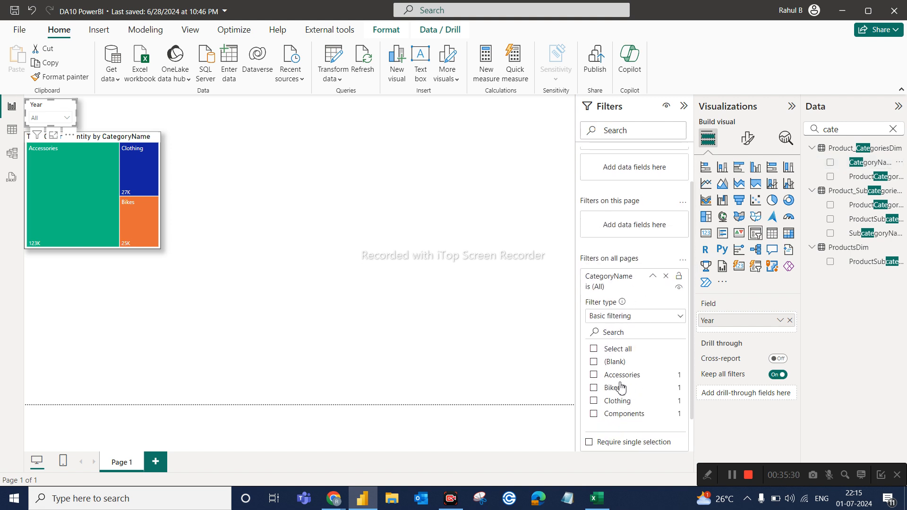
left_click(618, 376)
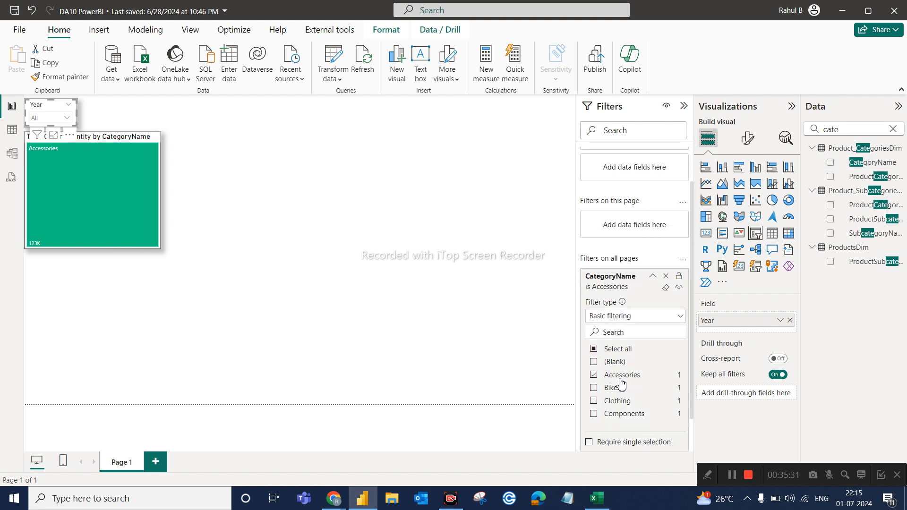
left_click(531, 377)
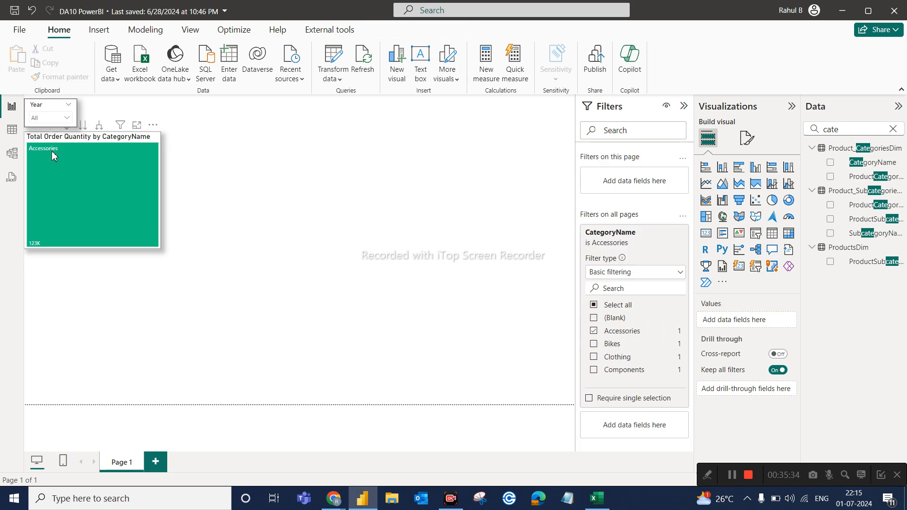
Add a second report page and remove the CategoryName filter that applies to all pages.
left_click(156, 462)
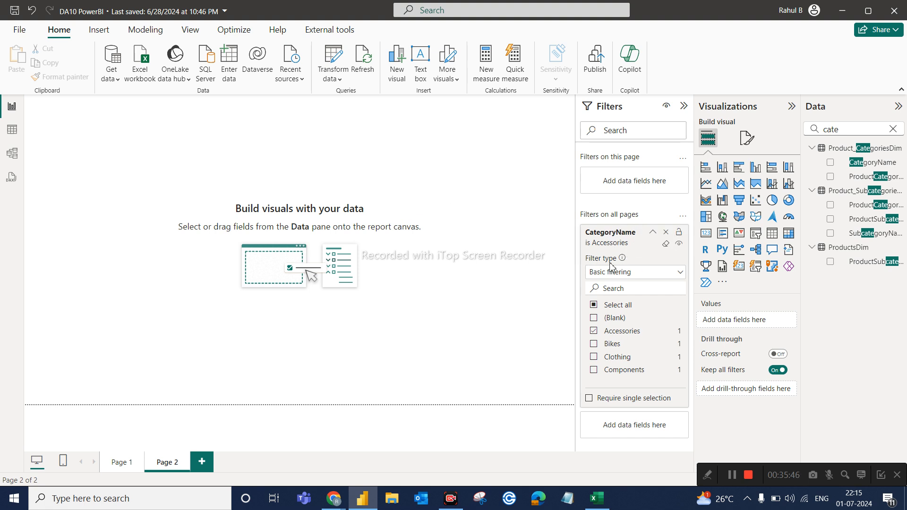
left_click(667, 233)
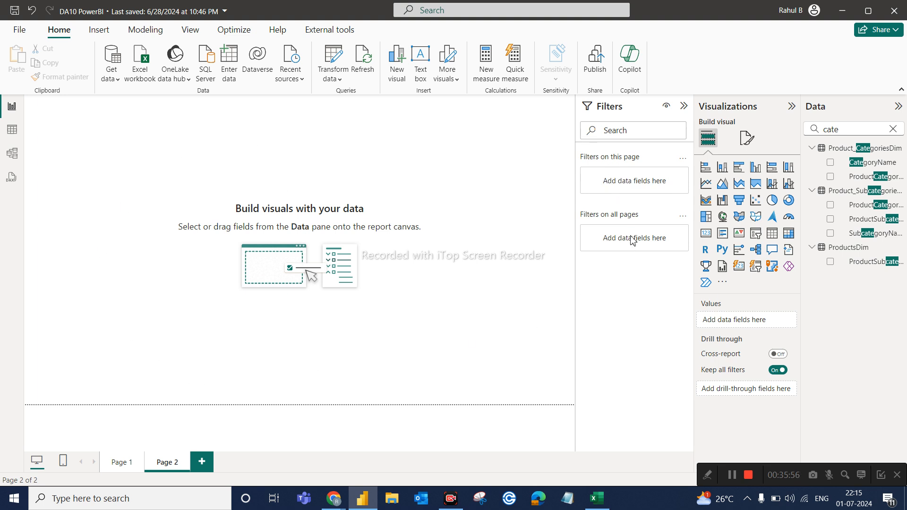
Add CategoryName as a page-level filter on Page 2, and compare the filters of Page 1 and Page 2.
left_click_drag(898, 159, 634, 181)
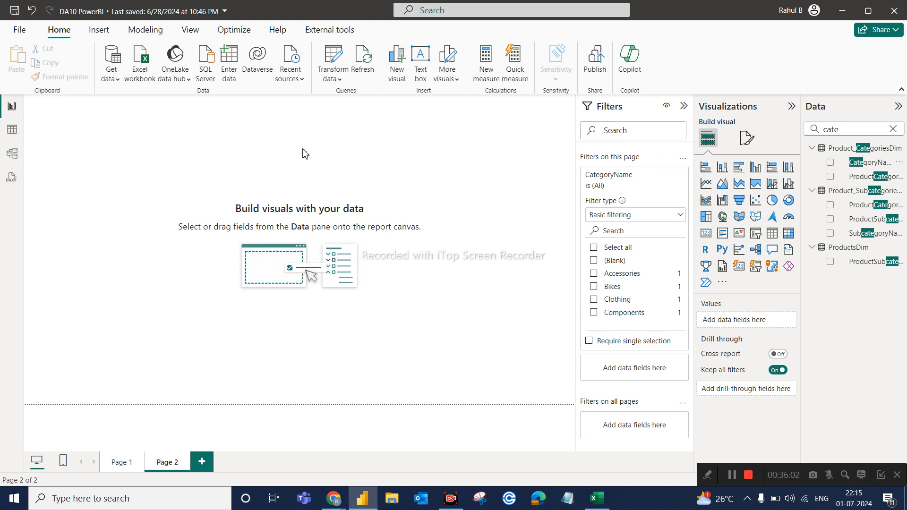
left_click(122, 462)
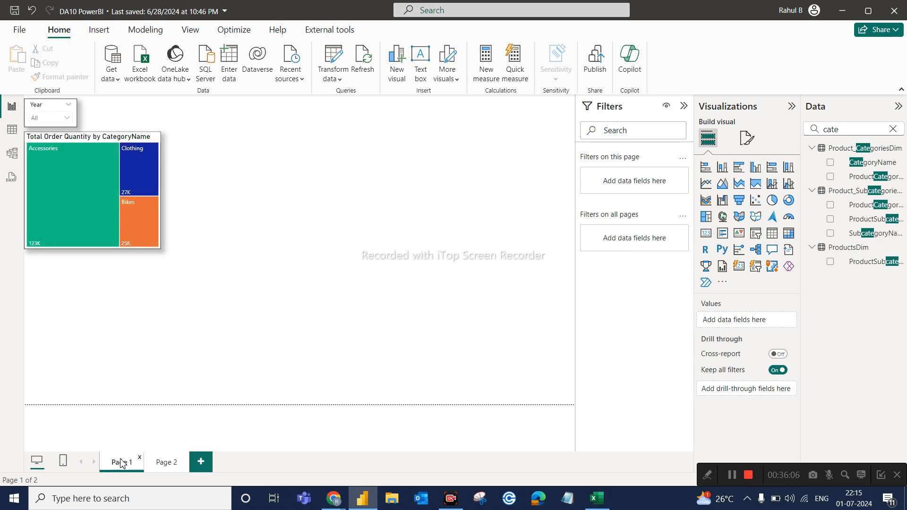
left_click(166, 465)
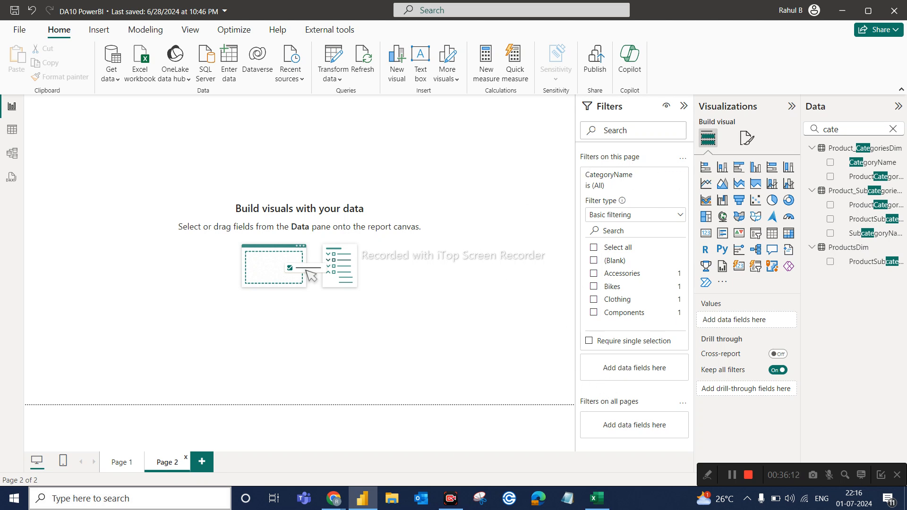
left_click(123, 463)
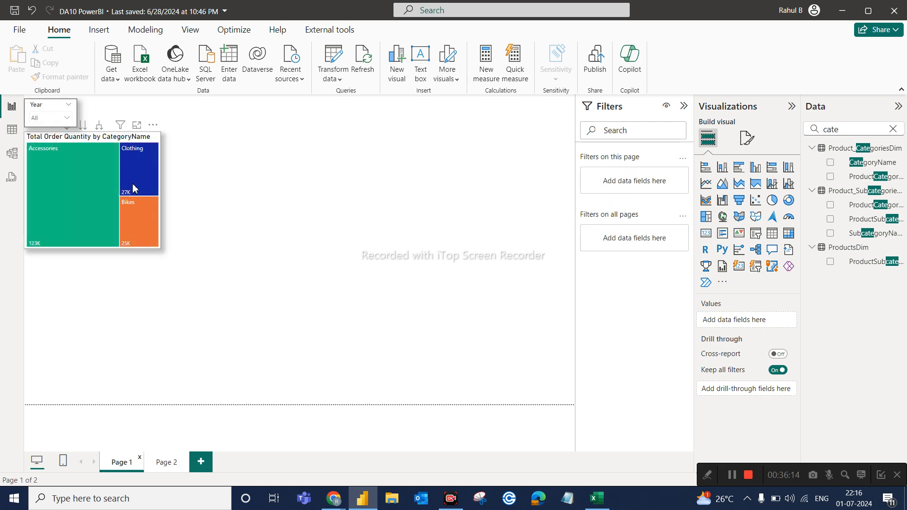
Limit the treemap's own visual-level CategoryName filter on Page 1 to Accessories.
left_click(43, 106)
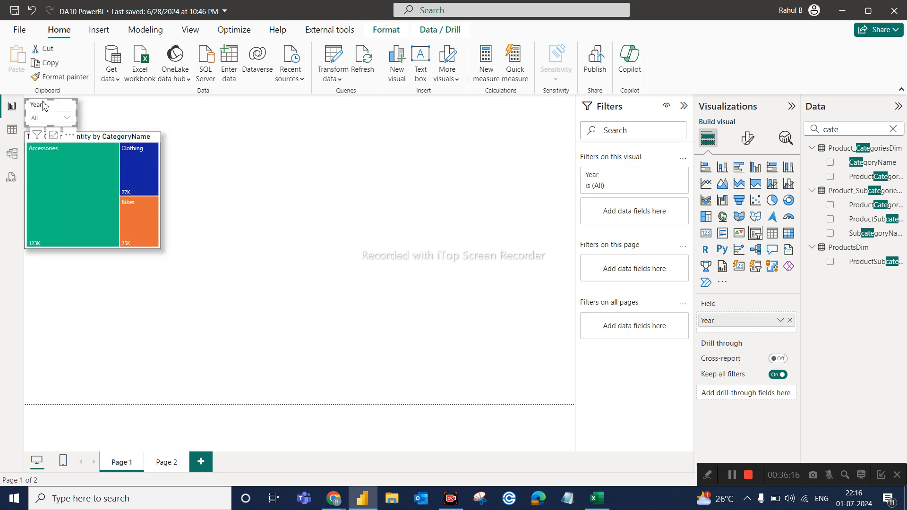
left_click(159, 144)
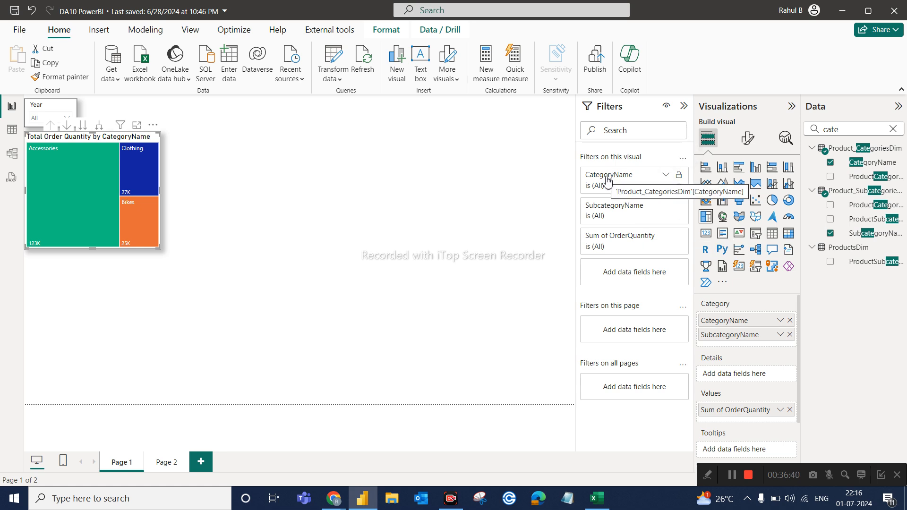
left_click(666, 175)
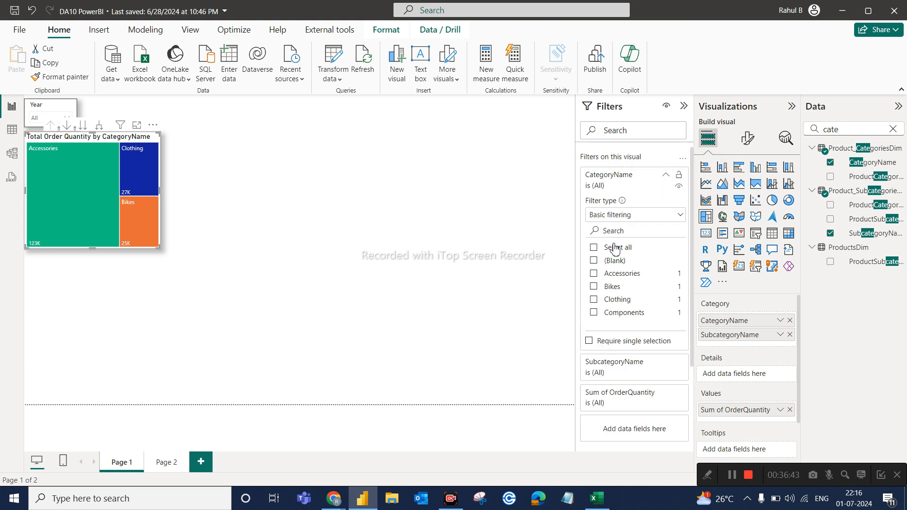
left_click(613, 274)
left_click(512, 246)
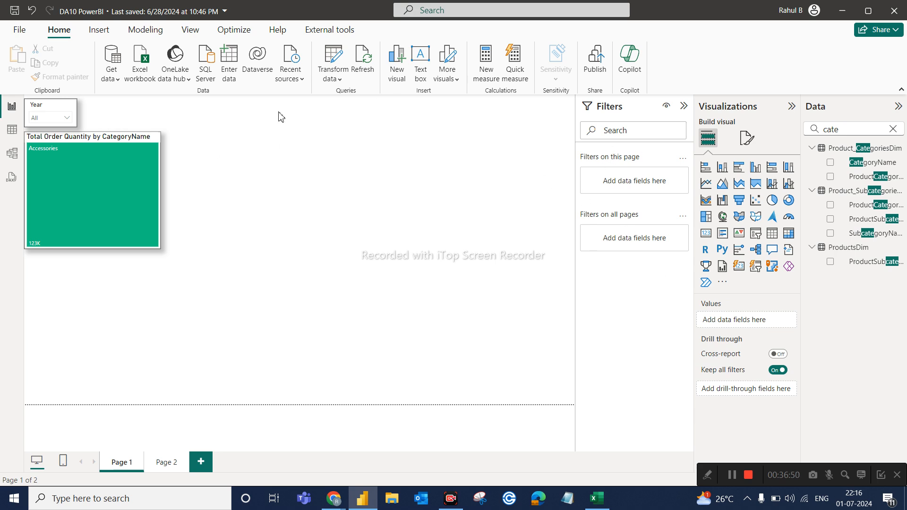
Compare the visual-level filters of the treemap and the Year slicer by selecting each visual in turn.
left_click(123, 137)
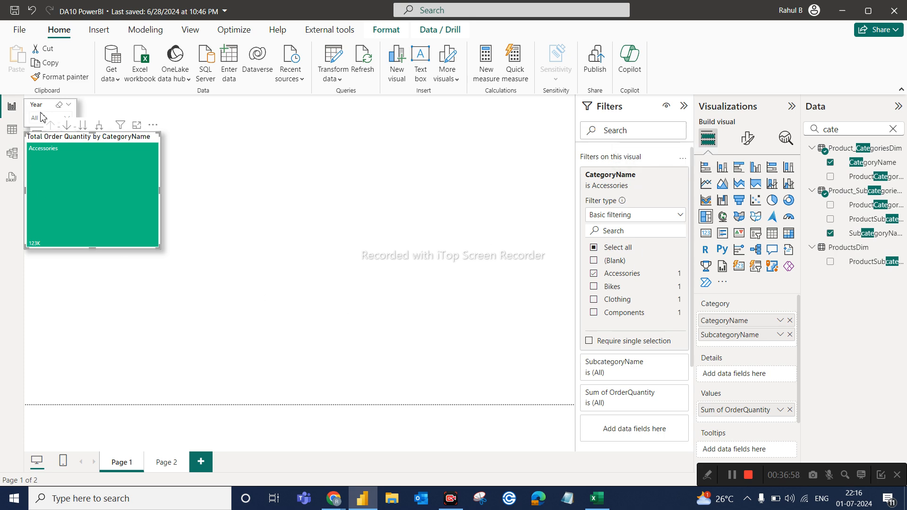
left_click(528, 172)
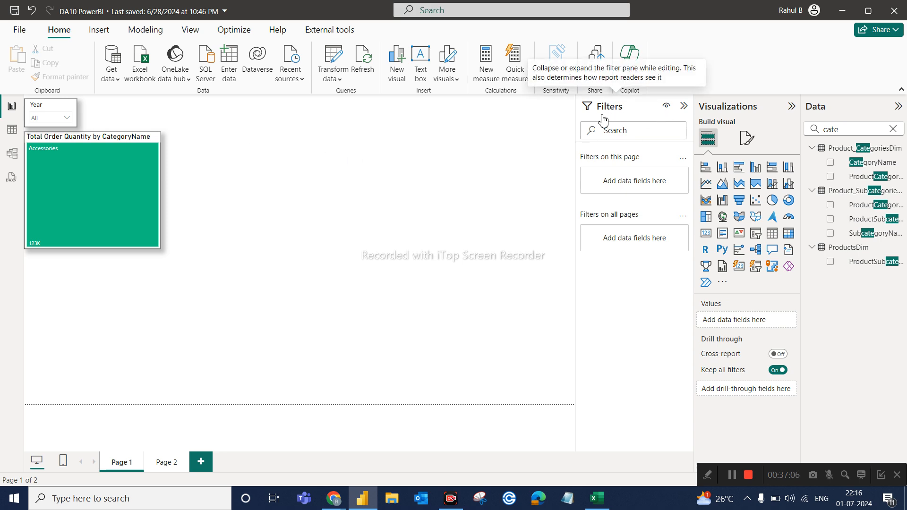
left_click(40, 110)
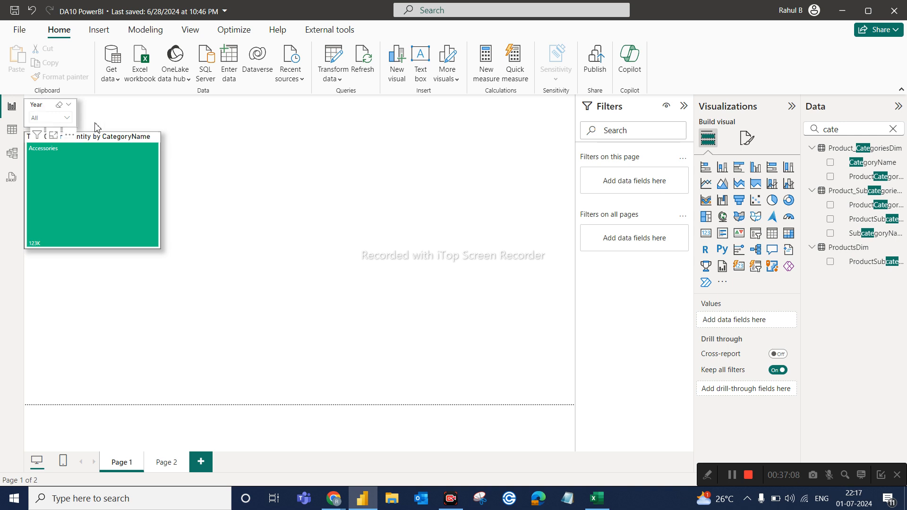
left_click(101, 137)
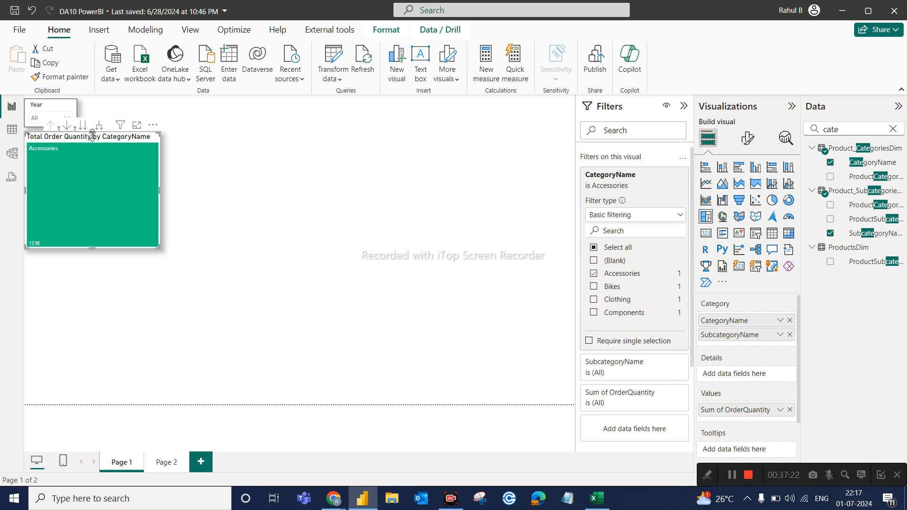
left_click(226, 148)
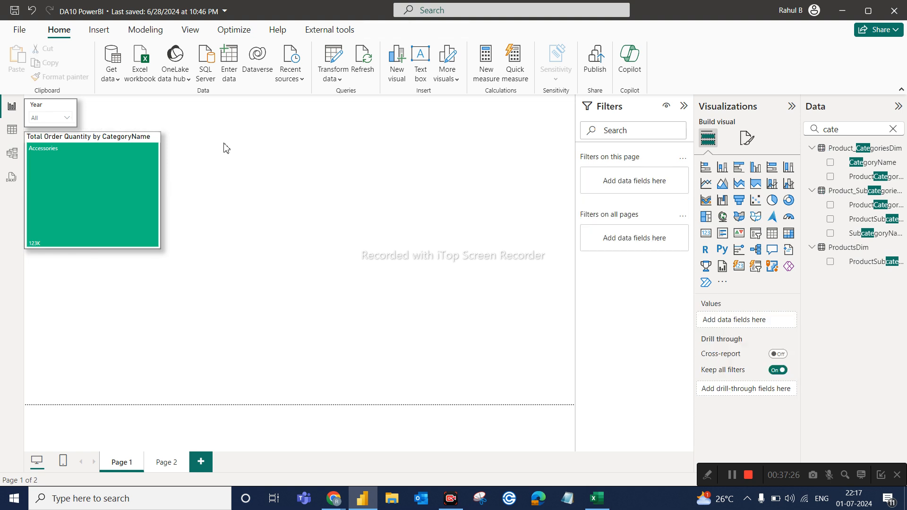
left_click(34, 110)
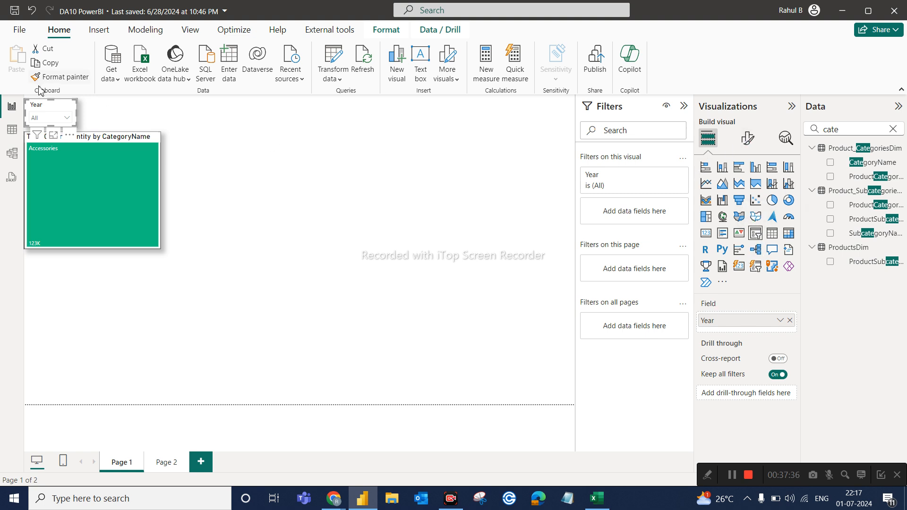
left_click(115, 136)
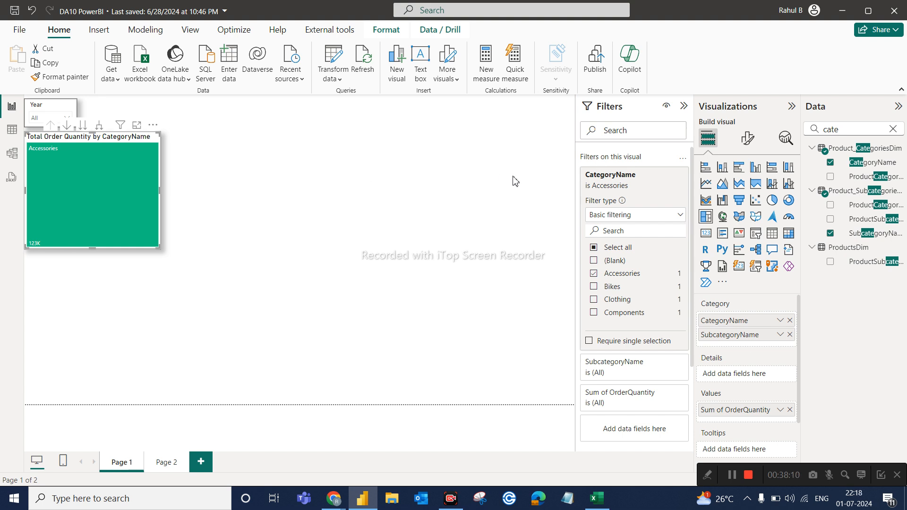
Filter the treemap by 2015 with the Year slicer, clear the selection, and choose 2015 again.
left_click(60, 119)
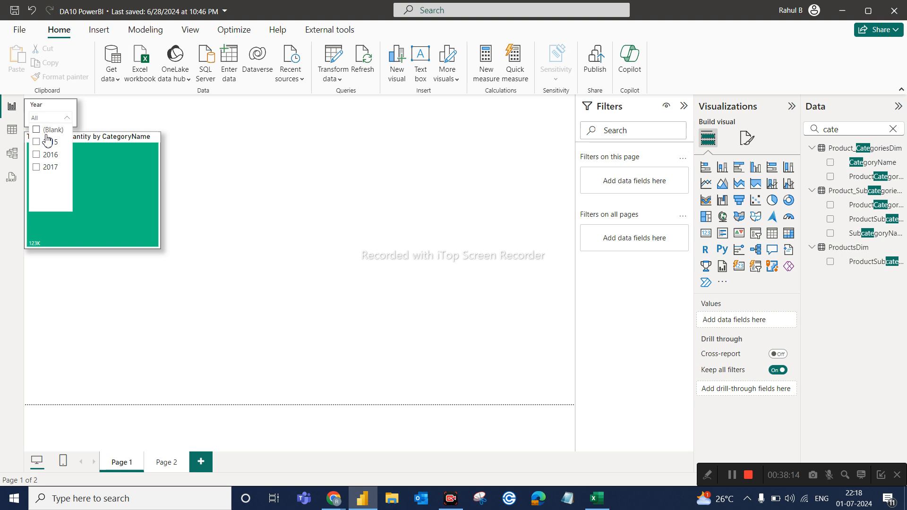
left_click(45, 145)
left_click(59, 104)
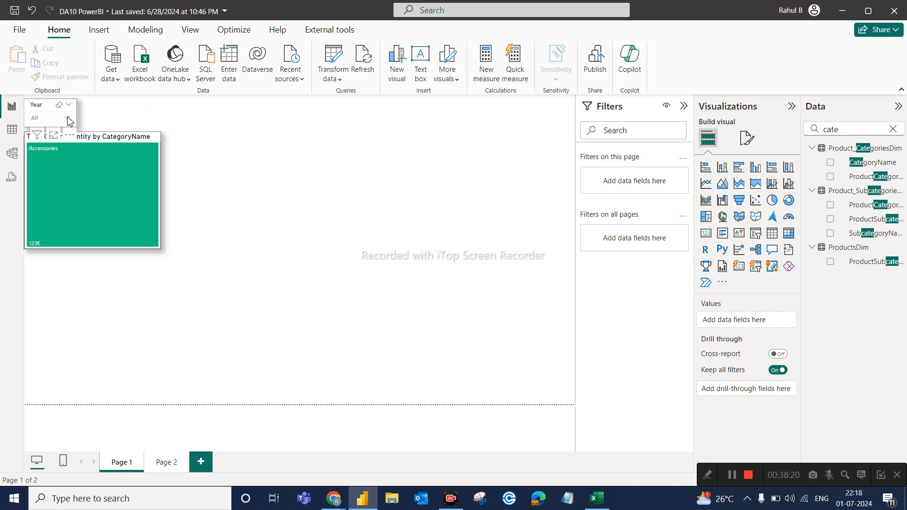
left_click(67, 118)
left_click(48, 143)
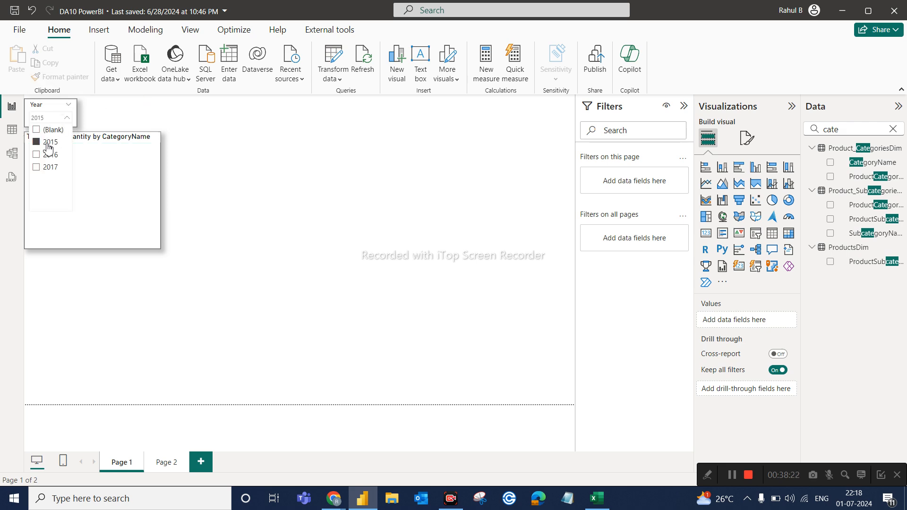
Add 2016 to the years chosen in the Year slicer, and clear the slicer's entire selection.
left_click(48, 155)
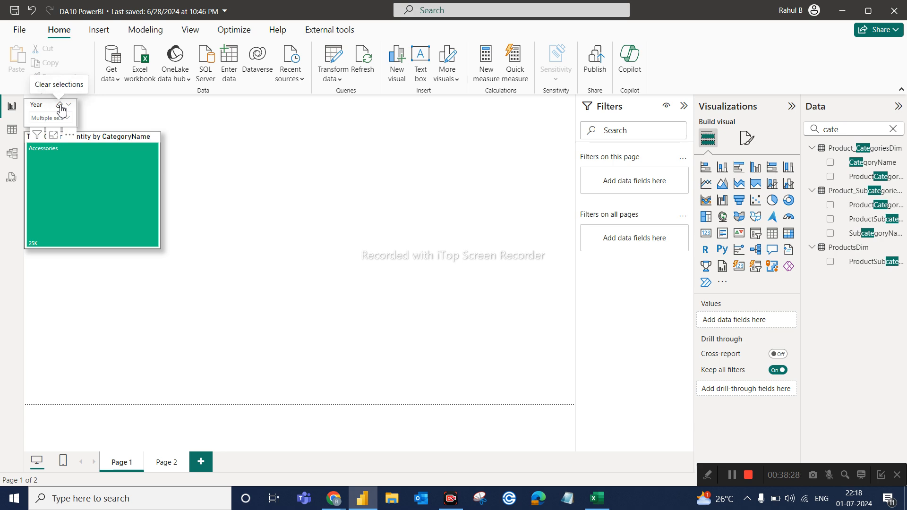
left_click(60, 106)
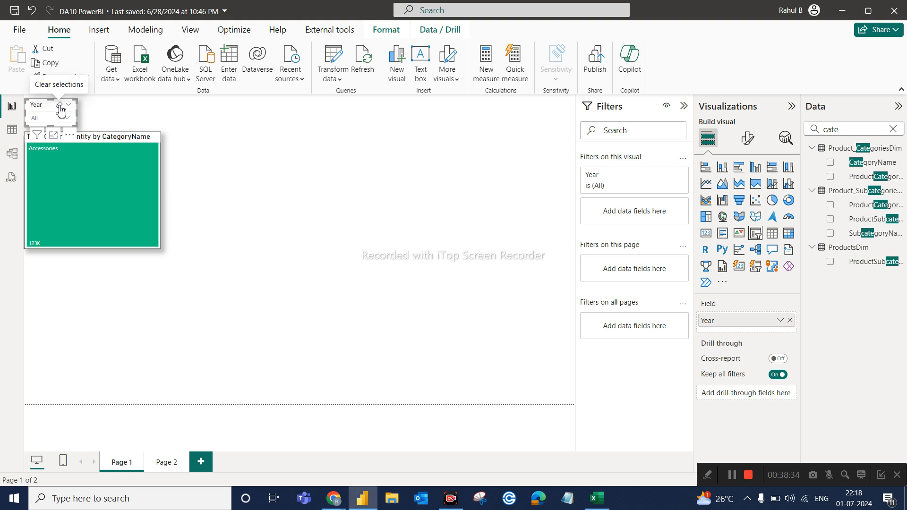
Clear the treemap's visual-level CategoryName filter on Page 1 and collapse its filter card.
left_click(99, 140)
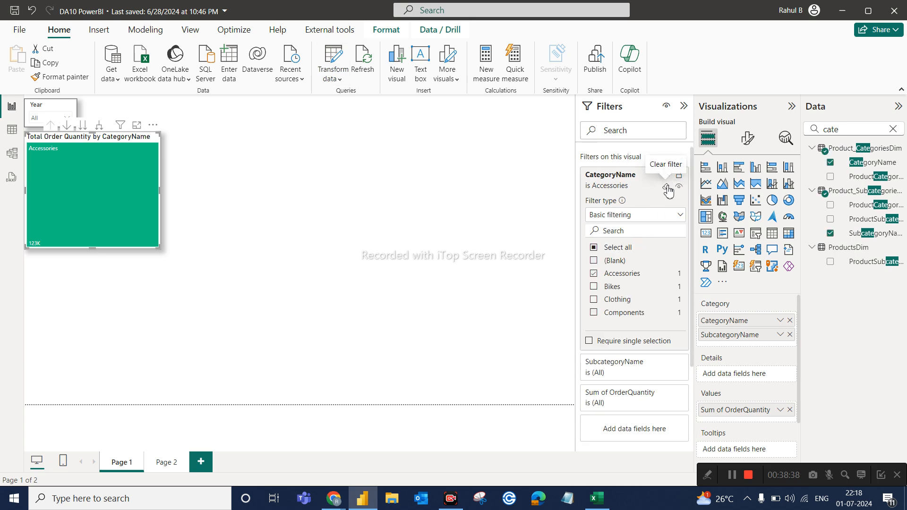
left_click(667, 188)
left_click(667, 175)
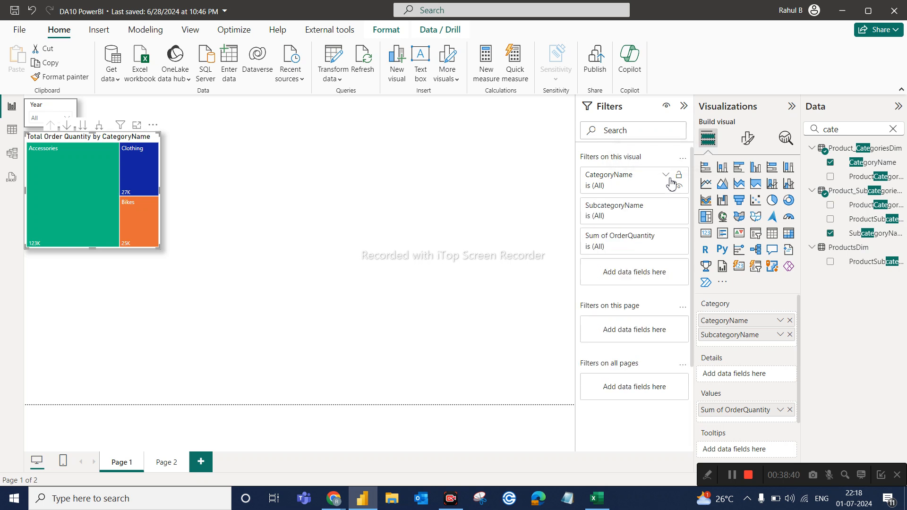
left_click(484, 229)
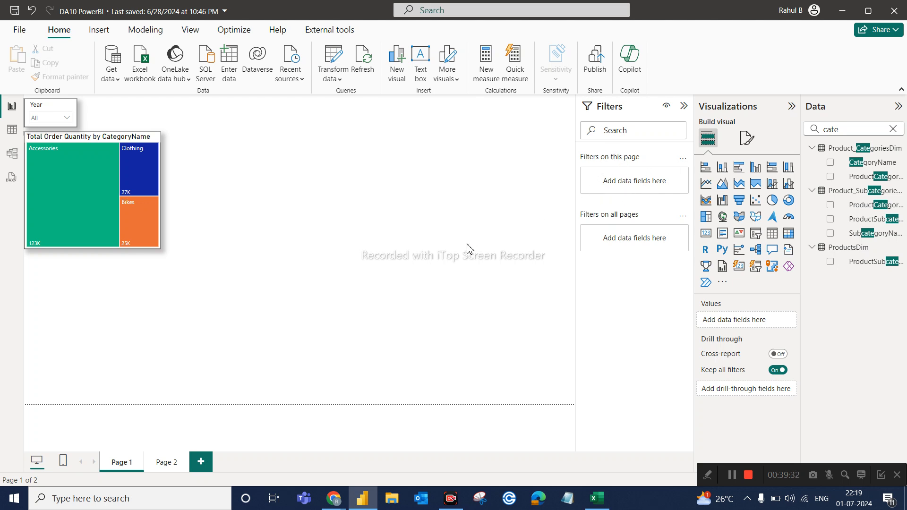
Examine which fields the treemap and the Year slicer each offer as visual-level filters.
left_click(140, 140)
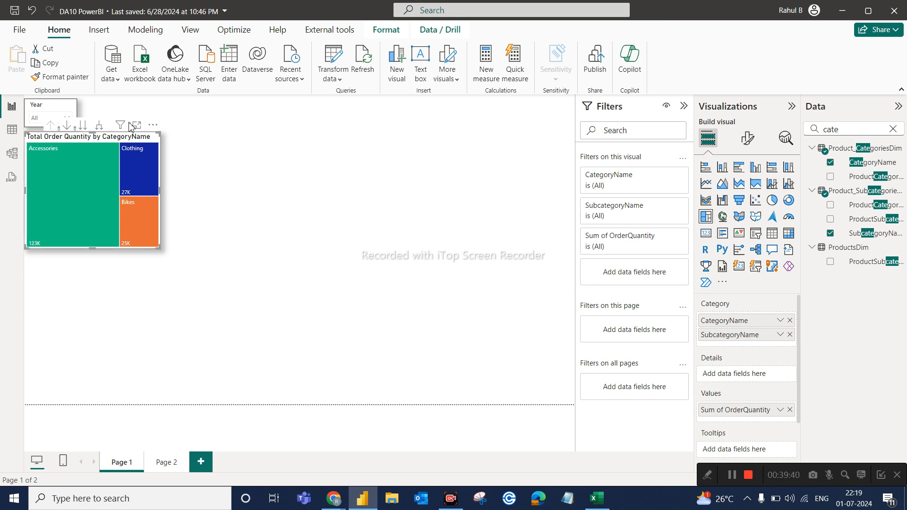
left_click(50, 109)
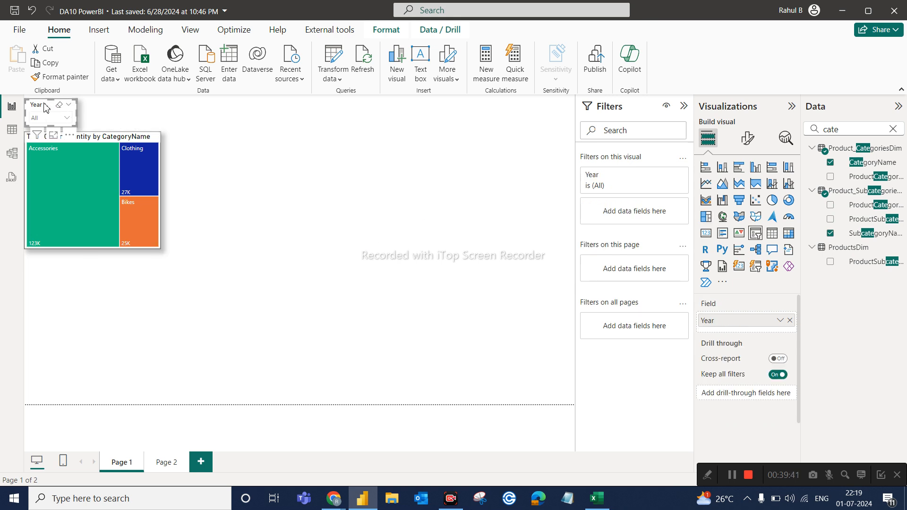
left_click(113, 140)
left_click(253, 155)
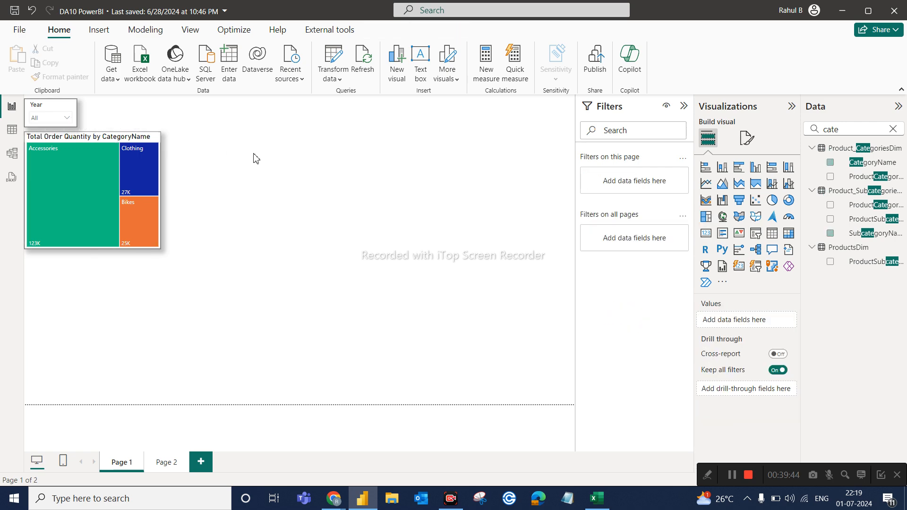
left_click(108, 142)
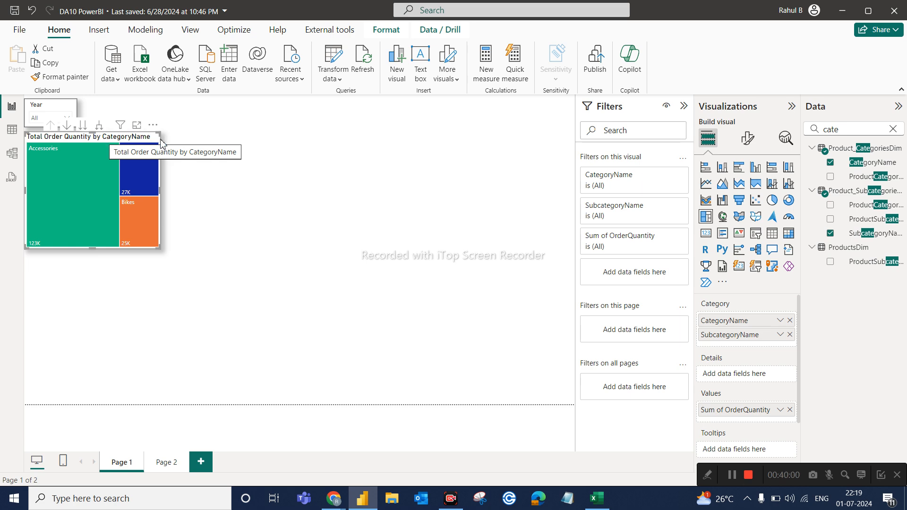
left_click(176, 144)
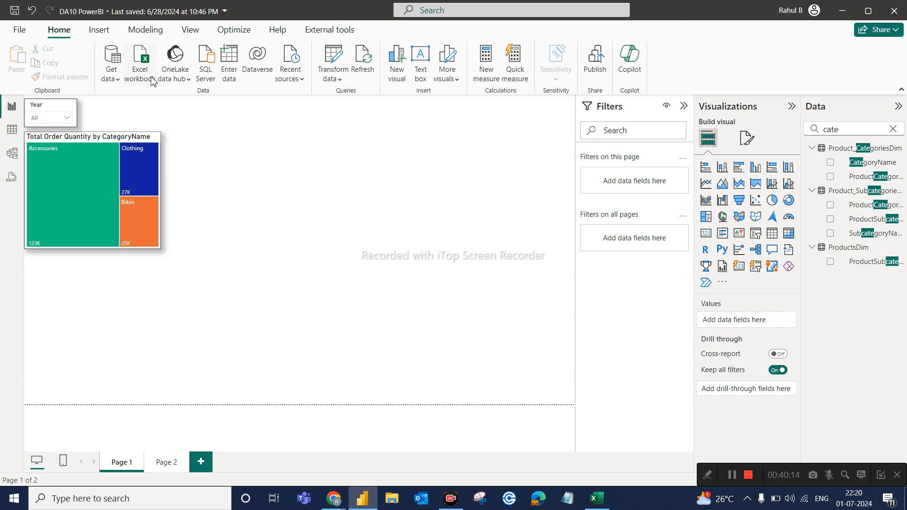
Inspect the Year slicer's formatting options, including the style under its slicer settings.
left_click(43, 112)
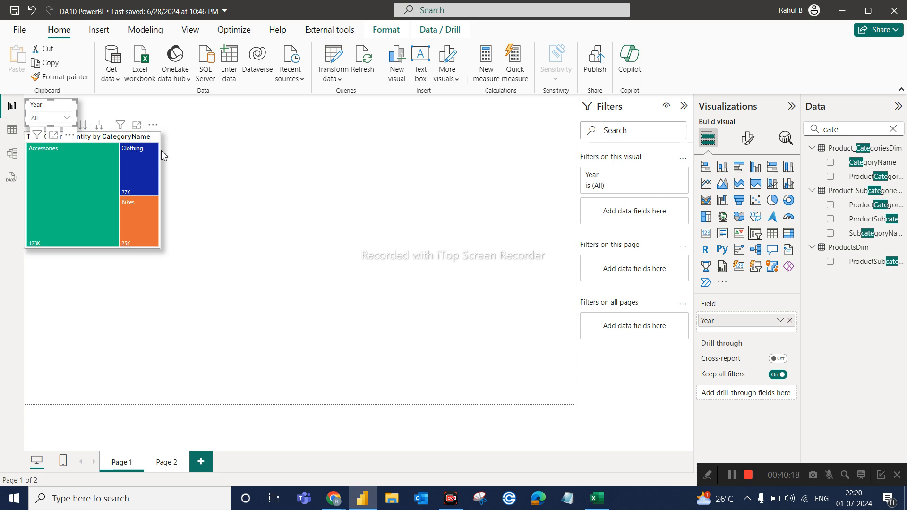
left_click(748, 139)
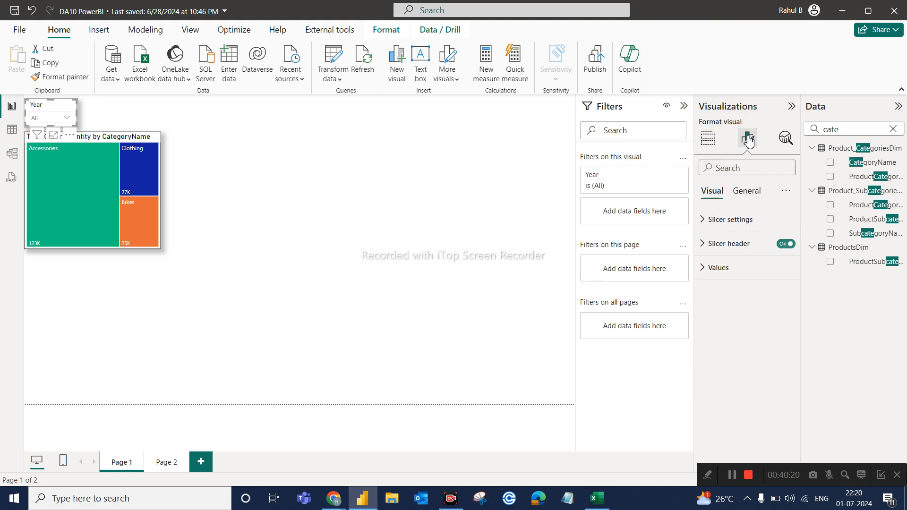
left_click(708, 229)
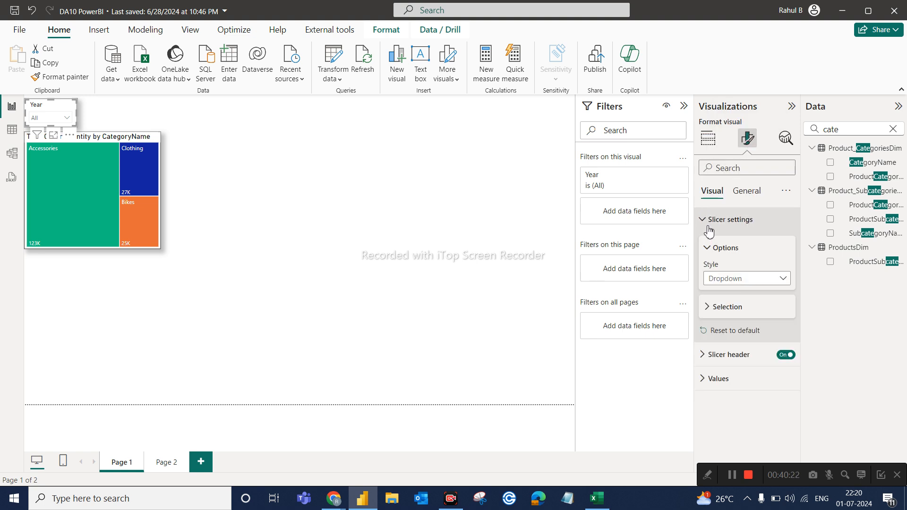
left_click(708, 229)
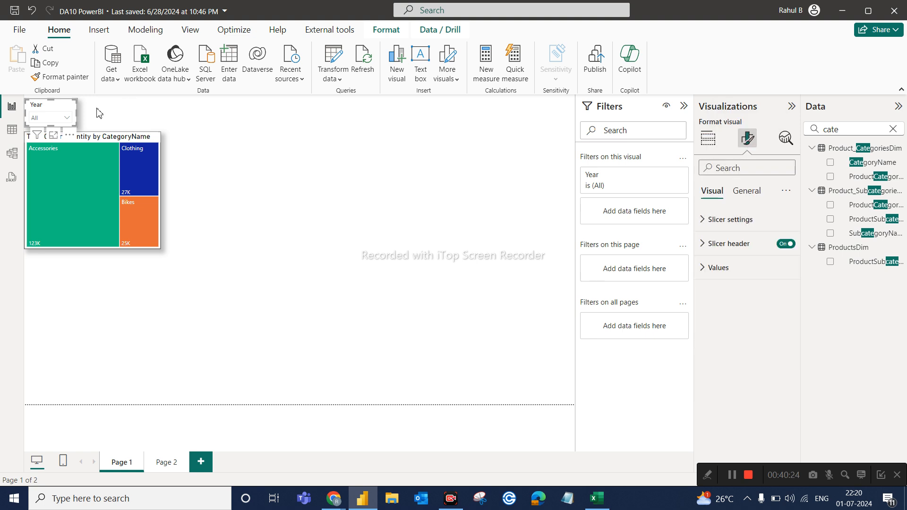
left_click(206, 166)
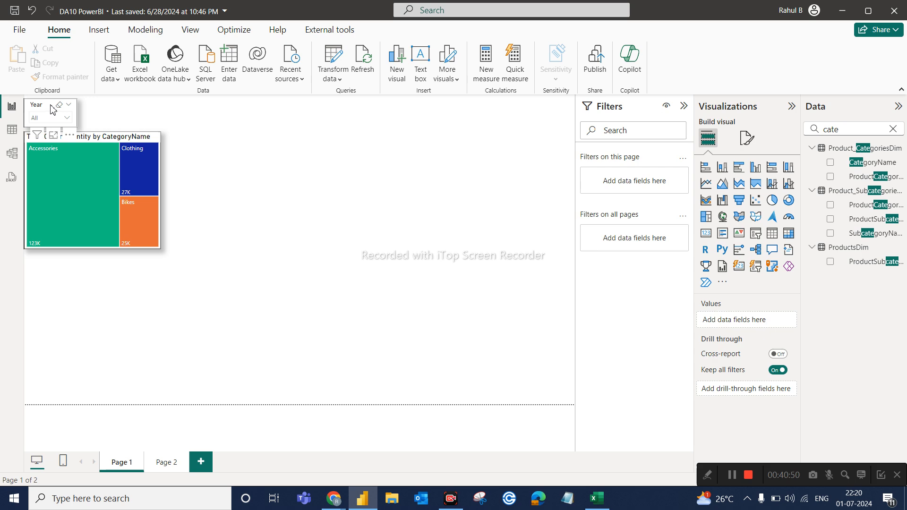
Review the values listed in the Year slicer's dropdown.
left_click(29, 115)
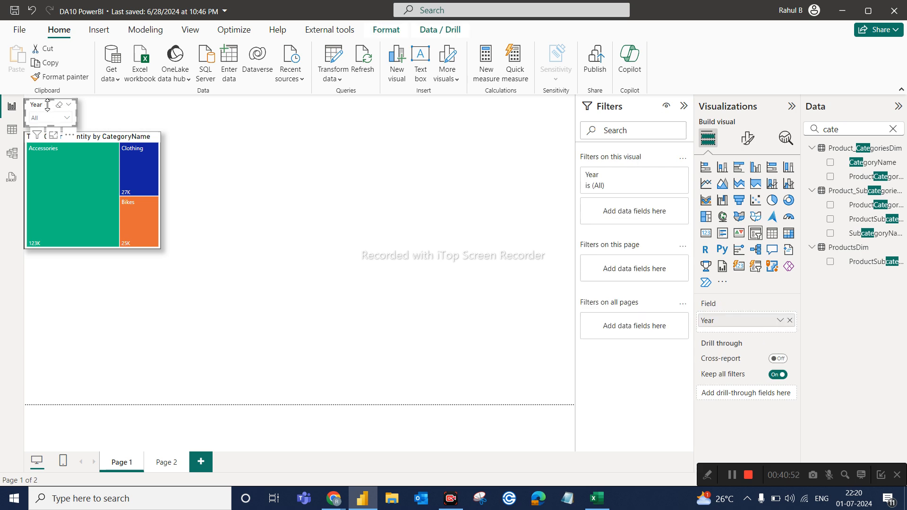
left_click(68, 118)
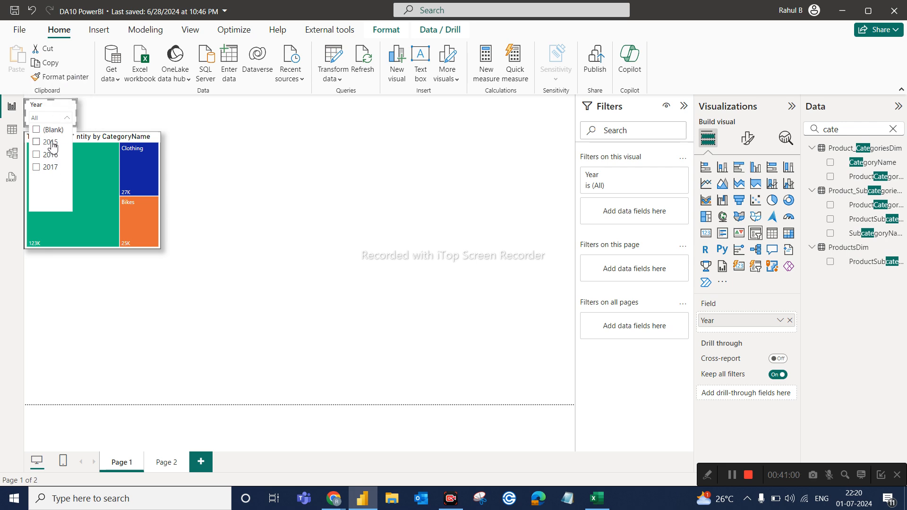
left_click(394, 226)
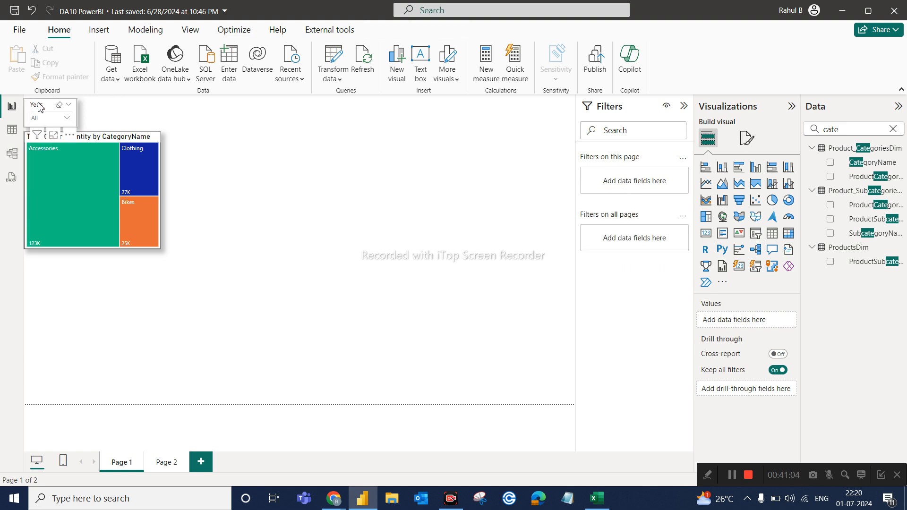
Exclude (Blank) from the Year slicer with a basic visual-level filter, and check the slicer's list of years.
left_click(40, 107)
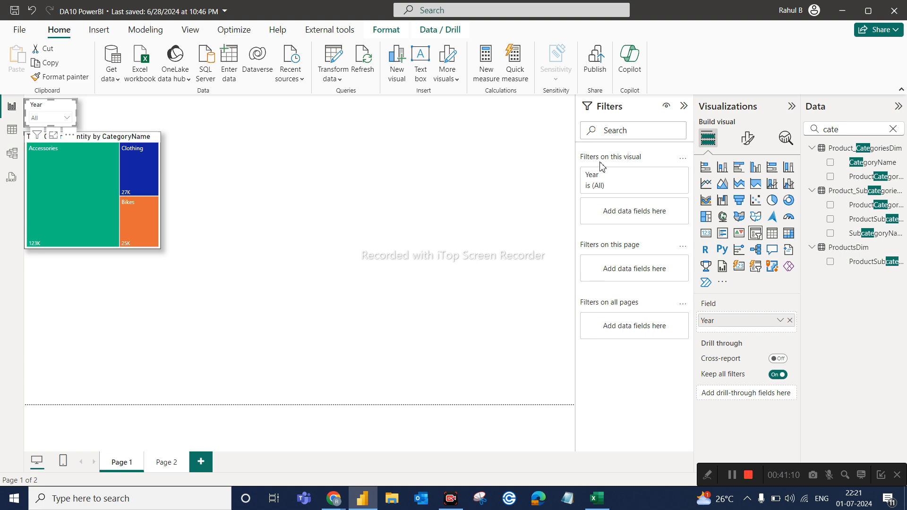
left_click(666, 178)
left_click(647, 217)
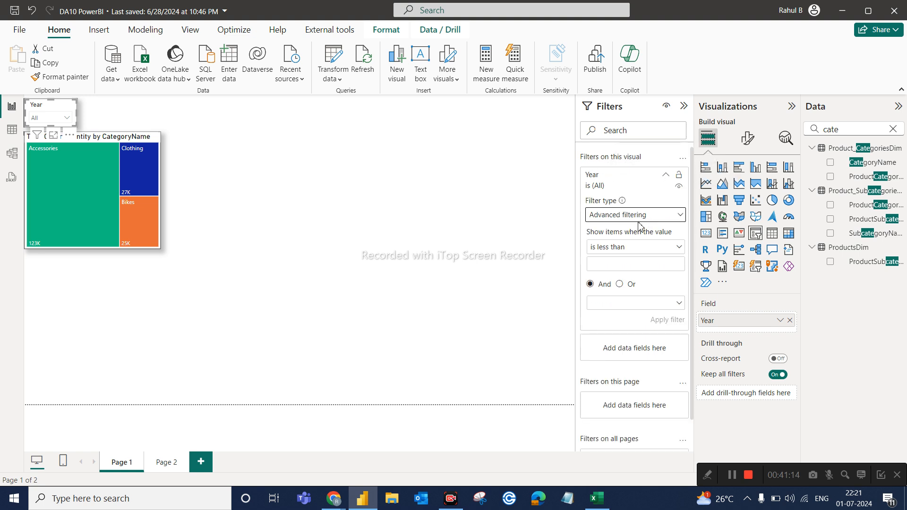
left_click(618, 244)
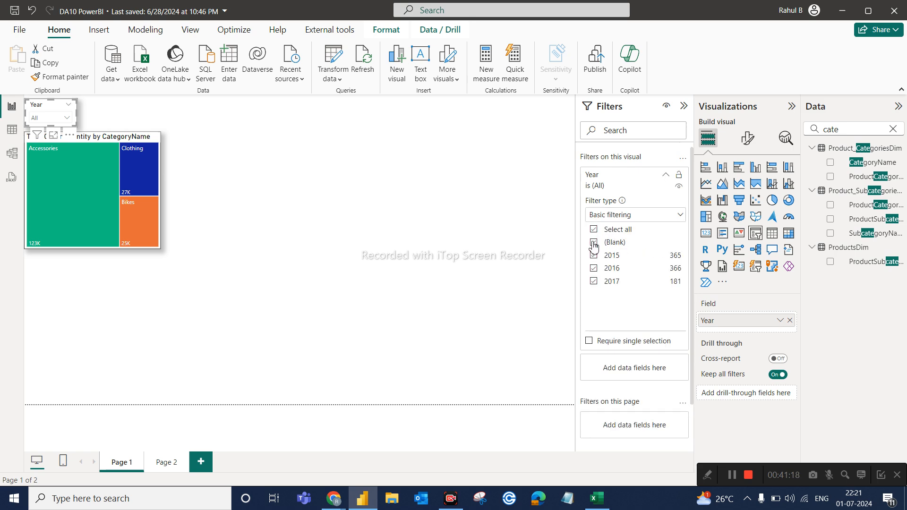
left_click(594, 241)
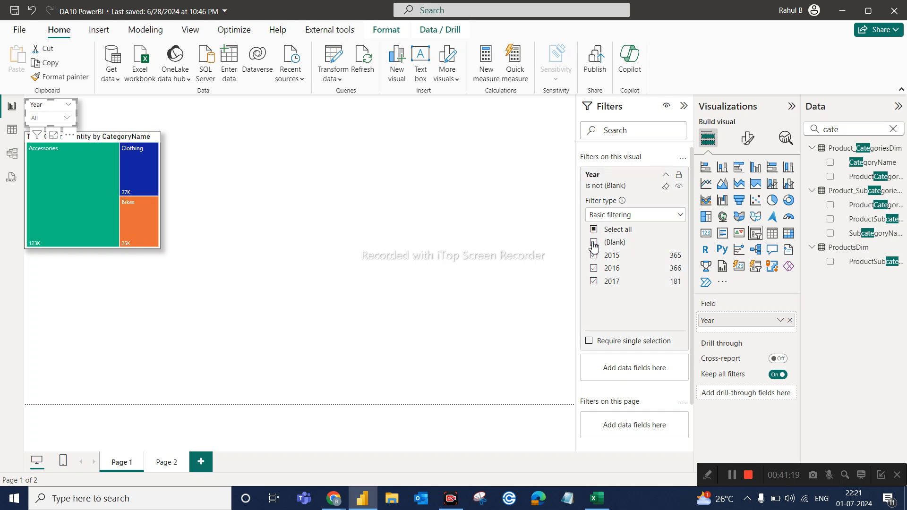
left_click(665, 174)
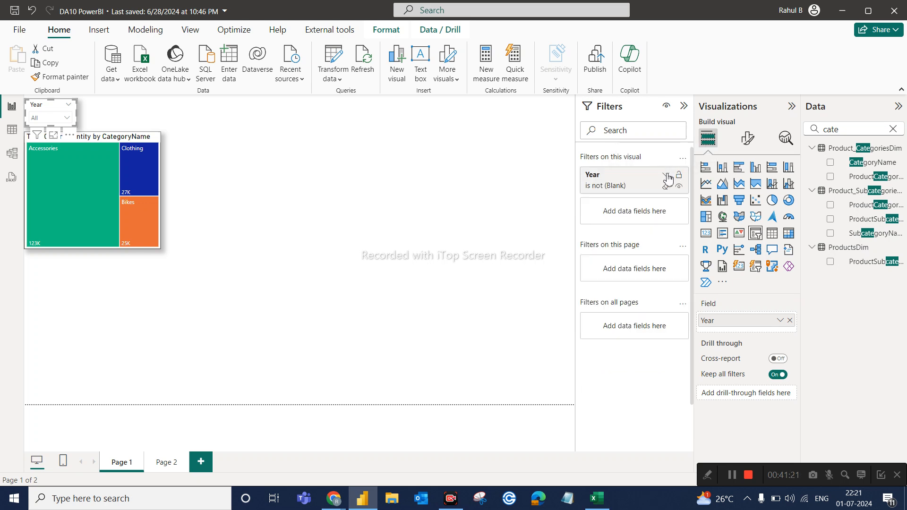
left_click(305, 104)
left_click(67, 119)
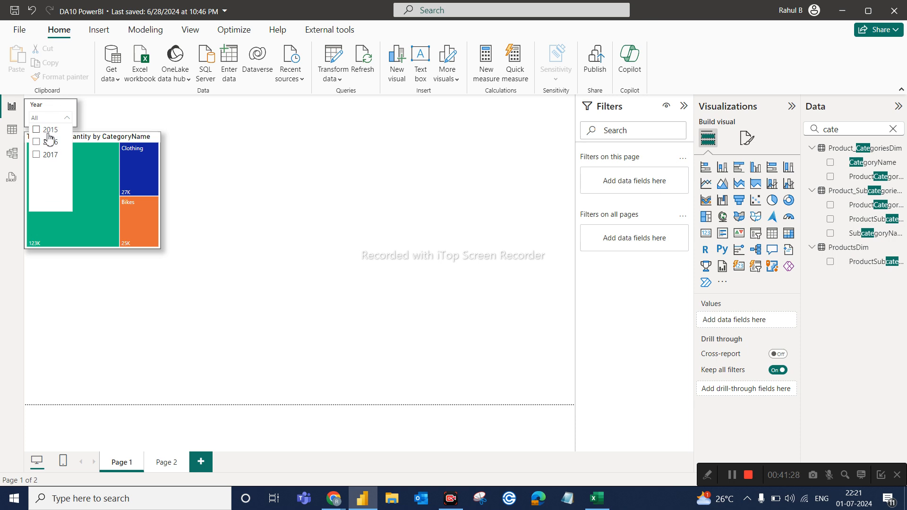
left_click(238, 167)
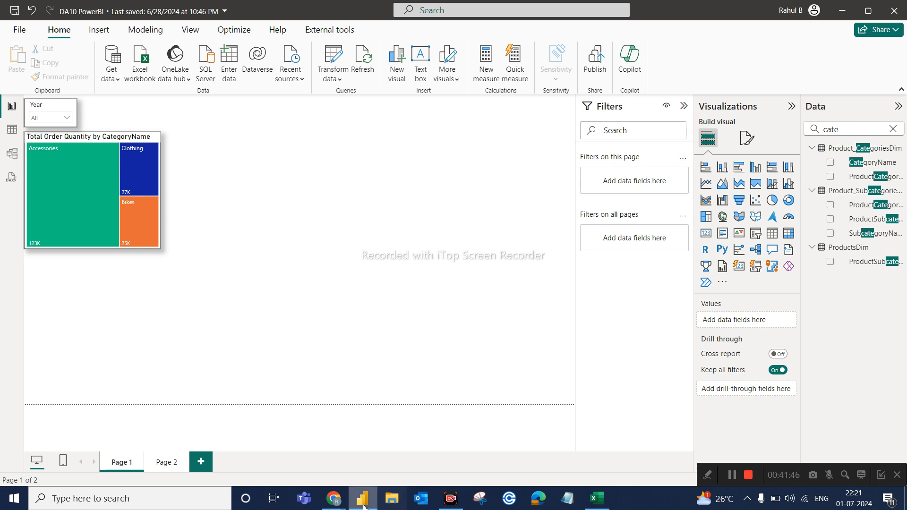
Switch to Chrome, open app.powerbi.com in a new tab and sign in with the presenter's existing Microsoft account.
mouse_move(334, 497)
left_click(293, 471)
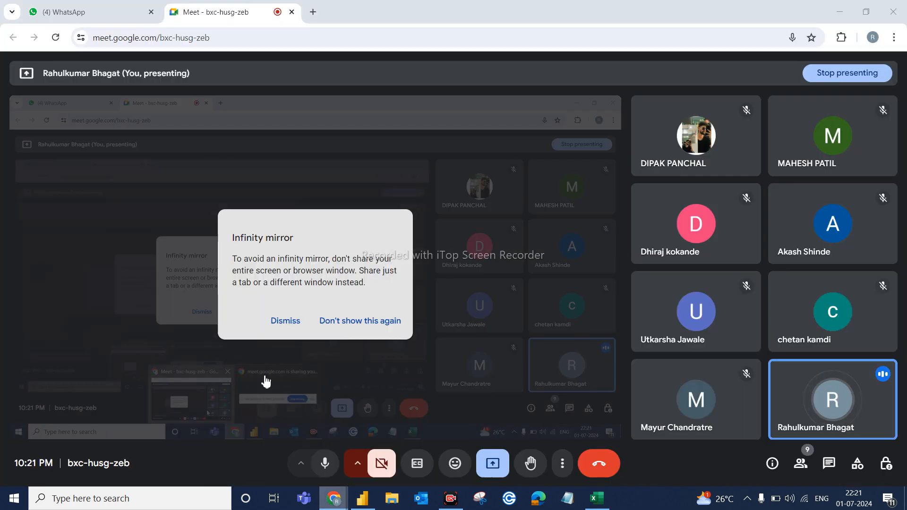
left_click(313, 12)
left_click(307, 31)
type("app")
key("Return")
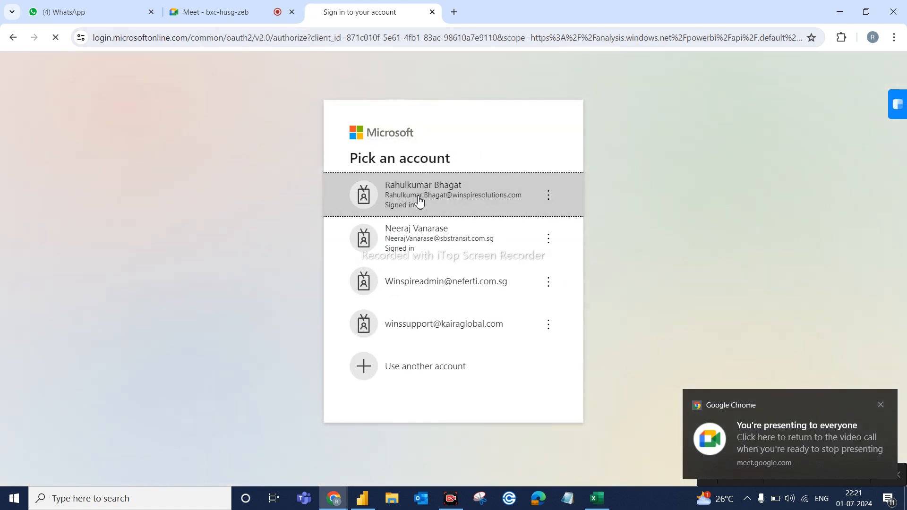
left_click(419, 200)
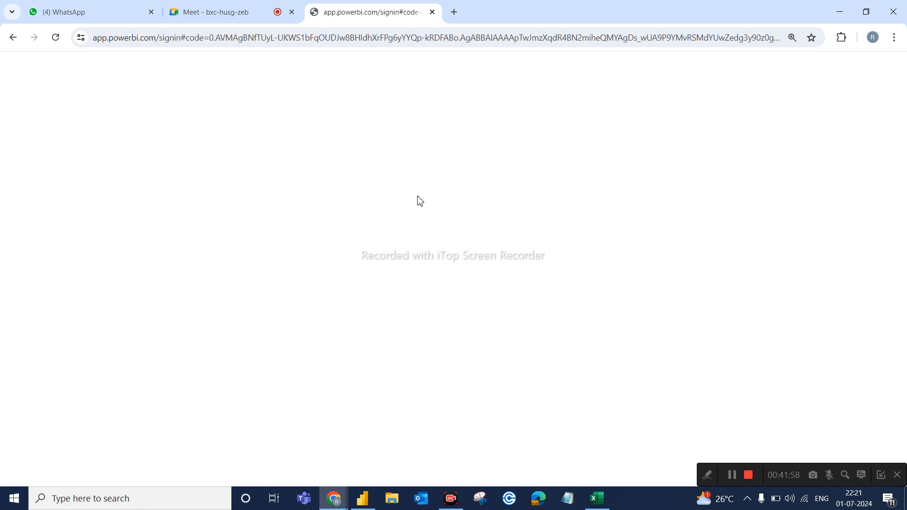
Load the Power BI service home page by going to app.powerbi.com again.
left_click(413, 46)
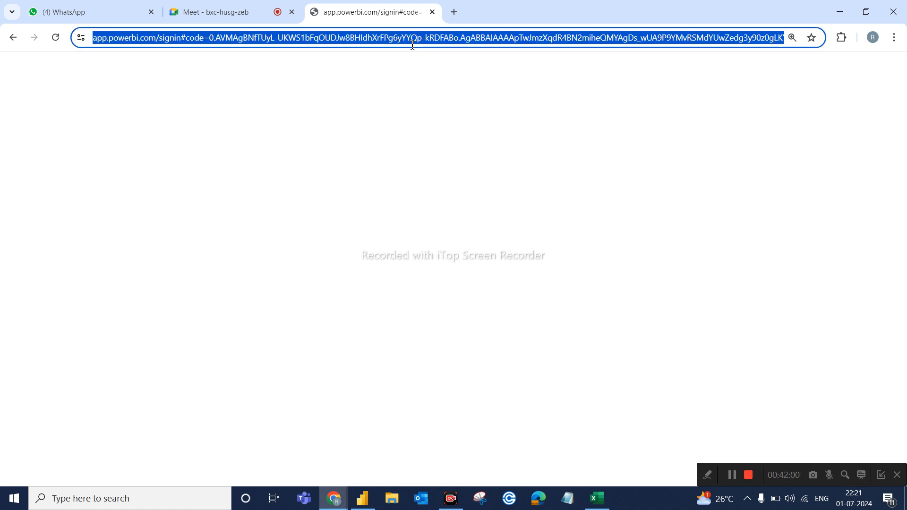
type("ap")
key("Return")
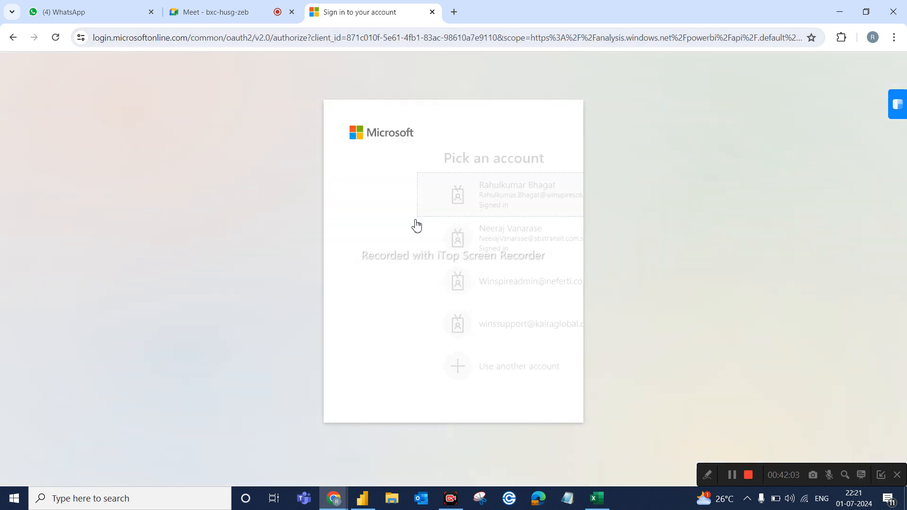
left_click(416, 216)
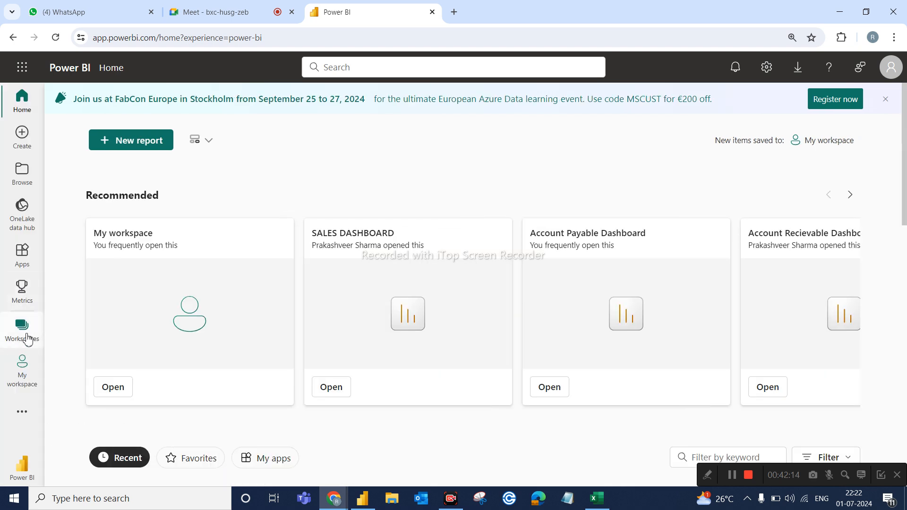
Open the Account Payable Dashboard report from the Pre-Sales workspace and show its filter pane.
left_click(27, 340)
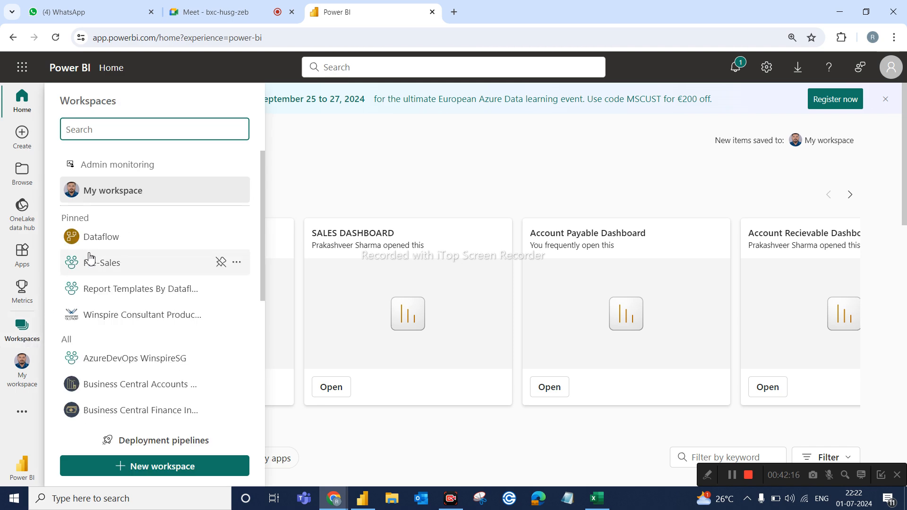
left_click(108, 279)
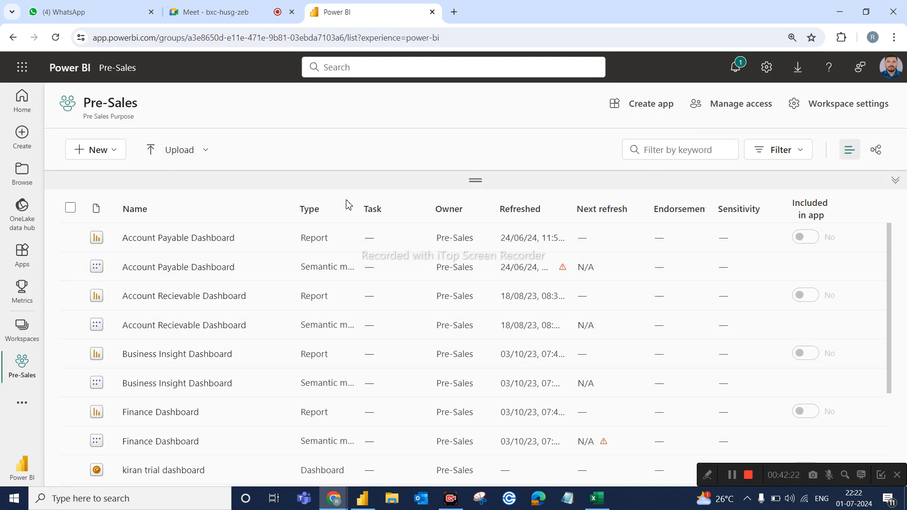
left_click(192, 243)
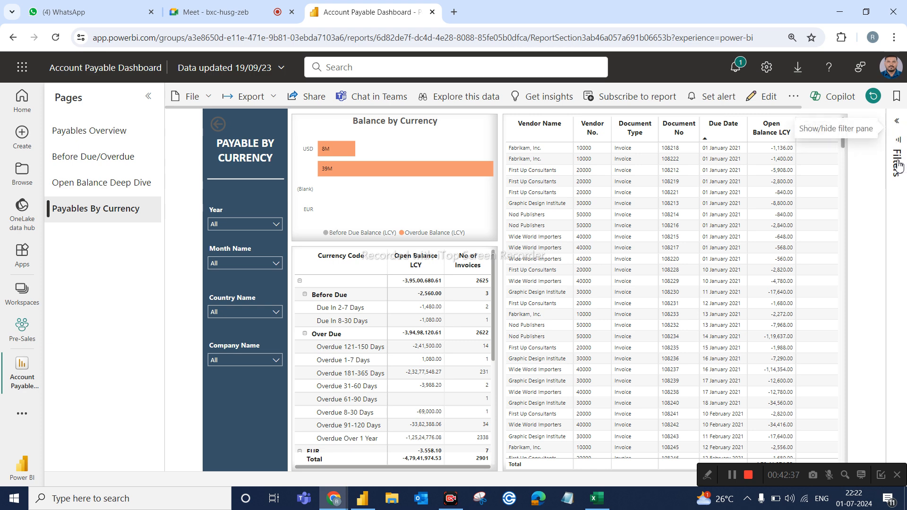
left_click(897, 122)
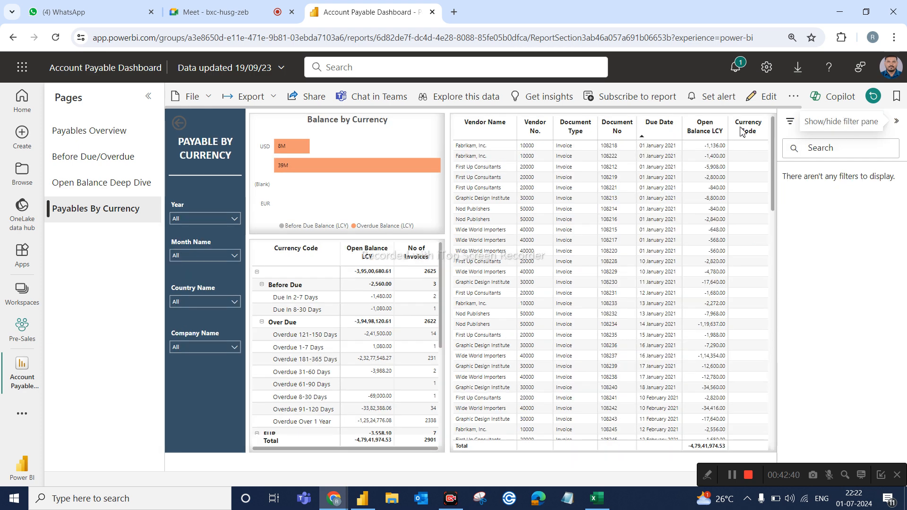
Examine the visual-level filters of the Balance by Currency chart and the vendor invoice table.
left_click(409, 154)
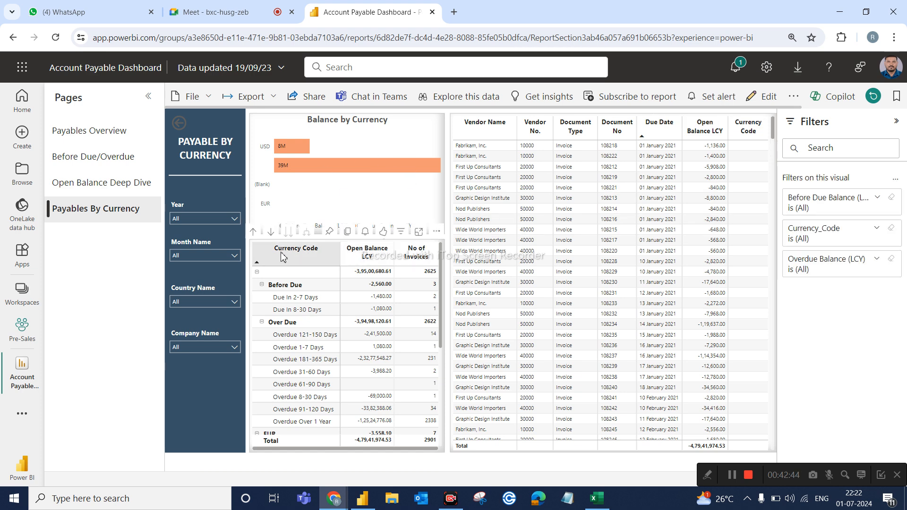
left_click(520, 223)
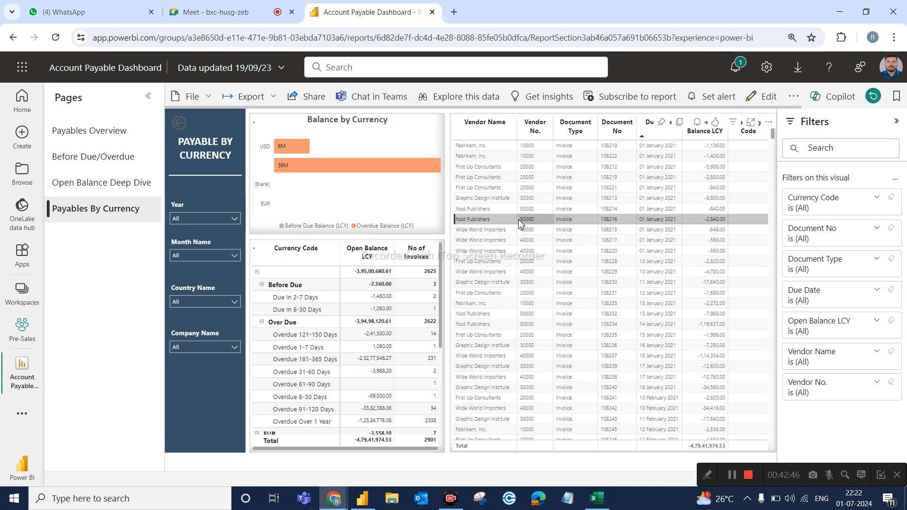
left_click(520, 223)
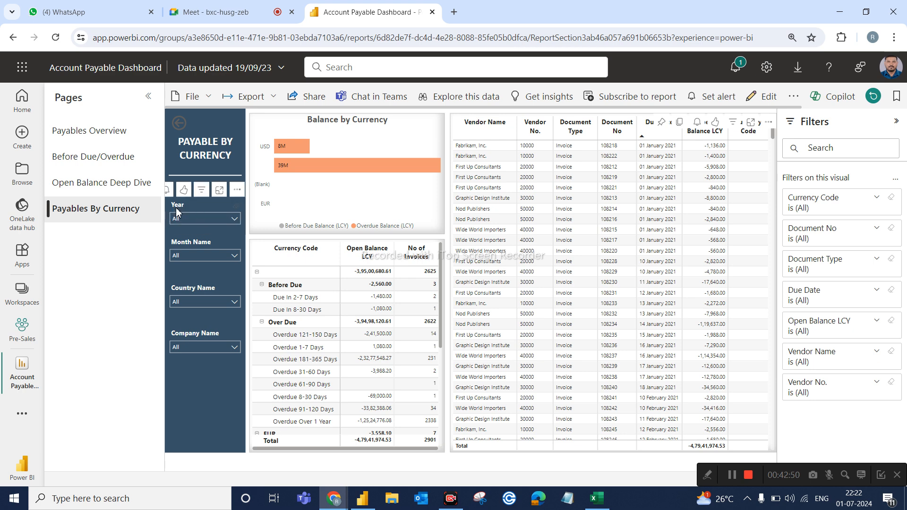
Filter the Payables By Currency page to CRONUS AU with the Company Name slicer.
left_click(224, 256)
left_click(224, 255)
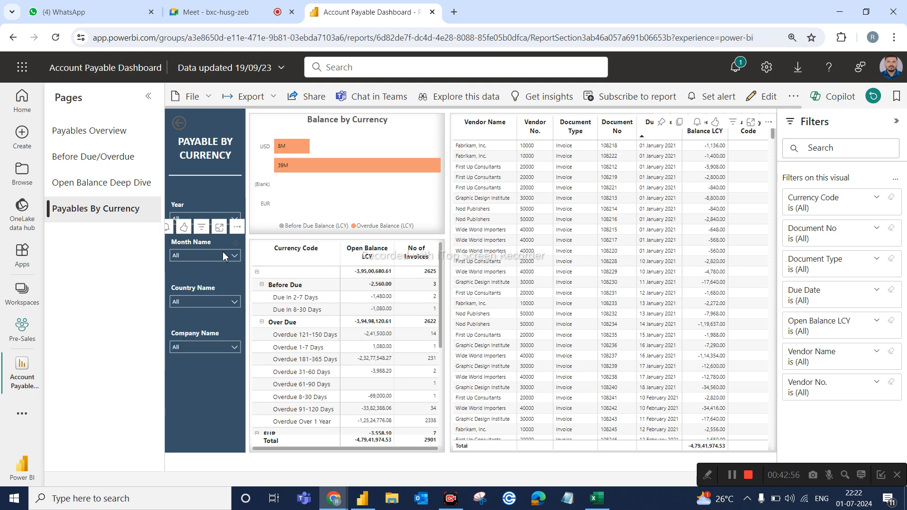
left_click(197, 347)
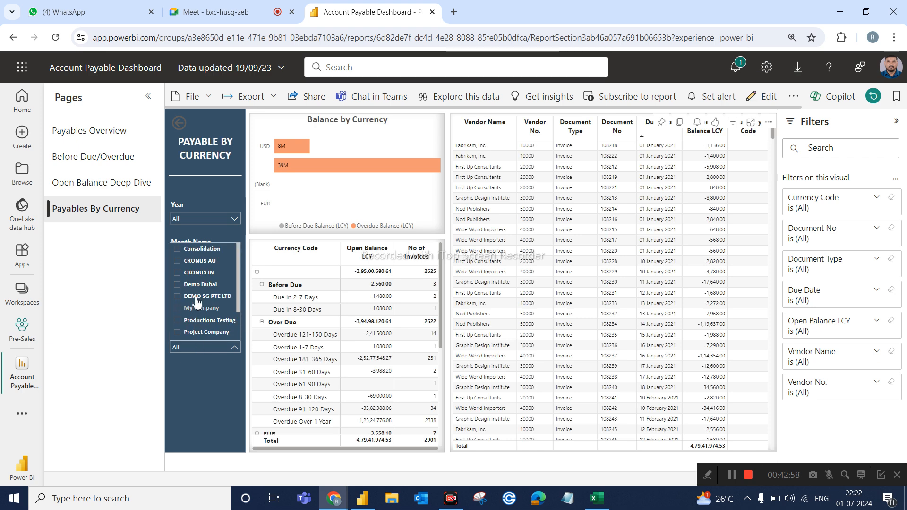
left_click(200, 261)
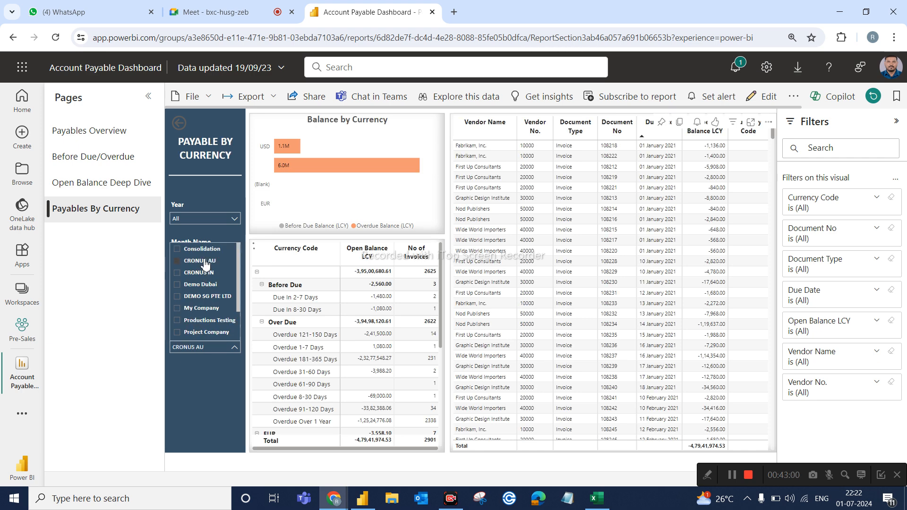
left_click(117, 284)
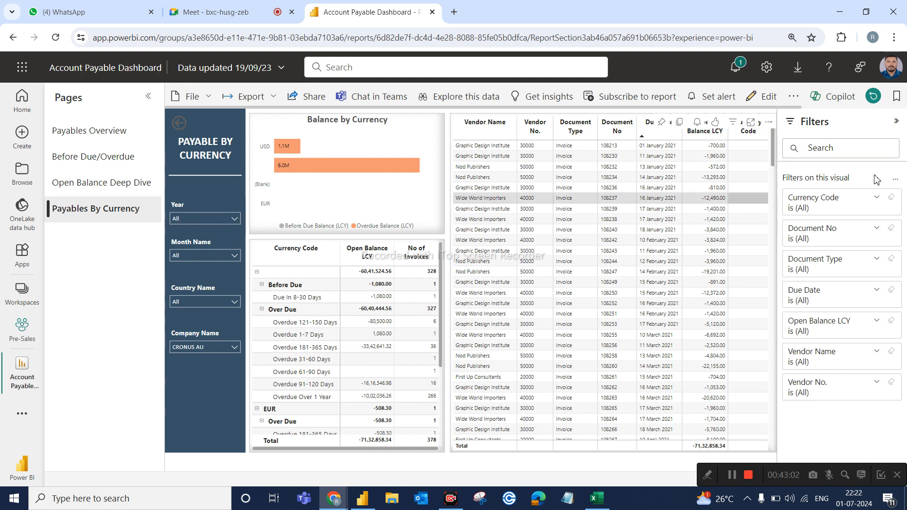
Collapse the published report's filter pane, expand it again and leave it collapsed.
left_click(897, 124)
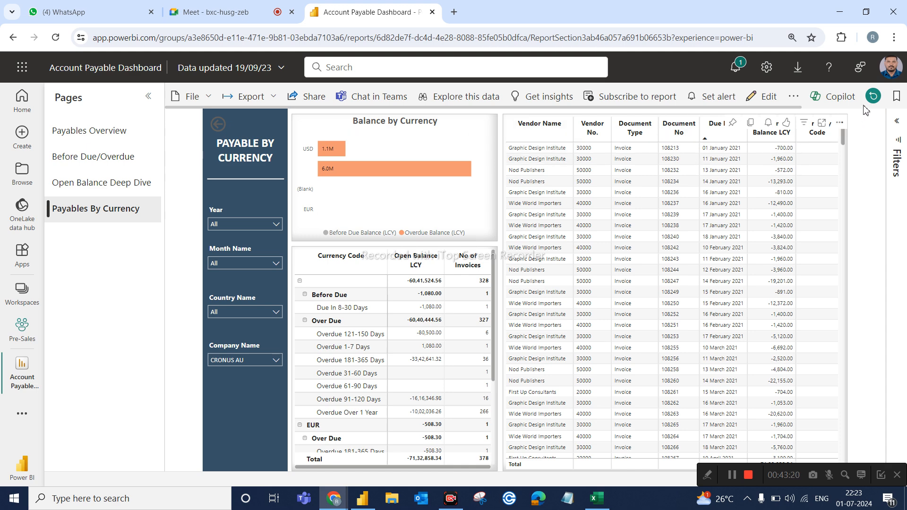
left_click(899, 122)
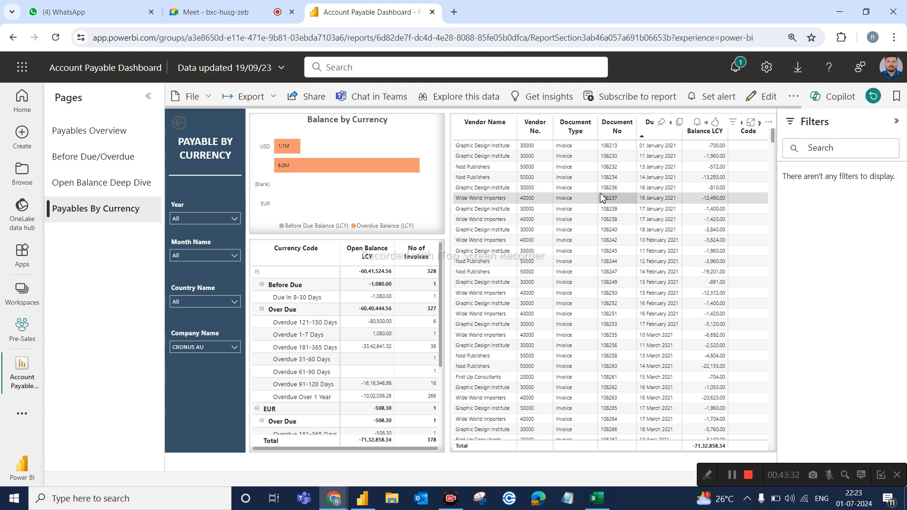
left_click(897, 124)
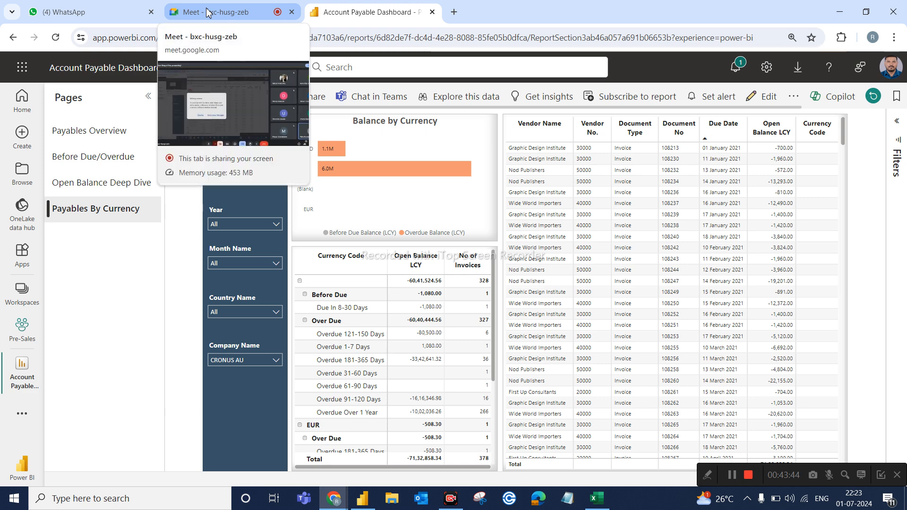
Switch to Power BI Desktop, view the SalesFact table's data and return to the report view.
left_click(120, 13)
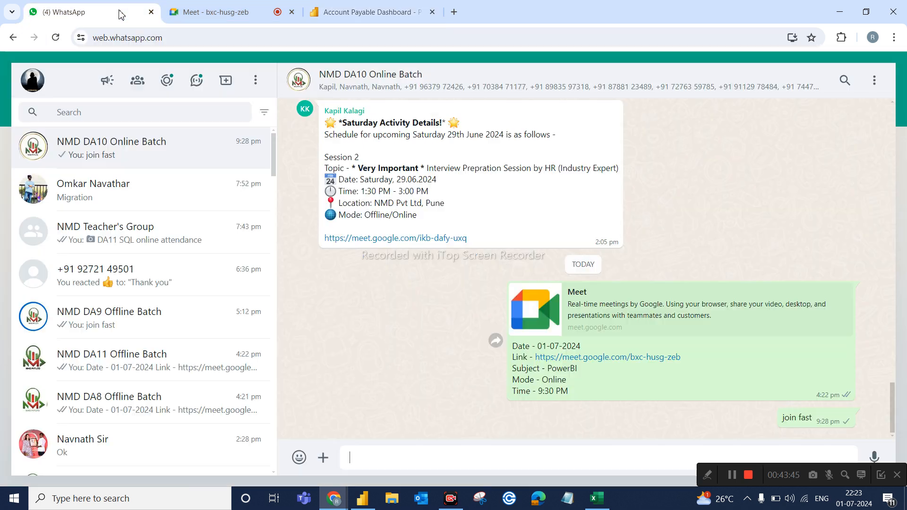
left_click(224, 16)
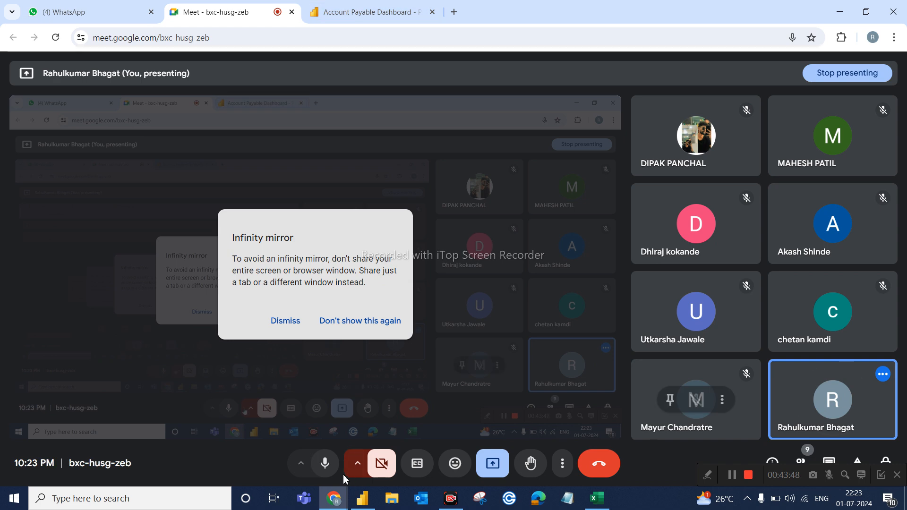
left_click(362, 498)
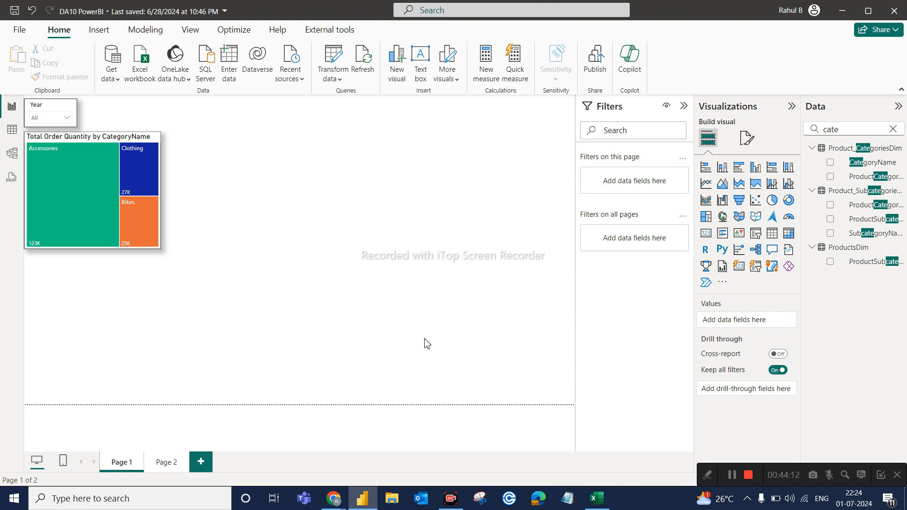
left_click(11, 129)
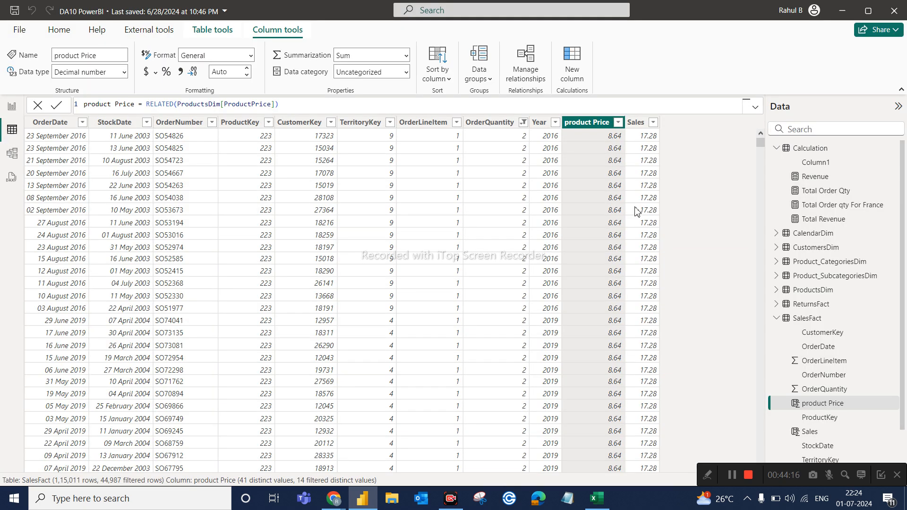
left_click(817, 321)
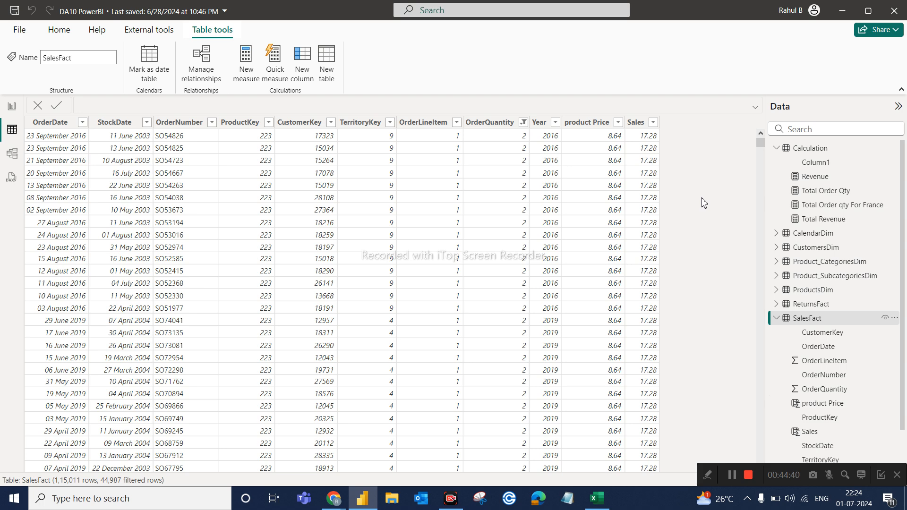
left_click(11, 112)
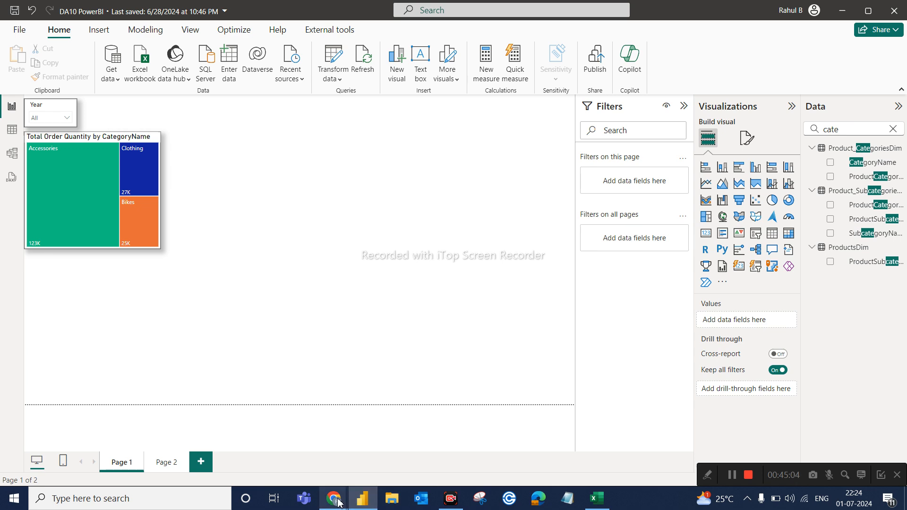
Switch to the Account Payable Dashboard report in Chrome and briefly show its filter pane before collapsing it.
mouse_move(338, 502)
mouse_move(328, 450)
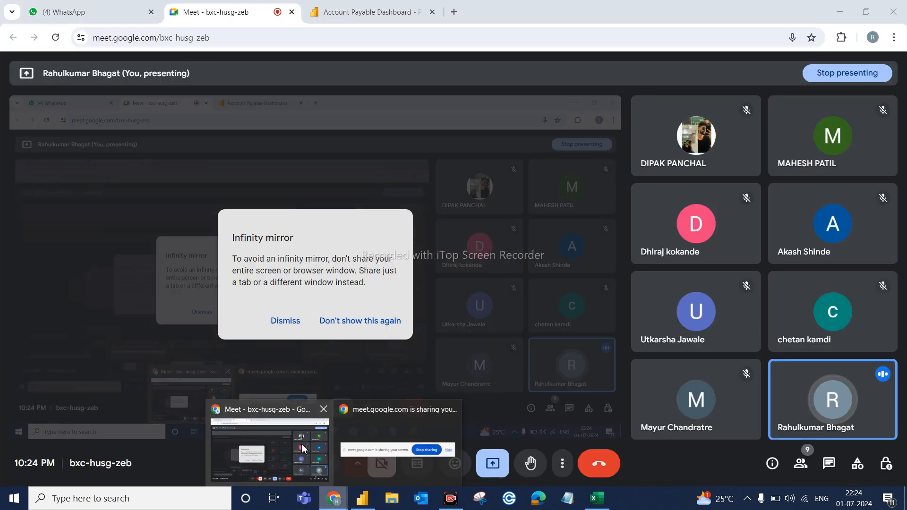
left_click(378, 12)
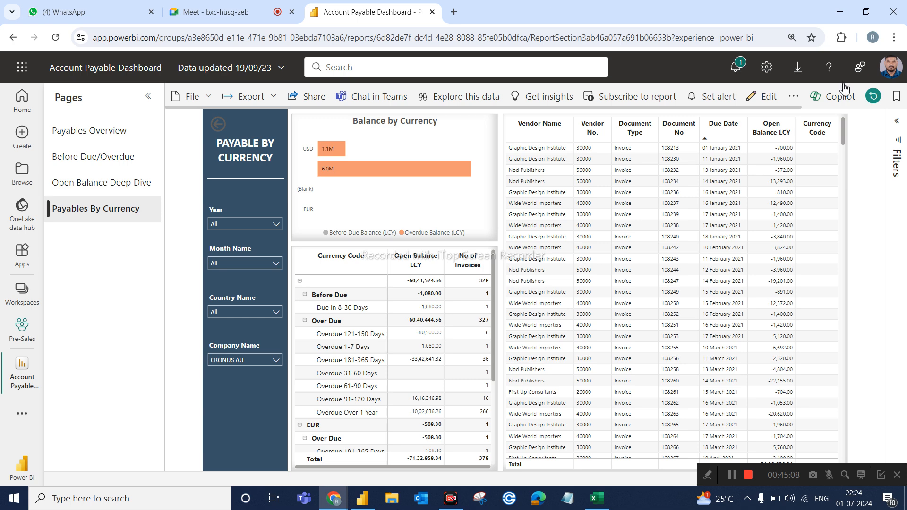
left_click(896, 122)
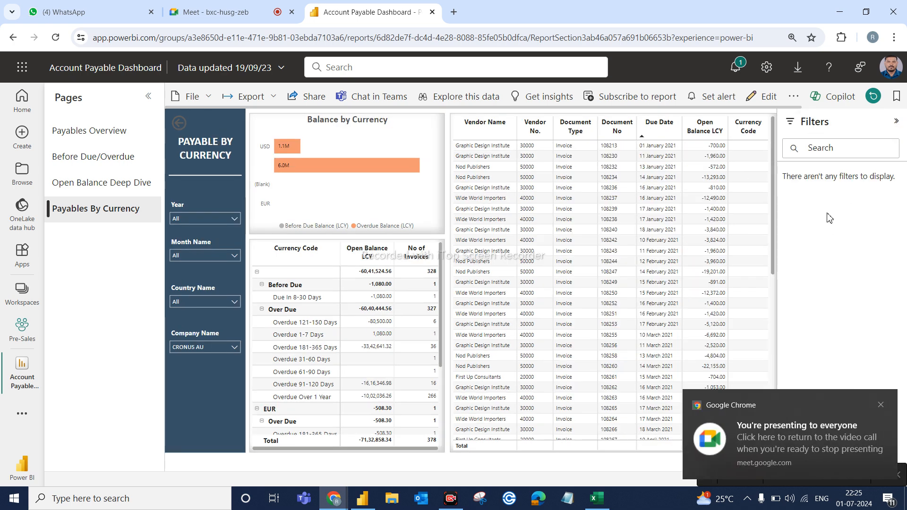
left_click(896, 124)
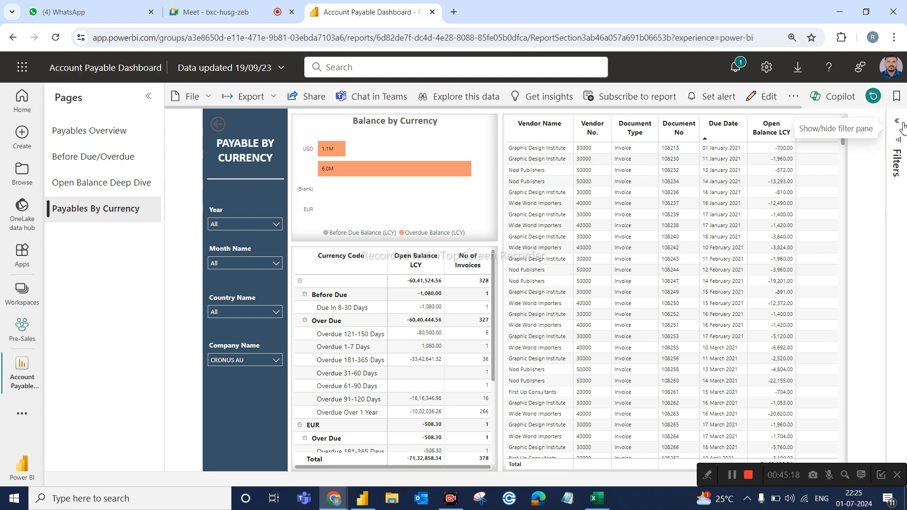
Switch to Power BI Desktop, hide the Filters pane entirely and show it again.
left_click(373, 504)
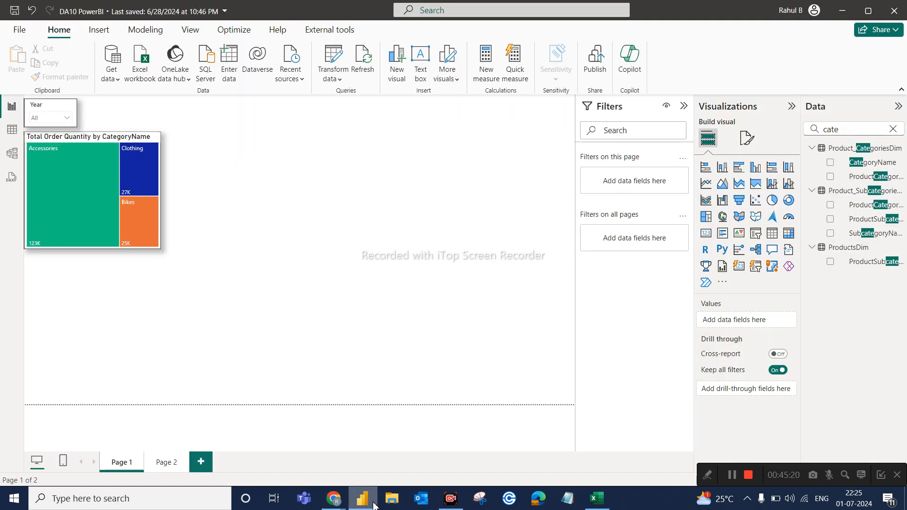
left_click(189, 29)
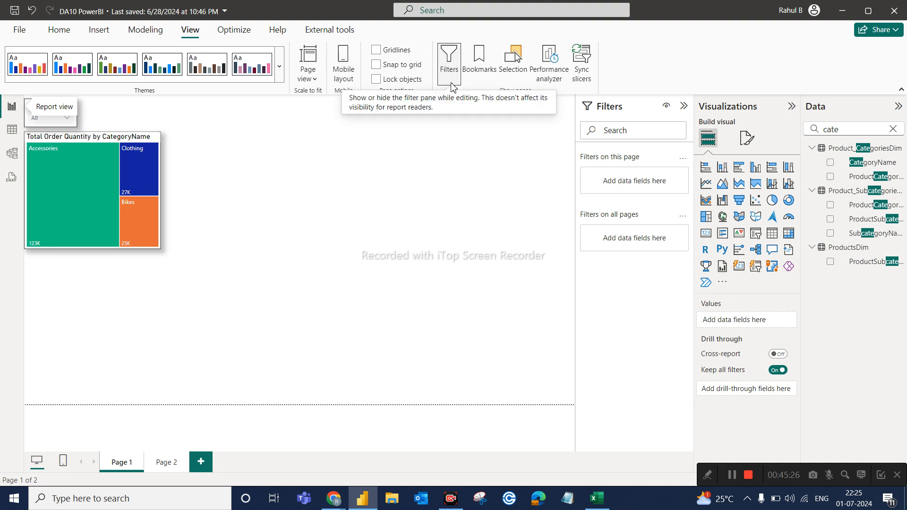
left_click(451, 84)
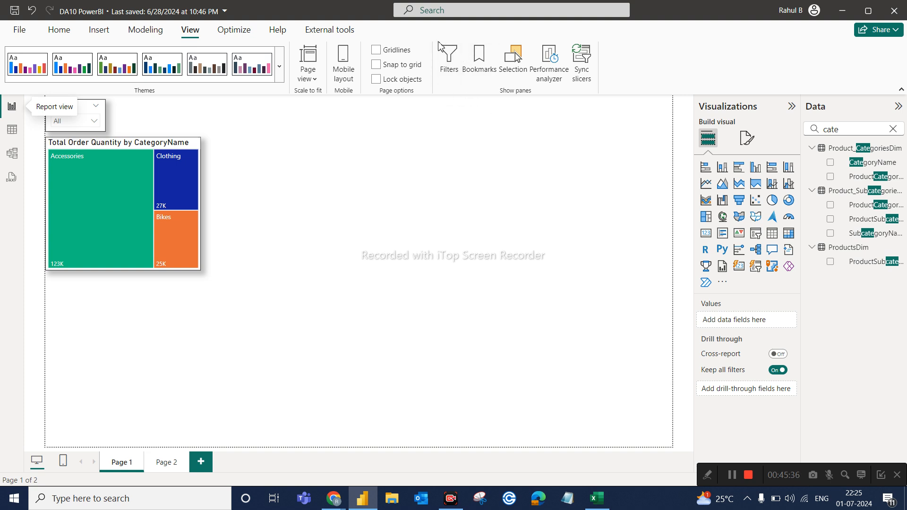
left_click(457, 59)
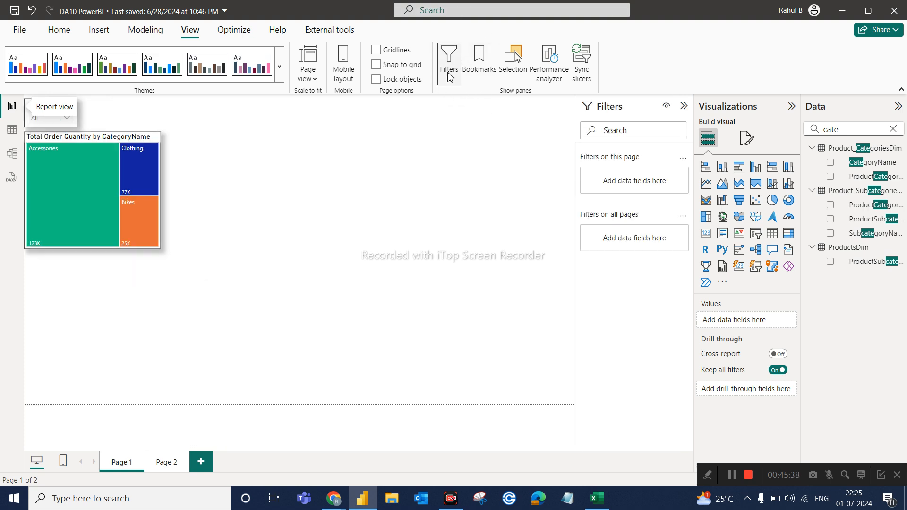
Collapse the Filters pane on Page 1, select and deselect the Year slicer, and toggle the pane back to collapsed.
left_click(683, 105)
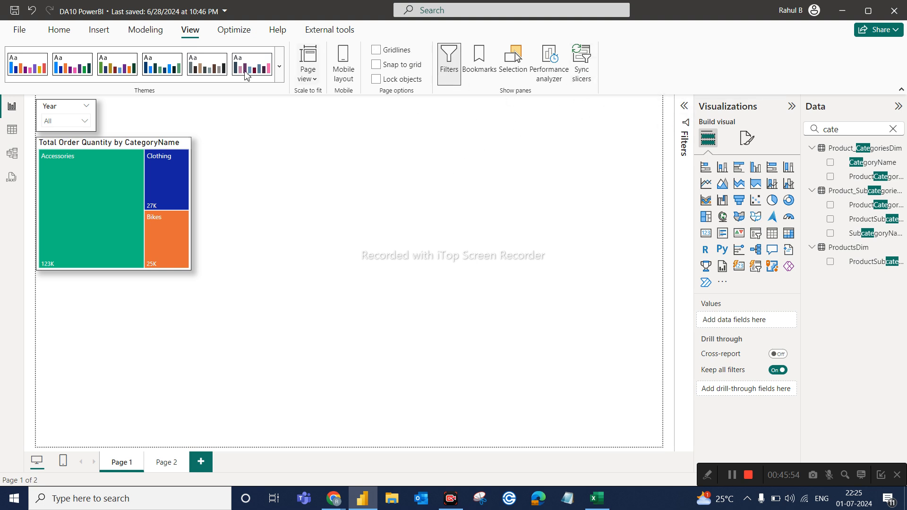
left_click(61, 113)
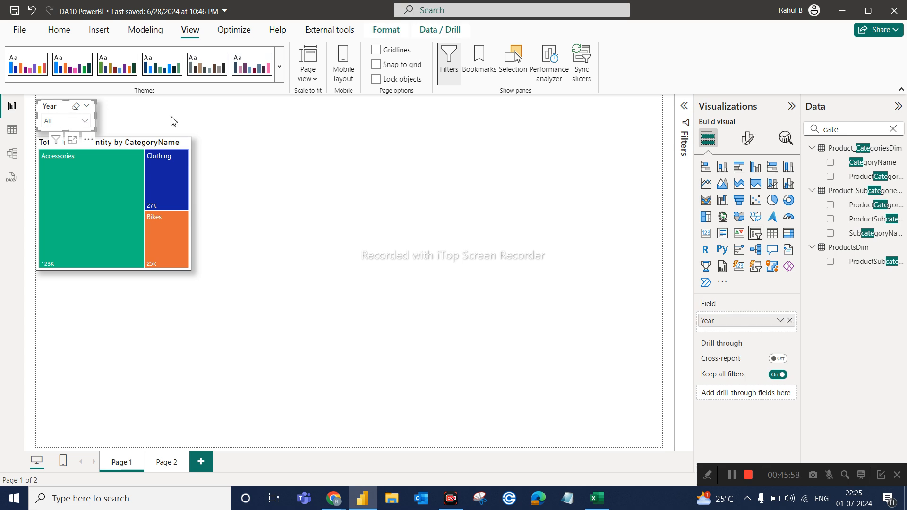
left_click(207, 108)
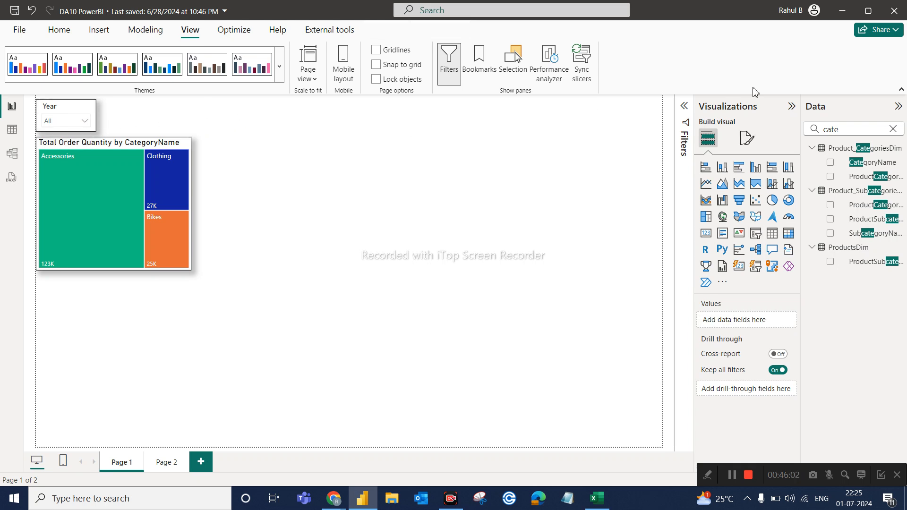
left_click(683, 111)
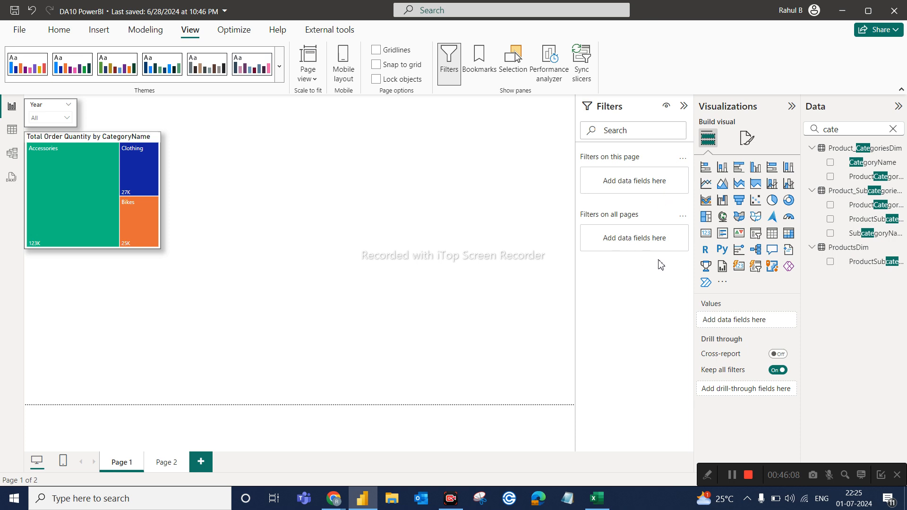
left_click(683, 106)
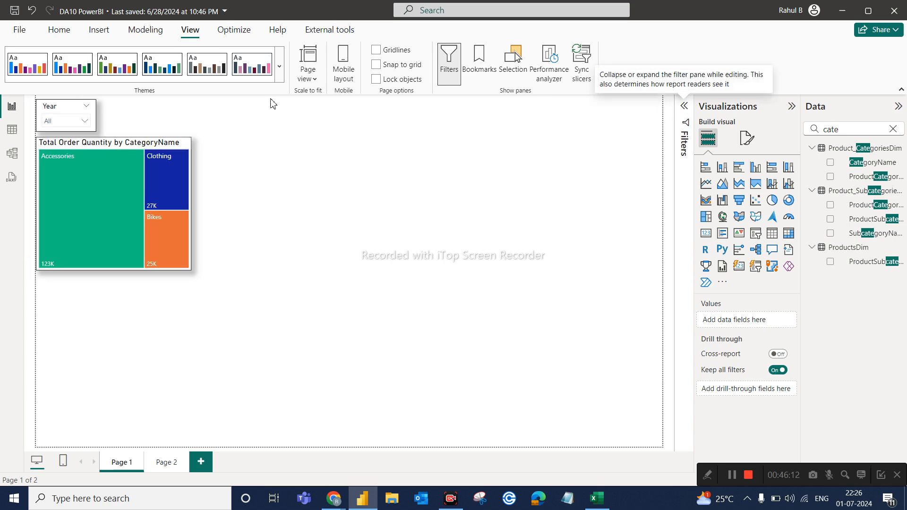
Check the years offered by the Year slicer, close its list and deselect the slicer.
left_click(85, 122)
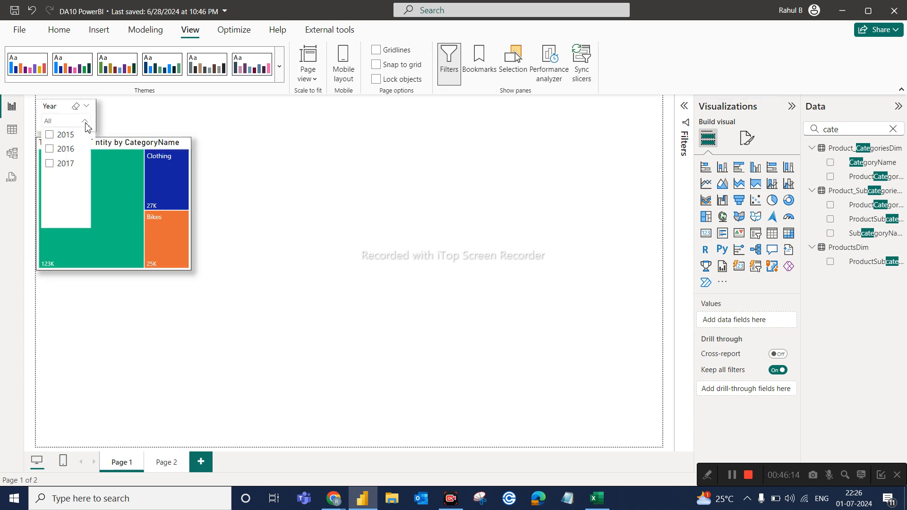
left_click(58, 106)
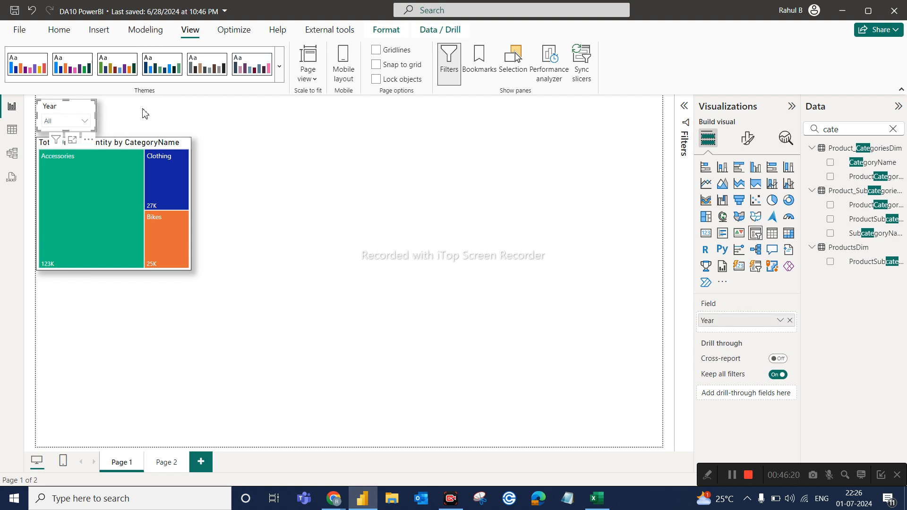
left_click(203, 131)
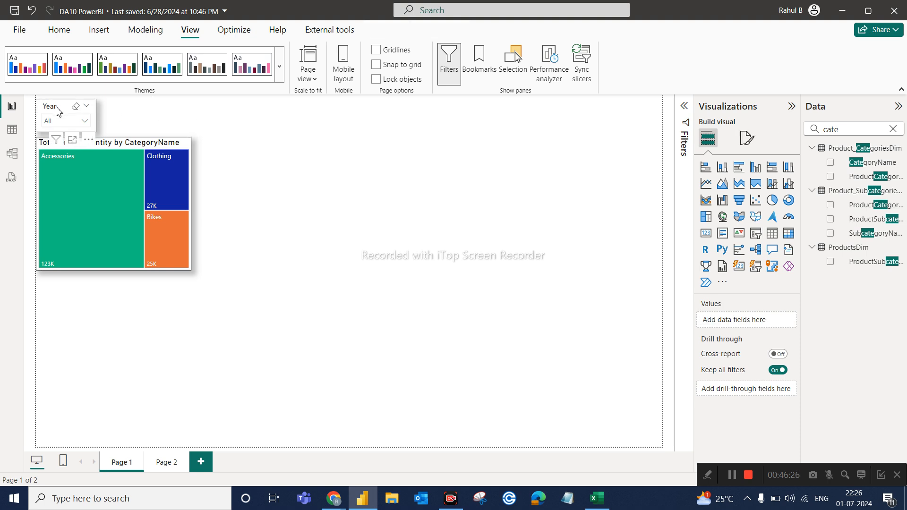
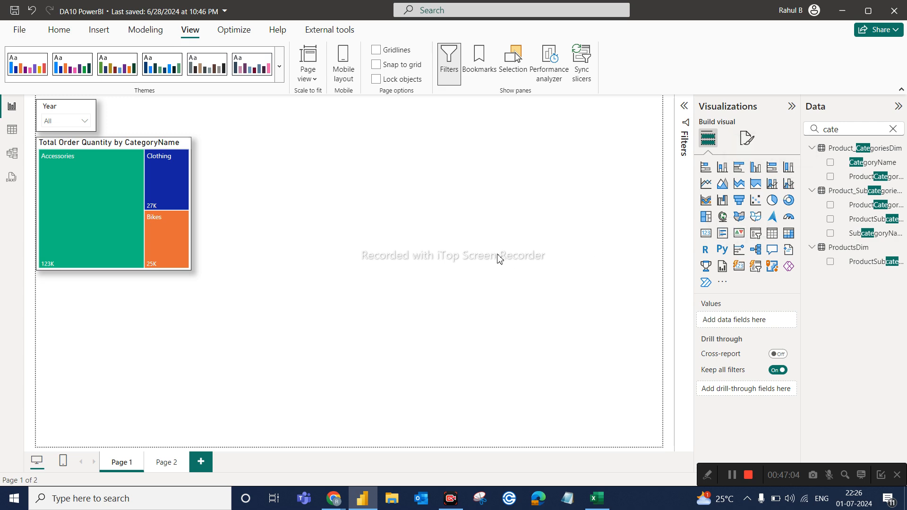
Rename the Year slicer's field to "Year Slicer" for this visual and widen the slicer to fit its title.
left_click(60, 113)
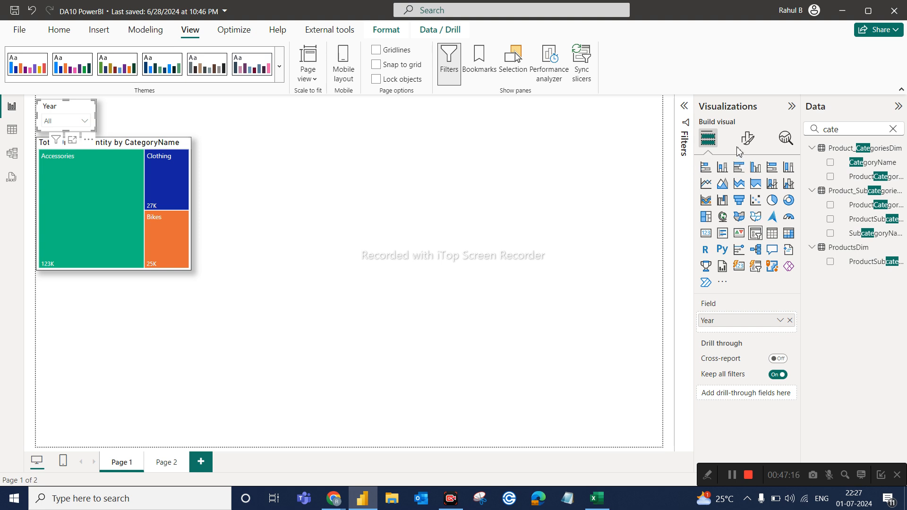
double_click(717, 323)
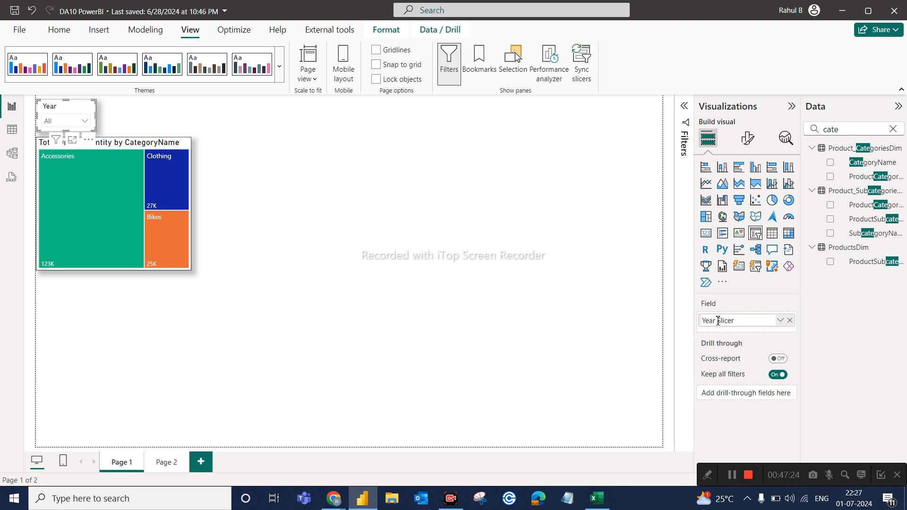
type("Slicer")
key("Return")
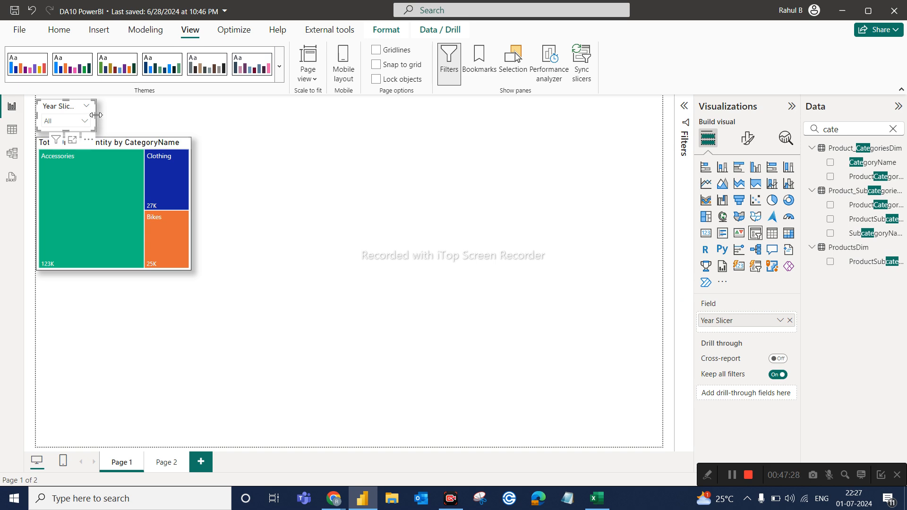
left_click_drag(96, 113, 108, 113)
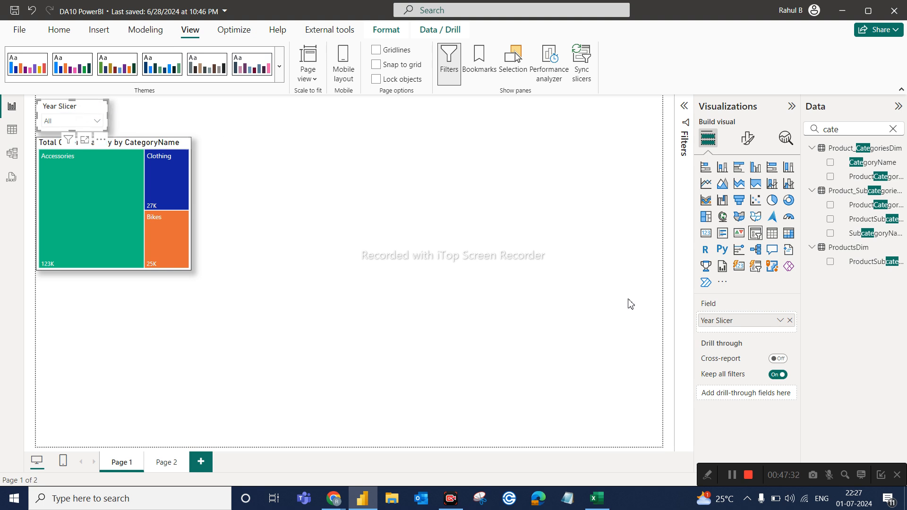
Clear the field search, then rename the year slicer's field to "Years" and deselect the slicer.
left_click(893, 129)
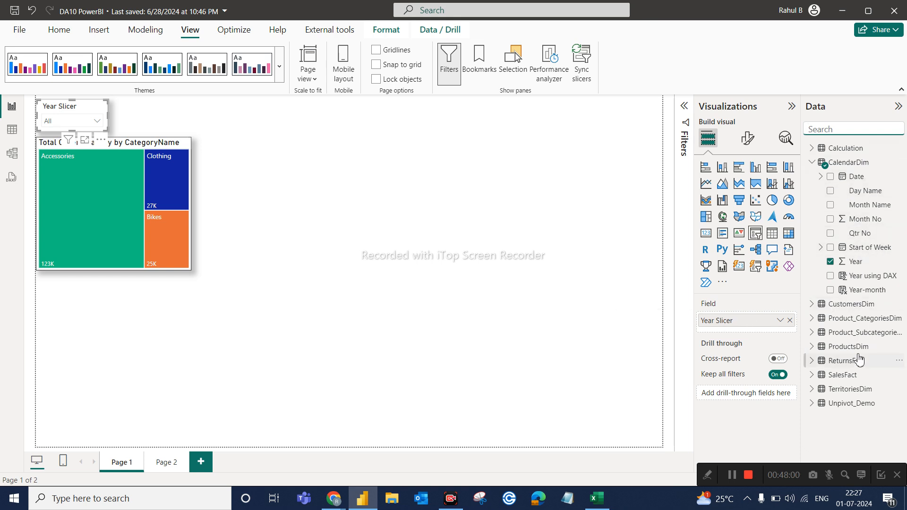
double_click(727, 319)
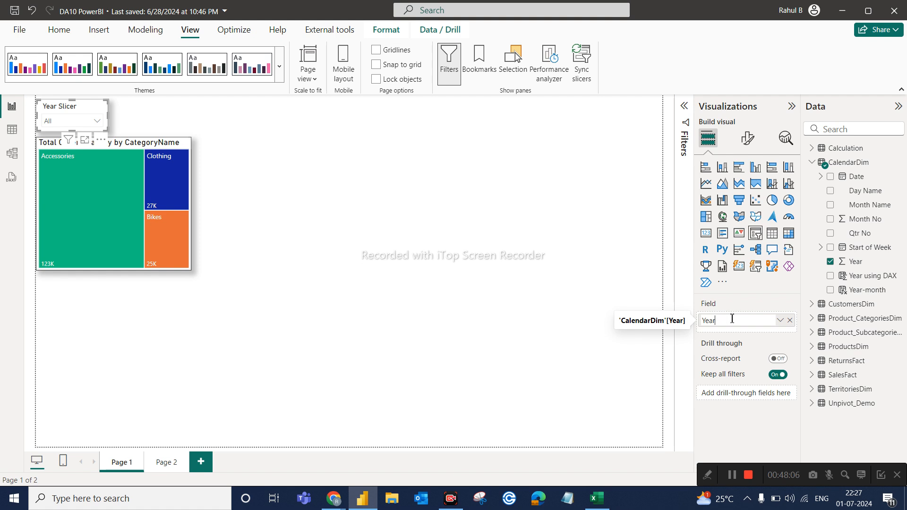
type("Years")
key("Return")
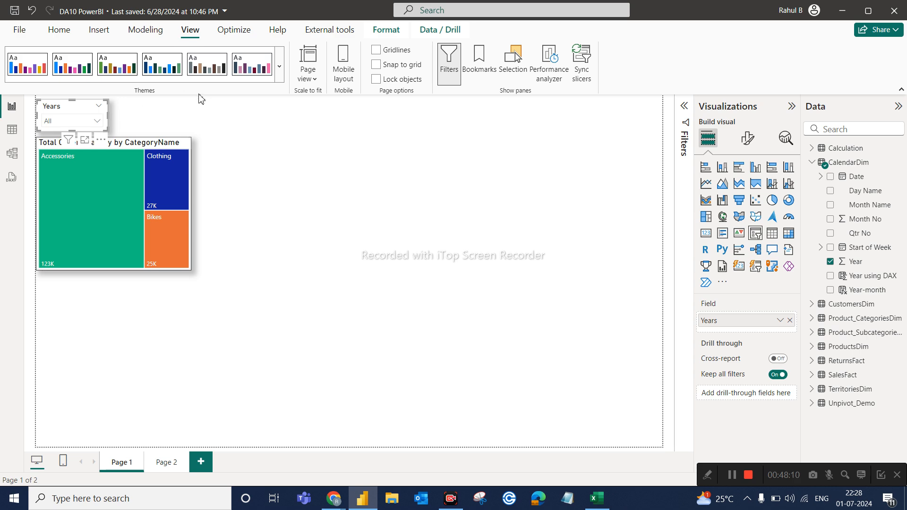
left_click(211, 117)
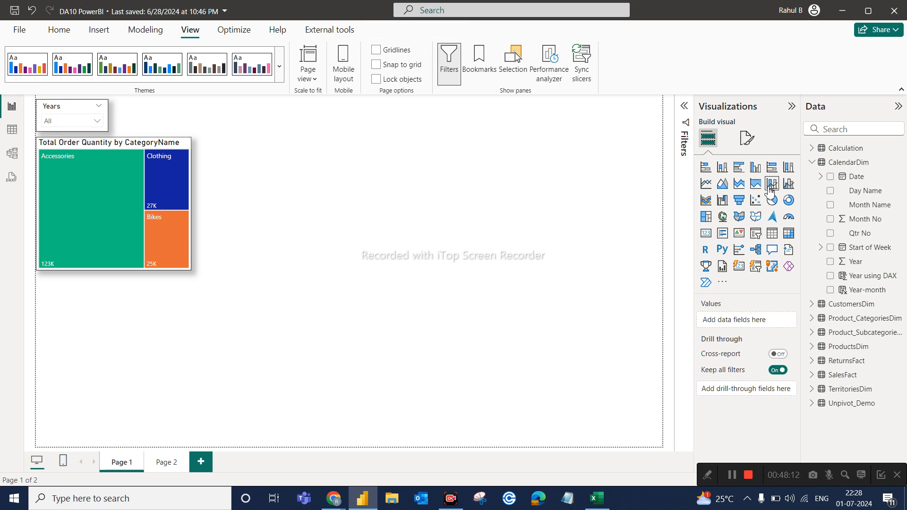
Add a new slicer to Page 1 based on the Country field of TerritoriesDim.
left_click(756, 234)
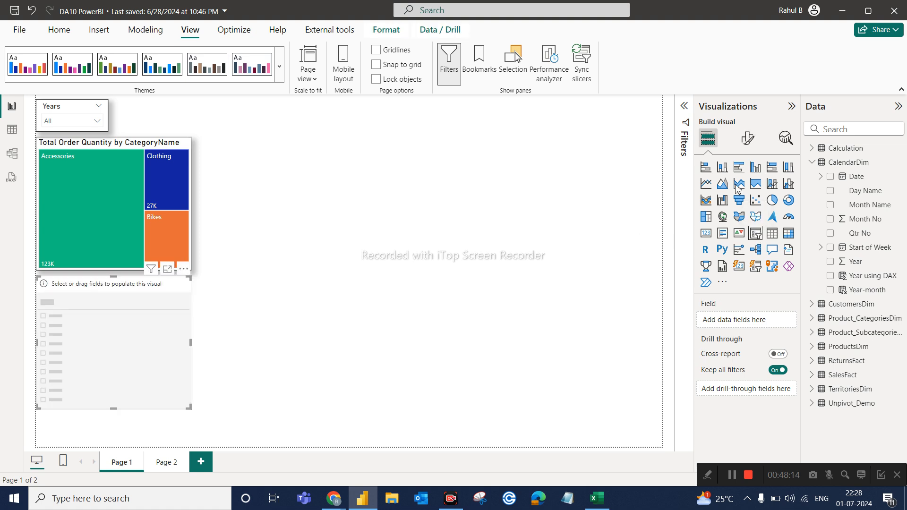
left_click(812, 390)
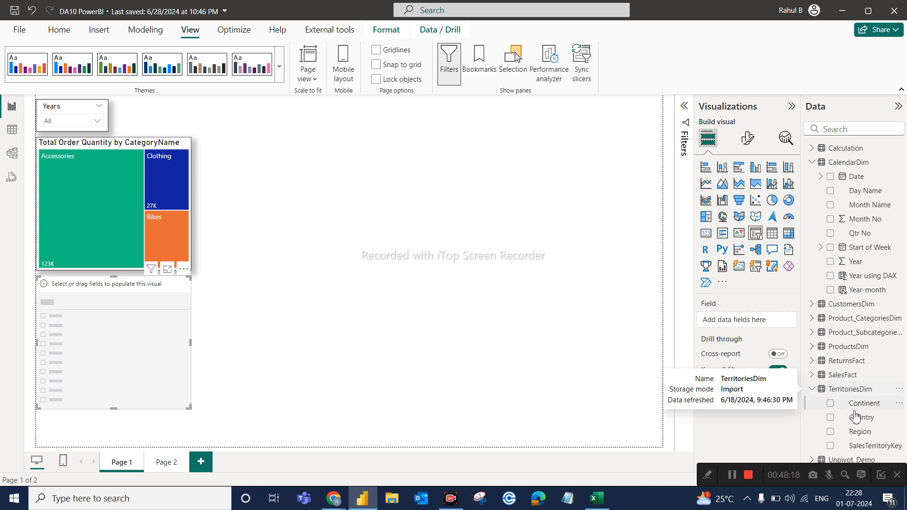
left_click_drag(859, 420, 727, 318)
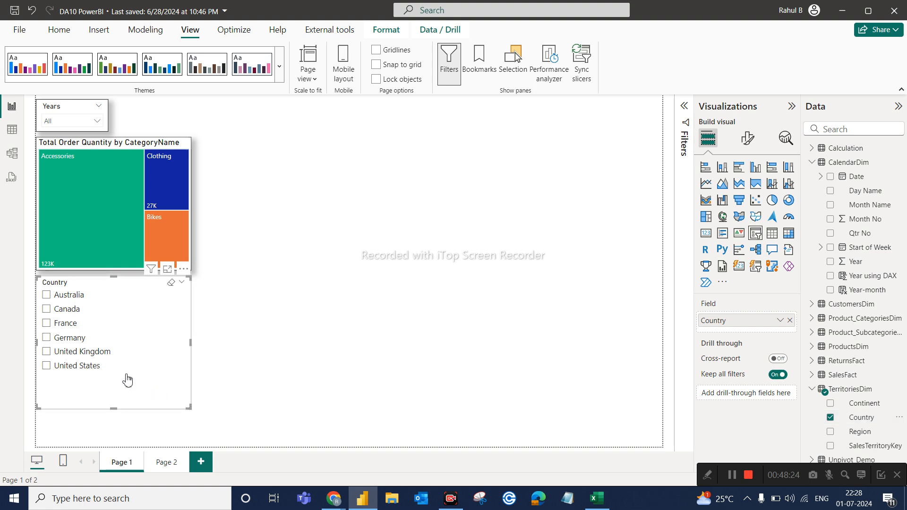
Filter the treemap with the Country slicer by France, Canada and Australia in turn, finishing on France.
left_click(58, 325)
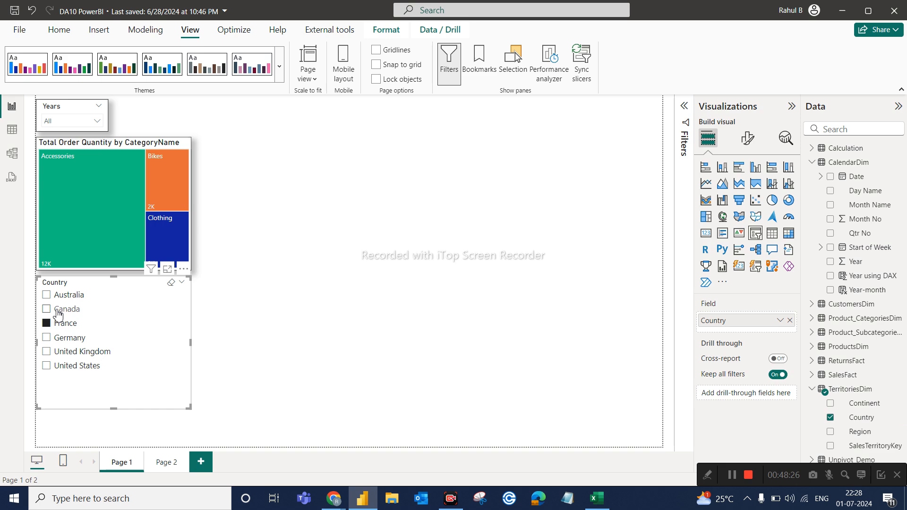
left_click(60, 312)
left_click(60, 296)
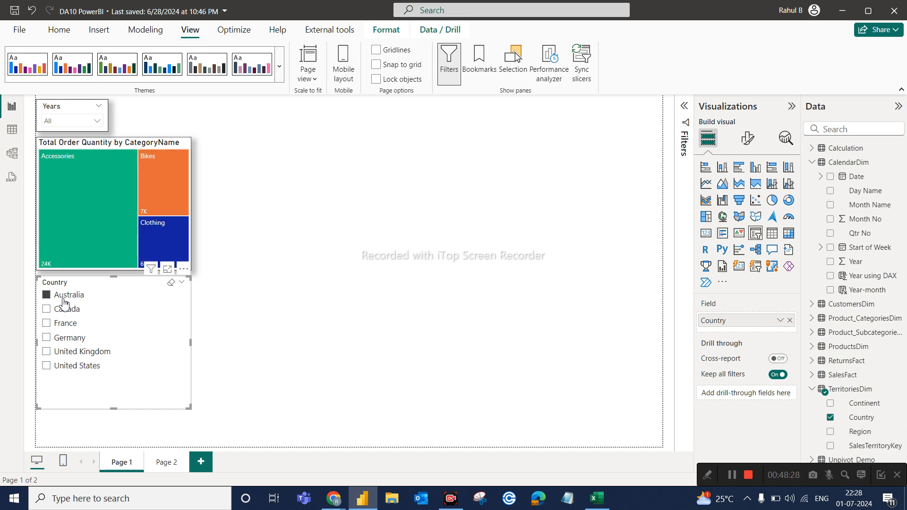
left_click(63, 330)
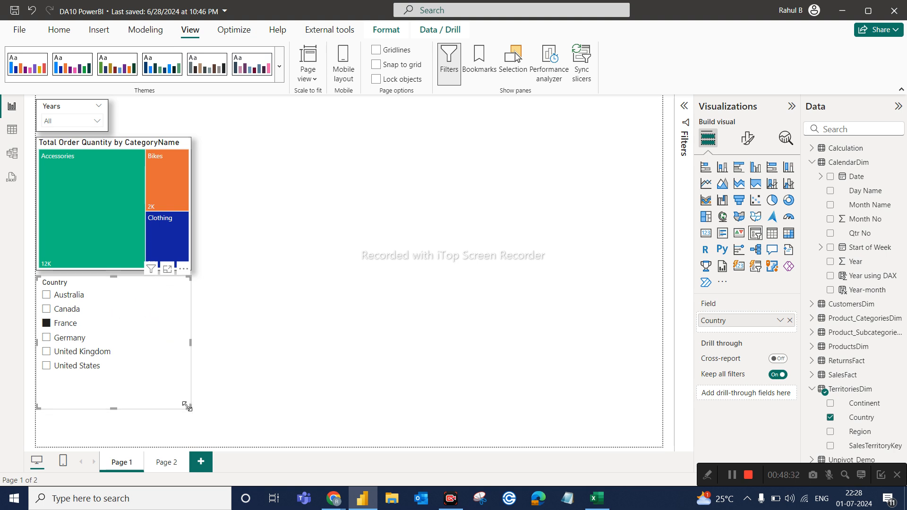
Set the Country slicer's style to Dropdown, shrink it and place it beside the Years slicer above the treemap.
left_click(740, 142)
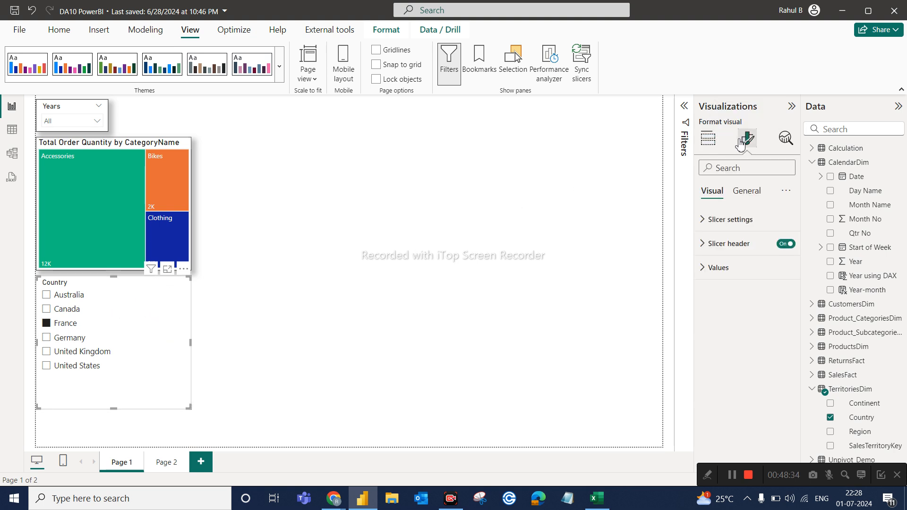
left_click(721, 220)
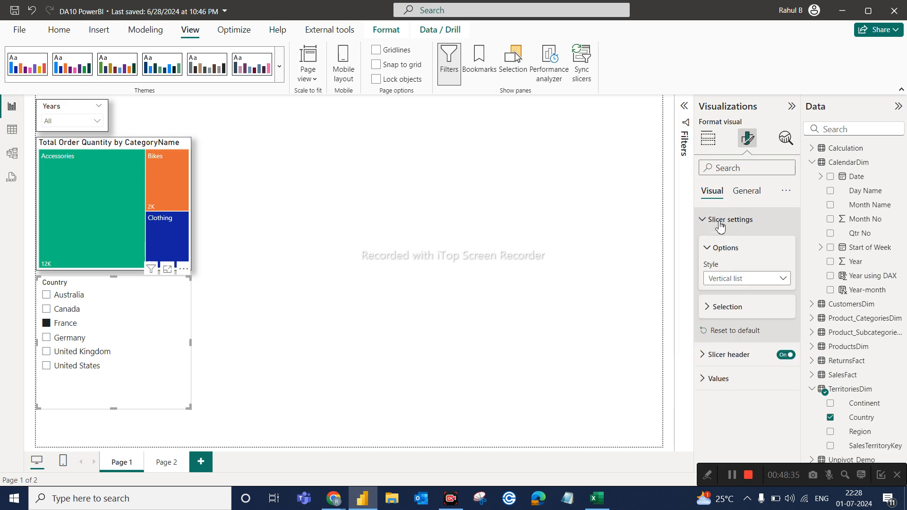
left_click(727, 280)
left_click(721, 321)
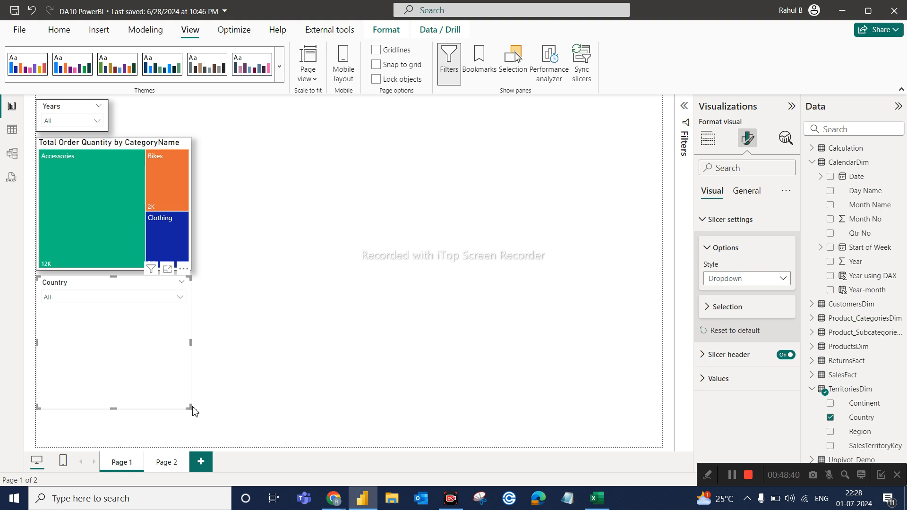
left_click_drag(190, 407, 193, 135)
left_click(285, 141)
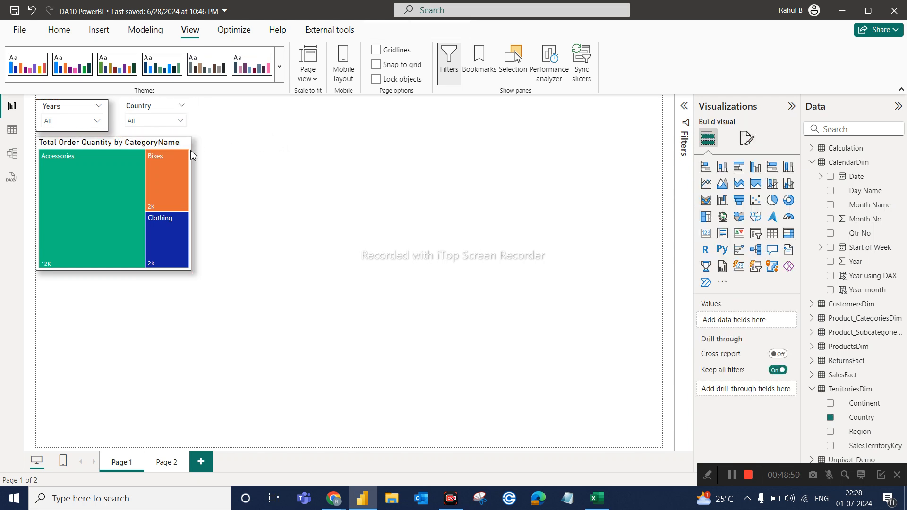
Copy the Years slicer's formatting onto the Country slicer with Format painter.
left_click(64, 109)
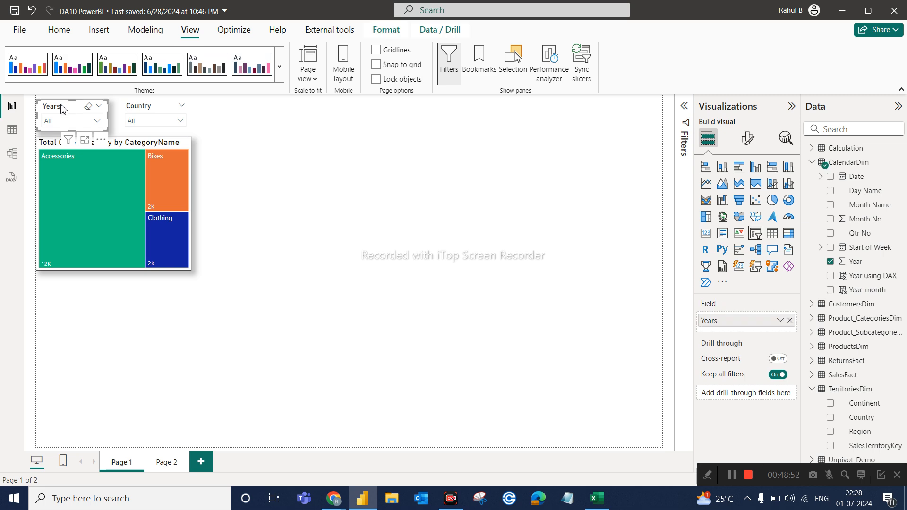
left_click(59, 29)
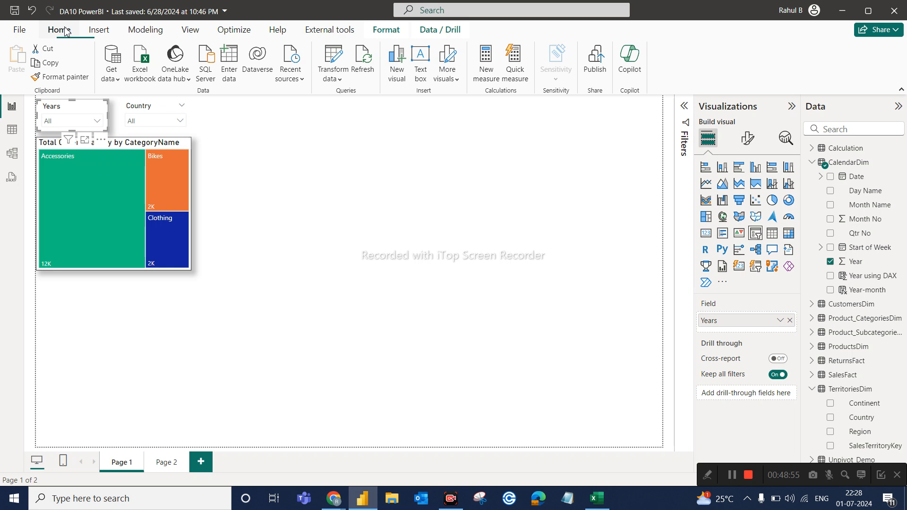
left_click(70, 77)
left_click(158, 114)
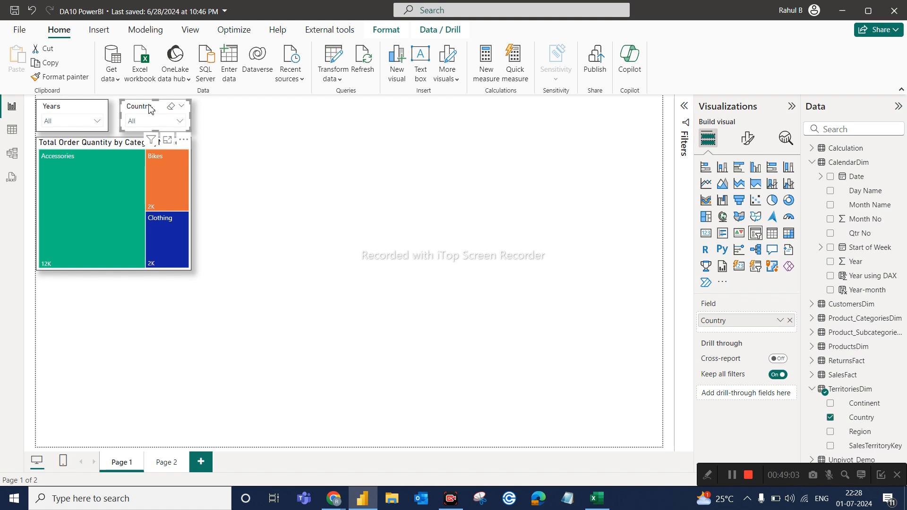
left_click(305, 116)
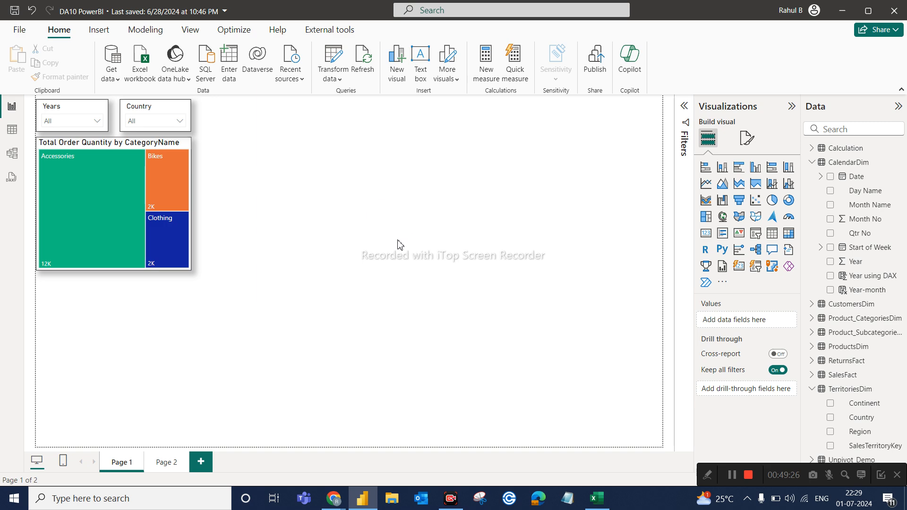
Move the treemap toward the middle of the page, return it to its place under the slicers and deselect it.
mouse_move(137, 143)
left_click_drag(137, 143, 263, 174)
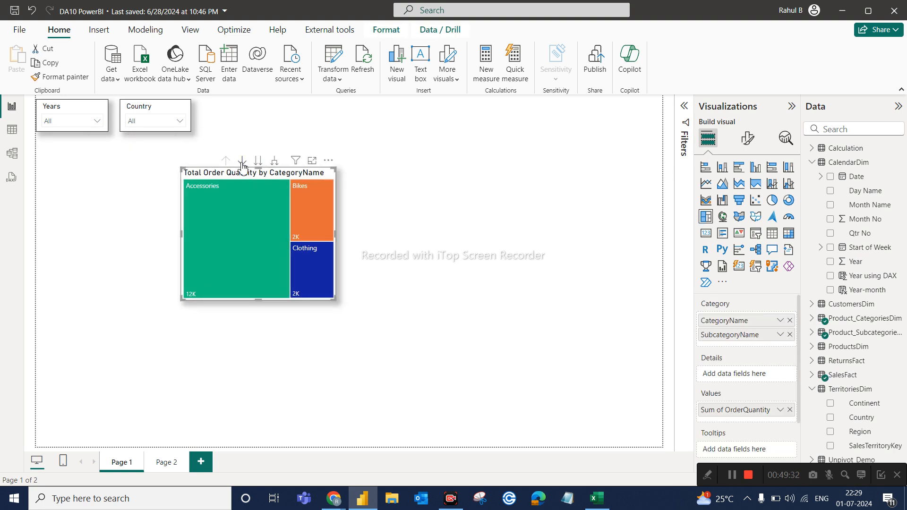
left_click_drag(263, 177, 108, 148)
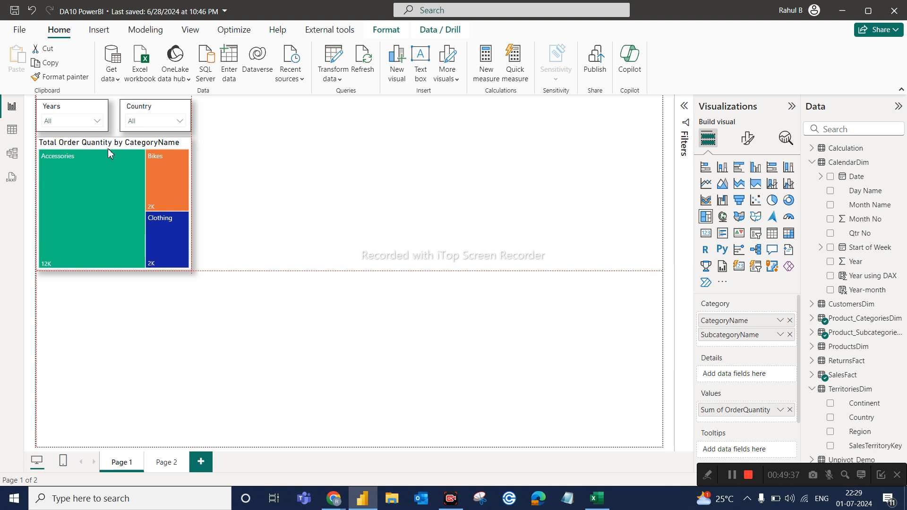
left_click(318, 188)
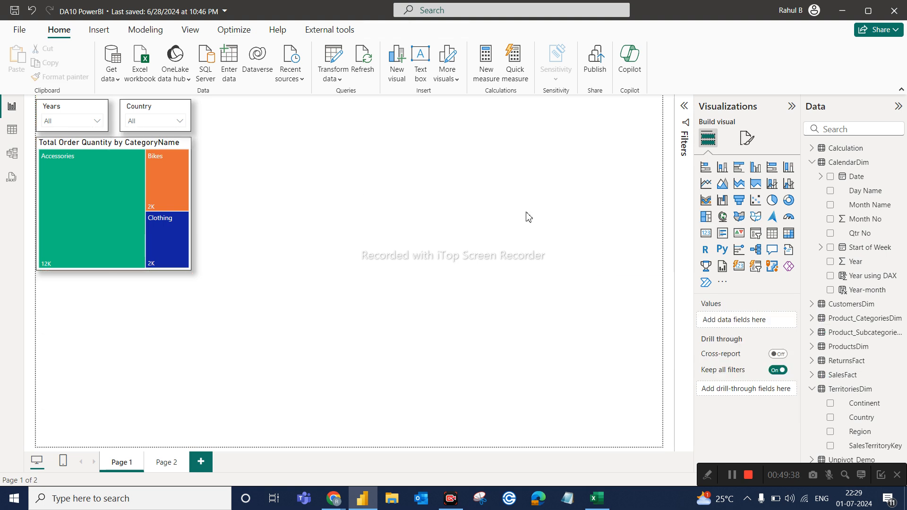
Add a table visual away from the treemap with the CalendarDim columns Day Name, Month Name and Qtr No.
left_click(773, 233)
left_click_drag(295, 178, 408, 162)
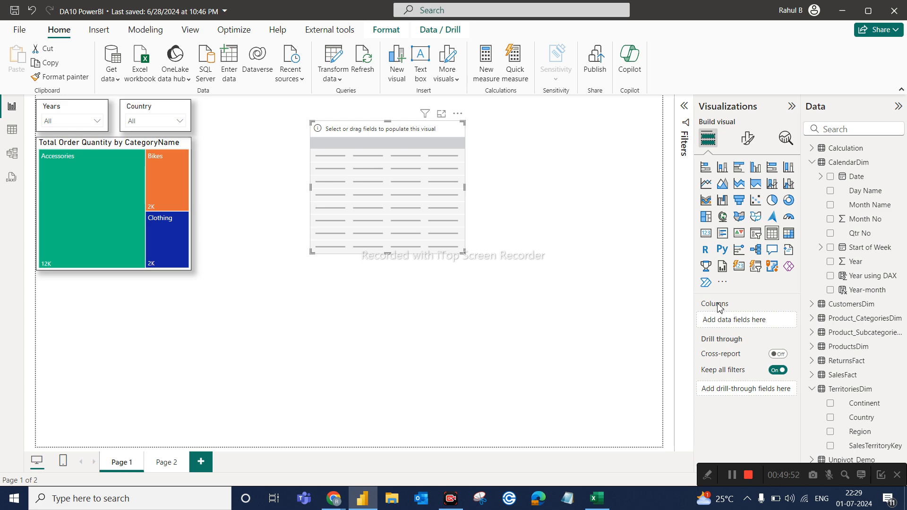
left_click_drag(862, 193, 744, 321)
left_click_drag(859, 210, 761, 331)
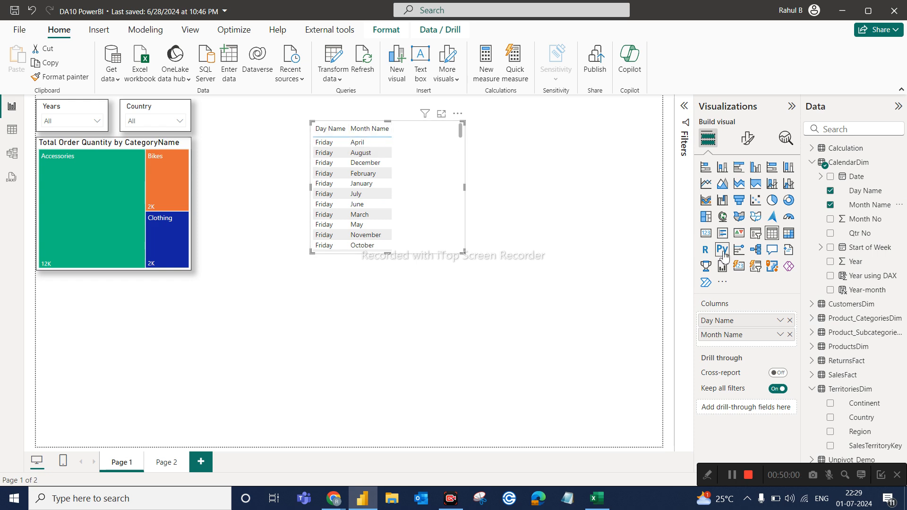
left_click_drag(868, 237, 765, 350)
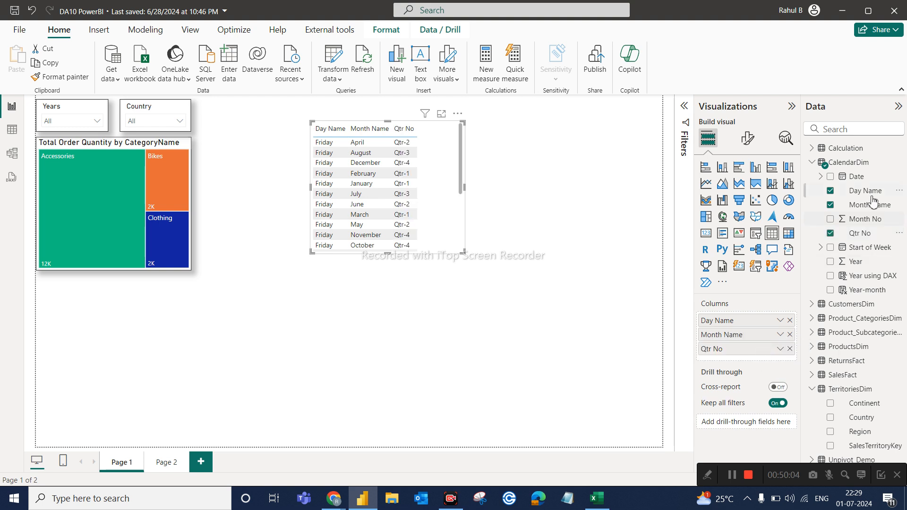
Add Date as the table's first column and show it as a plain Date instead of a date hierarchy.
left_click_drag(862, 177, 754, 314)
left_click_drag(737, 372, 717, 325)
left_click_drag(717, 324, 780, 327)
left_click(781, 324)
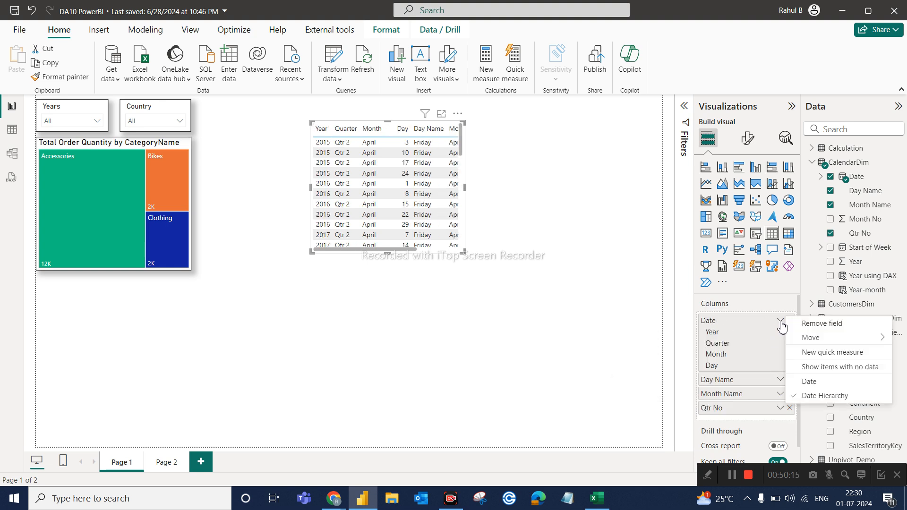
left_click(823, 382)
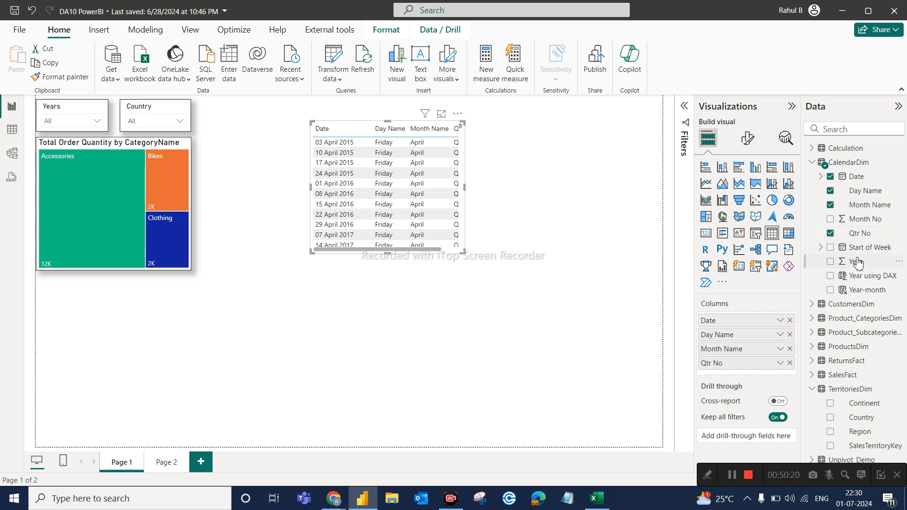
Add Year as the table's last column and set it to Don't summarize.
left_click_drag(857, 262, 779, 370)
left_click(779, 378)
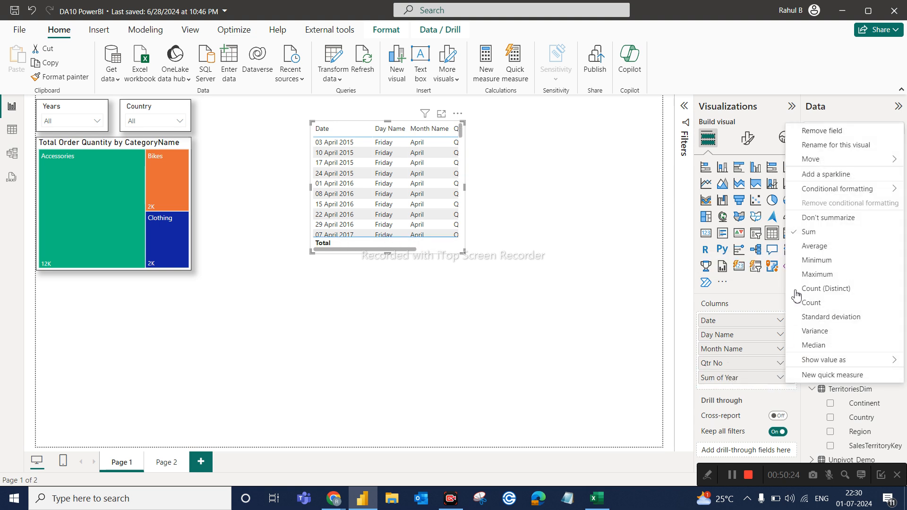
left_click(820, 217)
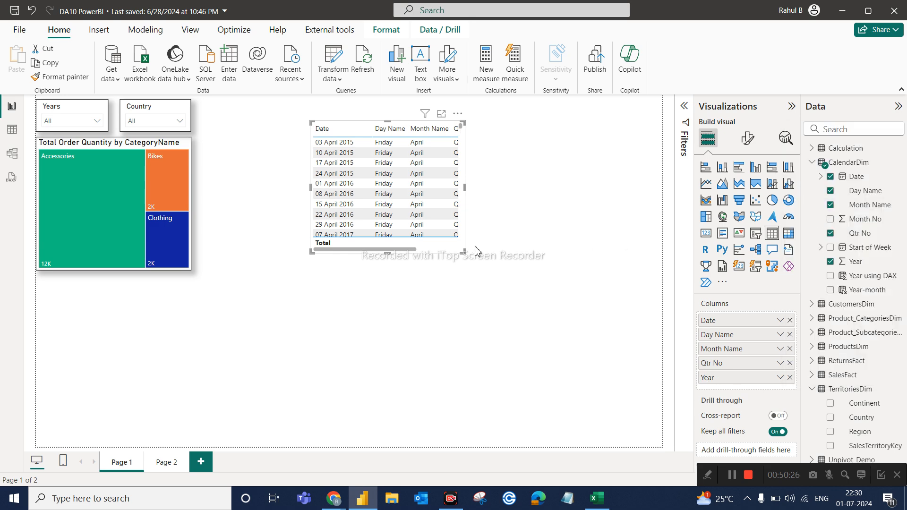
Enlarge the table so all five columns fit, move it next to the treemap and deselect it.
left_click_drag(461, 251, 515, 353)
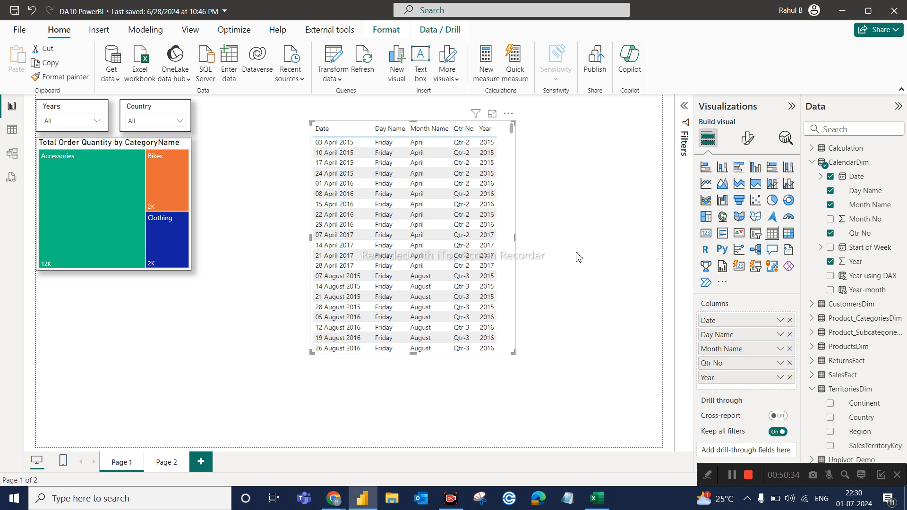
left_click_drag(505, 235, 405, 229)
left_click(552, 208)
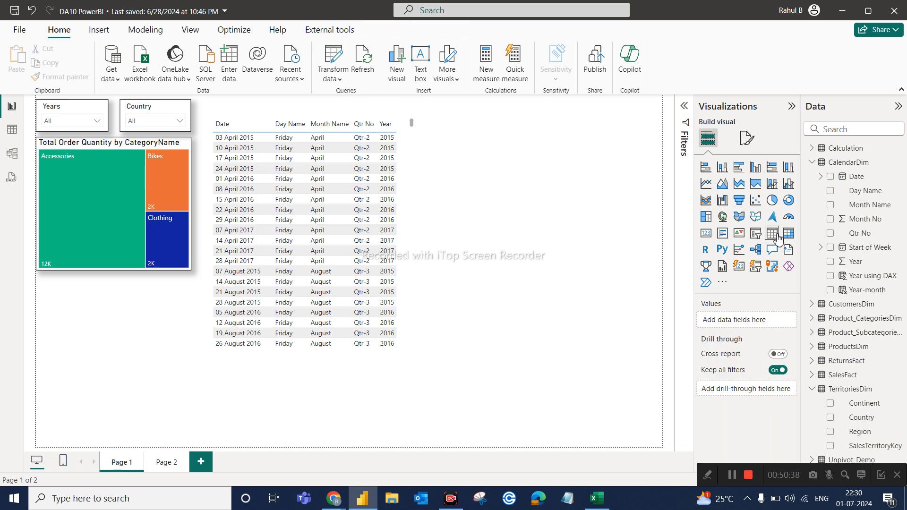
Rearrange the calendar table's columns into the order Year, Qtr No, Month Name, Date, and remove the Day Name column.
scroll(414, 267, "down", 5)
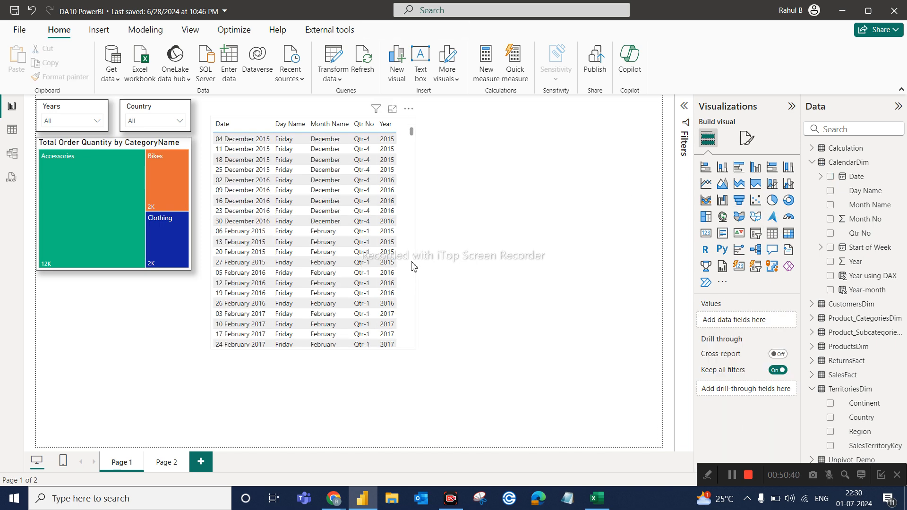
left_click(414, 267)
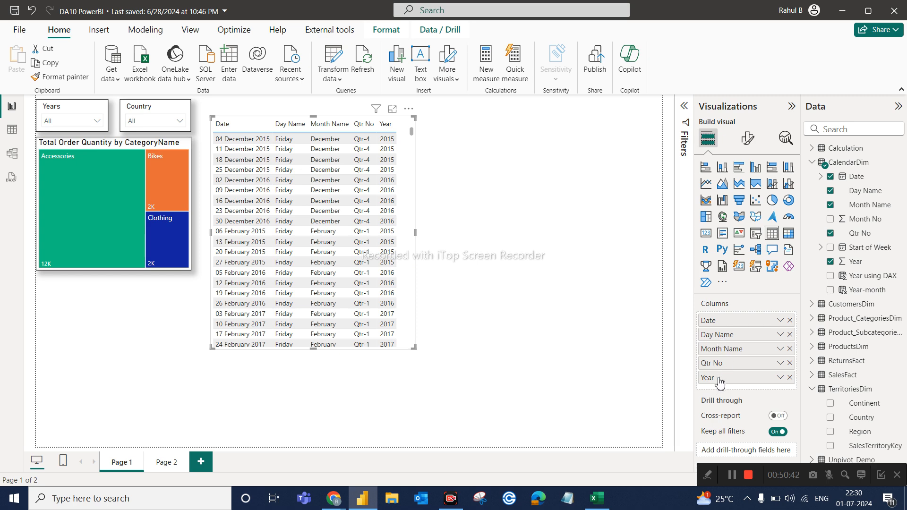
left_click_drag(716, 378, 723, 319)
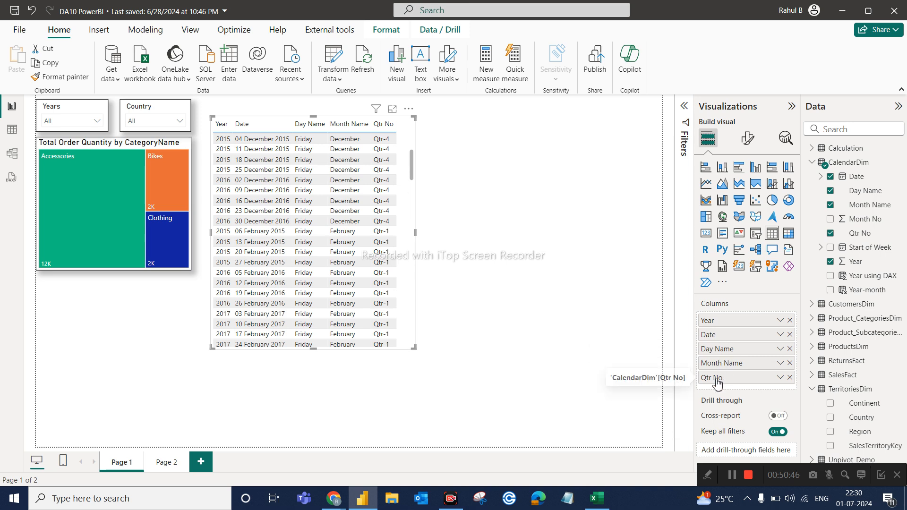
left_click_drag(714, 377, 722, 331)
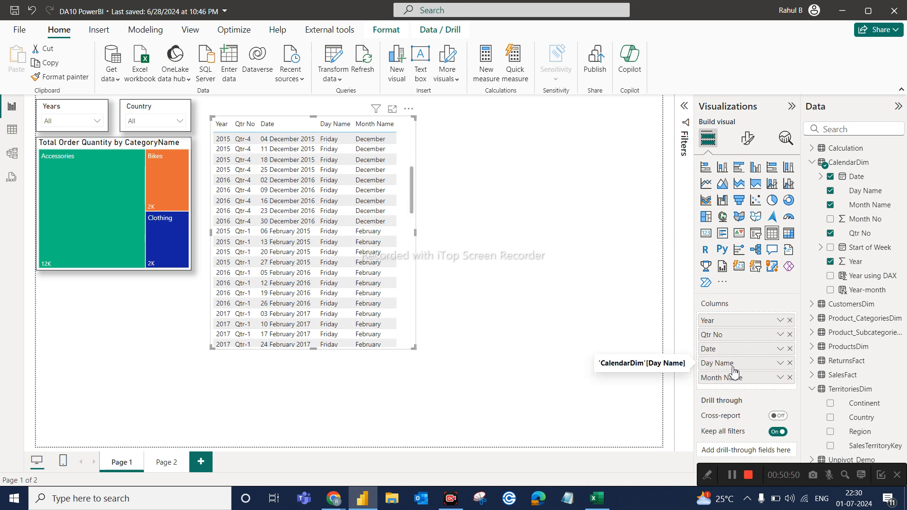
left_click(790, 363)
left_click_drag(736, 363, 729, 350)
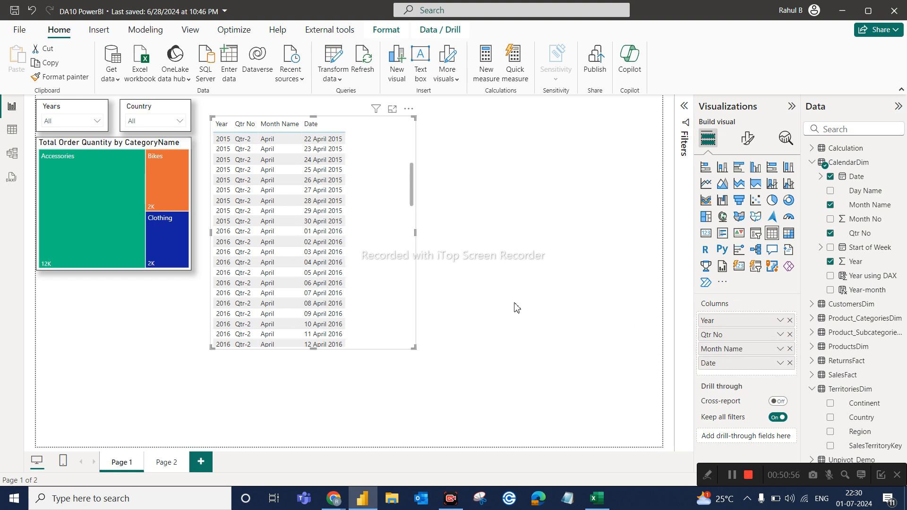
Narrow the calendar table to fit its four columns, shift it slightly away from the treemap and deselect it.
left_click_drag(415, 347, 367, 350)
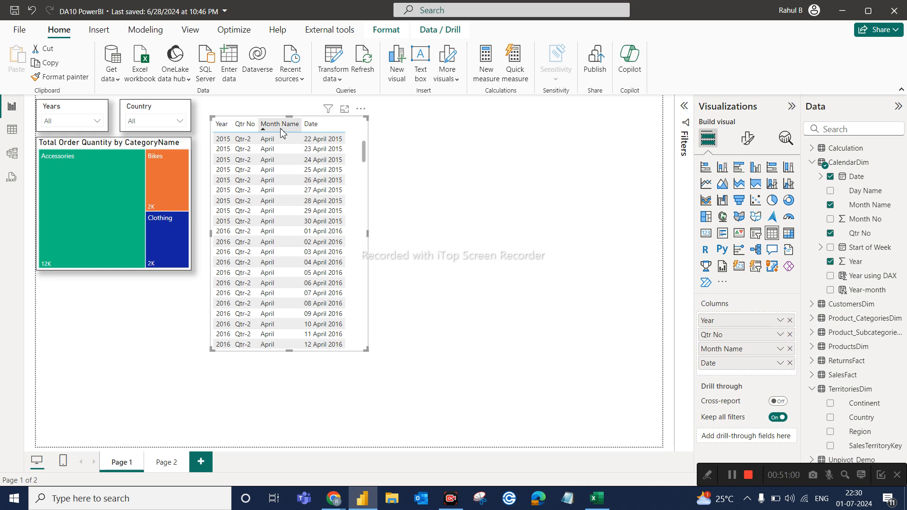
left_click_drag(355, 228, 374, 221)
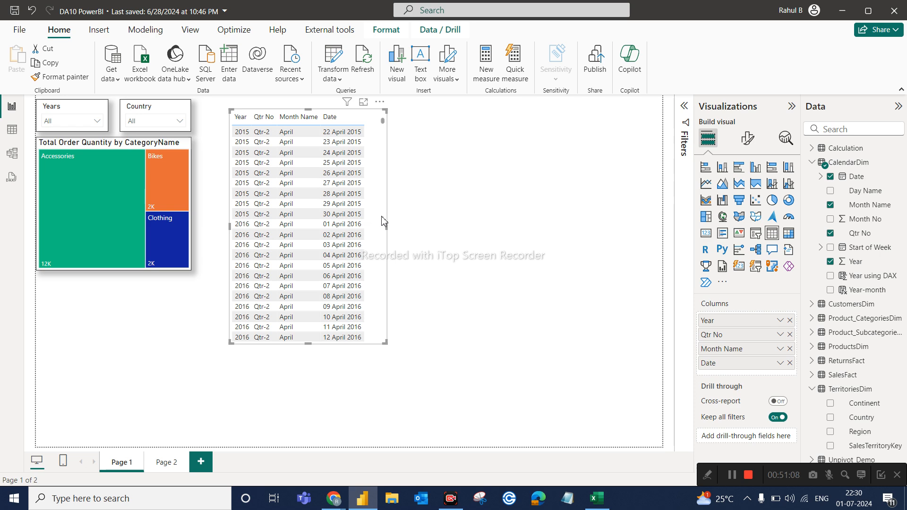
left_click(675, 211)
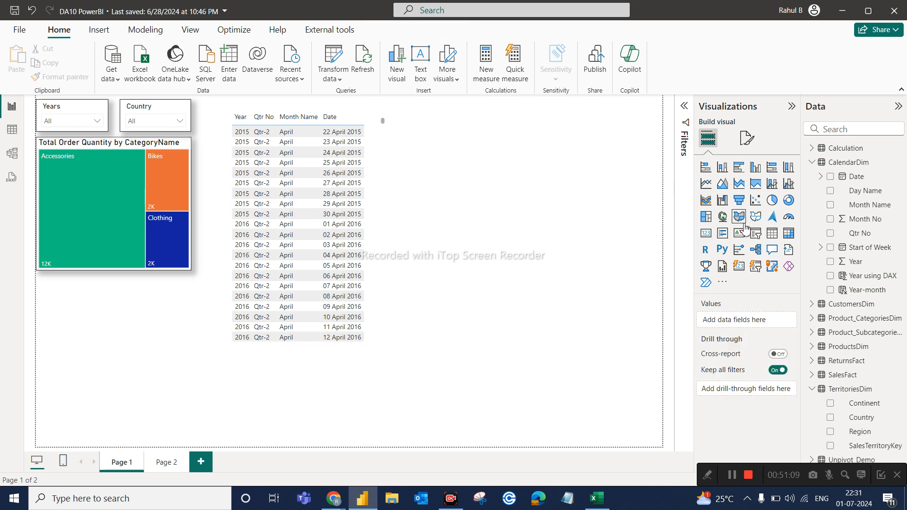
Add a matrix visual beside the table with CalendarDim Date on rows, shown as a plain Date, and compare it with the table.
left_click(790, 239)
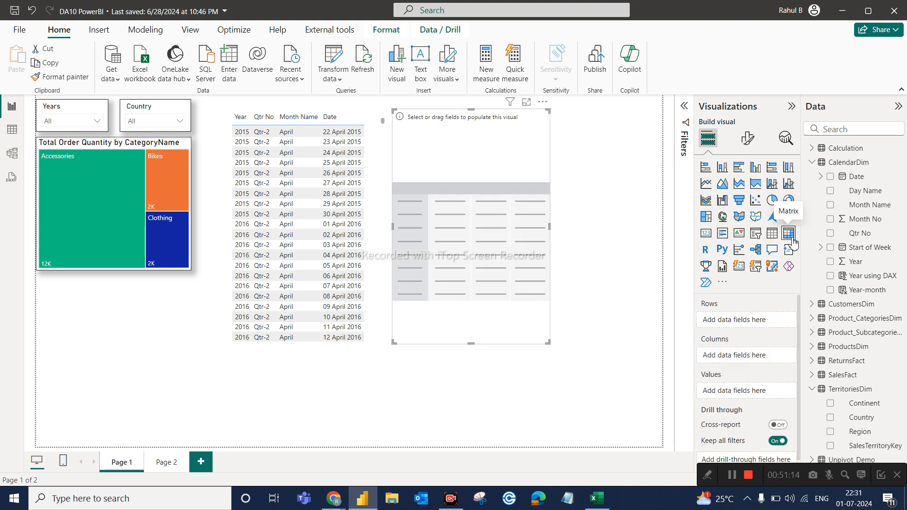
left_click_drag(864, 182, 762, 324)
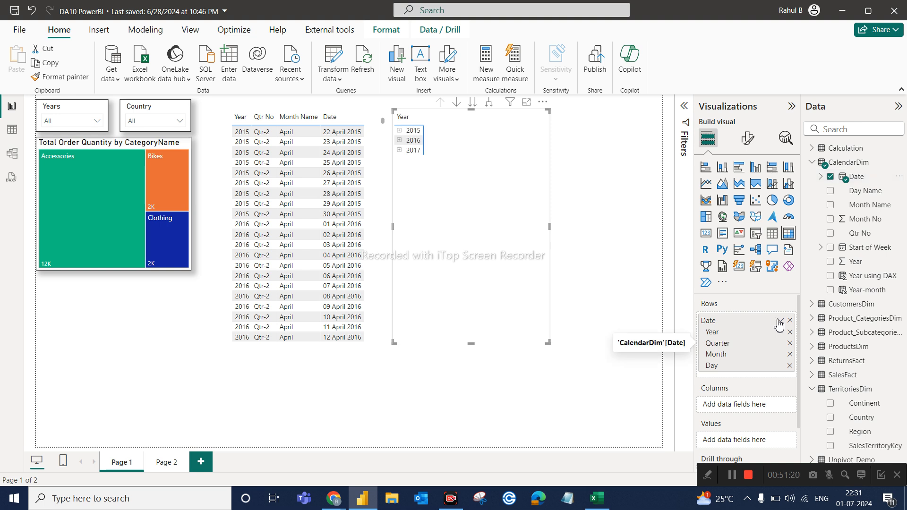
left_click(778, 322)
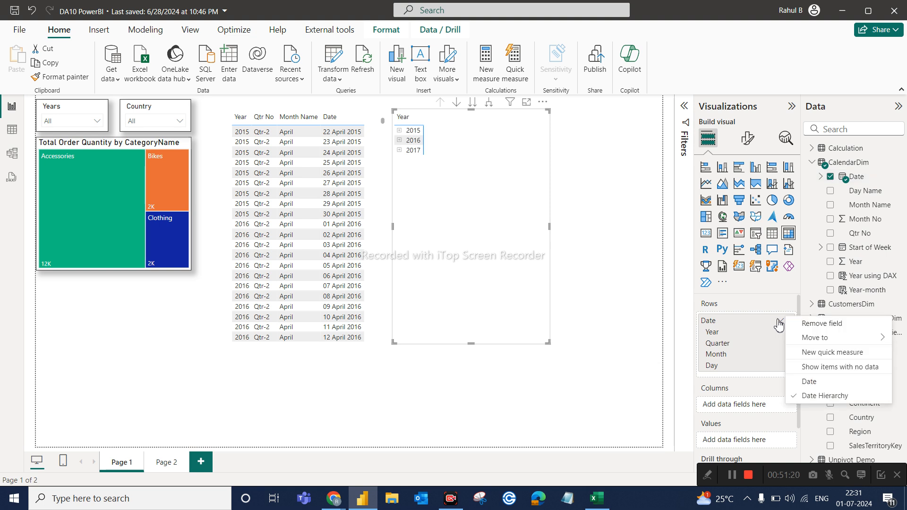
left_click(810, 382)
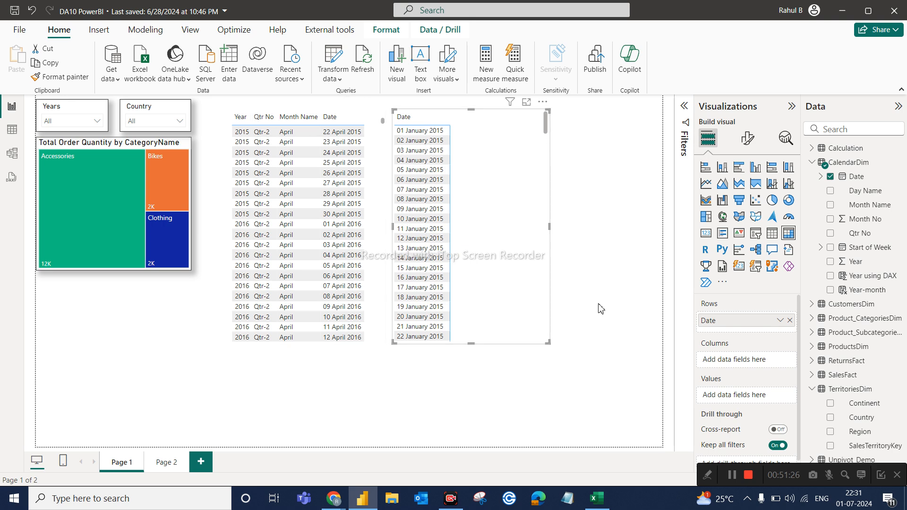
left_click(370, 320)
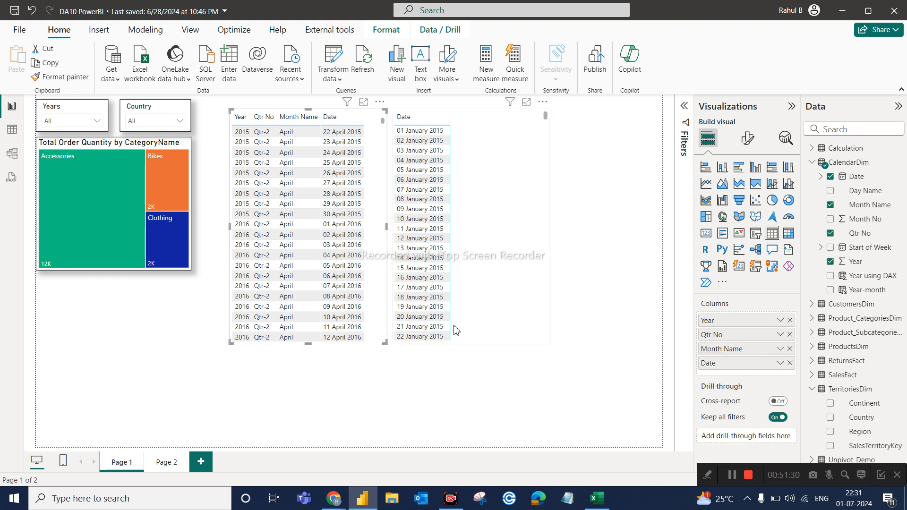
Replace Date in the matrix rows with Year, and place Qtr No beneath it.
left_click(549, 272)
left_click(789, 321)
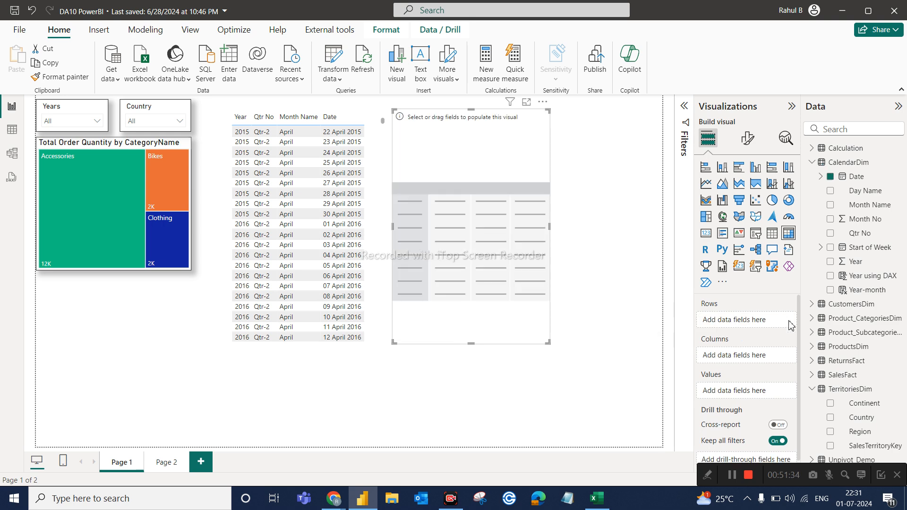
left_click_drag(844, 266, 749, 325)
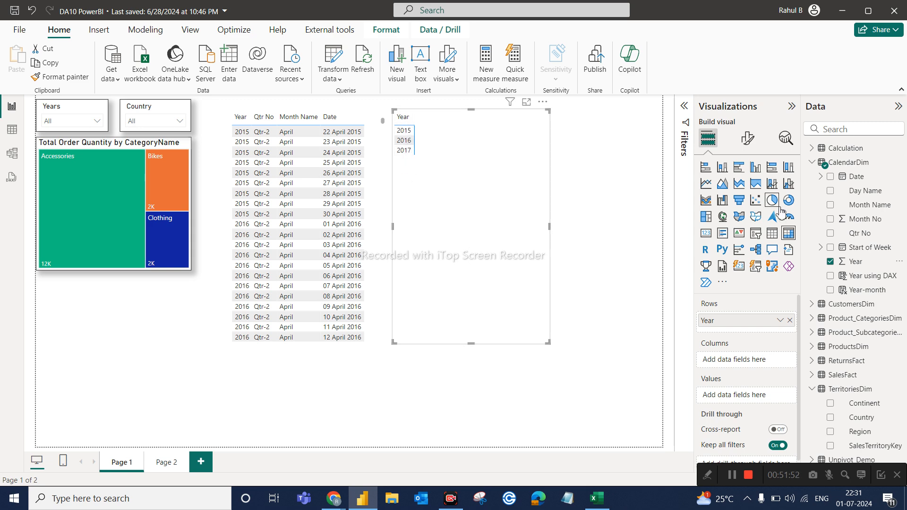
left_click_drag(868, 244, 764, 329)
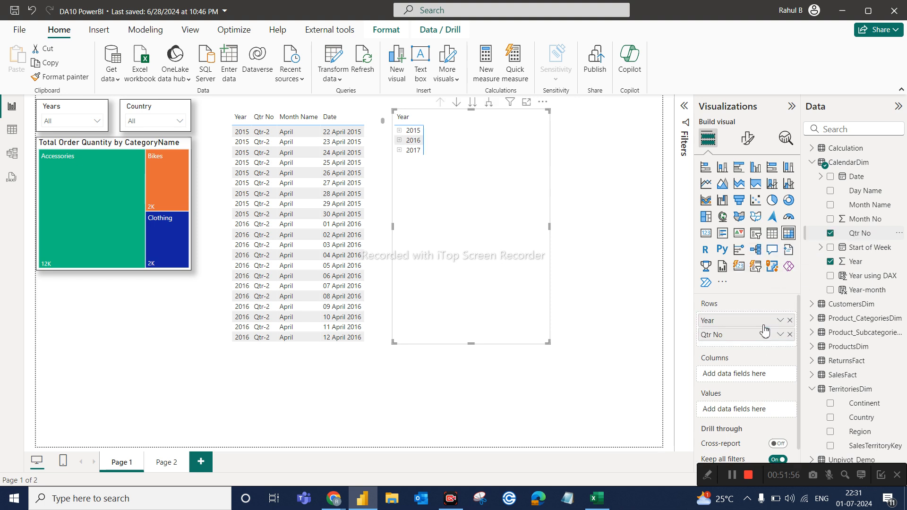
Expand 2015, 2016 and 2017 in the matrix to their quarters and compare the layout with the table.
left_click(399, 131)
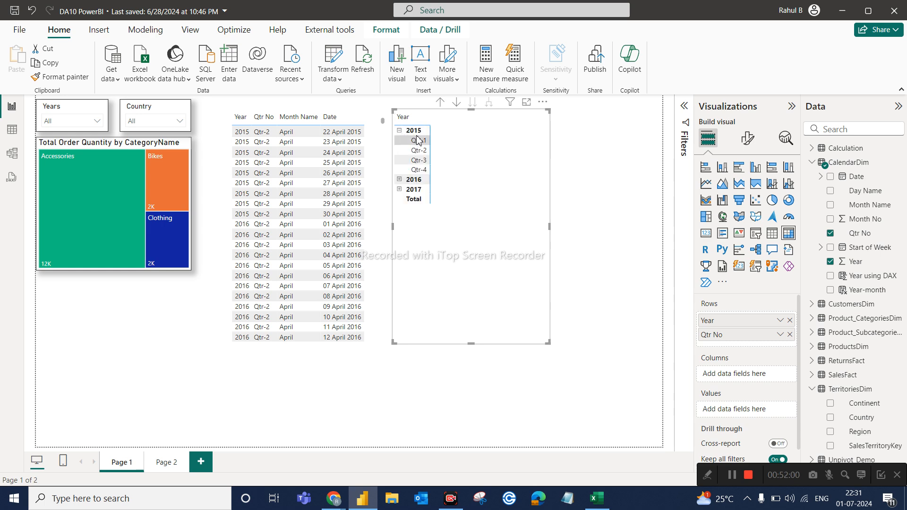
left_click(399, 180)
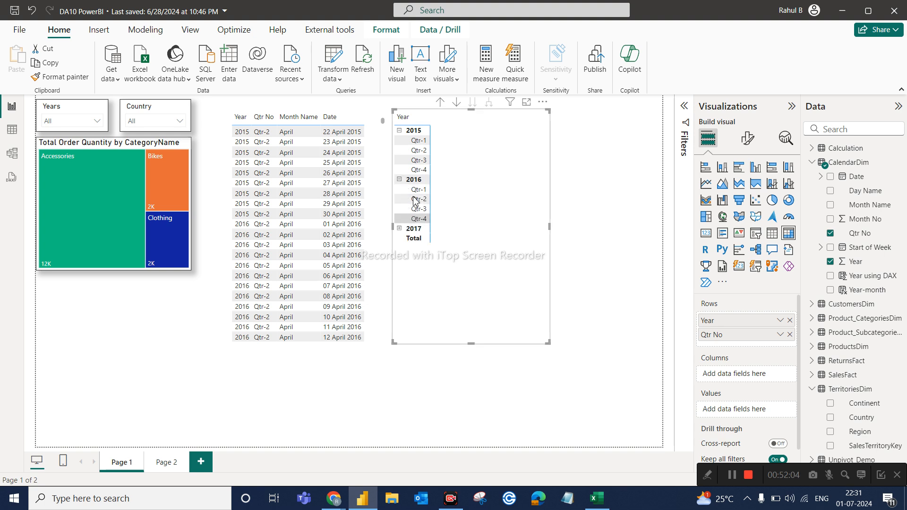
left_click(400, 229)
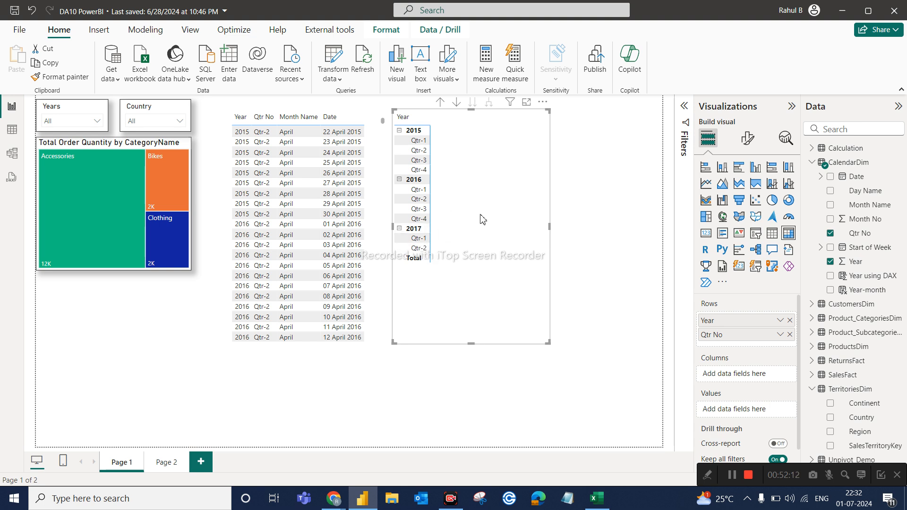
left_click(241, 115)
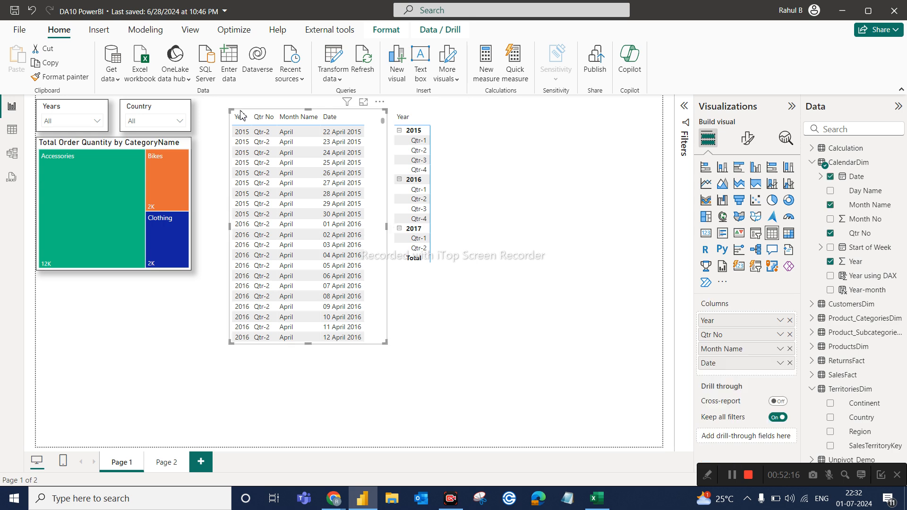
left_click(510, 198)
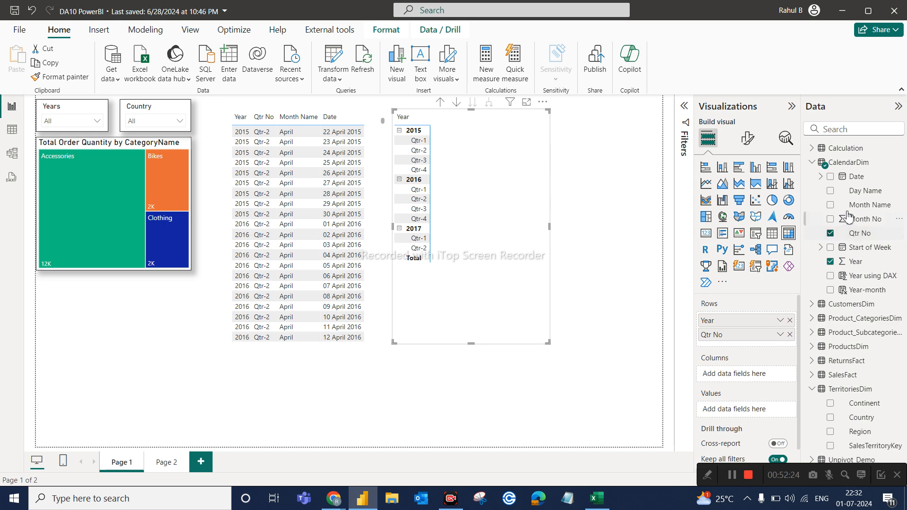
Add Month Name below Qtr No in the matrix rows and expand Qtr-1 and Qtr-2 of 2015 to their months.
left_click_drag(874, 207, 782, 343)
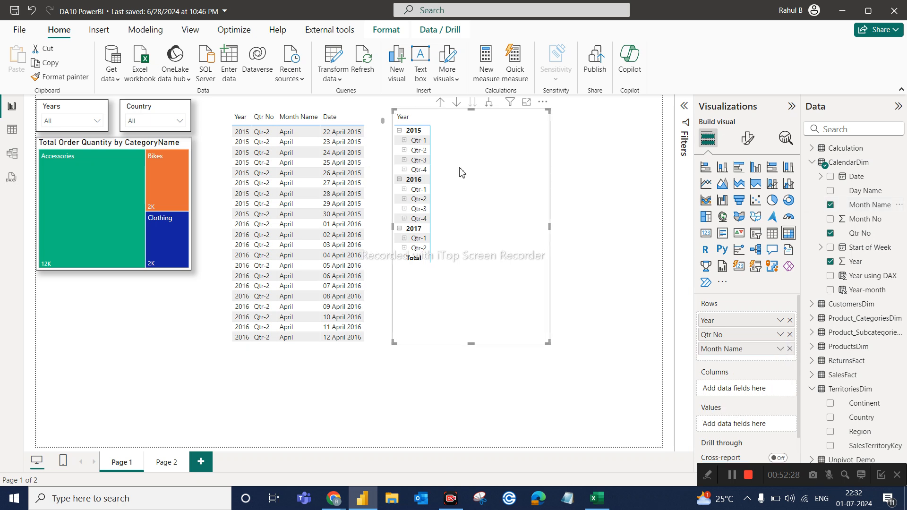
left_click(404, 141)
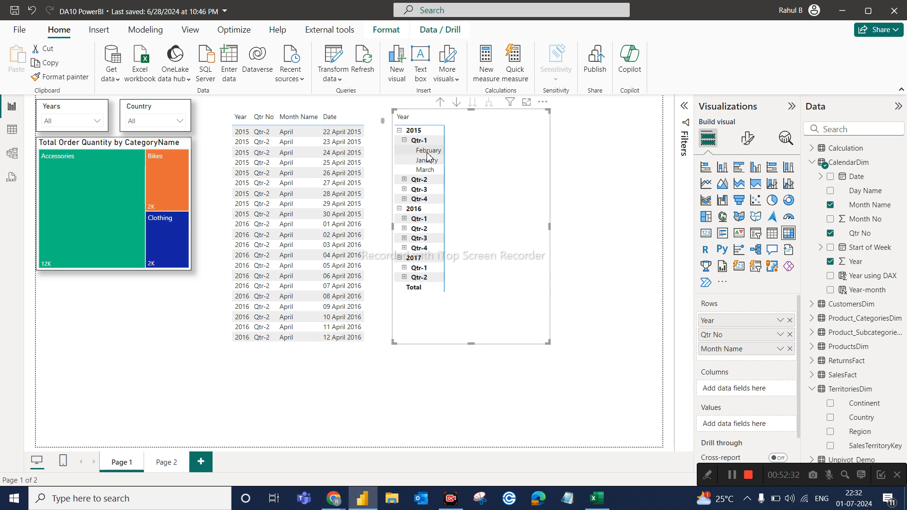
left_click(404, 180)
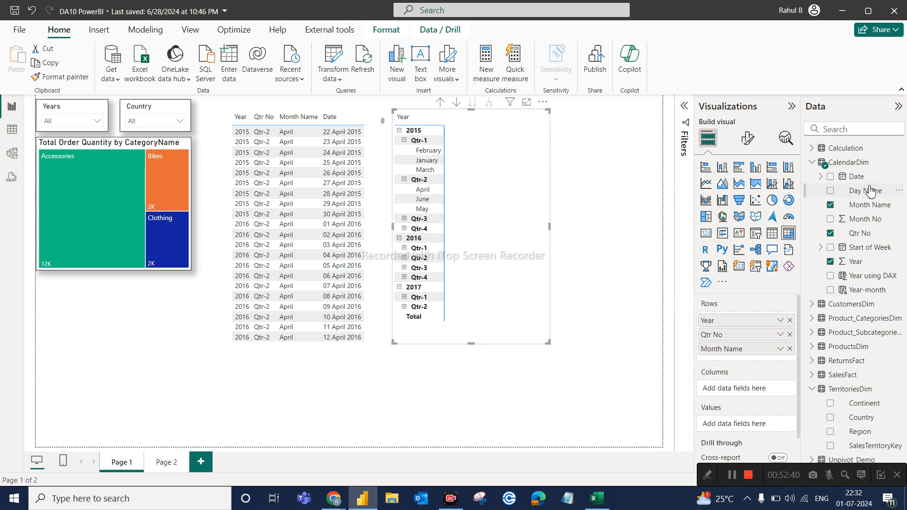
Add Date as a plain Date below Month Name in the matrix rows, then expand February 2015 and look through its days.
left_click_drag(854, 177, 775, 358)
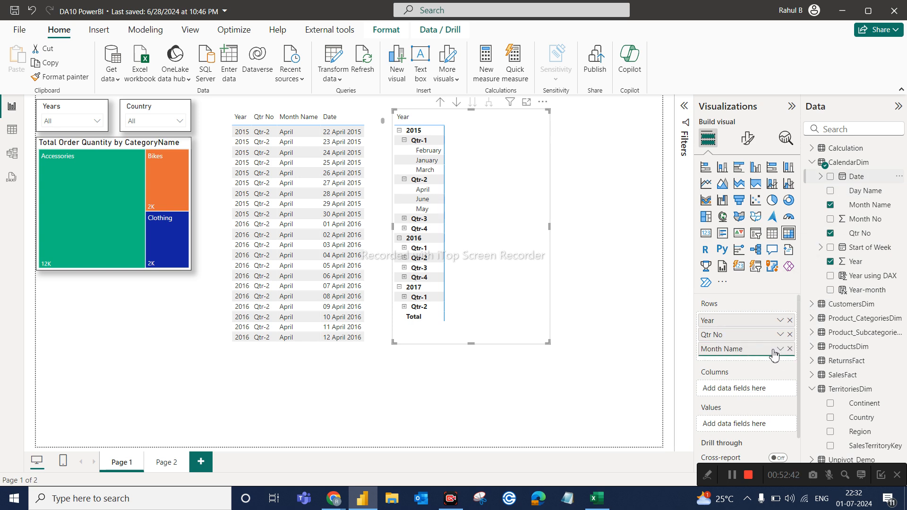
left_click(780, 363)
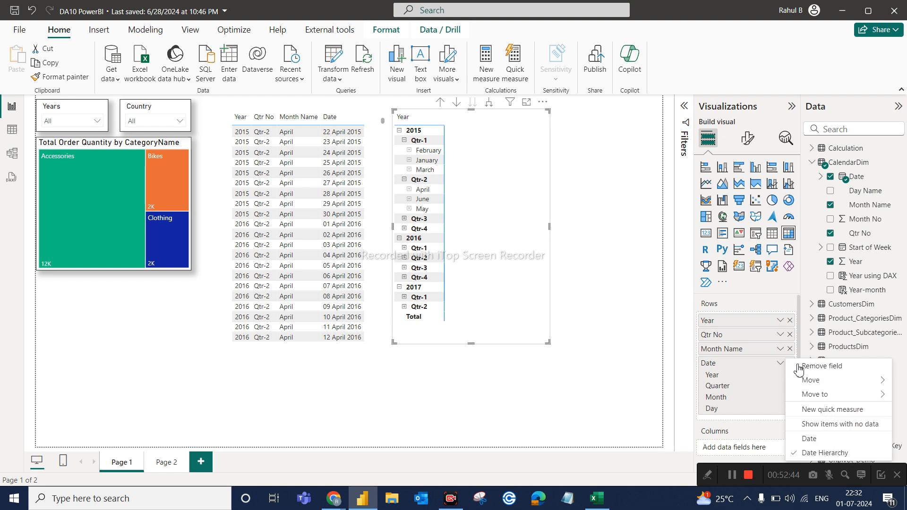
left_click(810, 439)
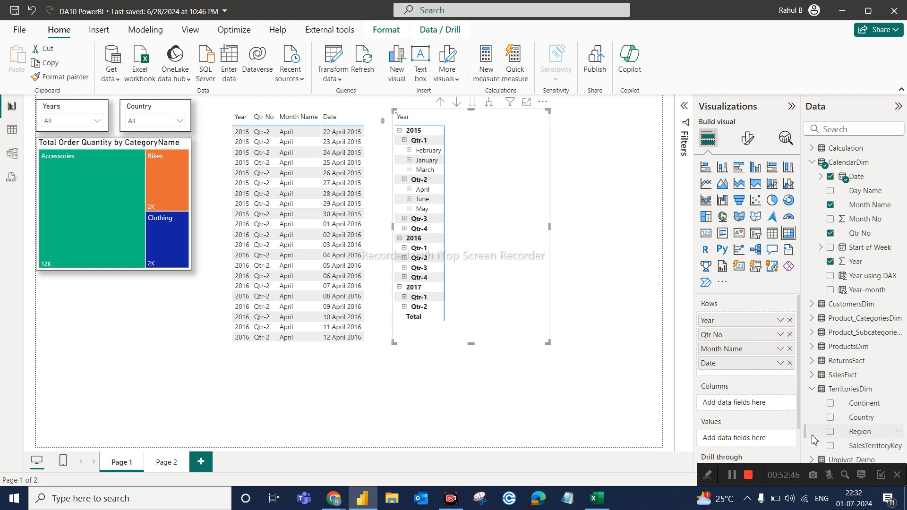
left_click(409, 150)
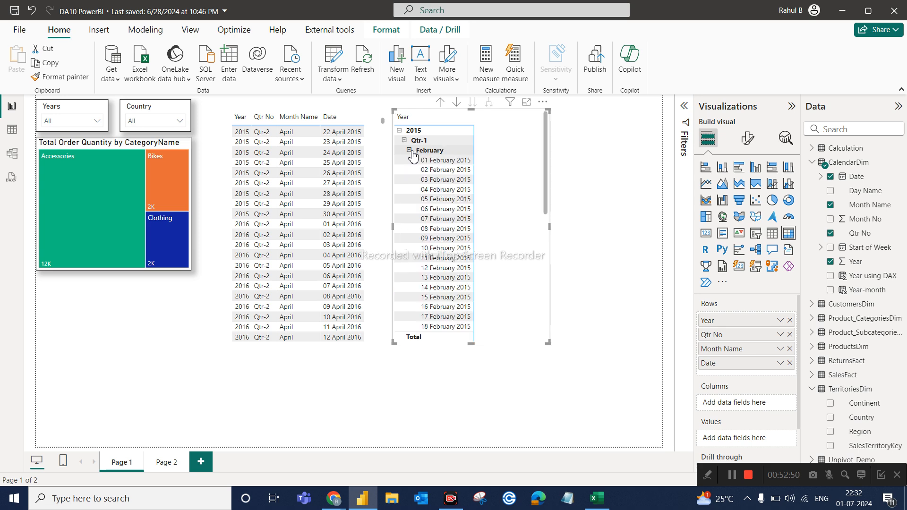
scroll(443, 318, "down", 3)
scroll(443, 318, "down", 3)
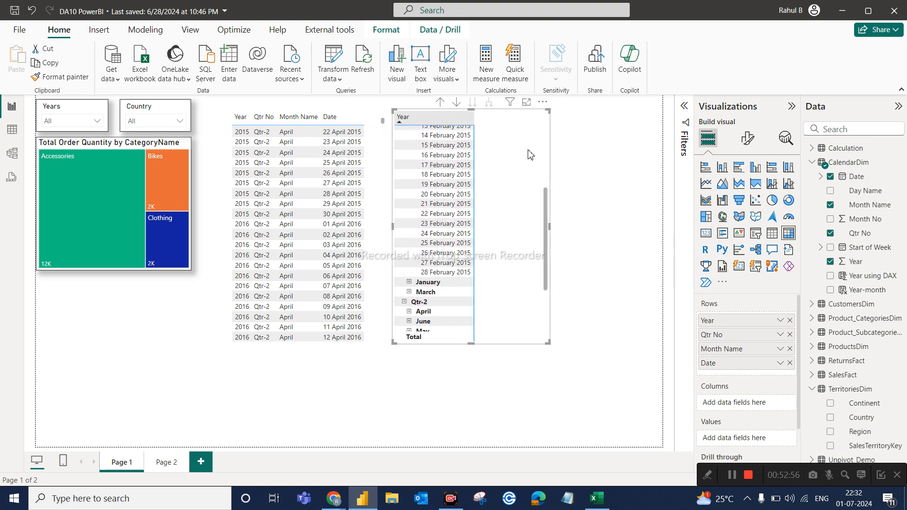
scroll(531, 173, "up", 5)
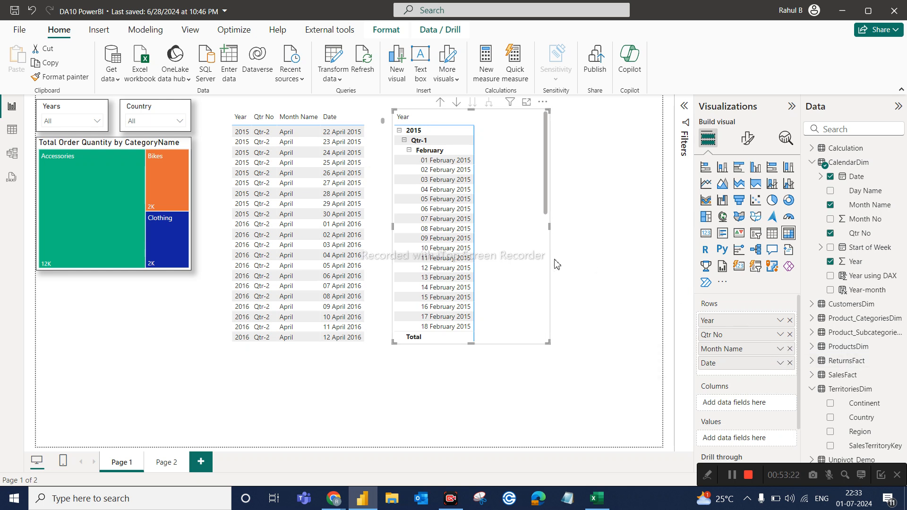
Delete both the matrix and the calendar table from Page 1.
key("Delete")
scroll(383, 273, "down", 7)
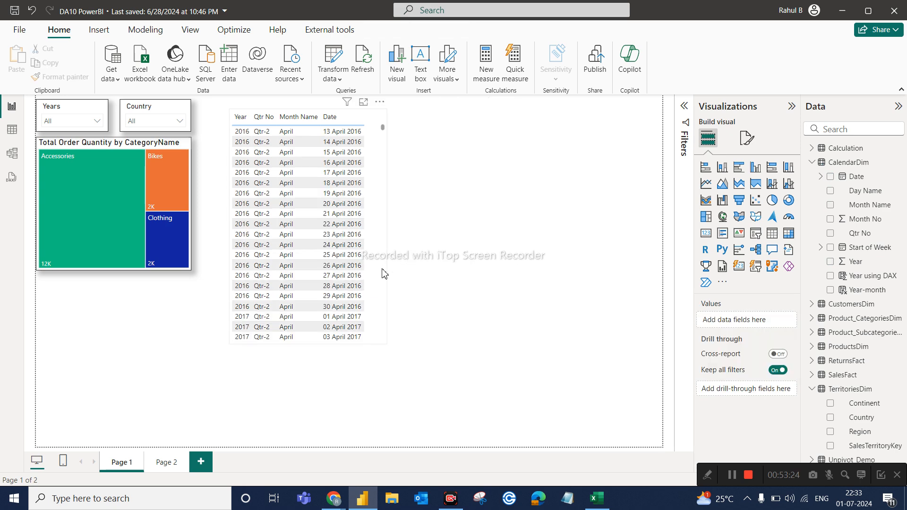
left_click(383, 274)
key("Delete")
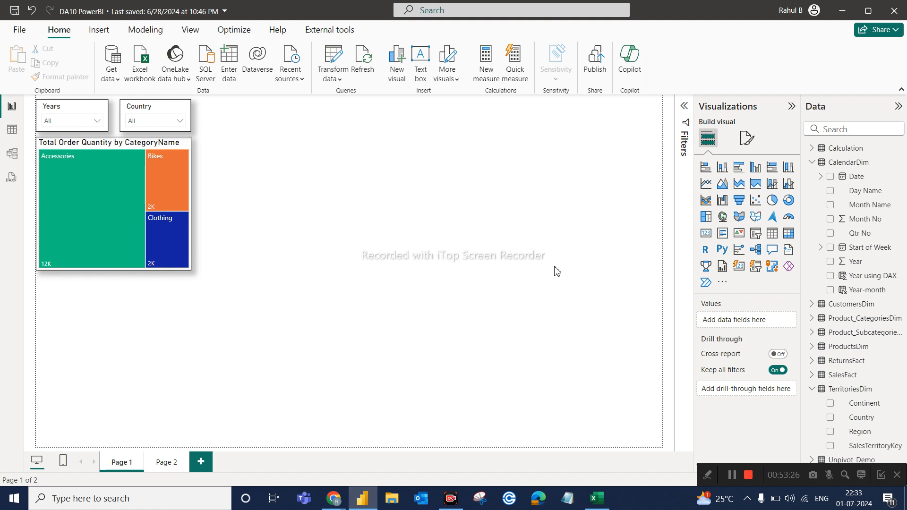
Insert a blank matrix visual on Page 1 beside the treemap and enlarge it to fill the middle of the canvas.
left_click(788, 232)
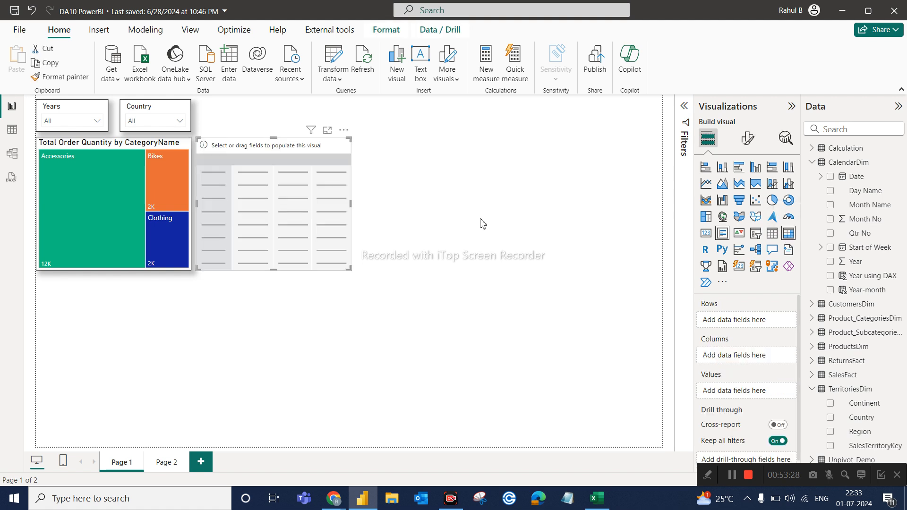
left_click_drag(305, 180, 357, 158)
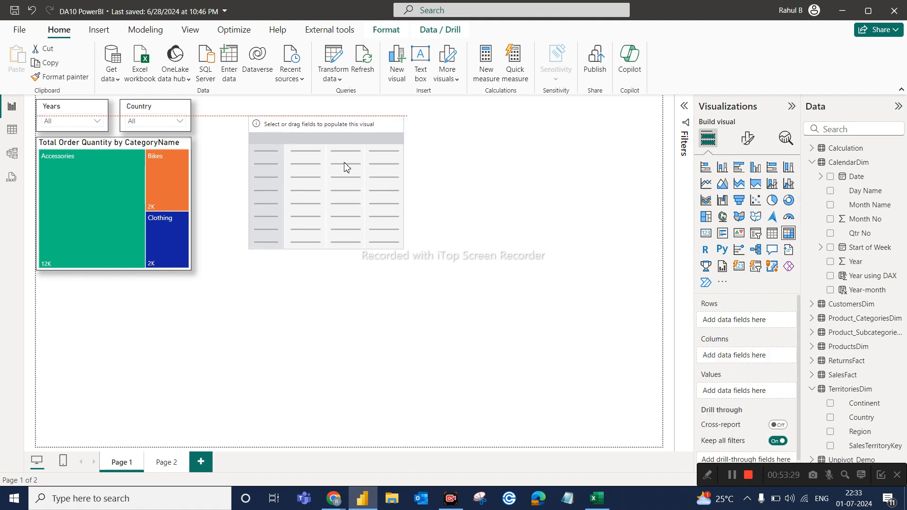
left_click(403, 253)
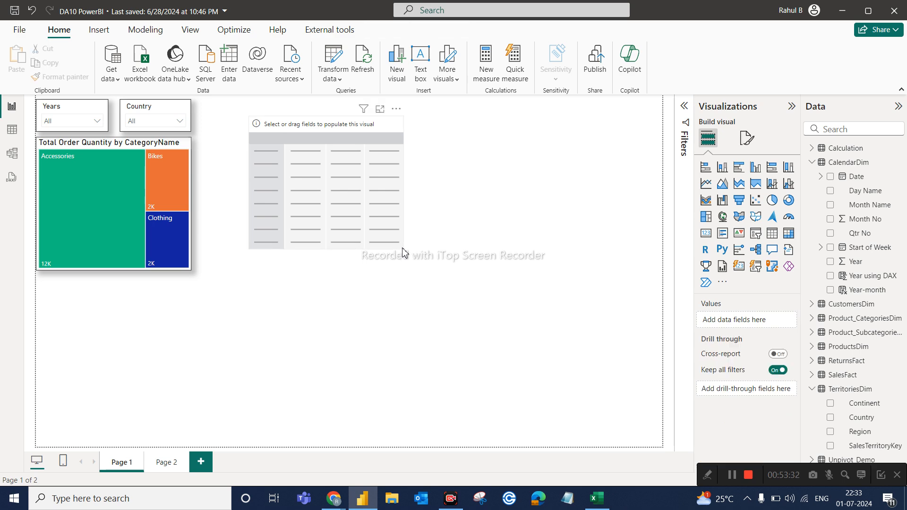
left_click(401, 247)
left_click_drag(492, 392, 534, 392)
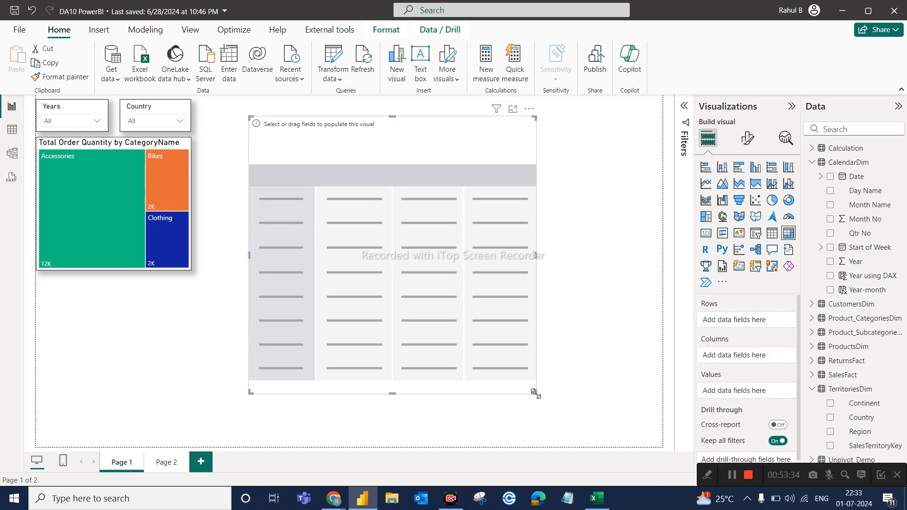
Find CategoryName by searching the fields for "categ" and add it to the matrix rows.
left_click(849, 130)
type("categ")
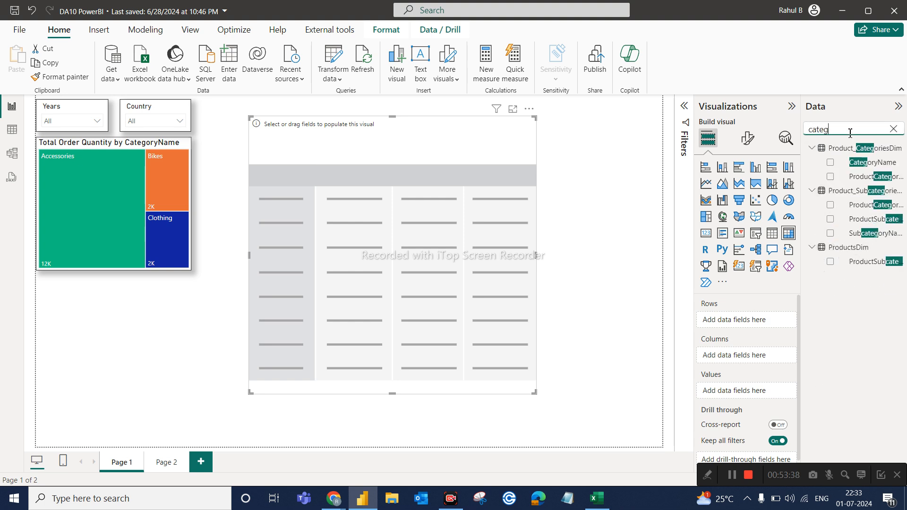
left_click_drag(871, 162, 785, 321)
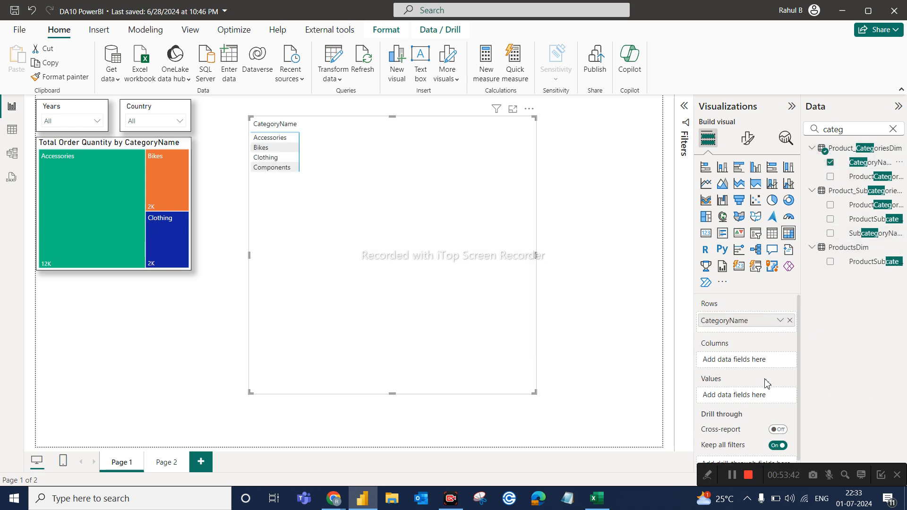
Add the Total Order Qty measure to the matrix values, removing the mistakenly added Total Order qty For France.
double_click(852, 128)
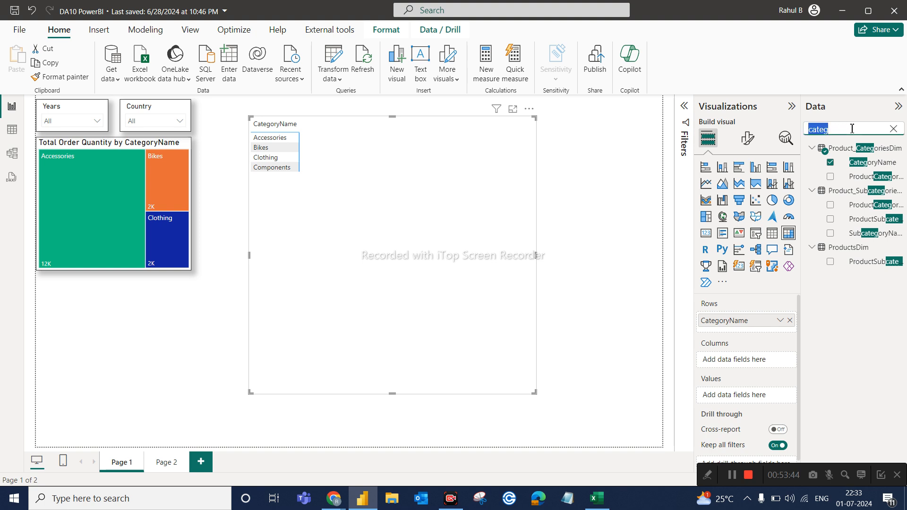
type("order")
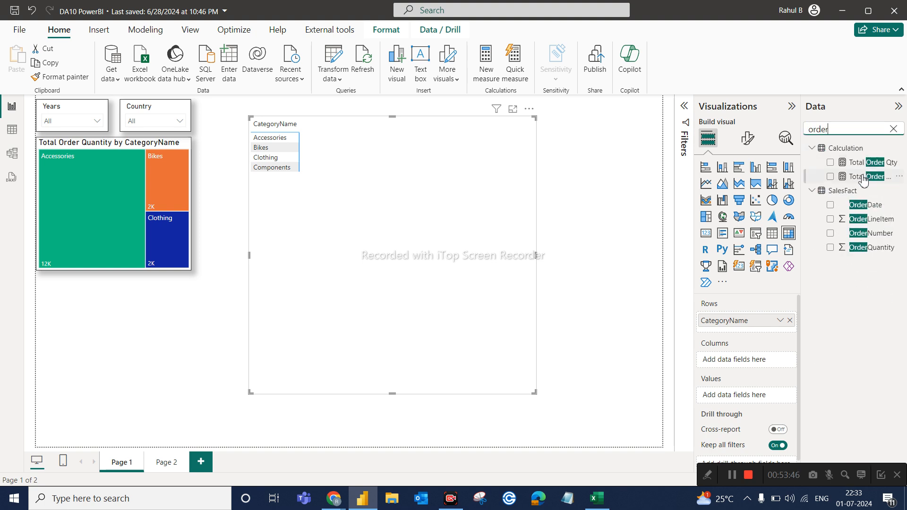
left_click_drag(864, 178, 767, 395)
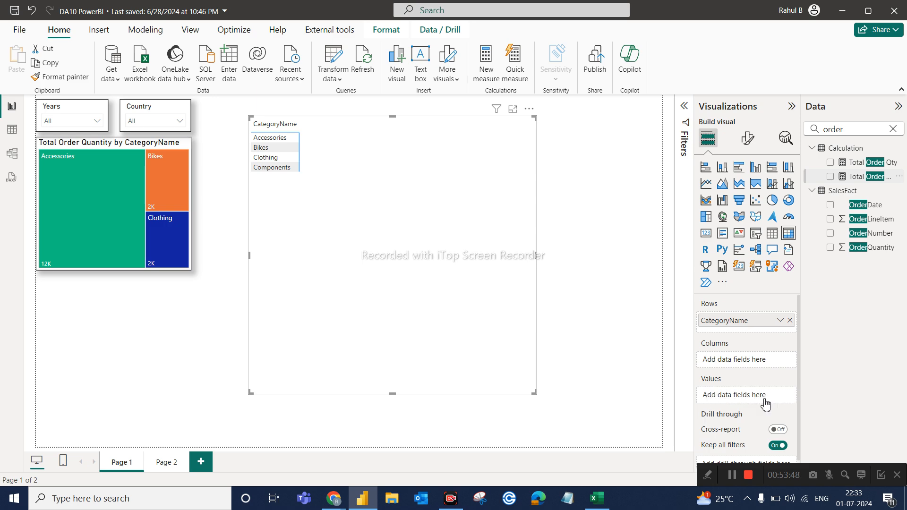
left_click(791, 396)
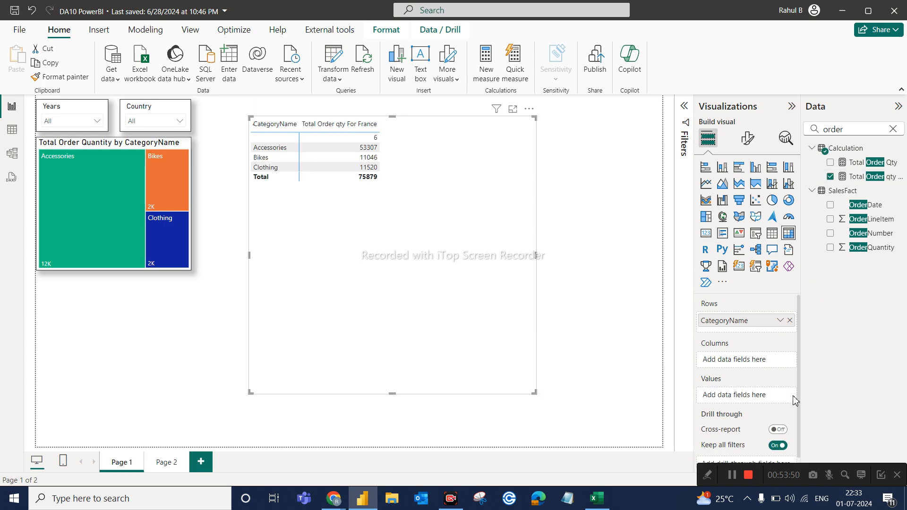
left_click_drag(883, 164, 780, 394)
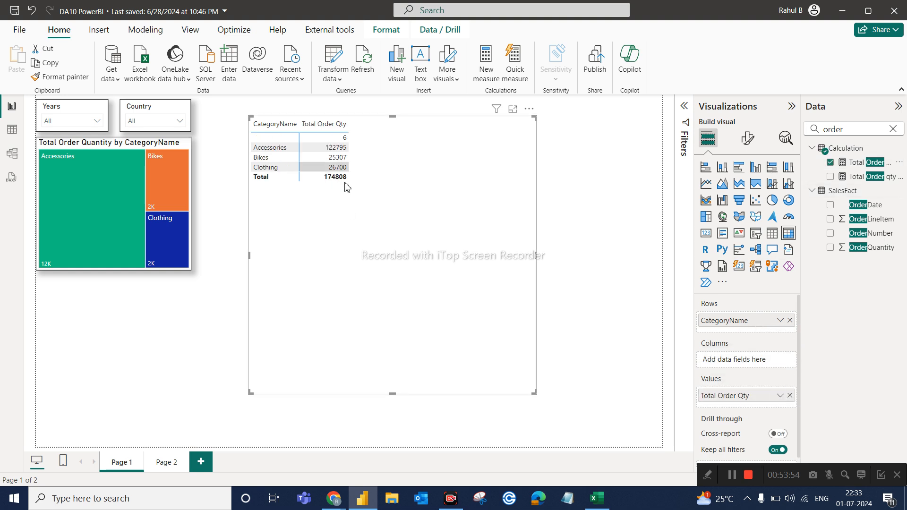
left_click(893, 129)
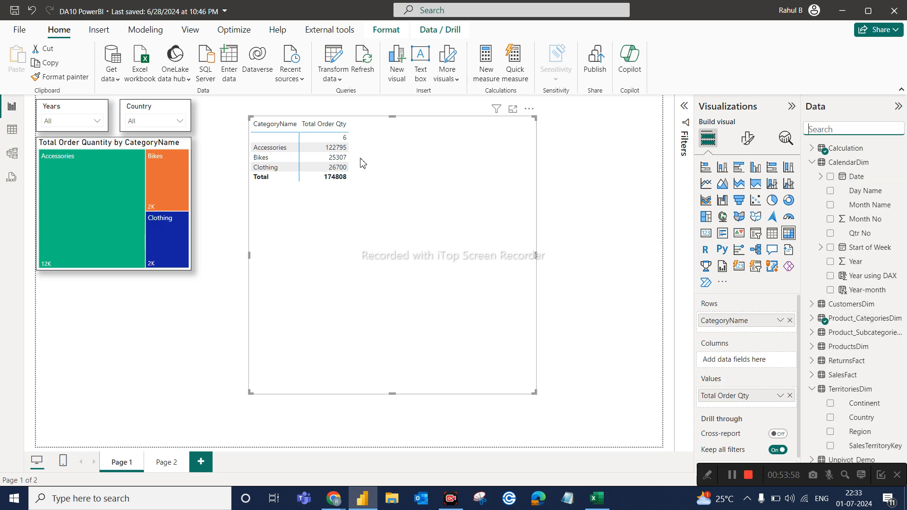
left_click(437, 170)
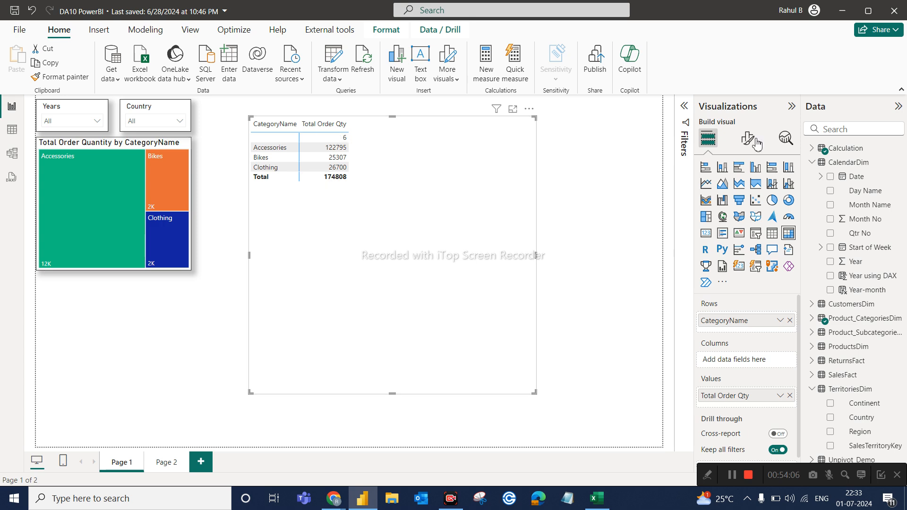
Add SubcategoryName and ProductName below CategoryName in the matrix rows.
left_click(835, 130)
type("sub")
left_click_drag(869, 191, 781, 333)
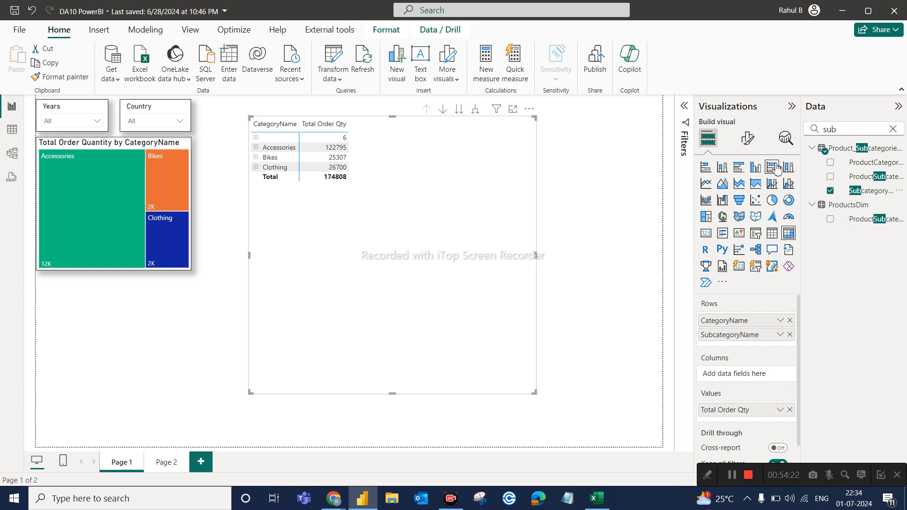
left_click(845, 133)
key("ctrl+a")
type("prod")
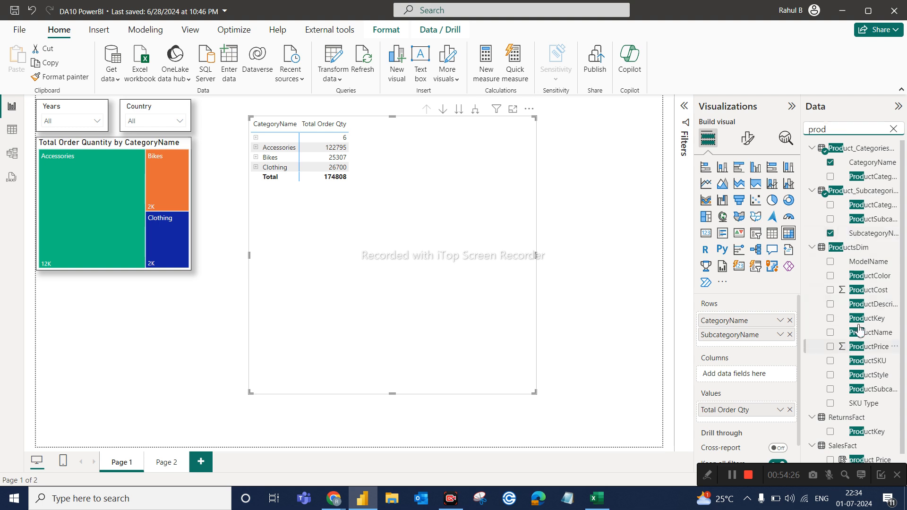
left_click_drag(868, 336, 756, 346)
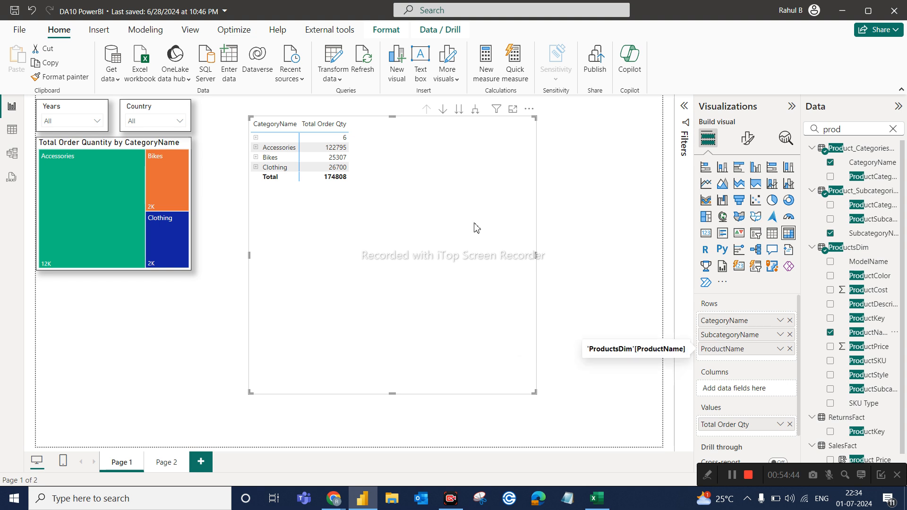
Expand Accessories and Bike Racks in the matrix to their subcategories and products, then collapse and re-expand Accessories.
left_click(257, 148)
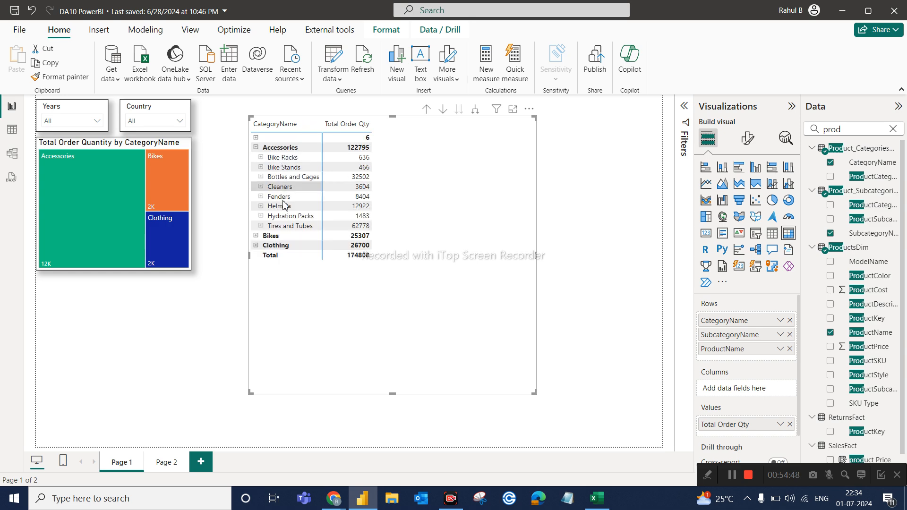
left_click(262, 158)
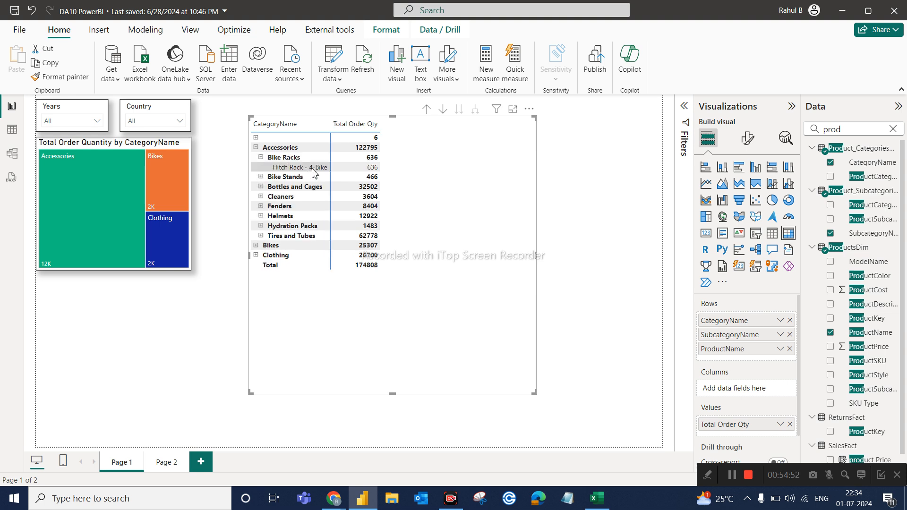
left_click(256, 148)
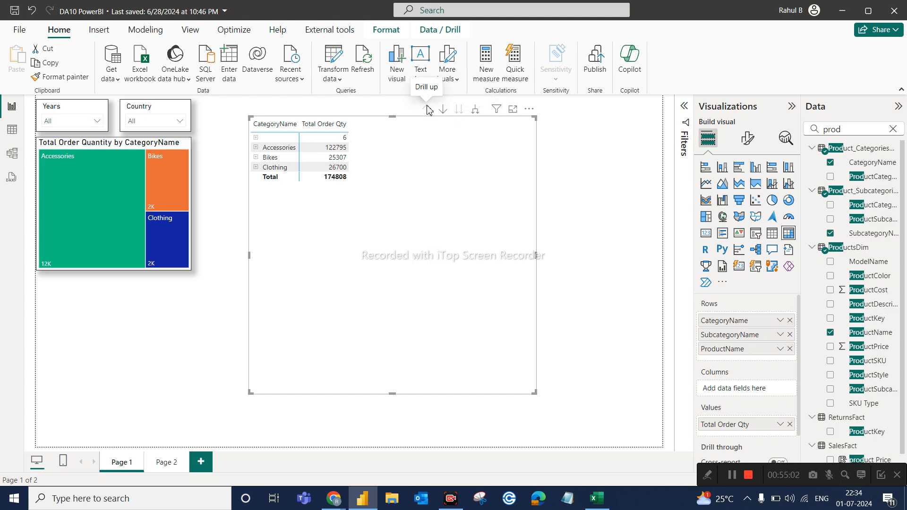
left_click(256, 148)
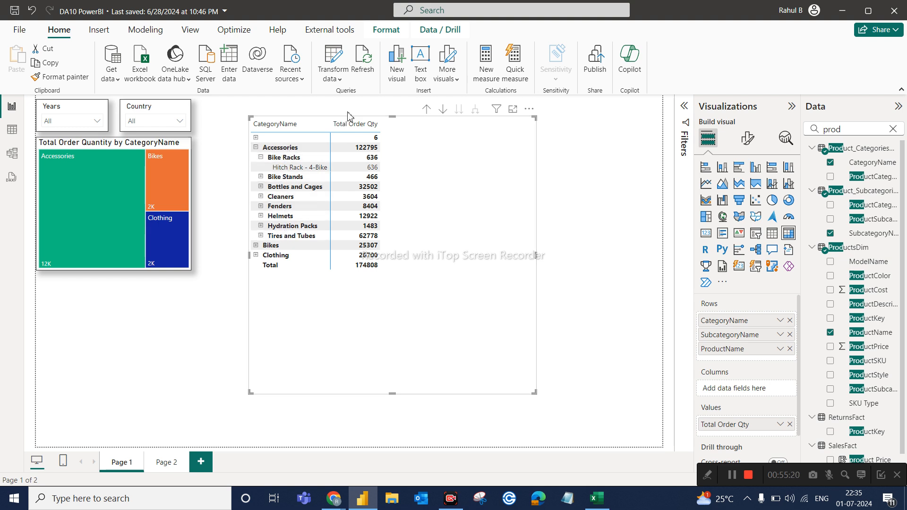
Drill up the matrix level by level to the categories, then expand Accessories once more and drill up again.
left_click(427, 113)
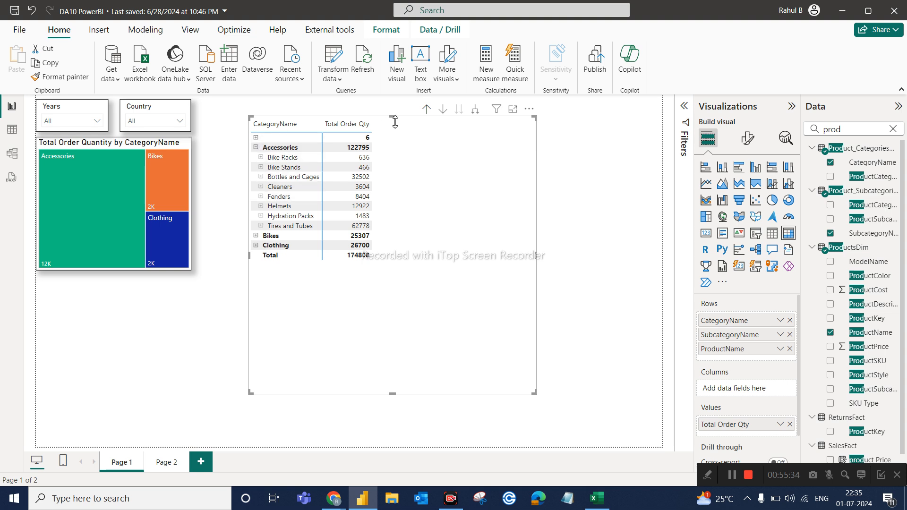
left_click(426, 111)
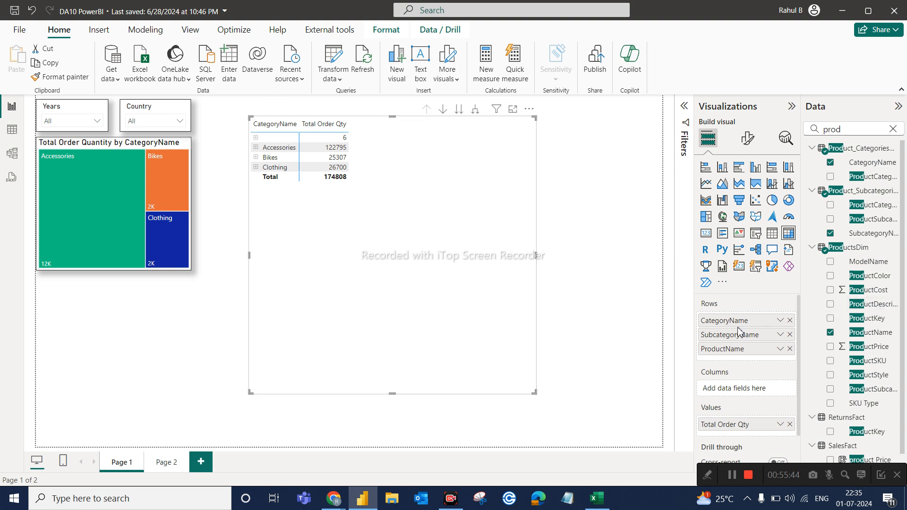
left_click(256, 148)
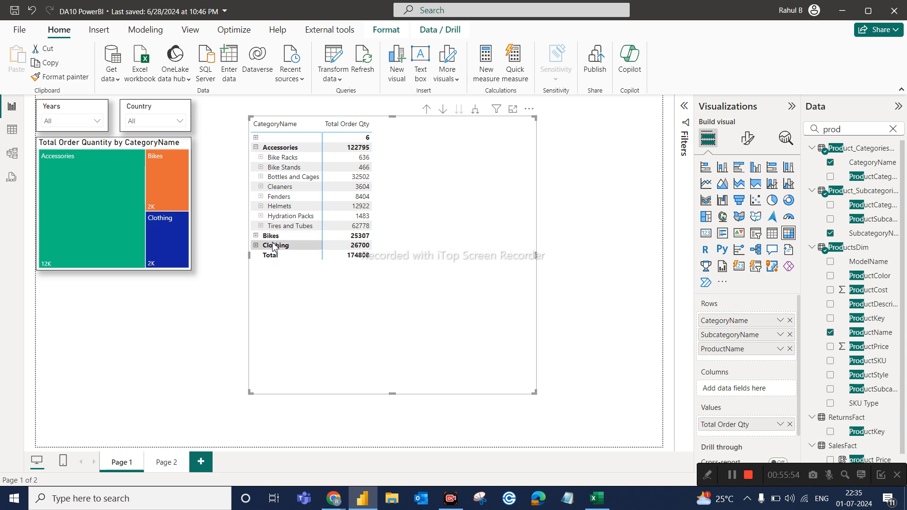
left_click(427, 110)
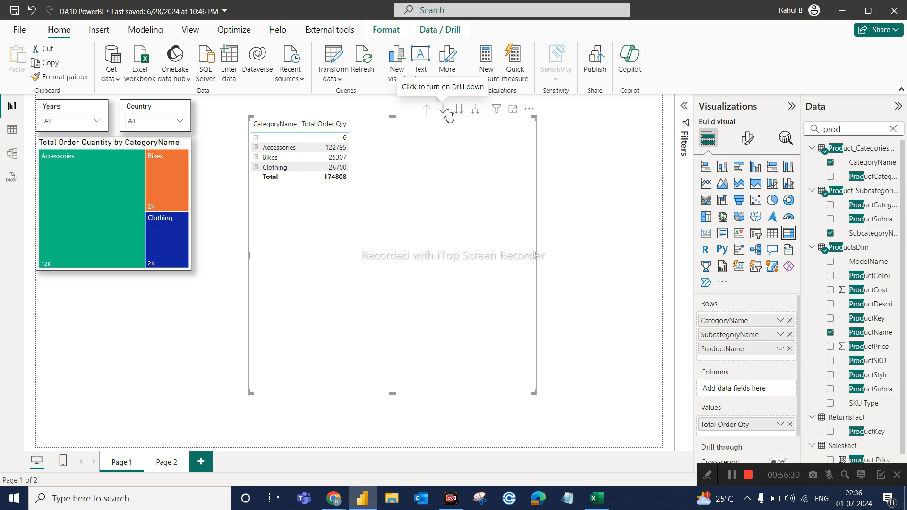
Turn on drill-down mode, drill into Accessories in the matrix, and turn the mode off again.
left_click(444, 110)
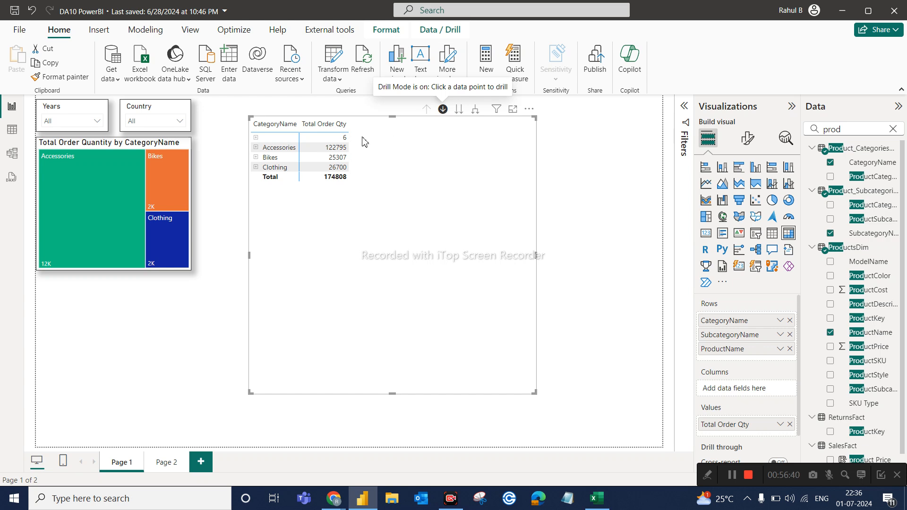
left_click(281, 149)
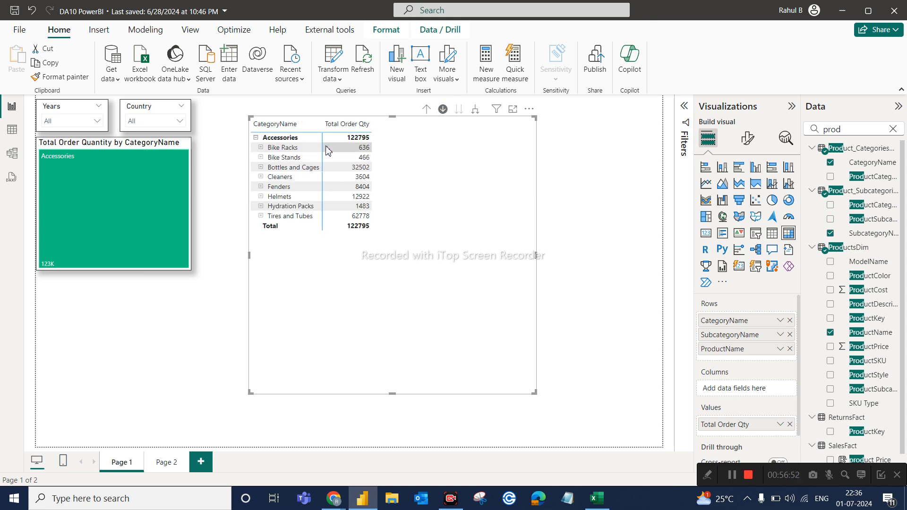
left_click(442, 109)
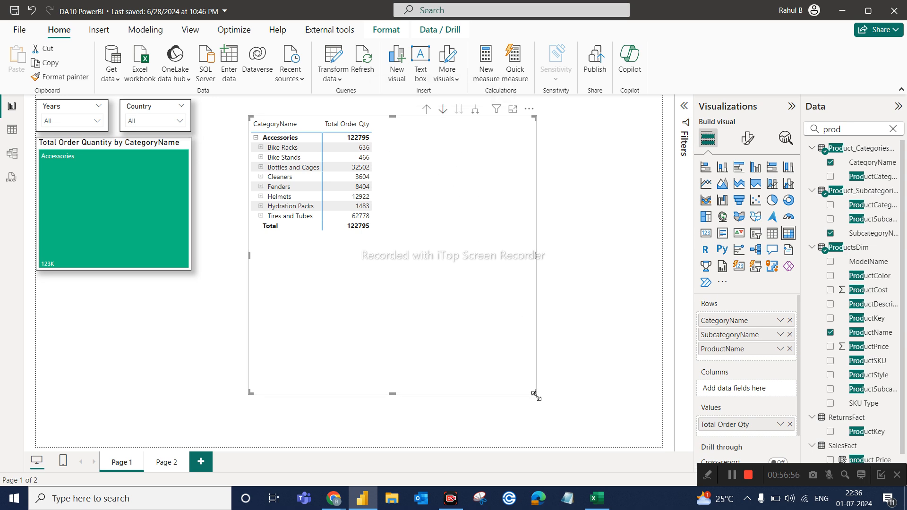
Shrink the matrix, duplicate it, and place the copy beside the original with a gap between them.
left_click_drag(482, 375, 405, 349)
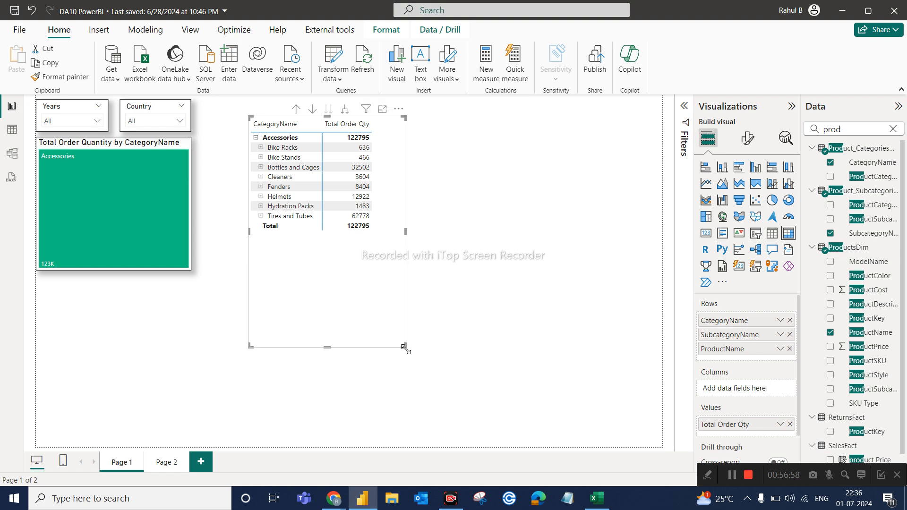
key("ctrl+c")
key("ctrl+v")
left_click_drag(423, 320, 605, 312)
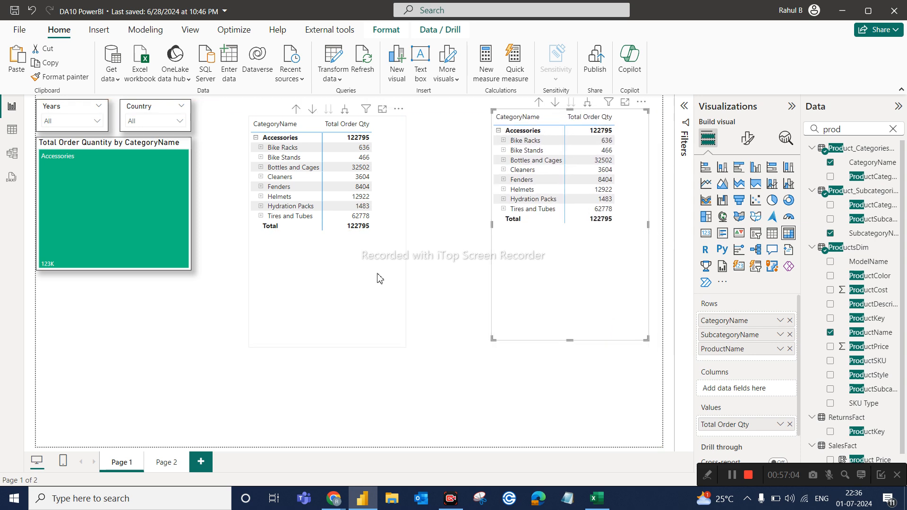
Turn on drill-down mode in the original matrix and drill both matrices up to the category level.
left_click(352, 262)
left_click(312, 109)
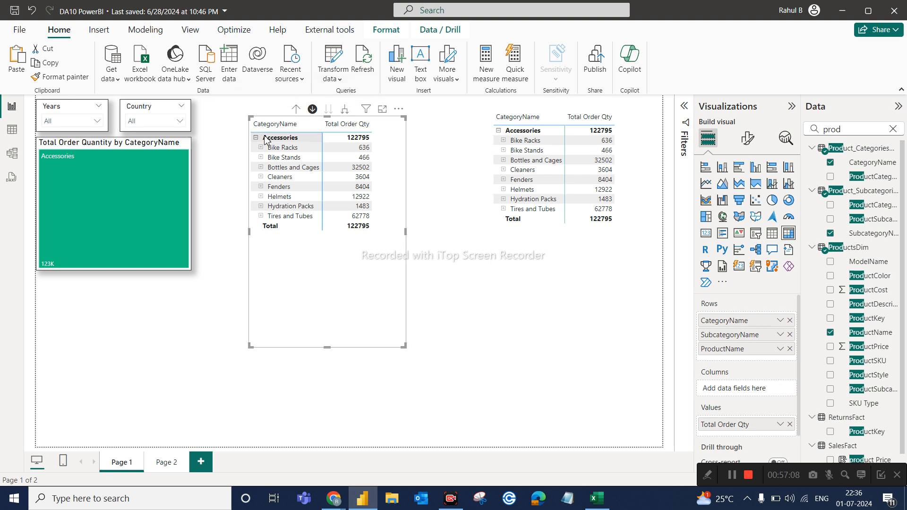
left_click(297, 109)
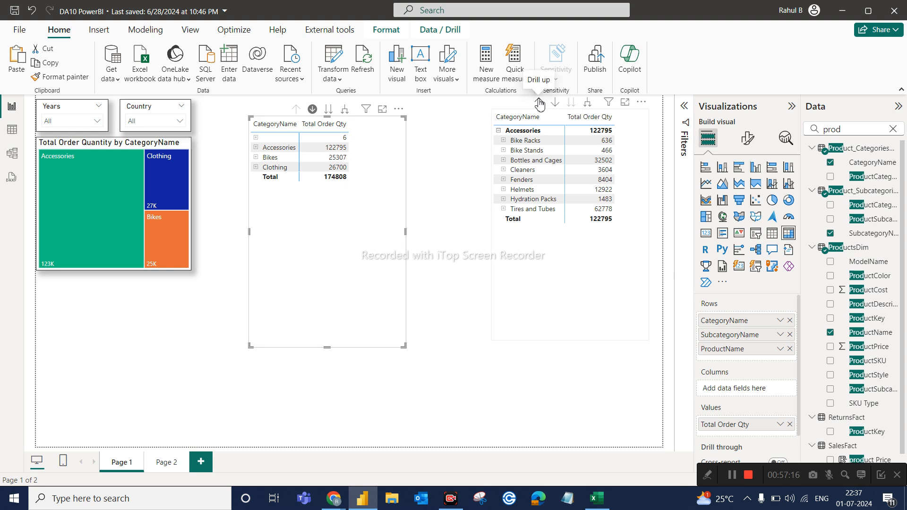
left_click(539, 103)
left_click(340, 191)
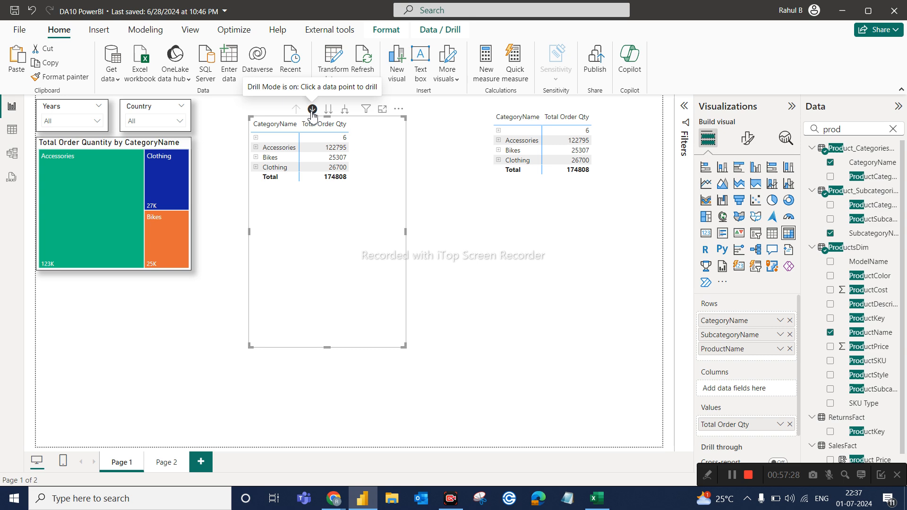
Drill into Accessories in the original matrix, drill back up, and drill into Bikes to compare the effect on the copy.
left_click(272, 150)
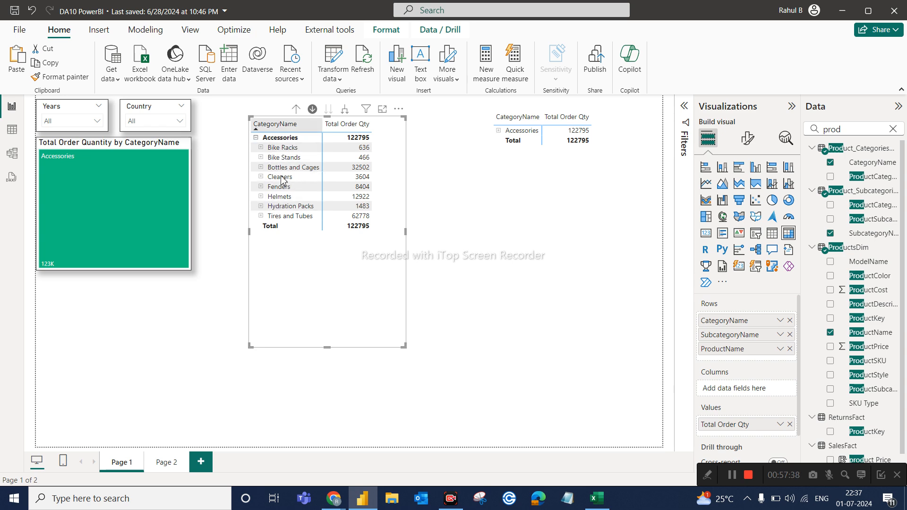
left_click(301, 112)
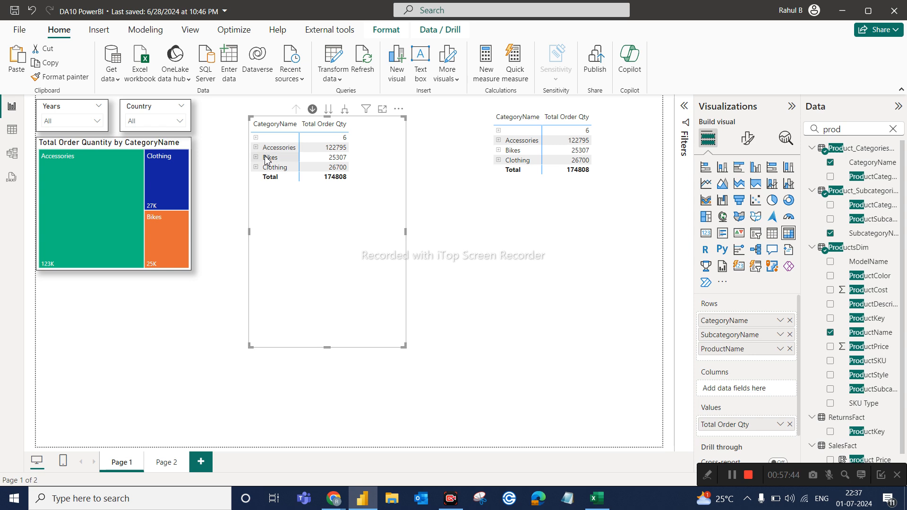
left_click(267, 158)
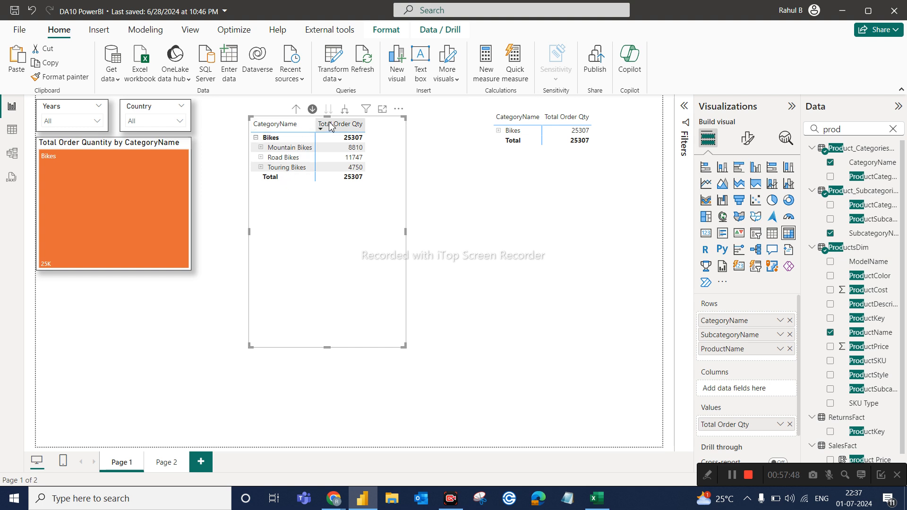
Drill the original matrix up to categories, drill into Clothing and its Caps subcategory, and drill back up to the category level.
left_click(297, 110)
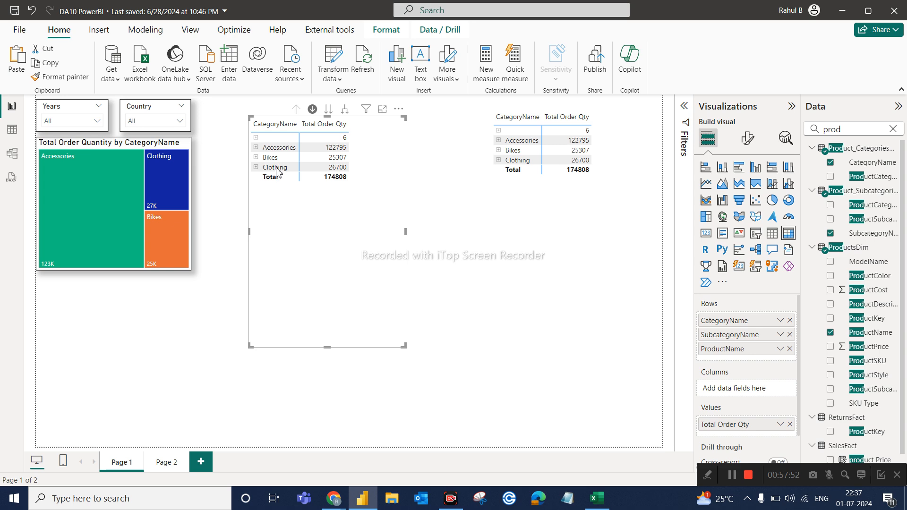
left_click(277, 163)
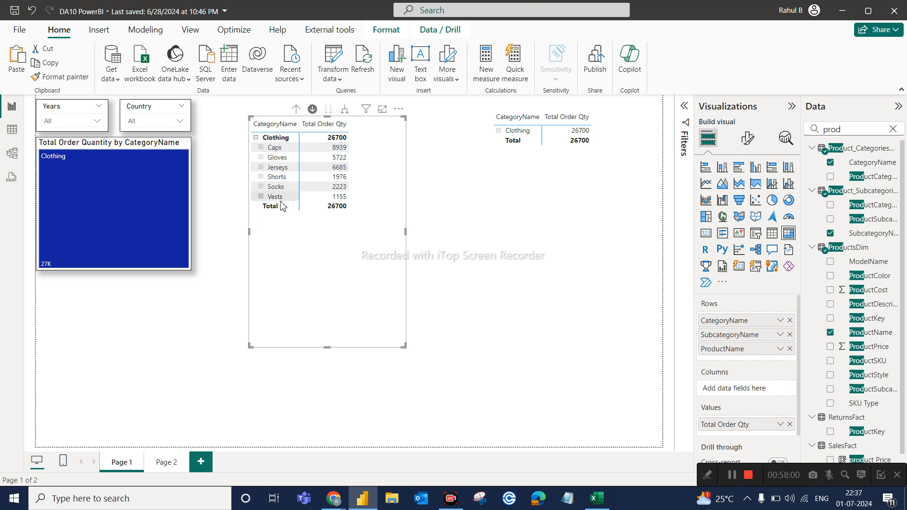
left_click(276, 148)
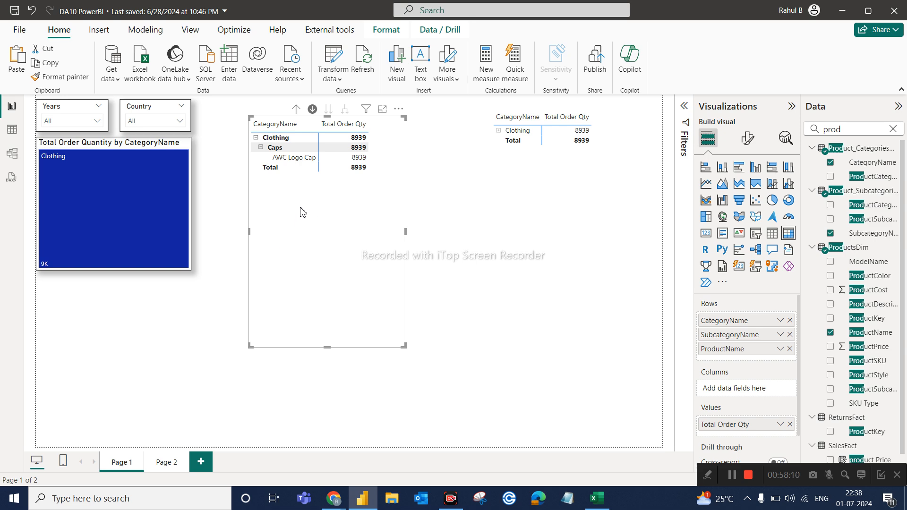
left_click(296, 110)
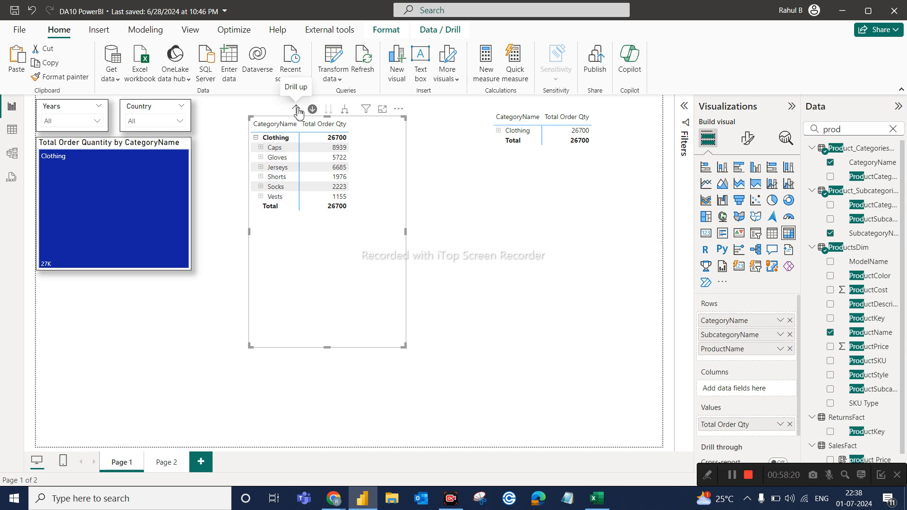
left_click(297, 111)
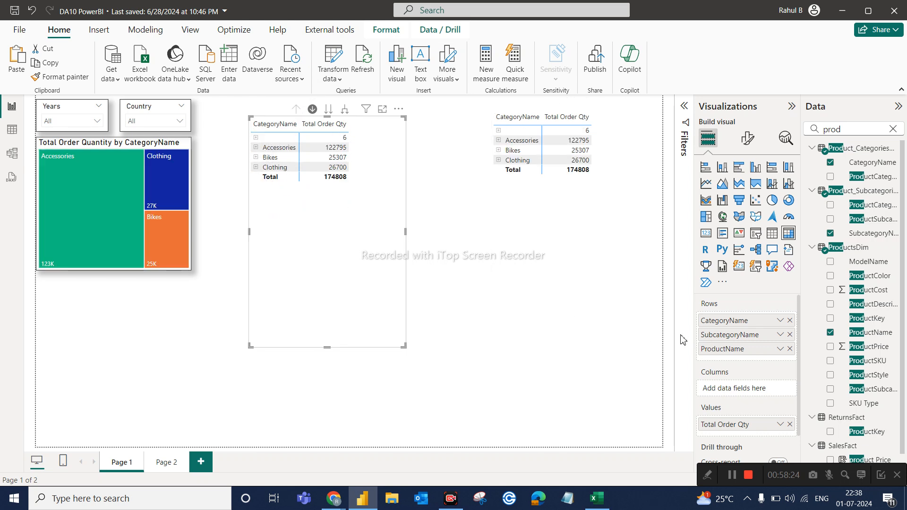
Turn off drill-down mode in the original matrix, cross-filter the page by Accessories, and clear that selection.
left_click(313, 109)
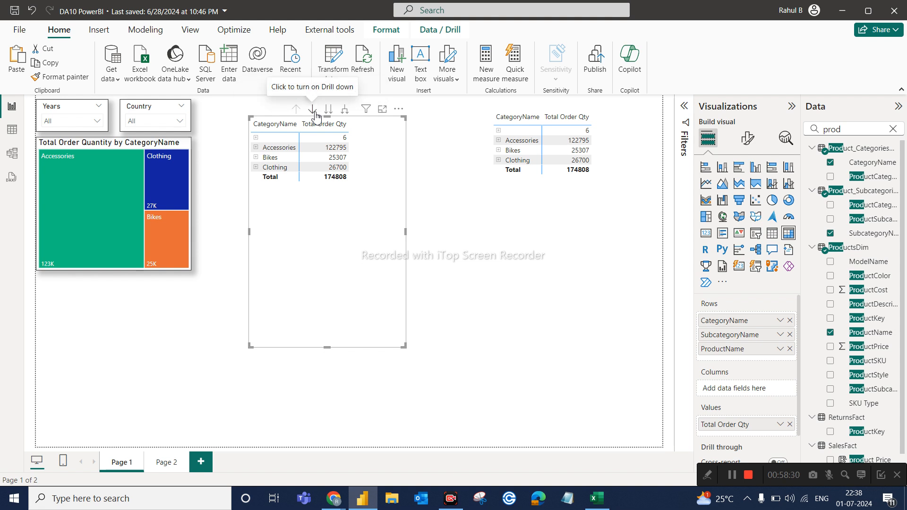
left_click(274, 150)
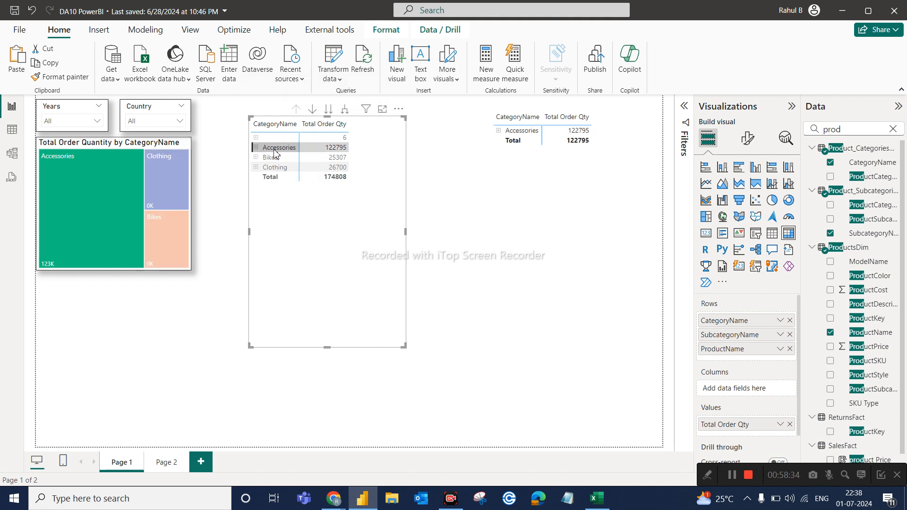
left_click(278, 151)
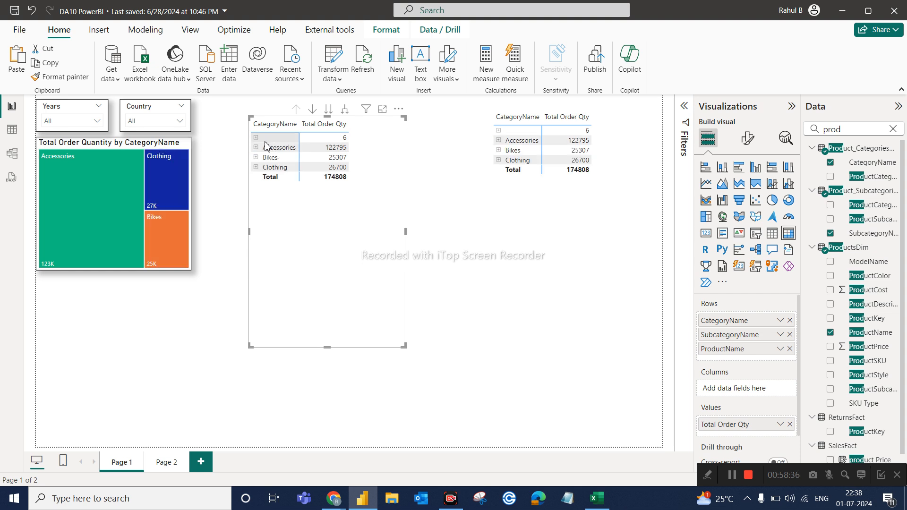
Expand Accessories in the original matrix, drill into Bikes with drill-down mode on, and drill back up to the category level.
left_click(256, 148)
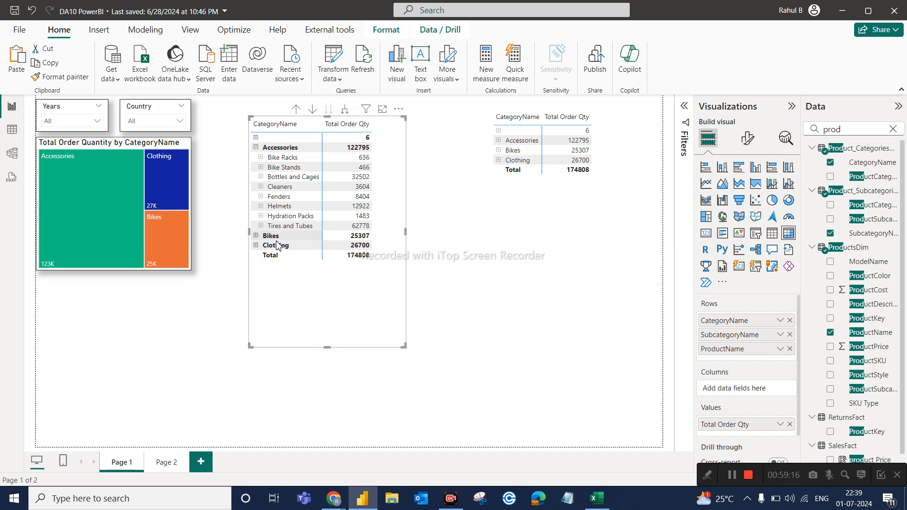
left_click(313, 109)
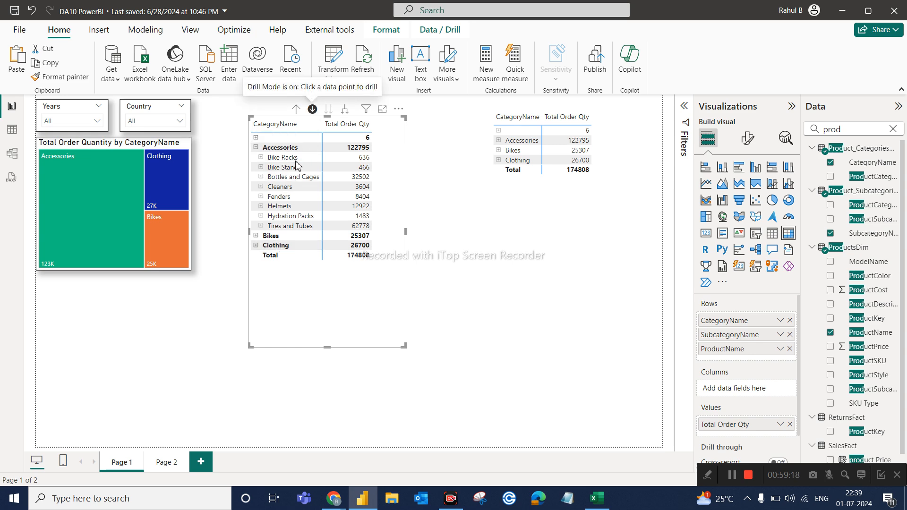
left_click(276, 236)
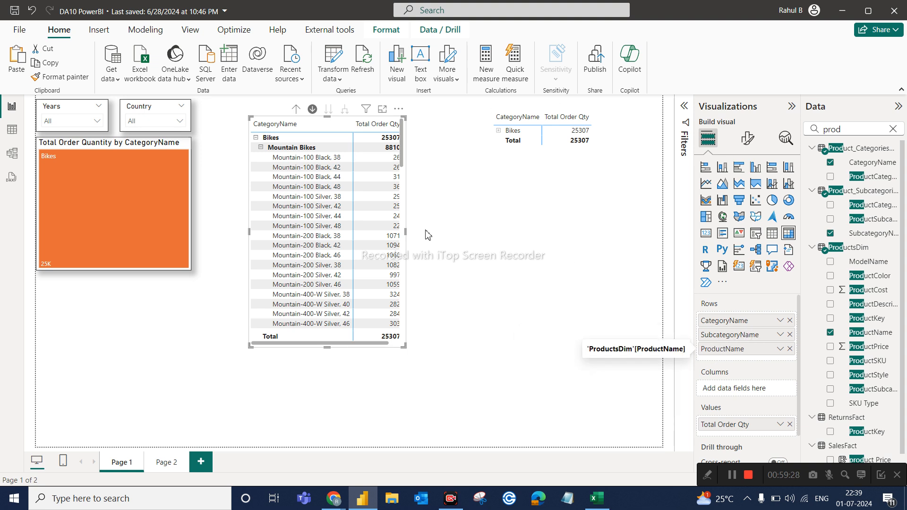
left_click(297, 110)
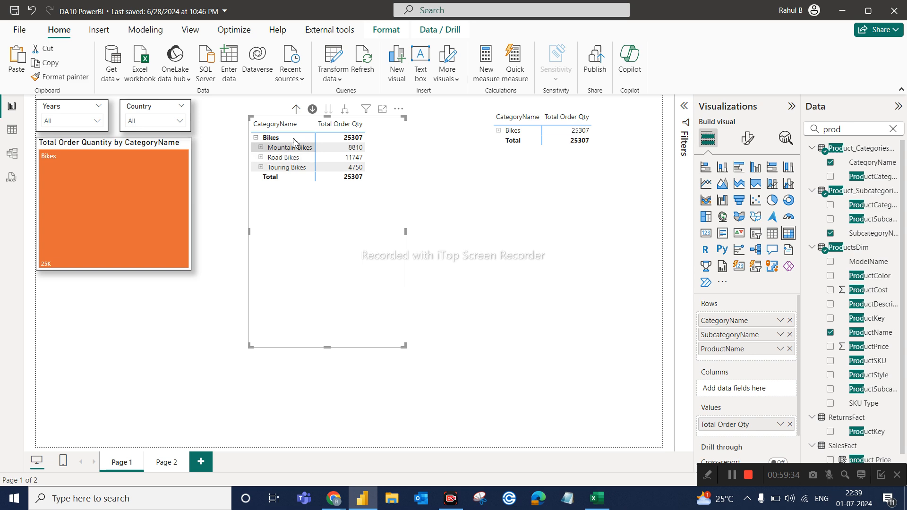
left_click(296, 110)
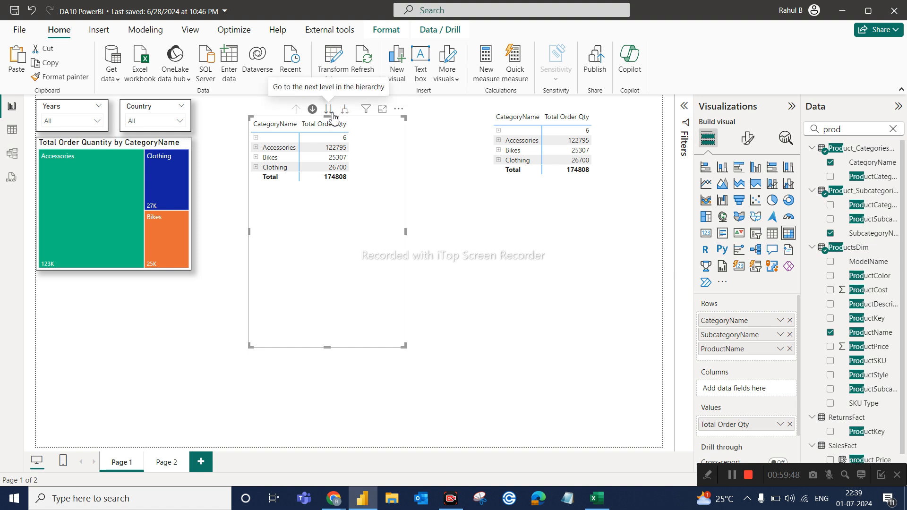
With drill-down mode off, move the original matrix to the subcategory level and expand Accessories, Bikes and Clothing in the copy.
left_click(312, 111)
left_click(328, 112)
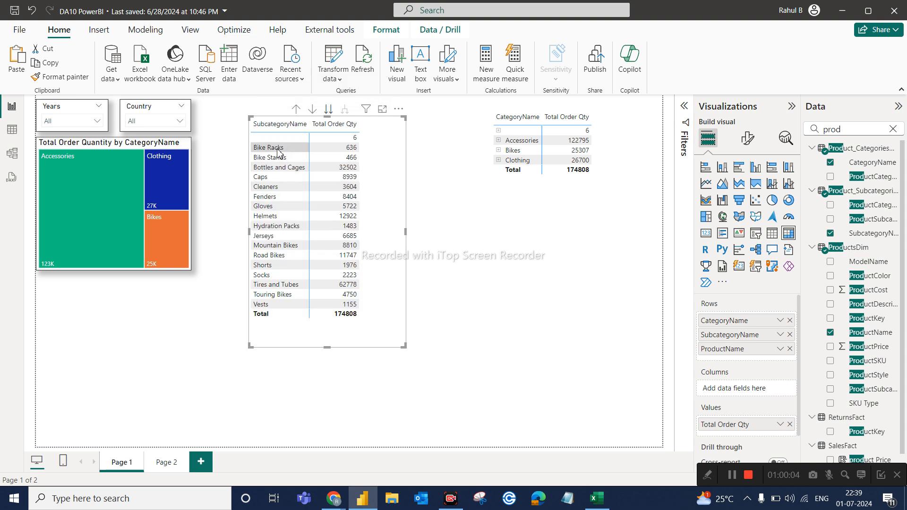
left_click(498, 141)
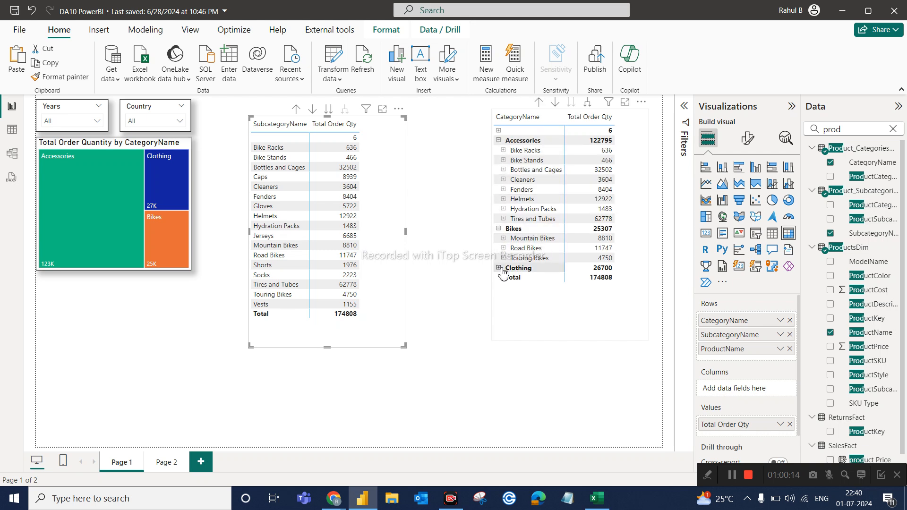
left_click(499, 269)
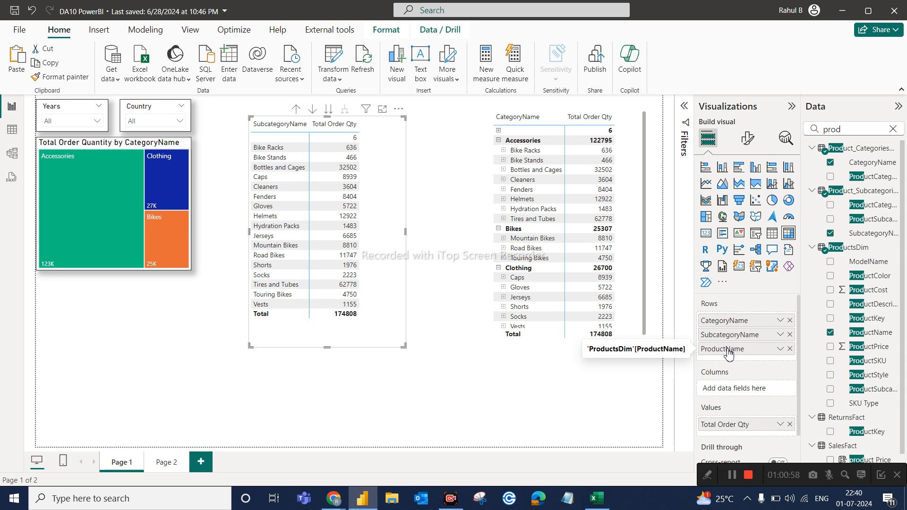
Switch the original matrix between the product and subcategory levels of the hierarchy, and drill up to the category level.
left_click(327, 111)
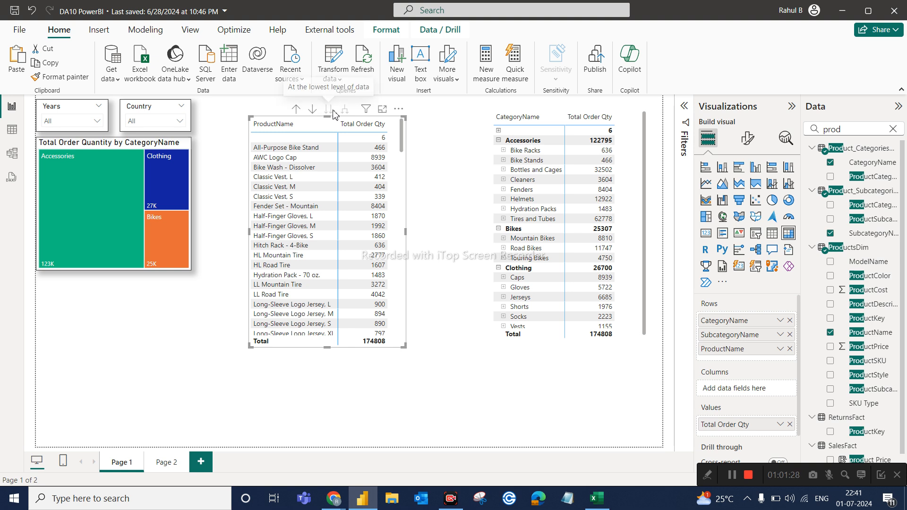
left_click(295, 111)
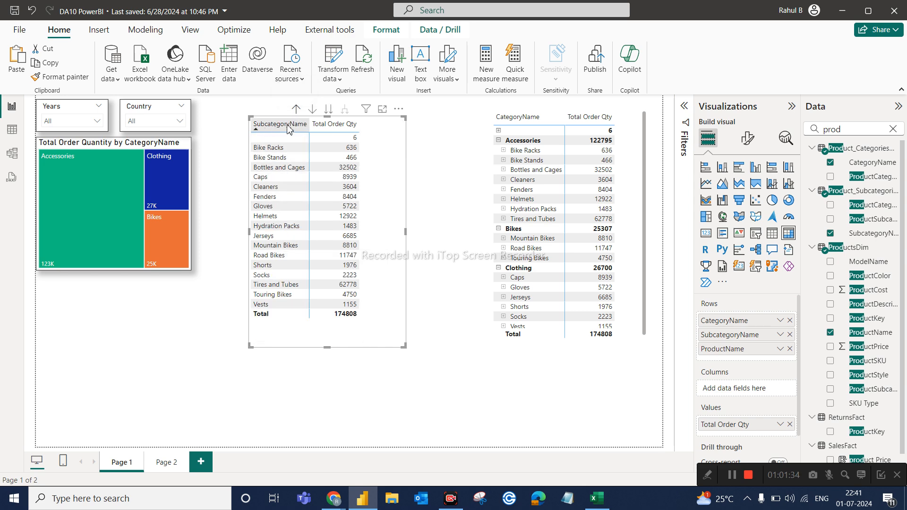
left_click(332, 111)
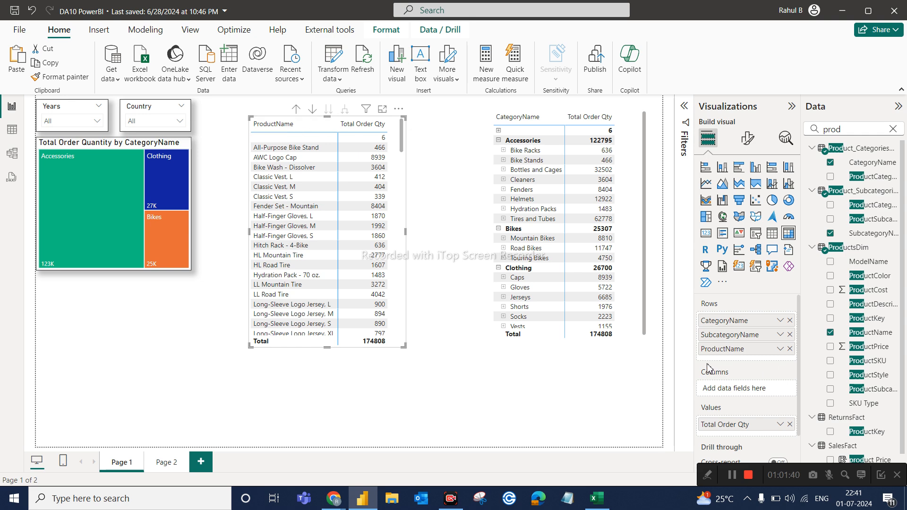
left_click(297, 109)
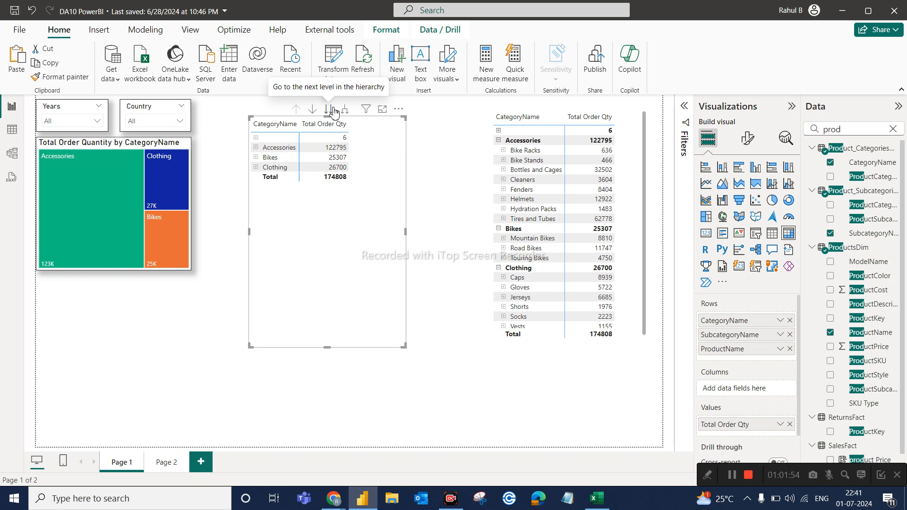
With drill-down mode on, move the original matrix to the subcategory level, drill into Bike Racks, and drill back up.
left_click(311, 111)
left_click(329, 111)
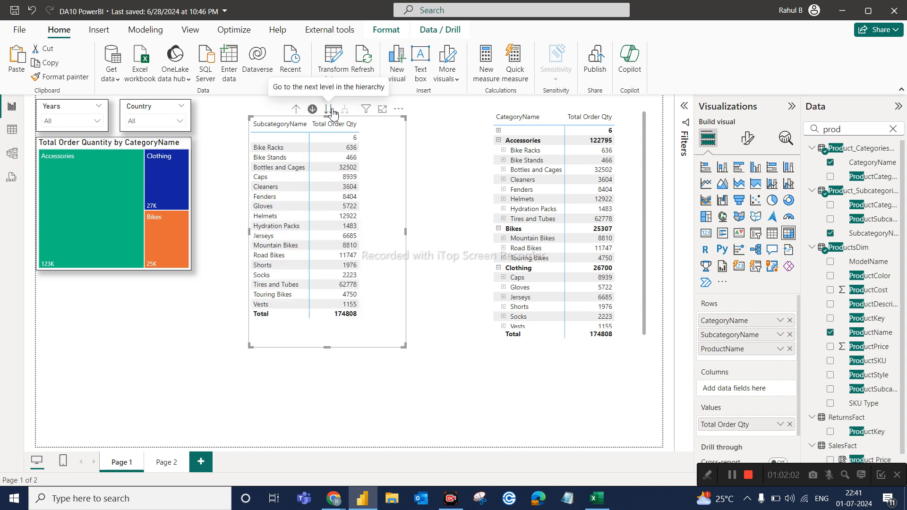
left_click(313, 109)
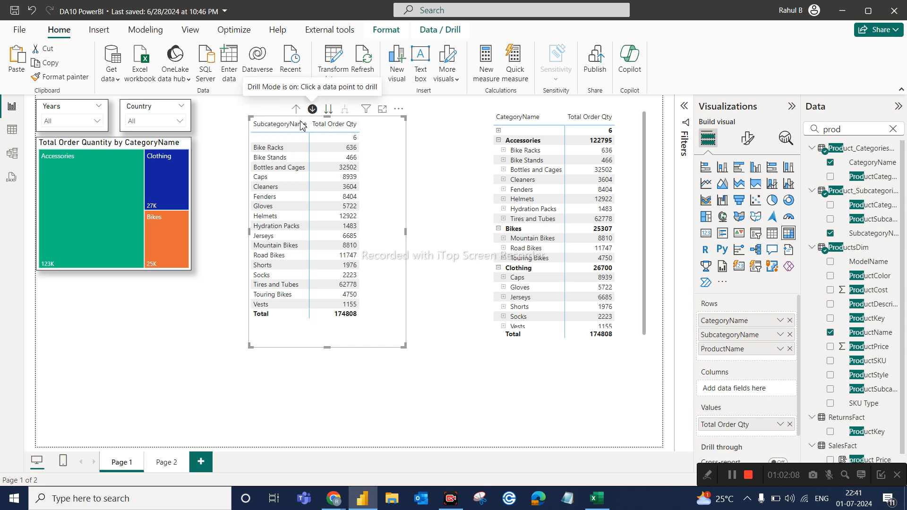
left_click(269, 151)
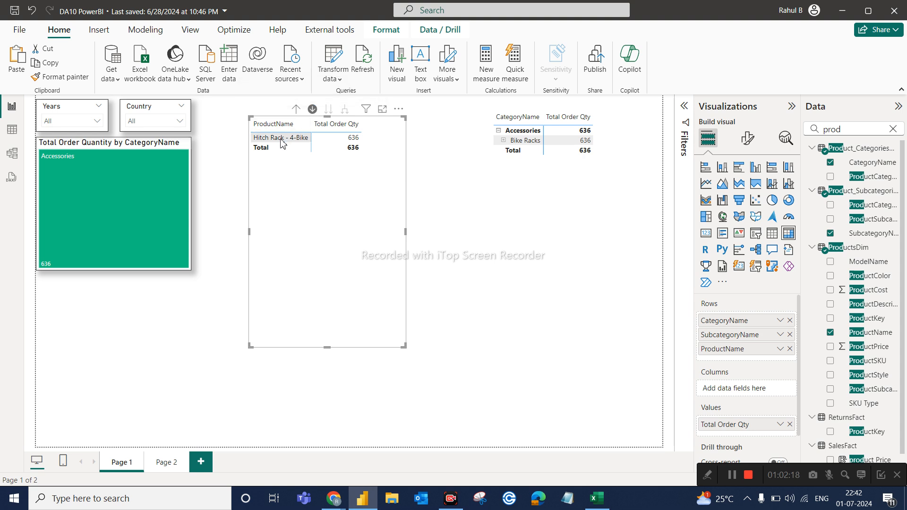
left_click(296, 109)
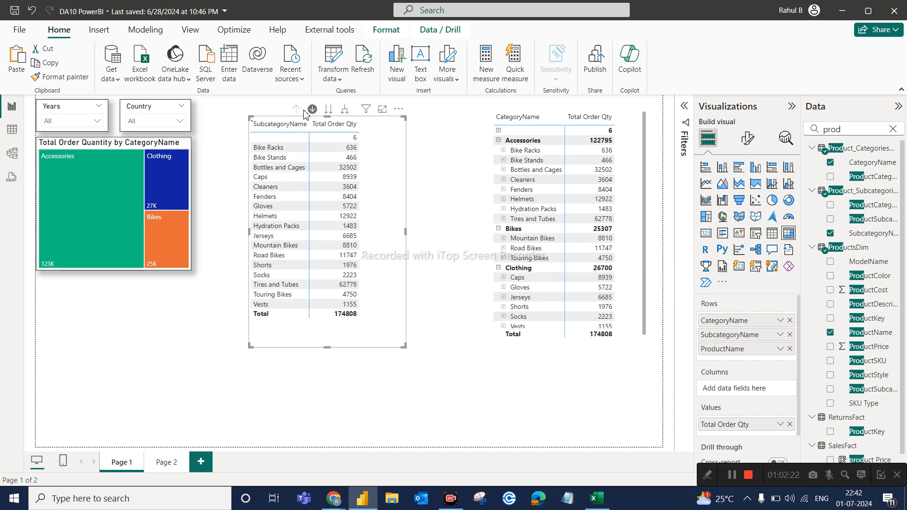
Turn off drill-down mode, step the original matrix through the subcategory and product levels, and drill up to the category level.
left_click(312, 110)
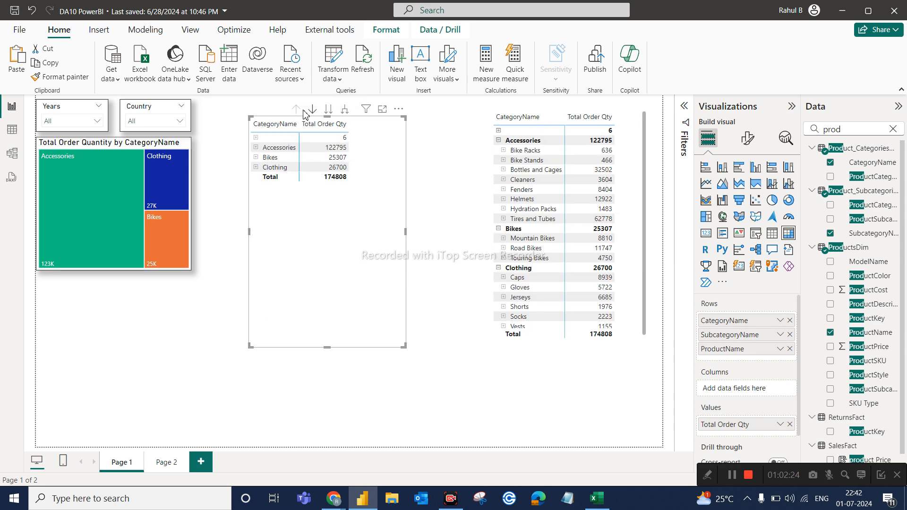
left_click(328, 113)
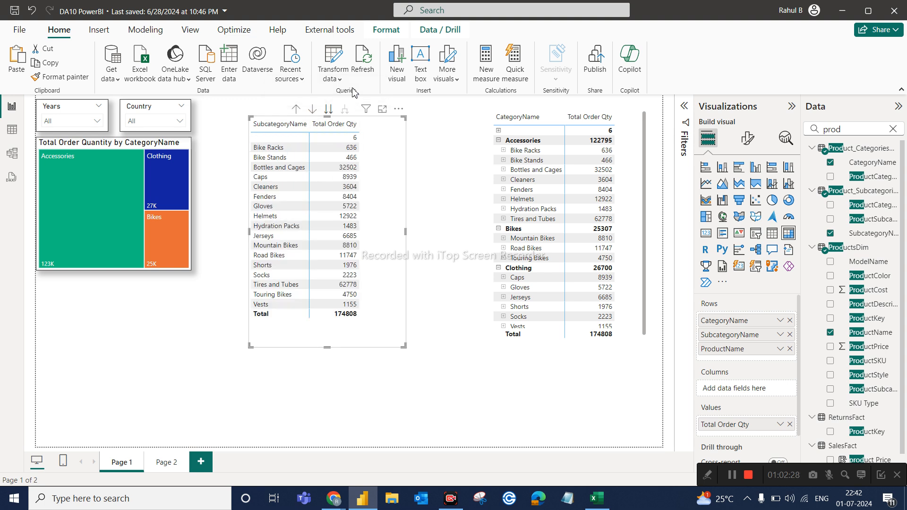
left_click(325, 115)
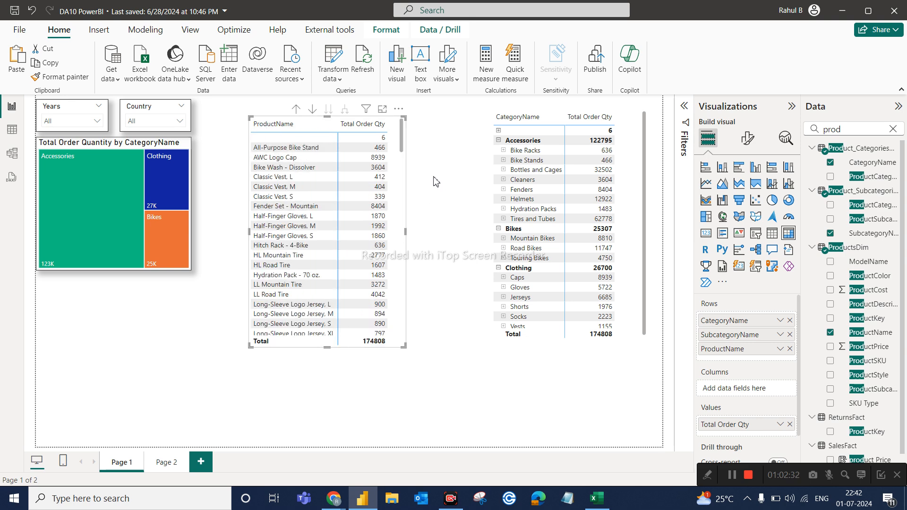
left_click(296, 109)
left_click(296, 109)
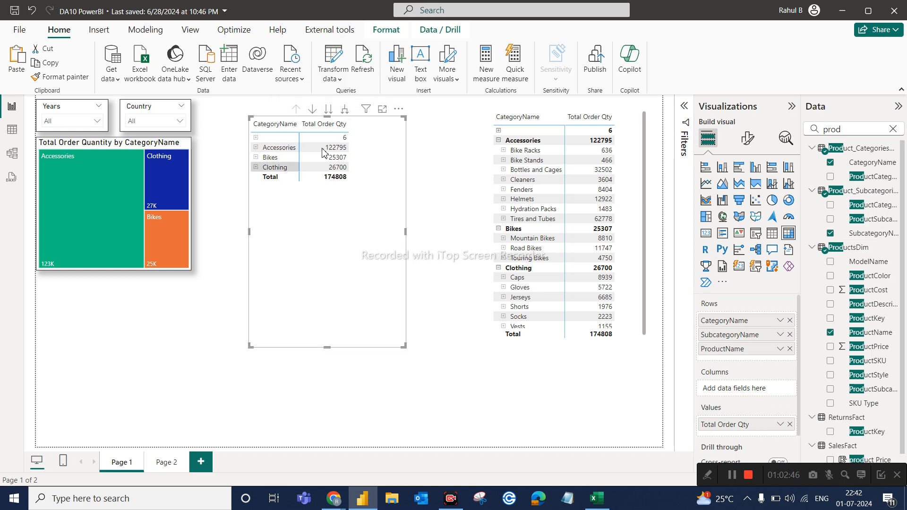
Expand all categories in the original matrix down to subcategories and products, review the nested rows, and drill back up to categories.
left_click(344, 111)
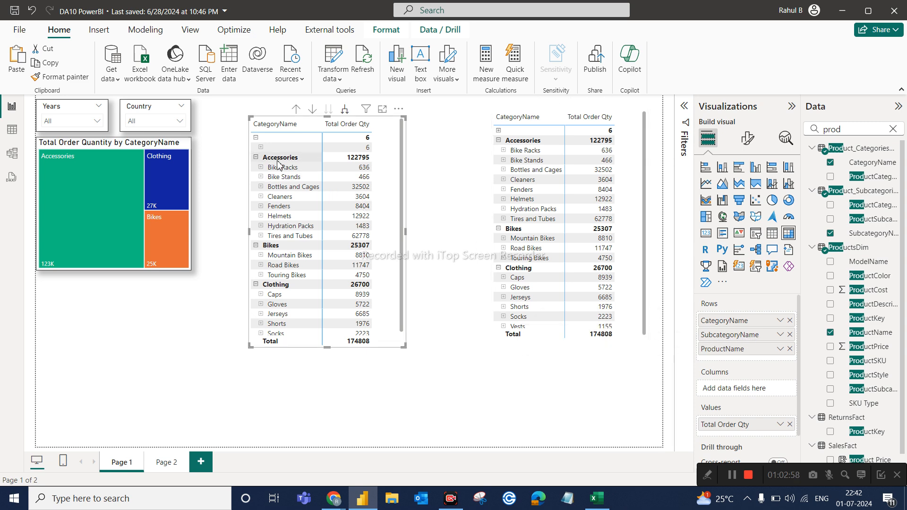
scroll(286, 287, "down", 1)
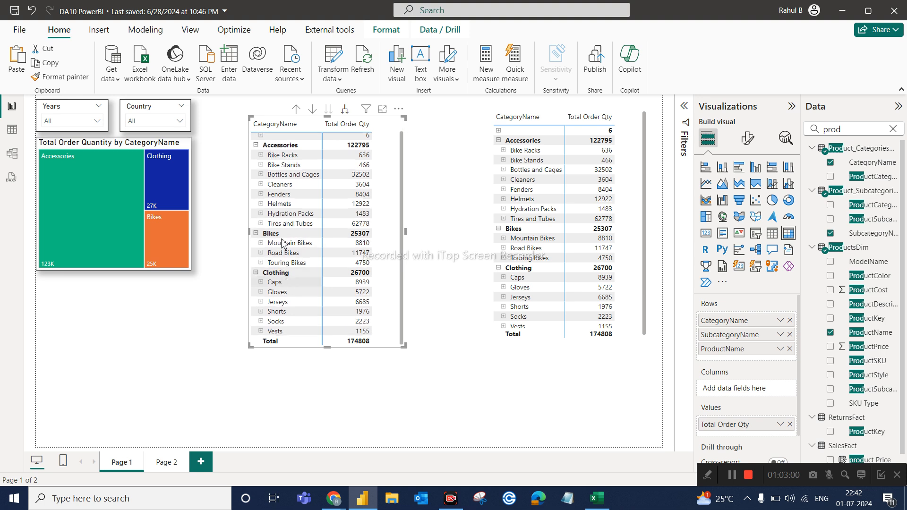
scroll(283, 210, "up", 1)
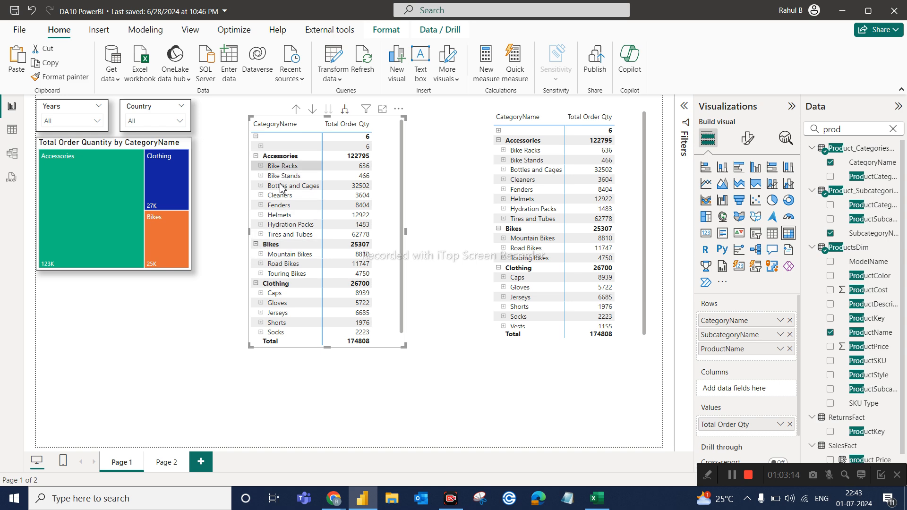
left_click(350, 115)
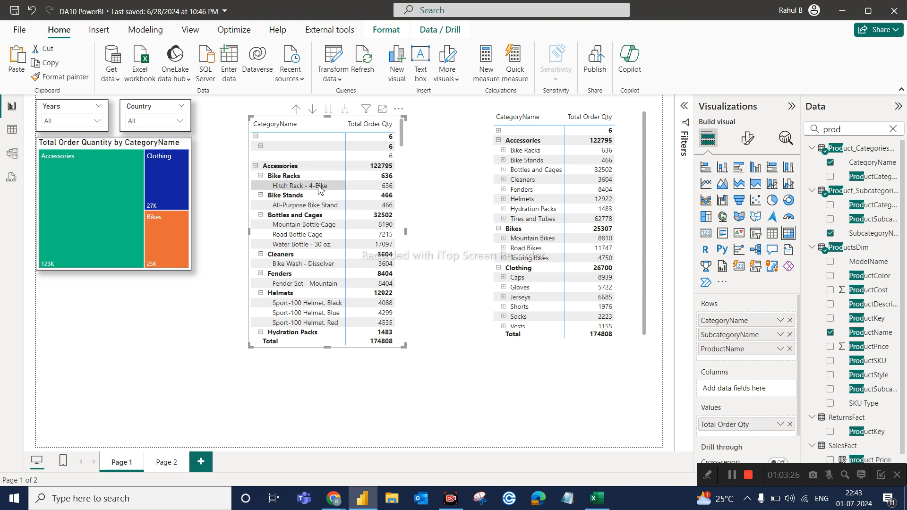
scroll(299, 213, "down", 6)
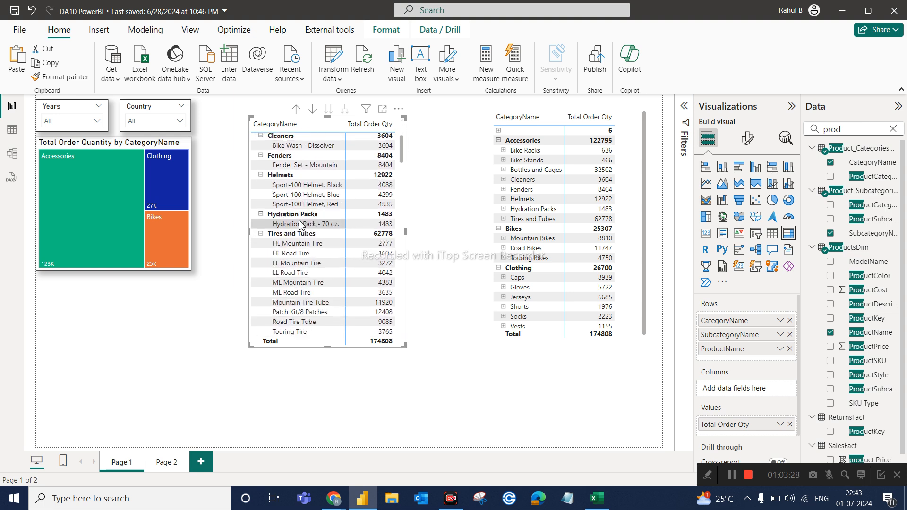
scroll(299, 223, "down", 2)
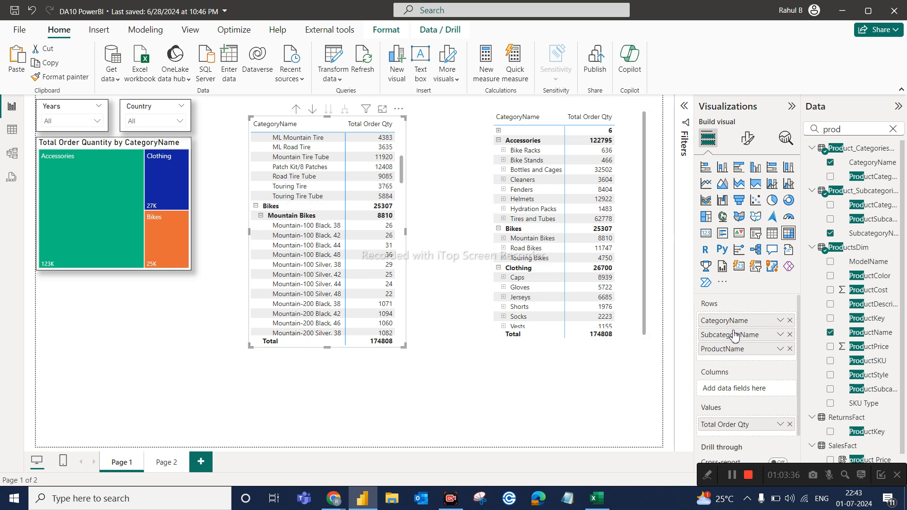
left_click(298, 111)
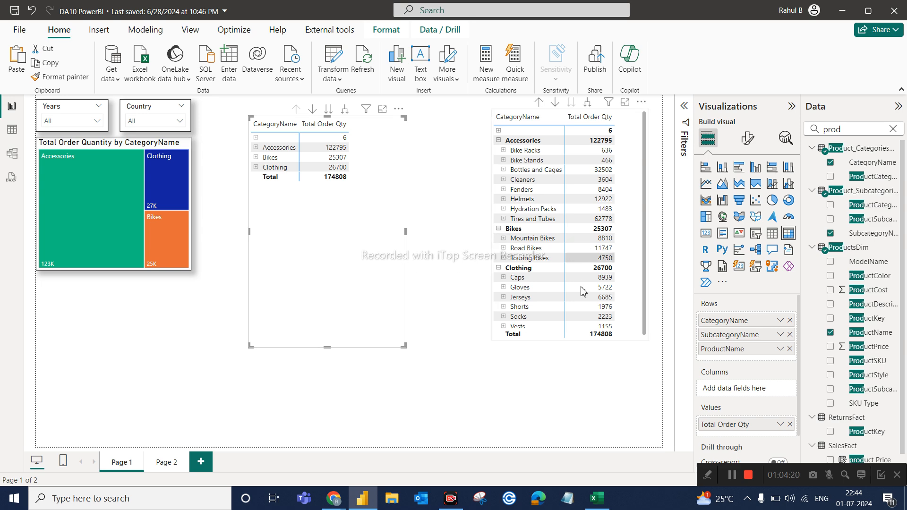
Delete the copied matrix that shows the categories expanded to subcategories.
left_click(638, 315)
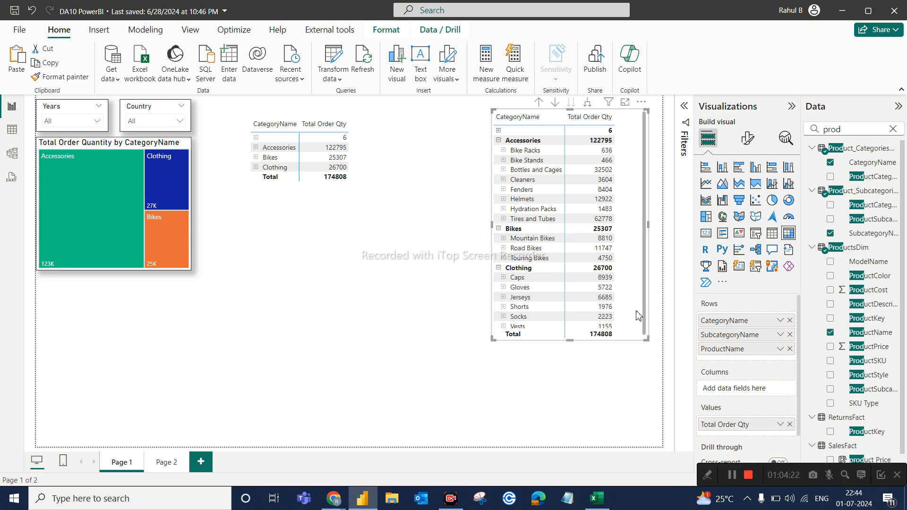
key("Delete")
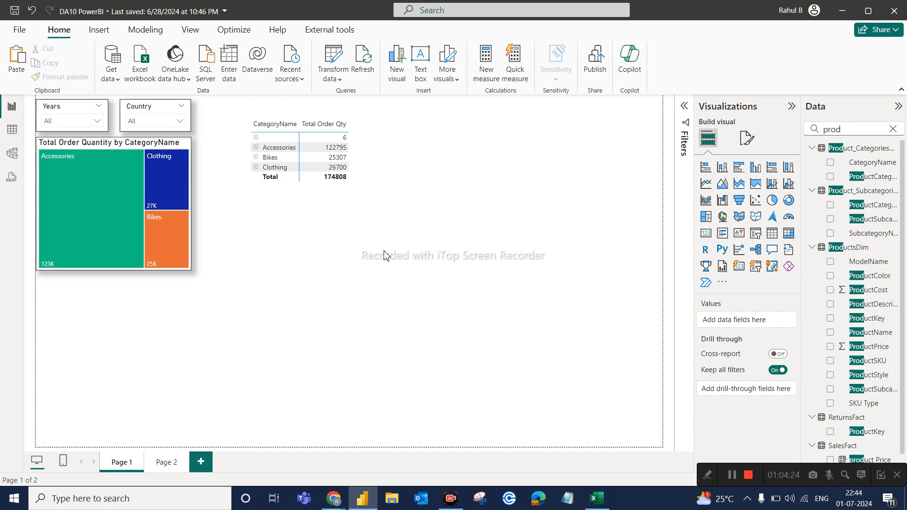
Step the remaining matrix down to products and back to categories, and expand all categories one level before drilling up again.
left_click(337, 139)
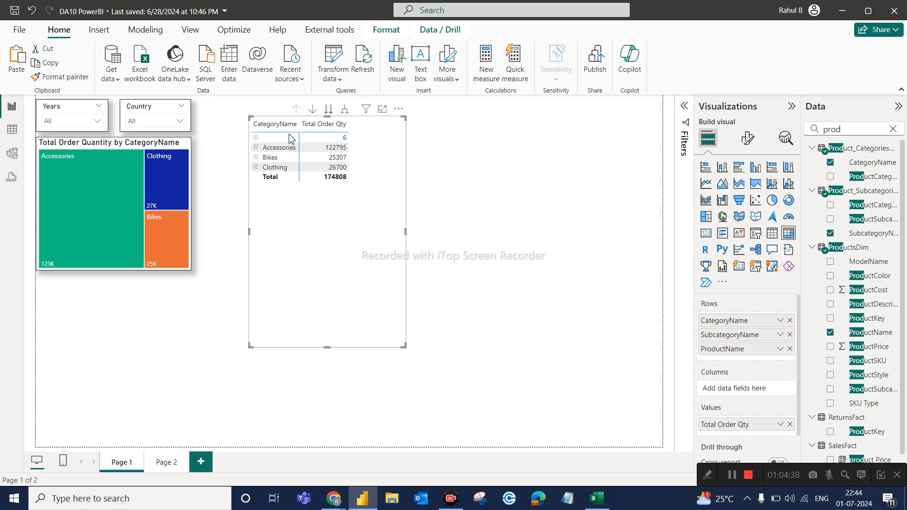
left_click(328, 110)
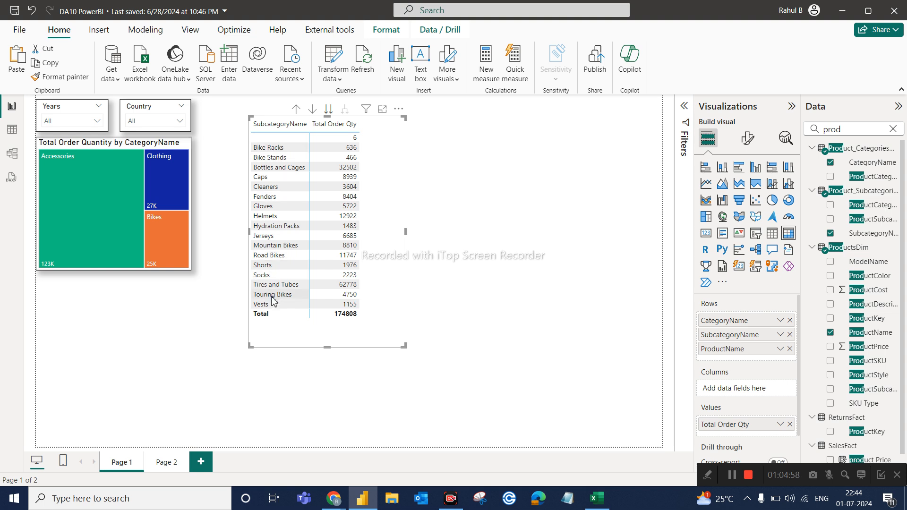
left_click(330, 110)
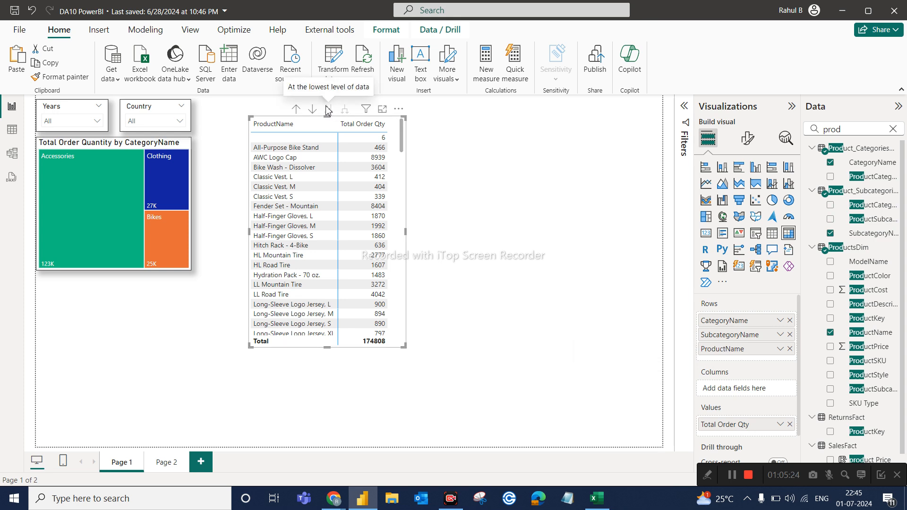
left_click(296, 110)
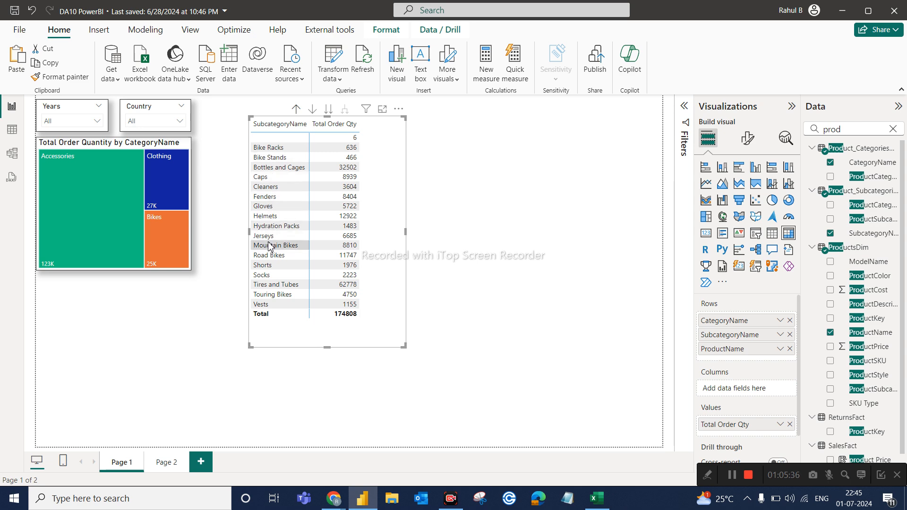
left_click(296, 113)
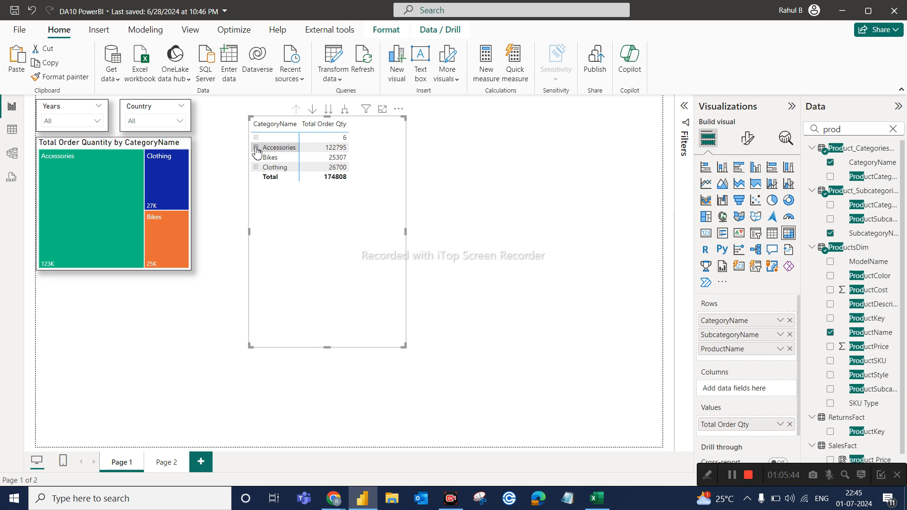
left_click(345, 111)
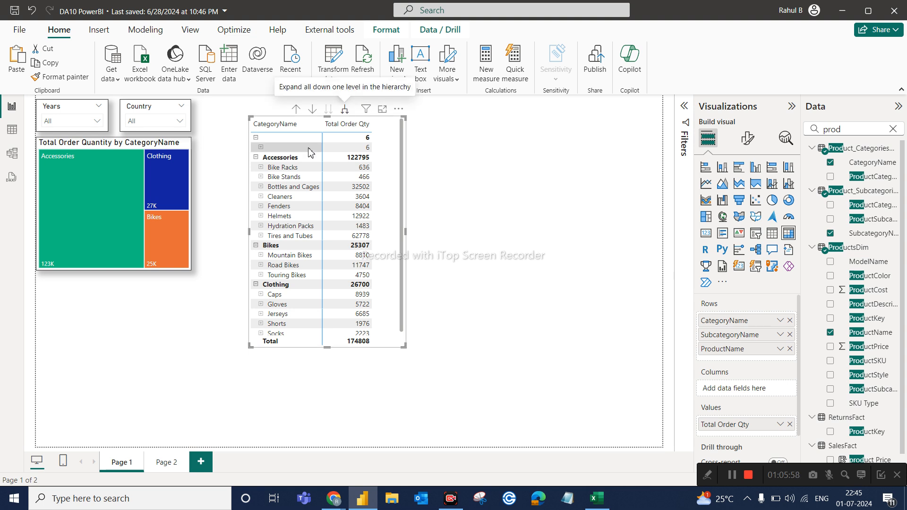
left_click(296, 110)
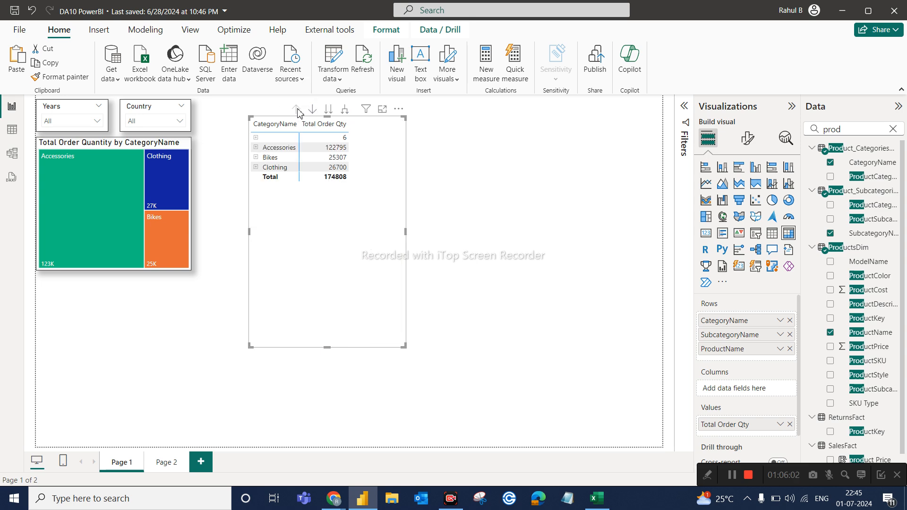
Turn on drill-down mode, drill into Accessories and its Bottles and Cages subcategory, and drill back up to the category level.
left_click(313, 110)
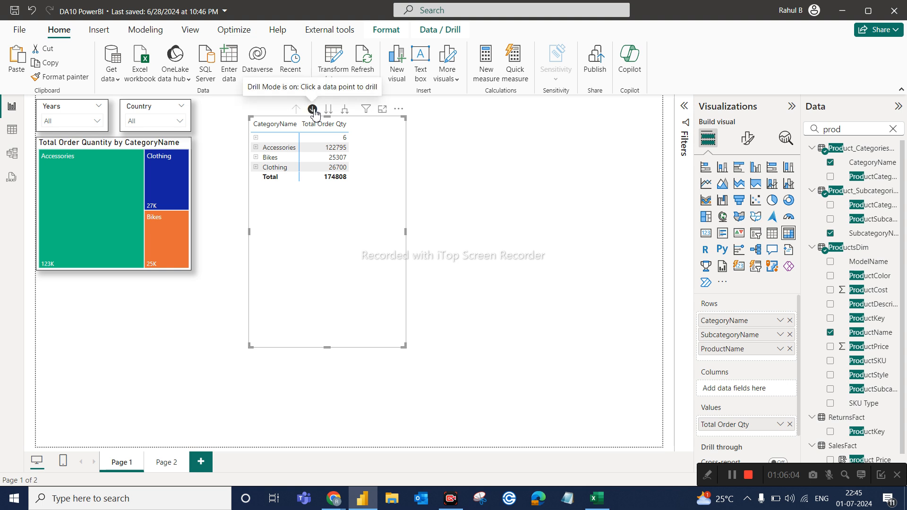
left_click(280, 149)
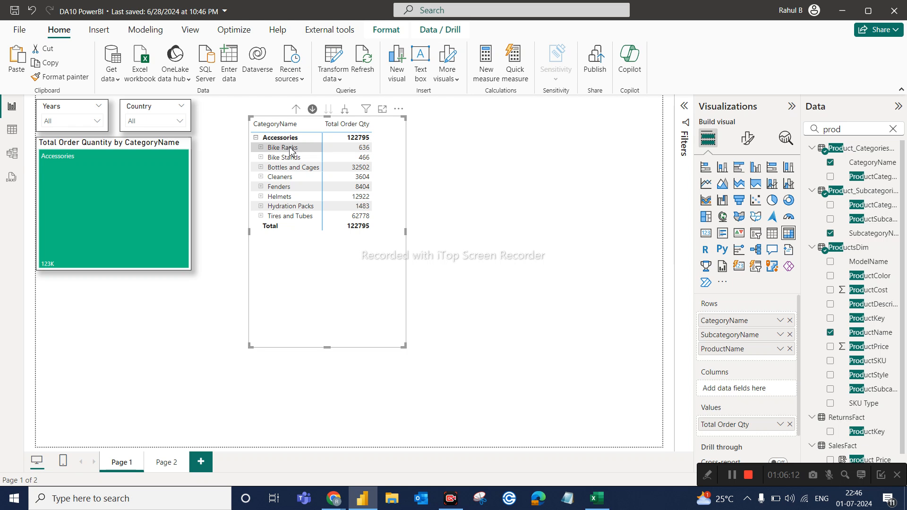
left_click(312, 169)
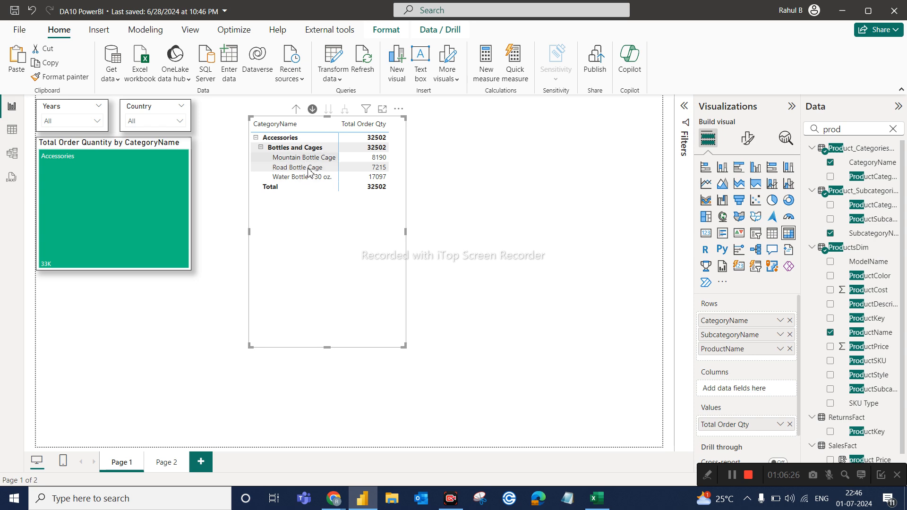
left_click(297, 112)
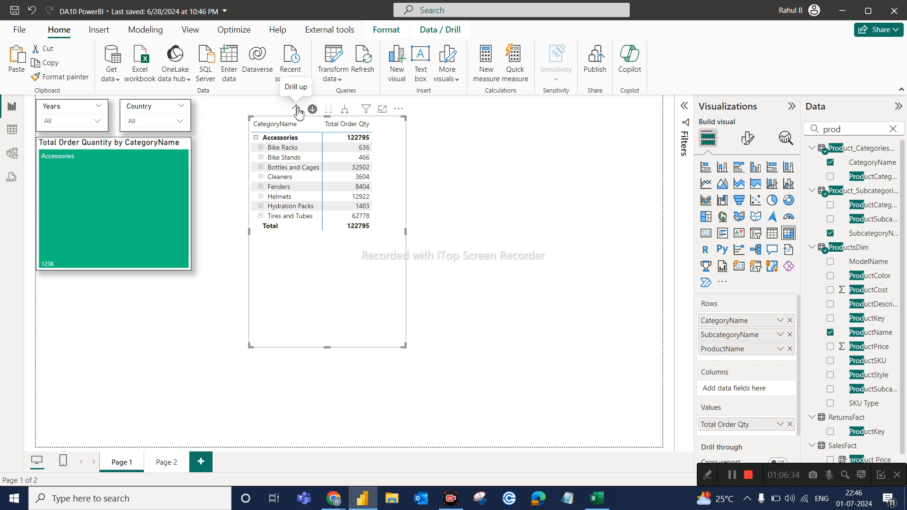
left_click(298, 111)
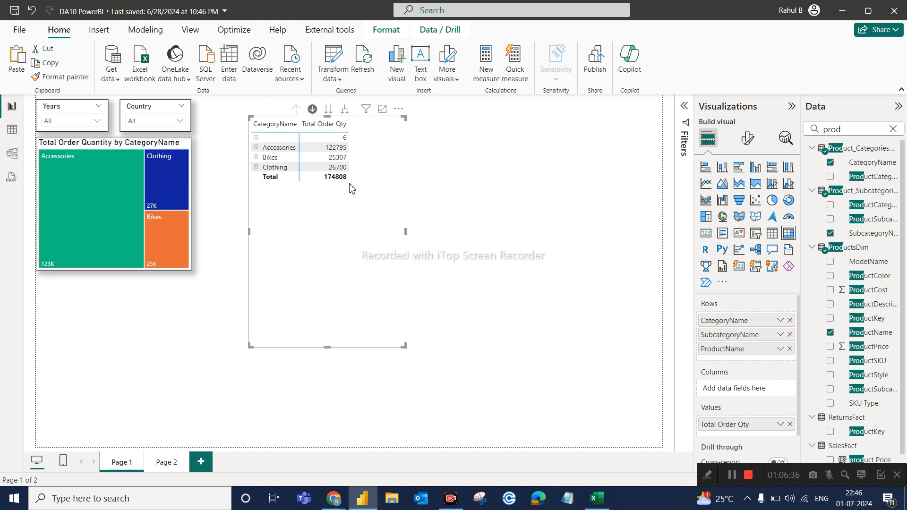
Move the matrix closer to the treemap and slightly lower, and expand all its rows two levels down to products.
left_click_drag(340, 118, 348, 113)
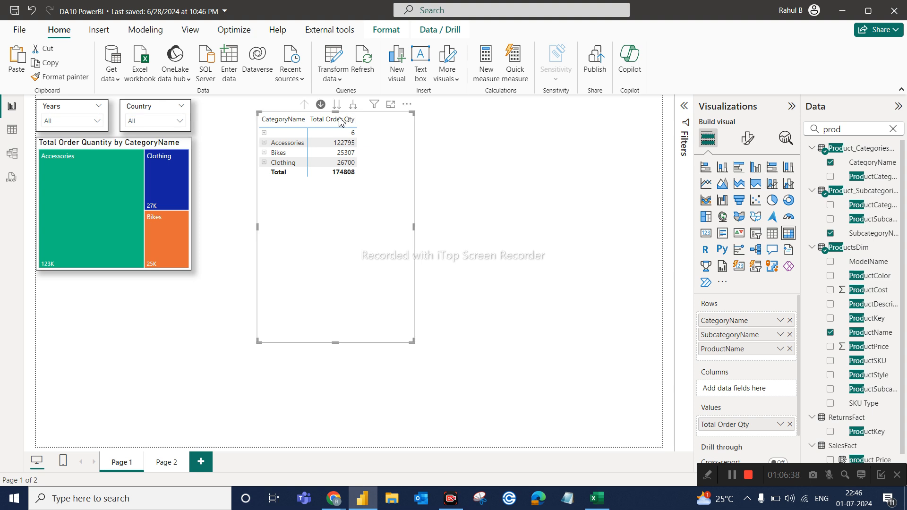
left_click_drag(375, 232, 347, 258)
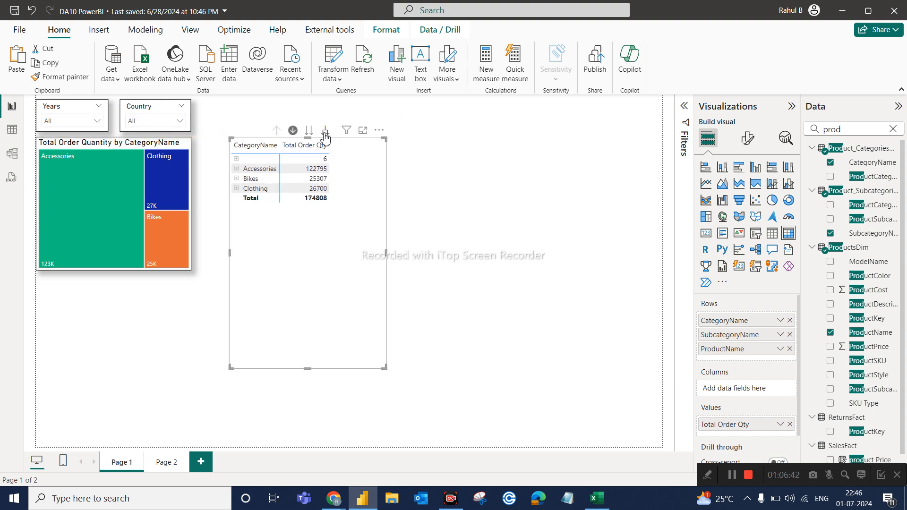
left_click(324, 132)
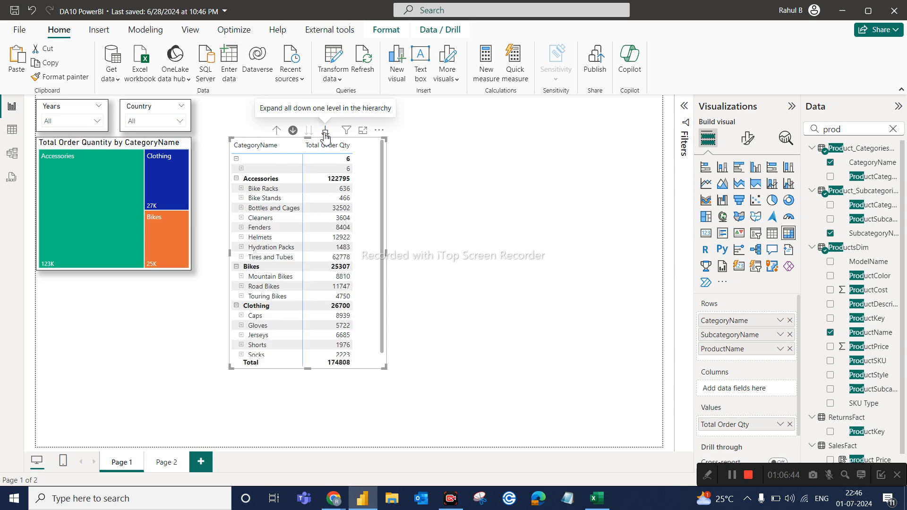
left_click(325, 134)
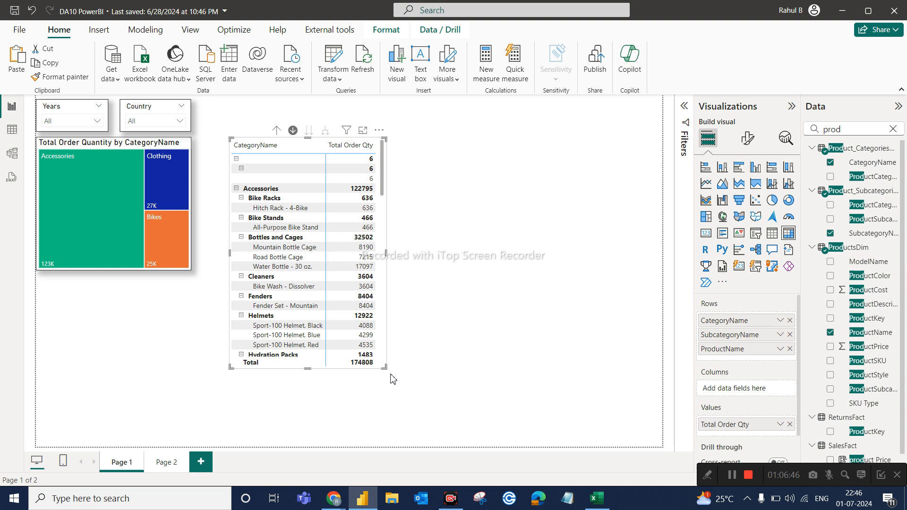
Enlarge the matrix so it reaches almost to the lower edge of the page, and save the report.
left_click_drag(385, 367, 405, 438)
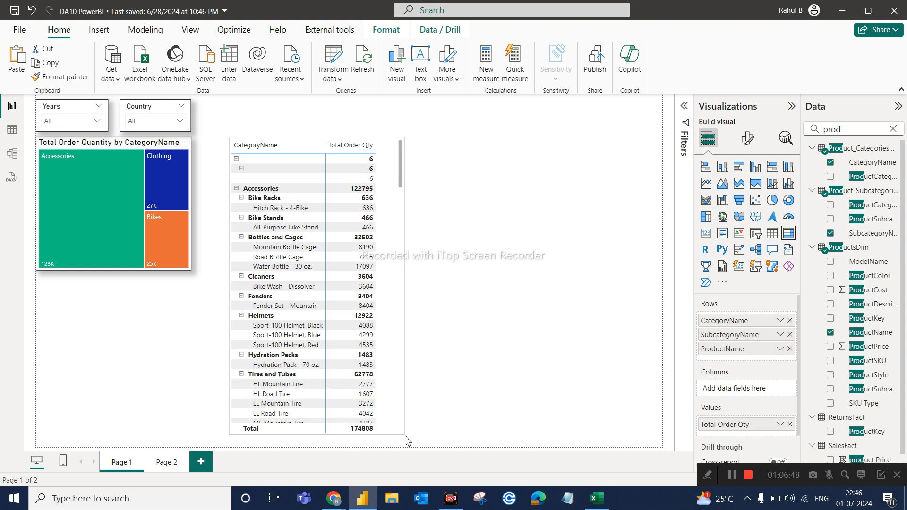
left_click(505, 357)
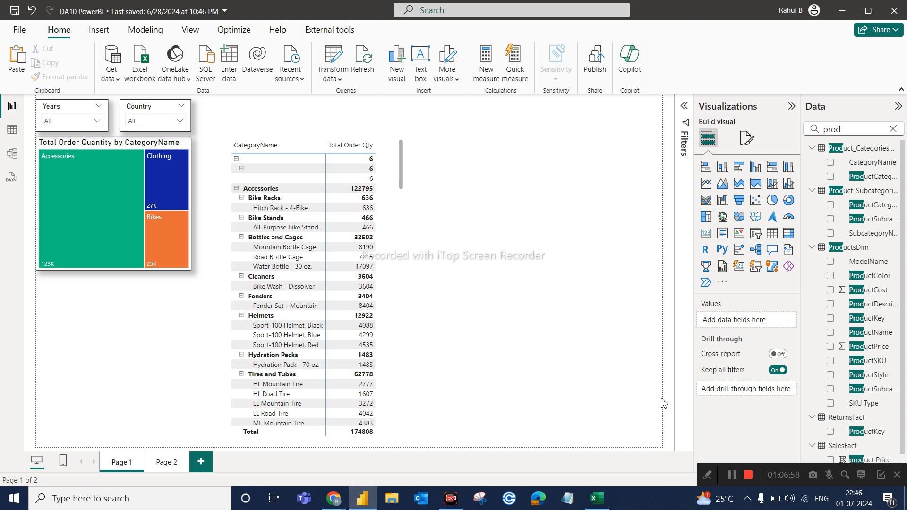
key("ctrl+s")
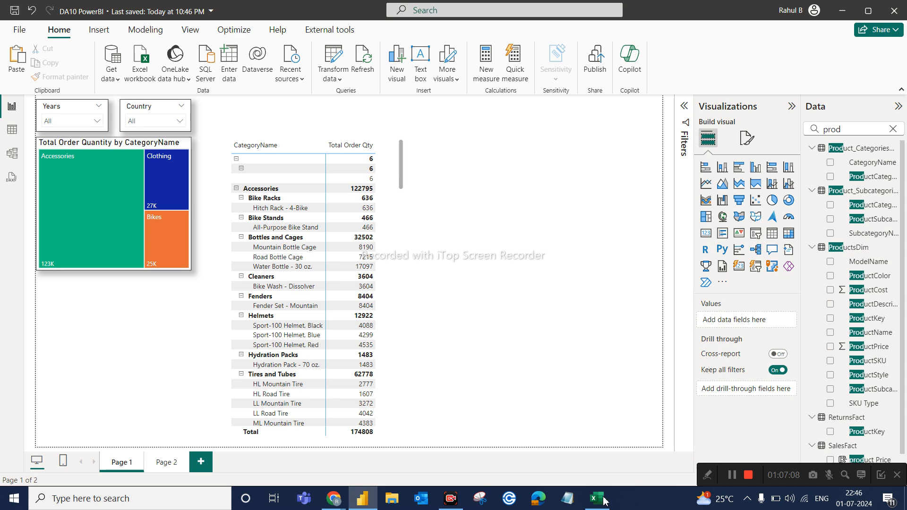
Switch to the Google Meet call in Chrome and show the participant list down to its last entries.
mouse_move(323, 506)
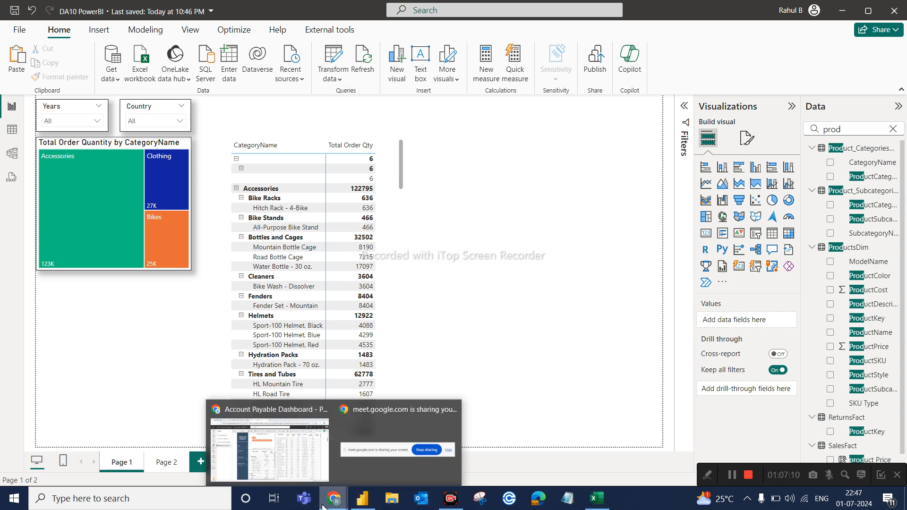
left_click(293, 456)
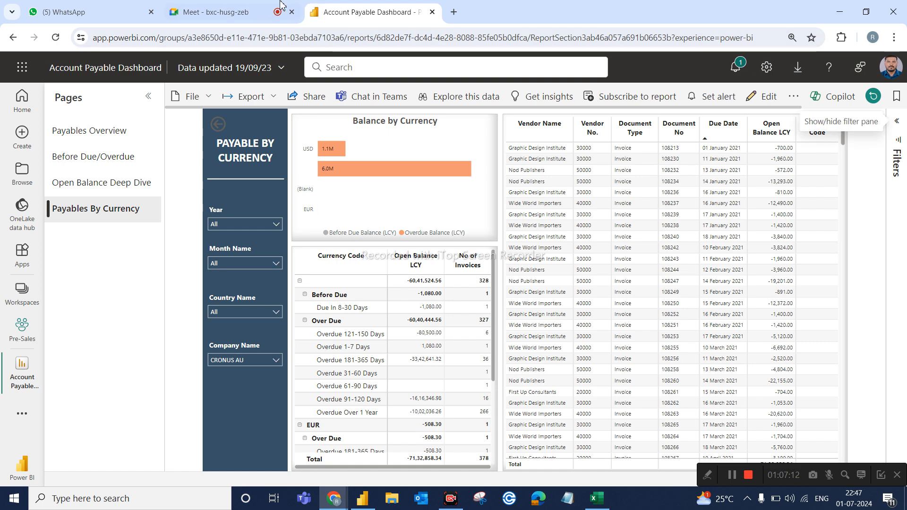
left_click(191, 11)
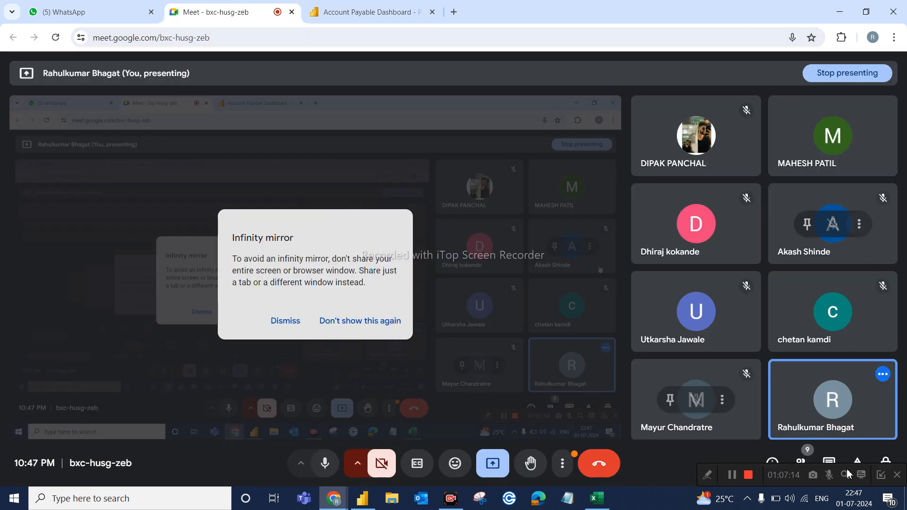
left_click(800, 462)
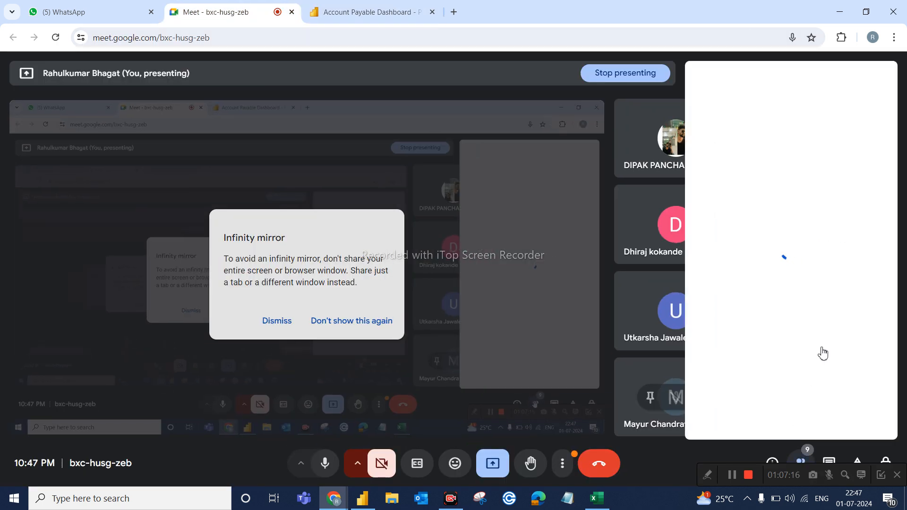
scroll(824, 316, "down", 2)
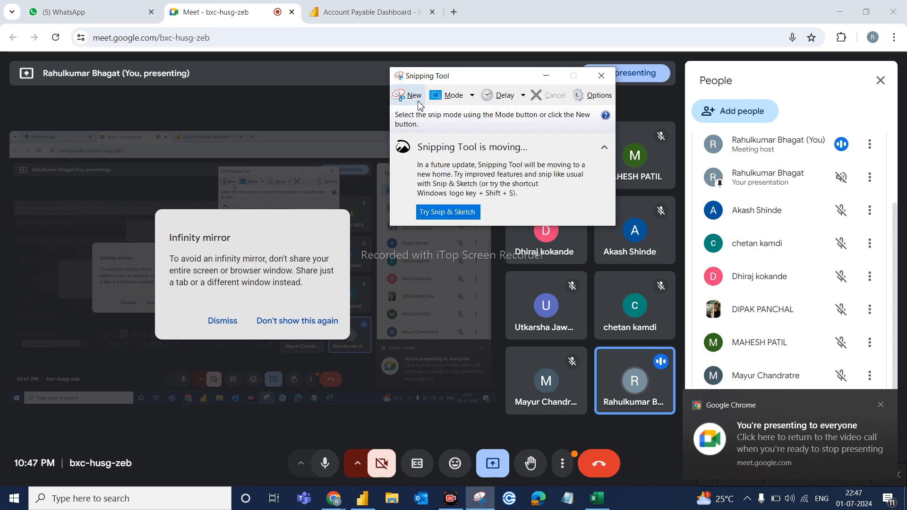
Capture a snip of the participant list with Snipping Tool, minimize the capture window, and close the list.
left_click(418, 100)
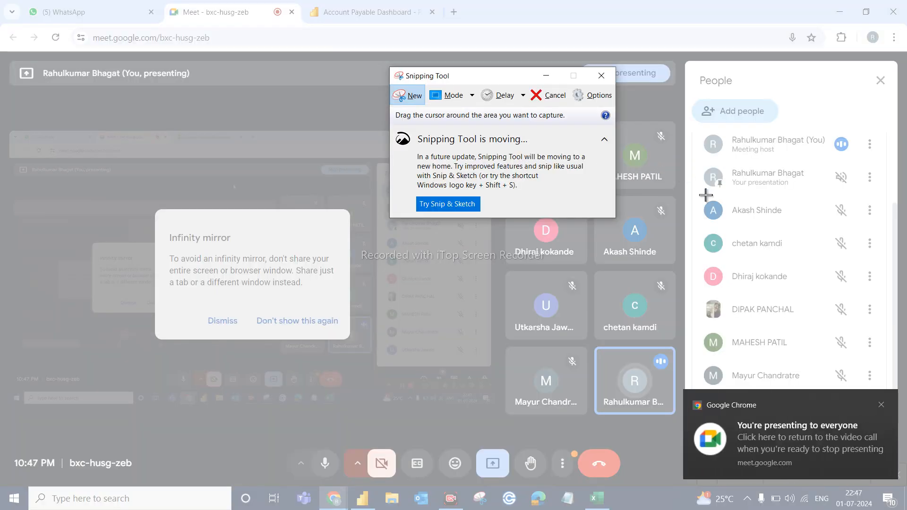
left_click_drag(697, 190, 890, 433)
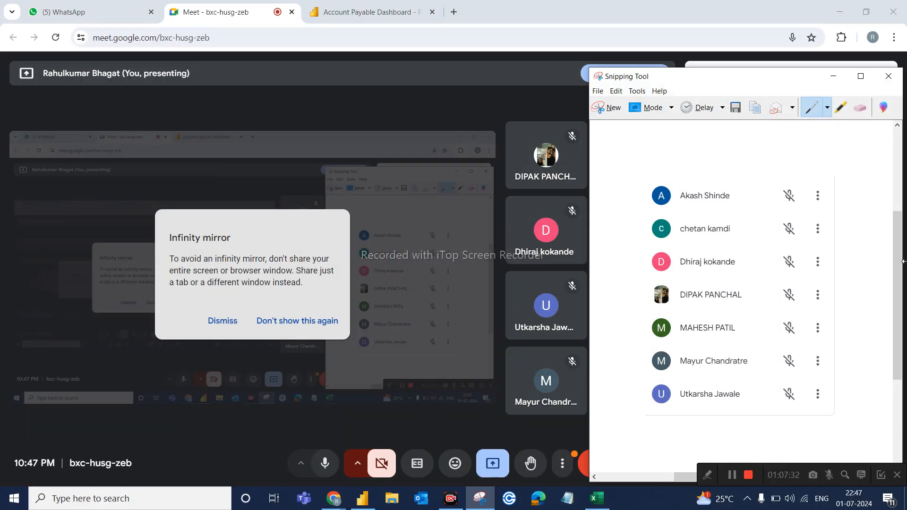
left_click(833, 76)
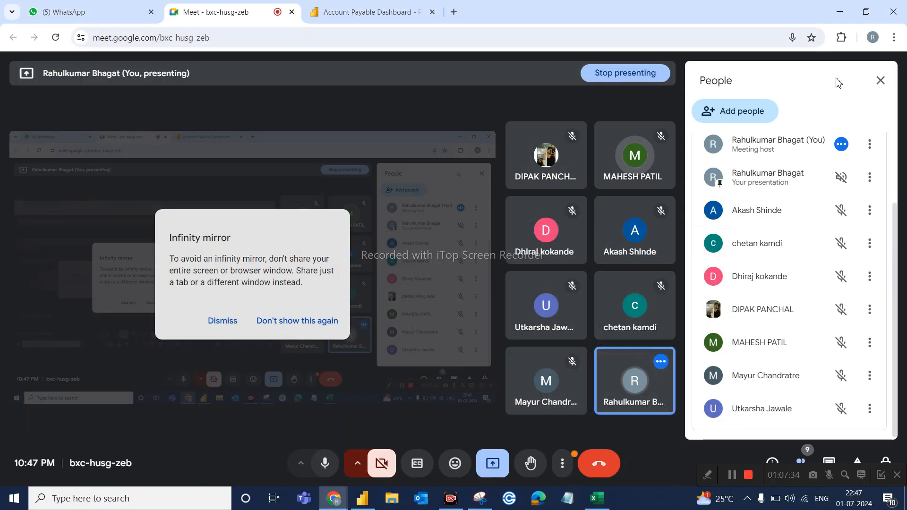
left_click(885, 85)
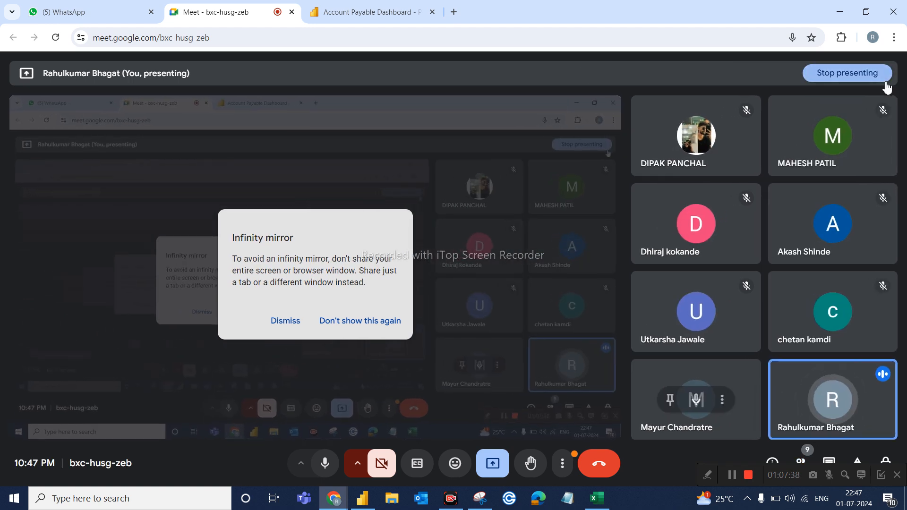